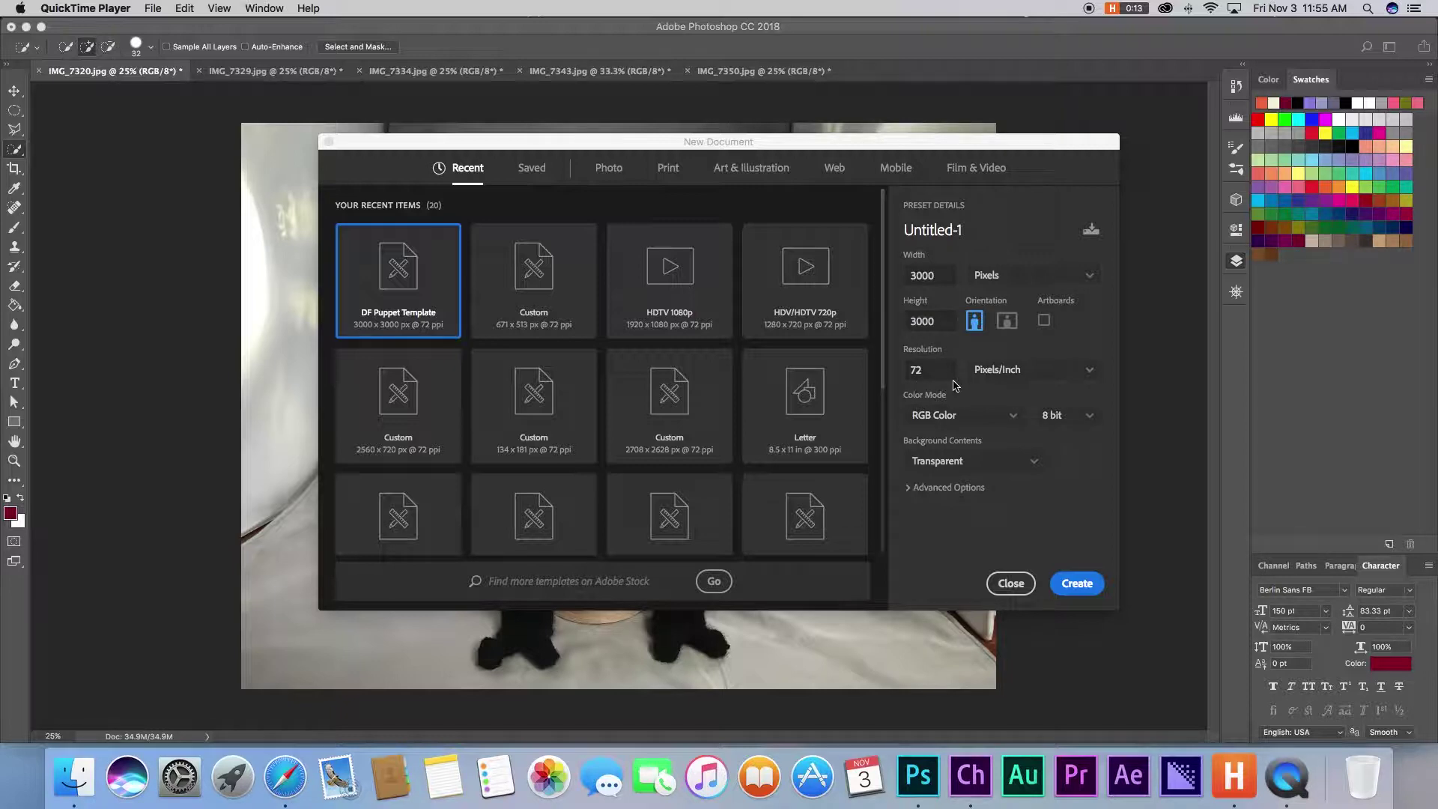
Create a 3000 x 3000 pixel RGB document at 72 ppi with transparent background, and return to the IMG_7320.jpg photo.
left_click(1077, 584)
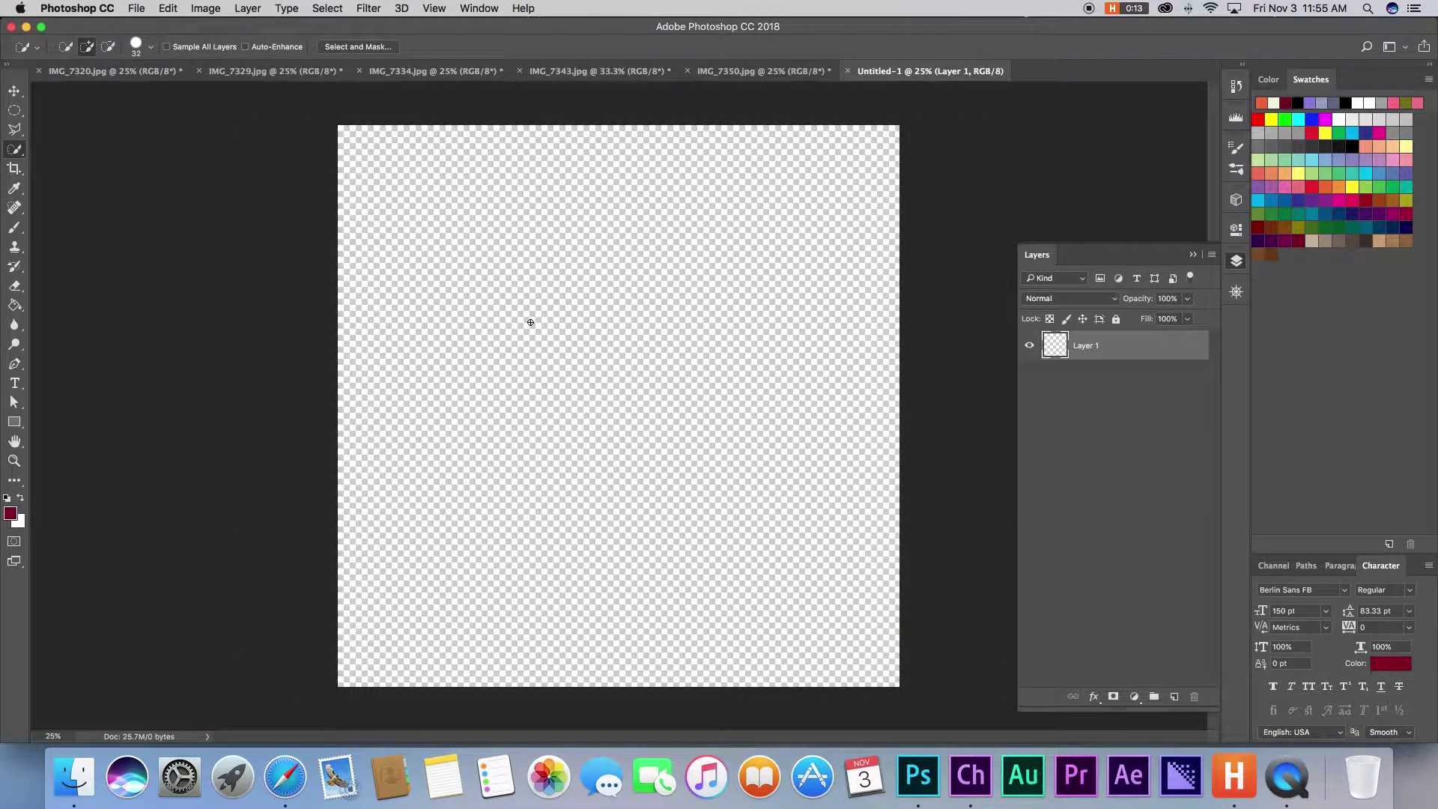
left_click(143, 73)
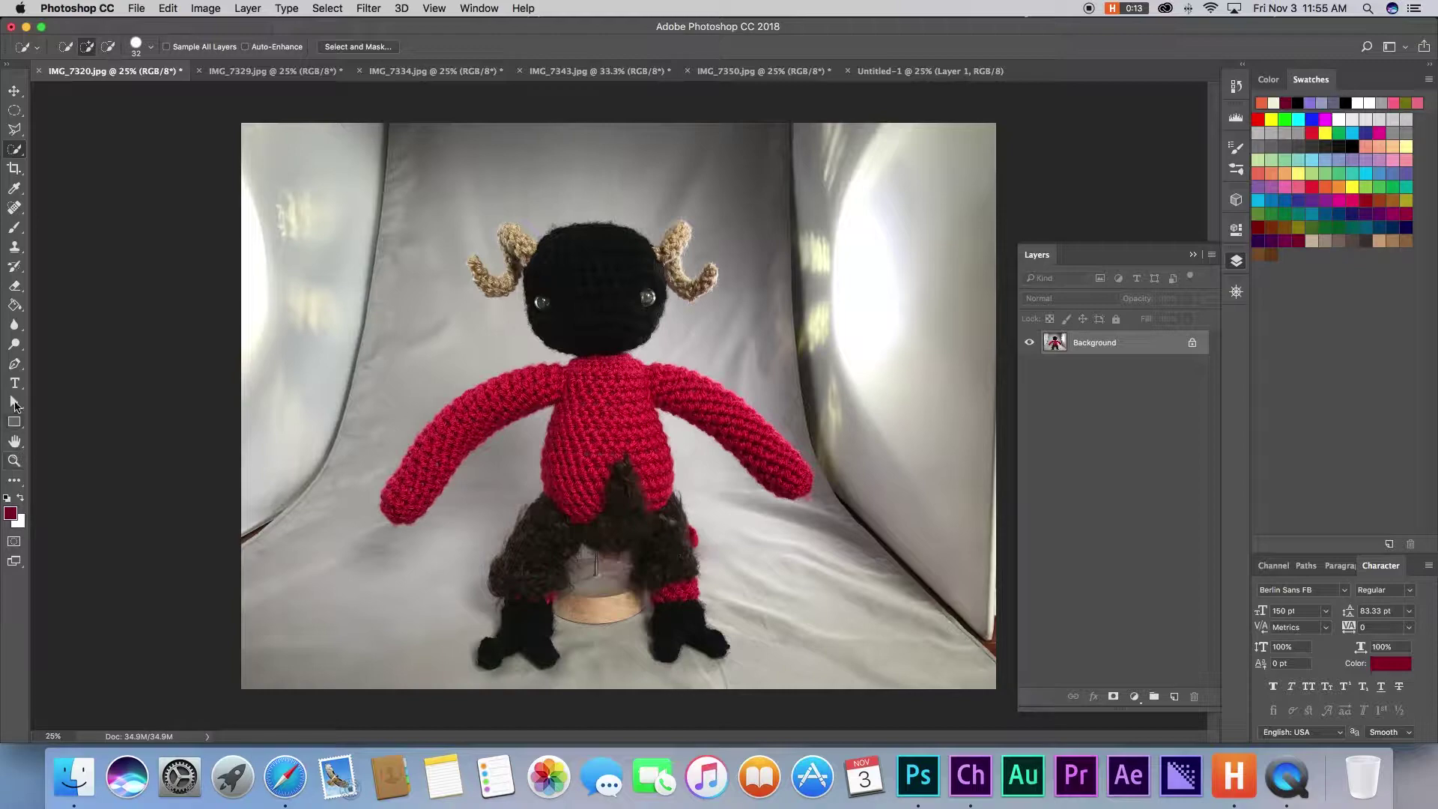
Trace the black foot on the puppet's left-hand side in the photo with a Pen tool path, starting between its toes.
left_click(16, 366)
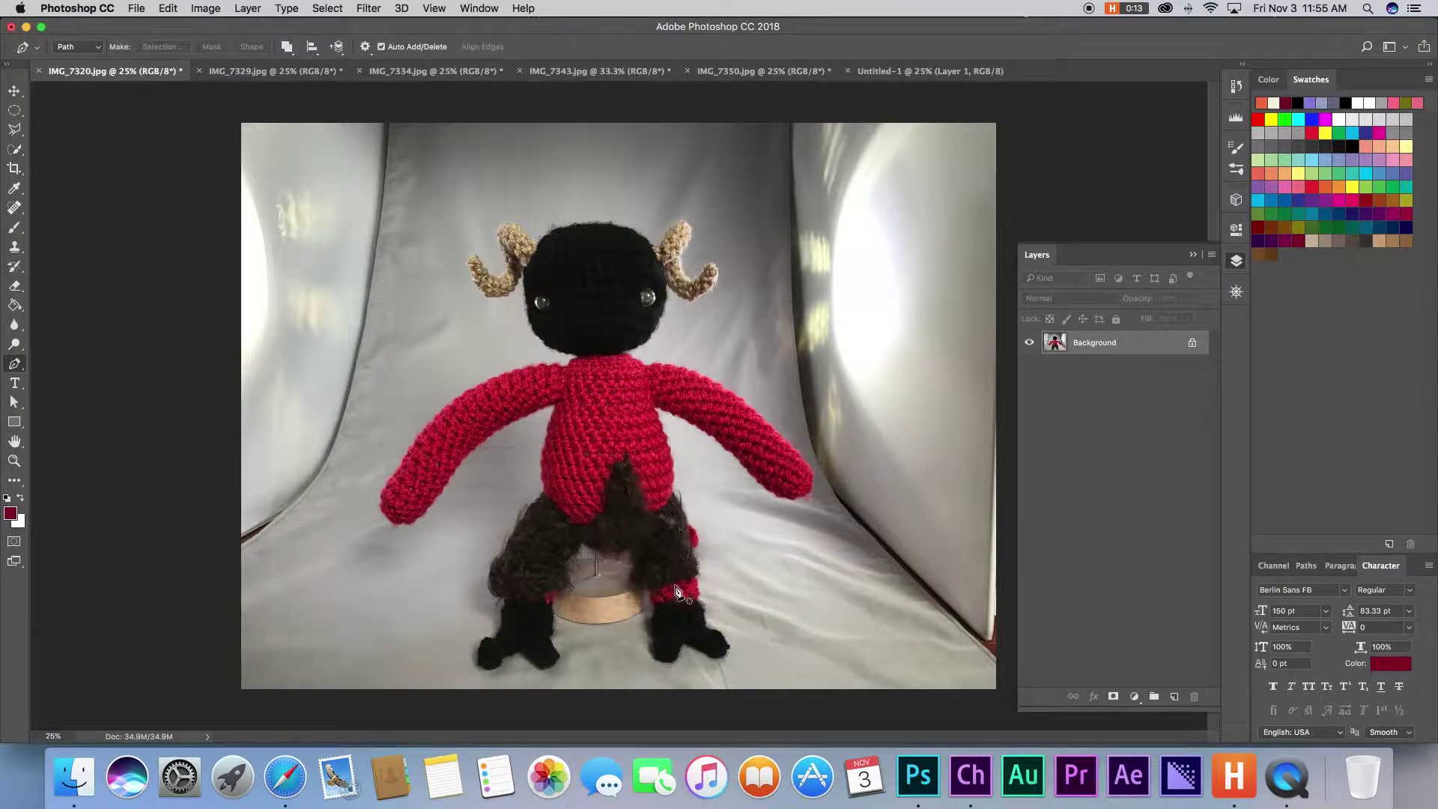
key("super+plus")
key("super+plus")
key("super+plus")
scroll(677, 594, "down", 6)
scroll(677, 594, "left", 2)
left_click_drag(455, 591, 442, 597)
left_click(423, 600)
left_click(414, 623)
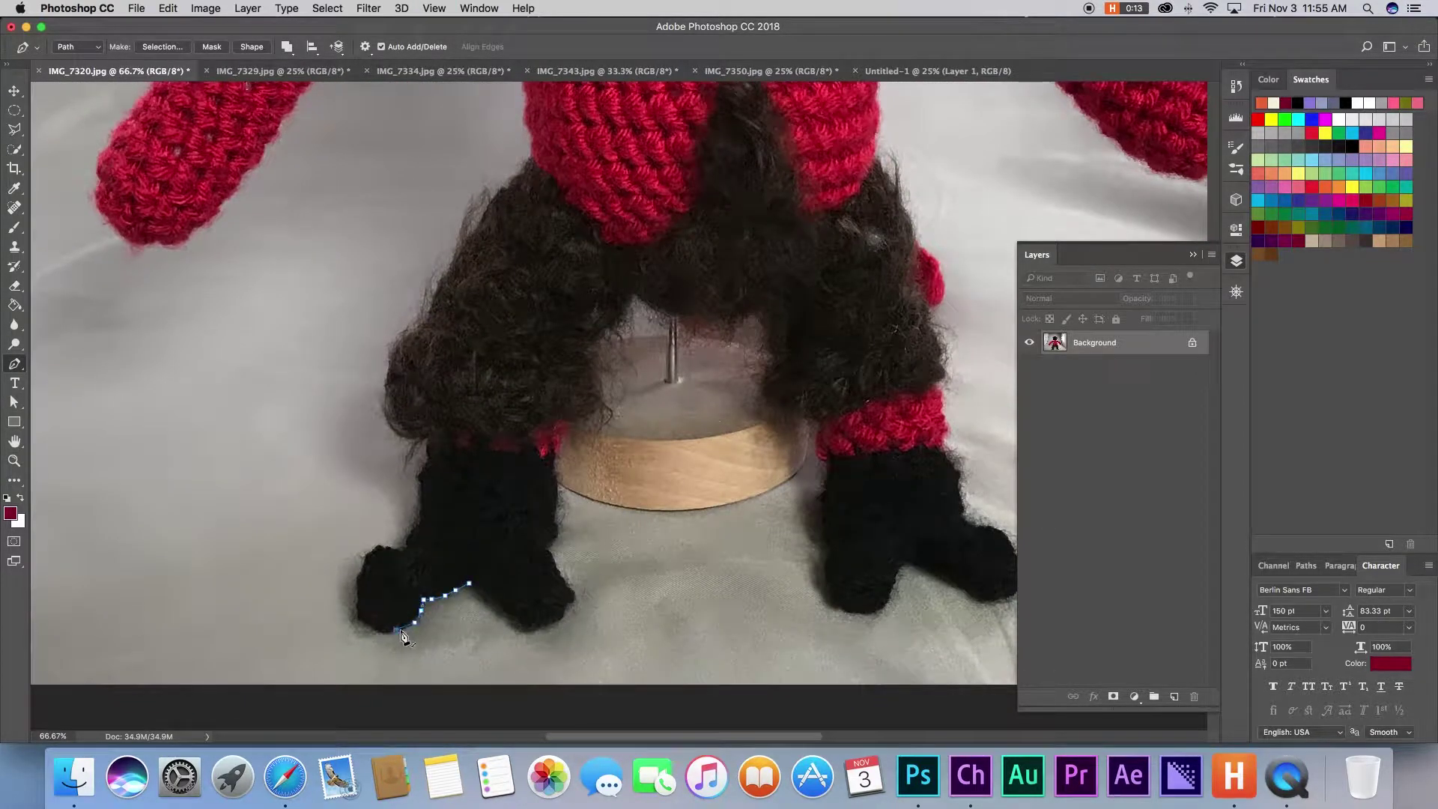
left_click(385, 632)
left_click(356, 596)
left_click(367, 548)
left_click(402, 547)
Continue the path up the ankle and along the outer edge of the furry leg towards the hip.
scroll(422, 511, "up", 2)
left_click_drag(422, 532, 425, 526)
left_click(427, 505)
left_click(391, 488)
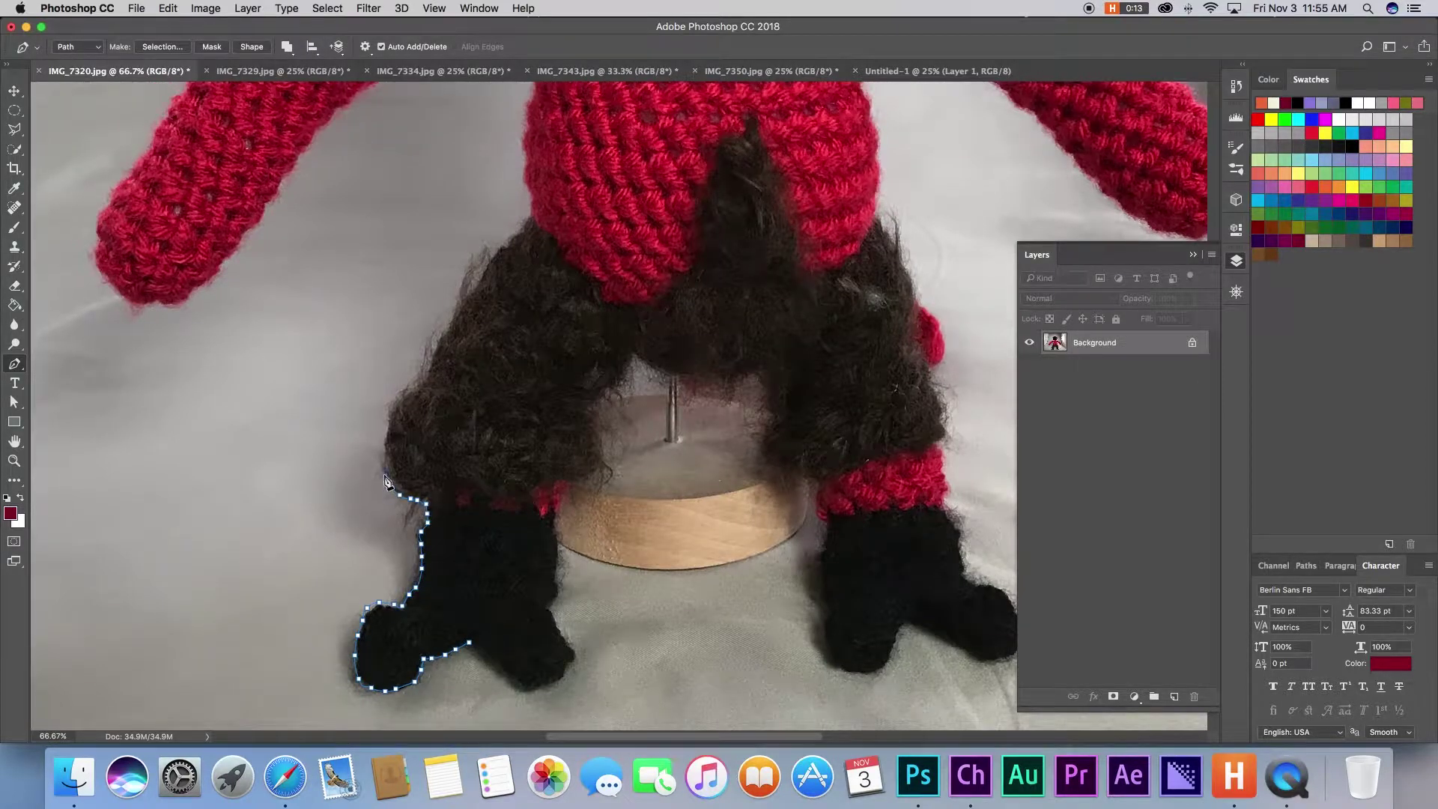
scroll(386, 479, "up", 2)
left_click(390, 479)
left_click(410, 444)
scroll(421, 446, "up", 1)
left_click(438, 423)
scroll(453, 405, "up", 1)
left_click(458, 397)
left_click(491, 352)
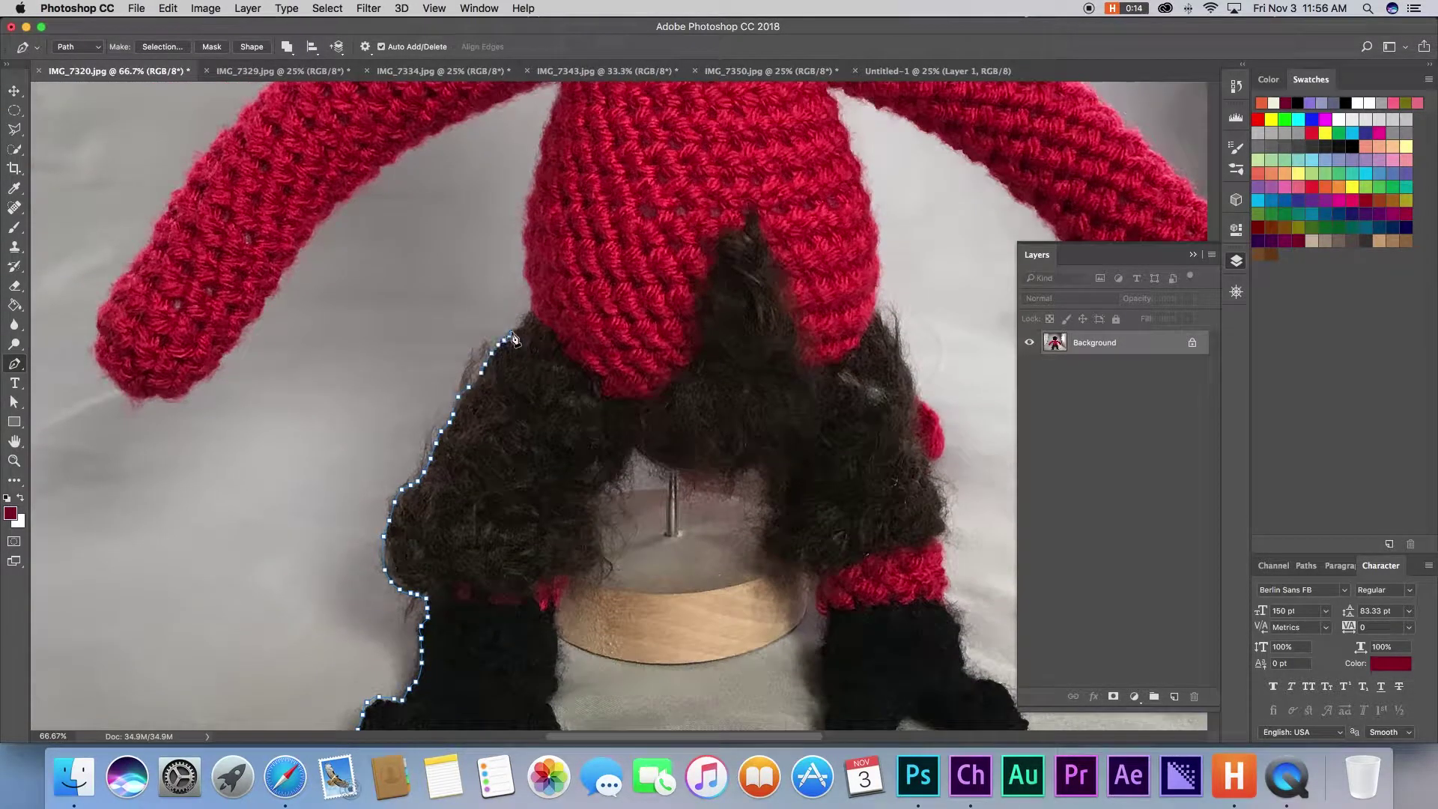
Extend the path past the hip and up the side of the red torso towards the arm.
left_click(519, 326)
scroll(530, 335, "up", 1)
left_click(528, 305)
left_click(523, 287)
left_click(524, 269)
scroll(524, 264, "up", 1)
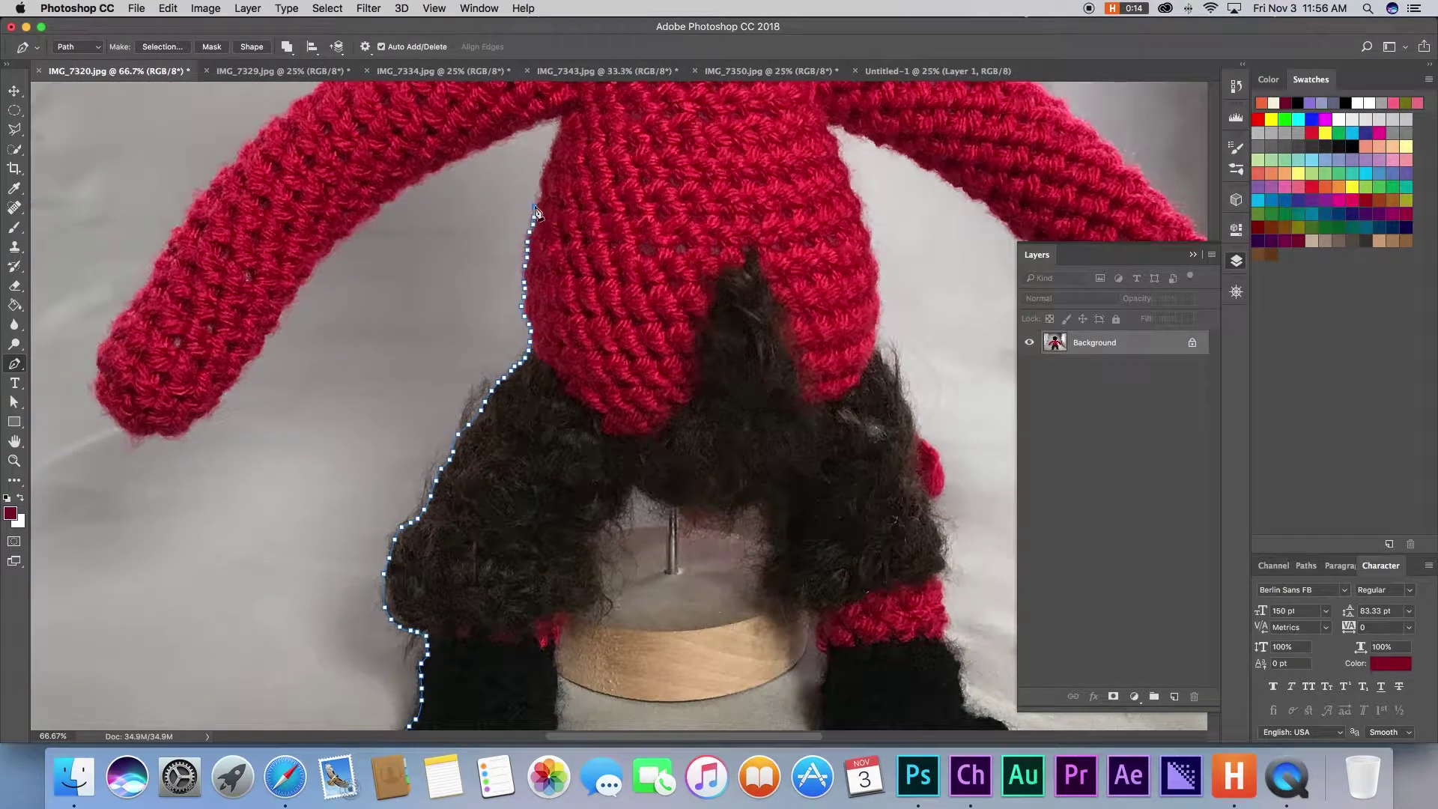
scroll(613, 355, "up", 2)
scroll(612, 355, "left", 2)
left_click(629, 277)
left_click(517, 323)
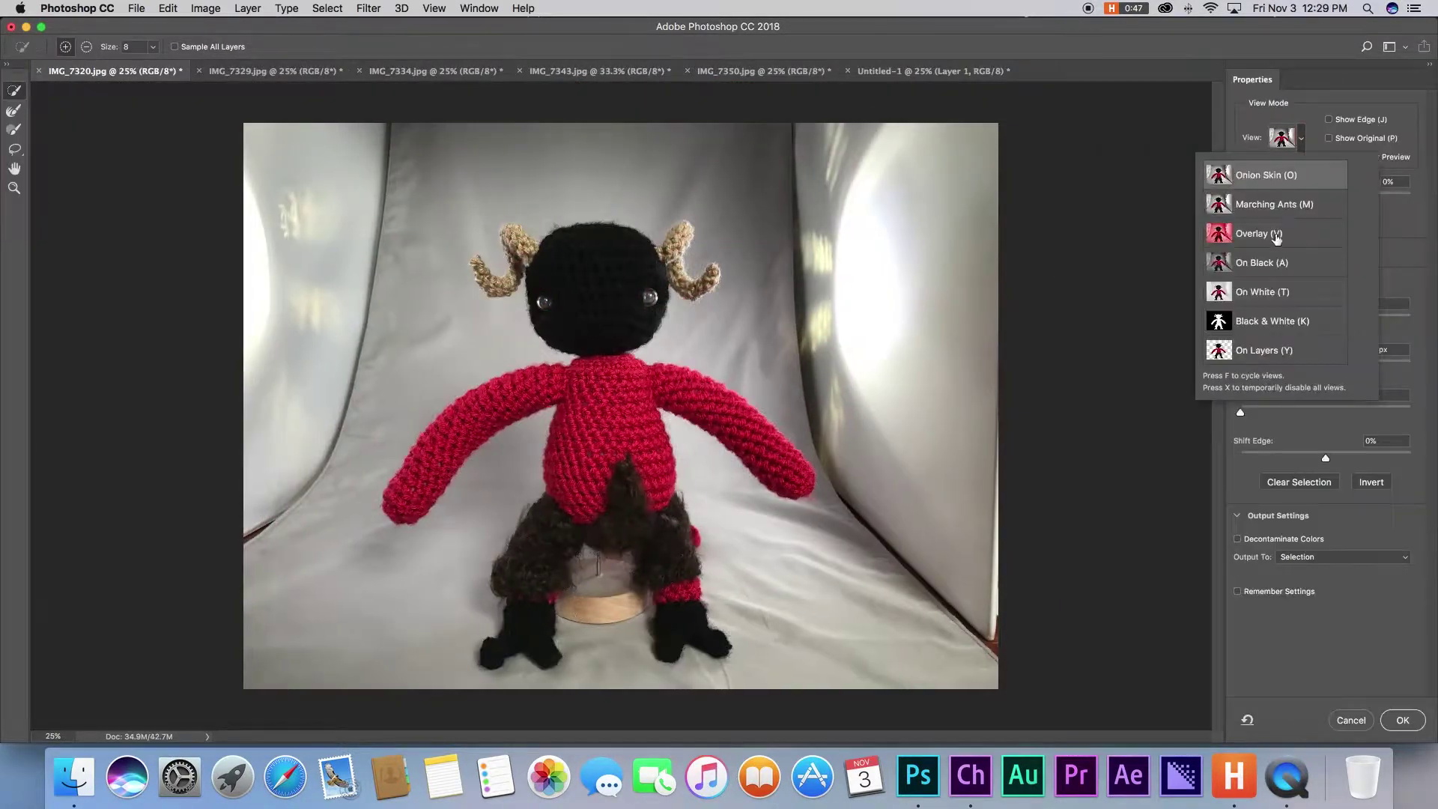
Preview the mask as Overlay and set the Refine Edge Brush size to 34 px.
left_click(1277, 238)
left_click(14, 110)
key("super+plus")
key("super+plus")
key("super+plus")
left_click(126, 47)
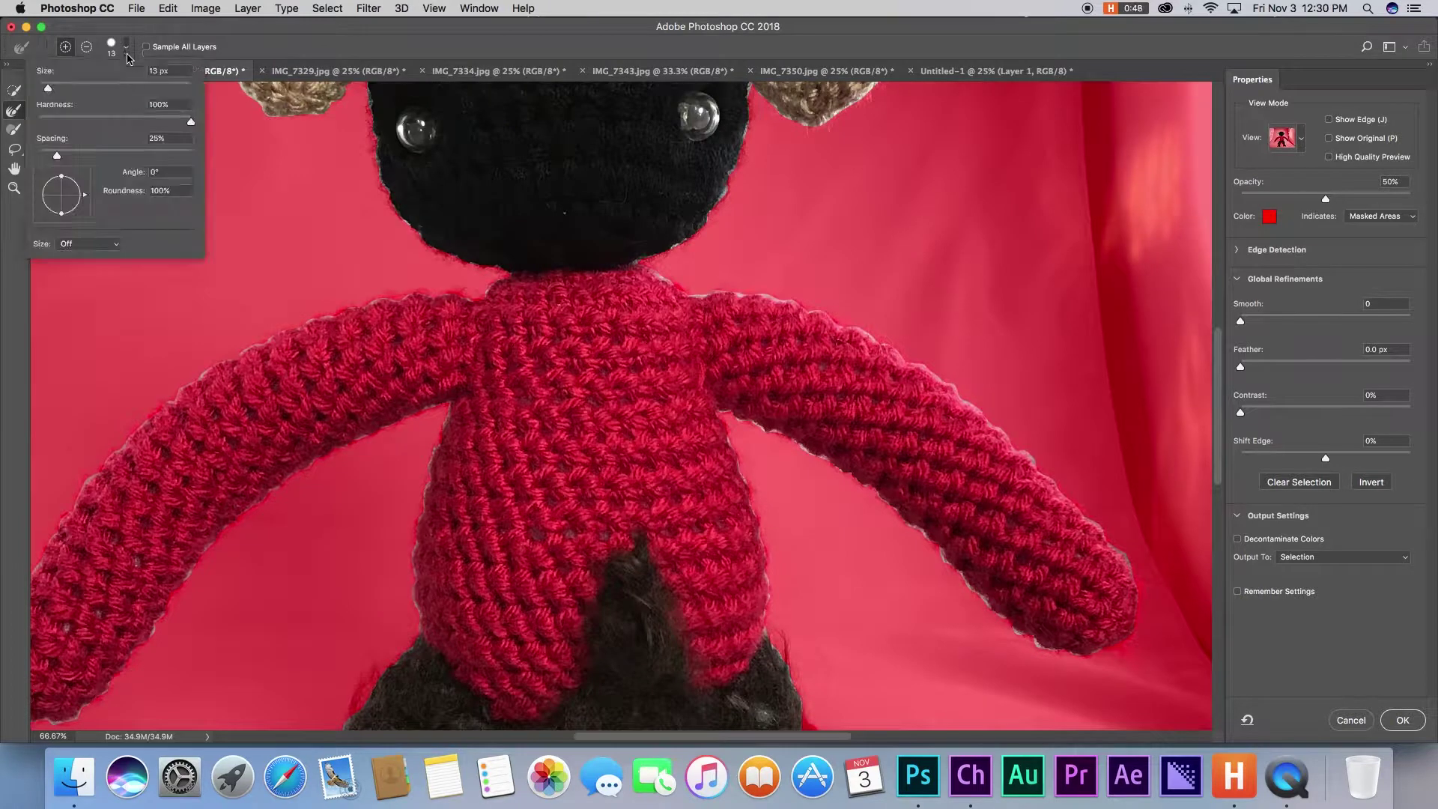
left_click_drag(48, 88, 64, 88)
Show the edge detection settings and refine the mask edge along the neck, the arm on the photo's right and the torso.
left_click(1273, 249)
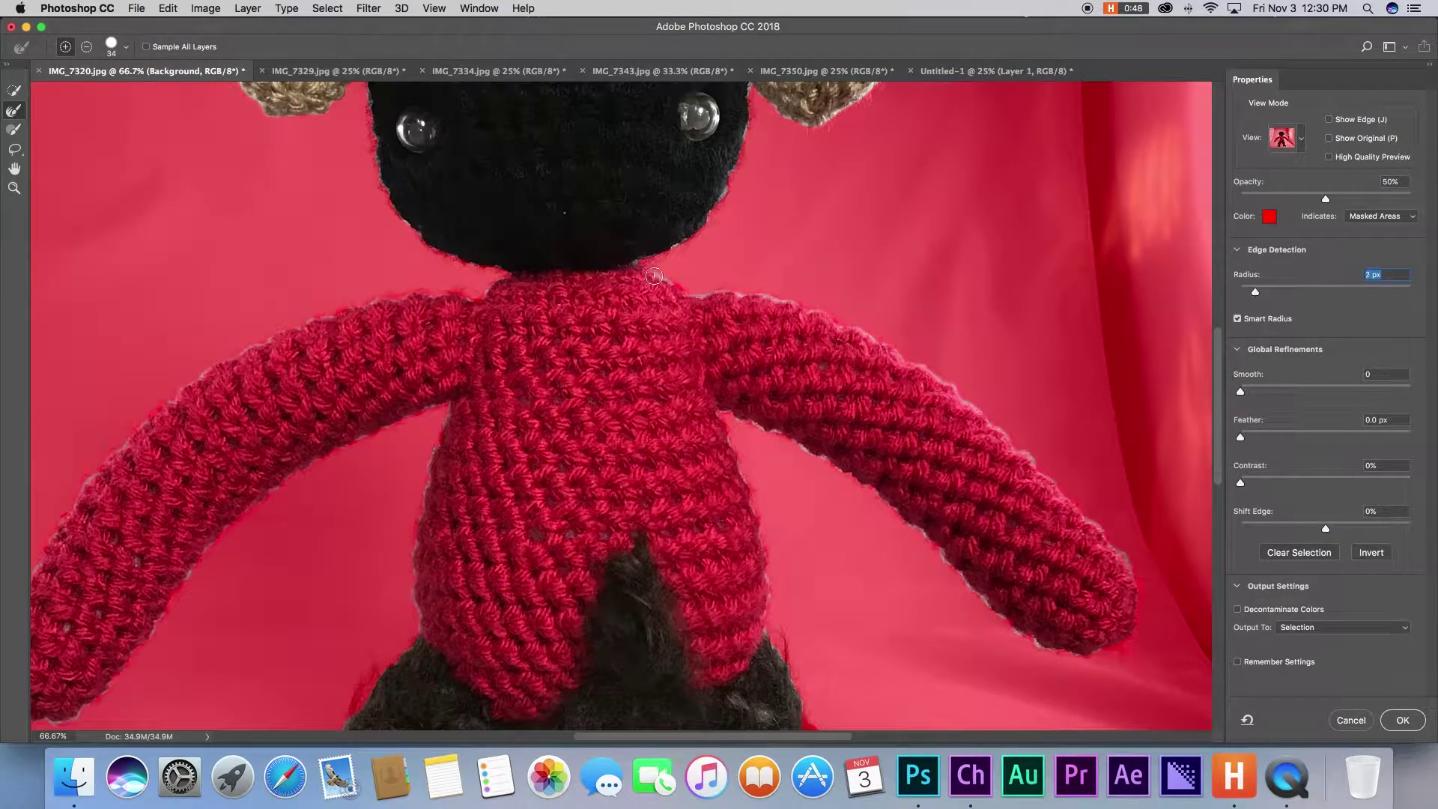
mouse_move(654, 276)
left_mouse_down()
mouse_move(808, 325)
mouse_move(794, 306)
mouse_move(949, 389)
left_mouse_up()
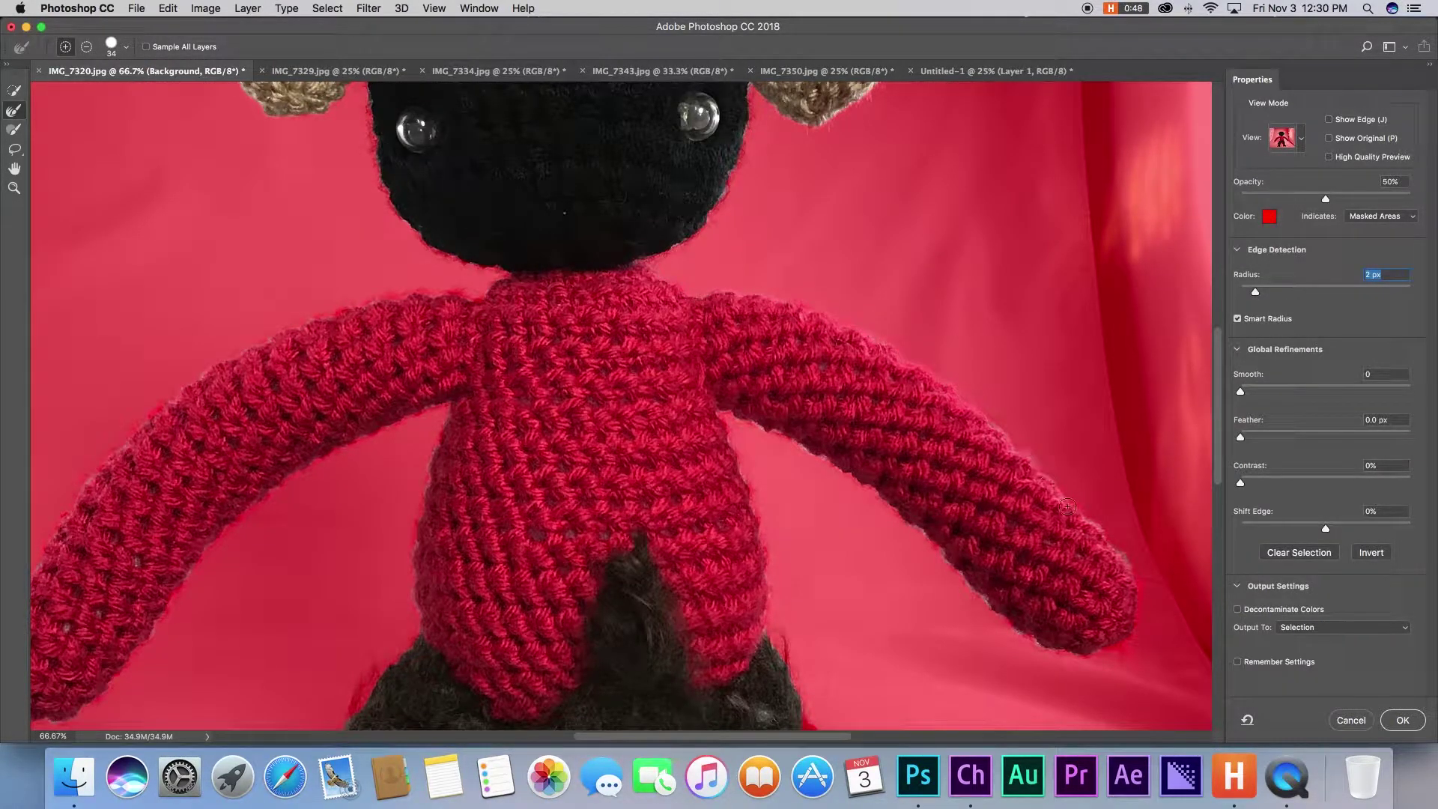
mouse_move(998, 616)
left_mouse_down()
mouse_move(824, 464)
mouse_move(757, 514)
left_mouse_up()
mouse_move(772, 655)
left_mouse_down()
mouse_move(790, 676)
mouse_move(594, 383)
left_mouse_up()
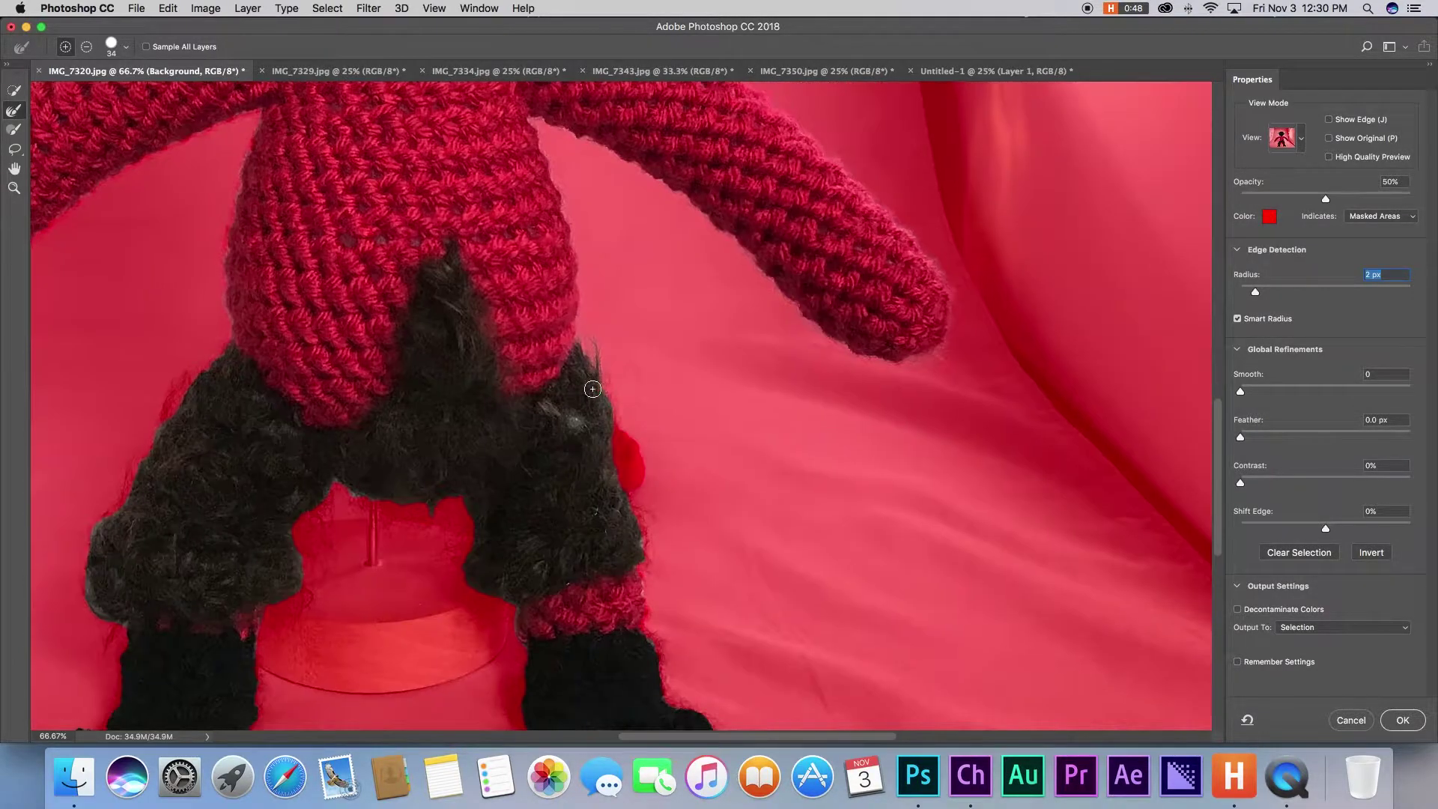
Refine the mask edge around the leg and foot on the photo's right and the fur between the legs.
scroll(326, 234, "up", 1)
left_click(86, 46)
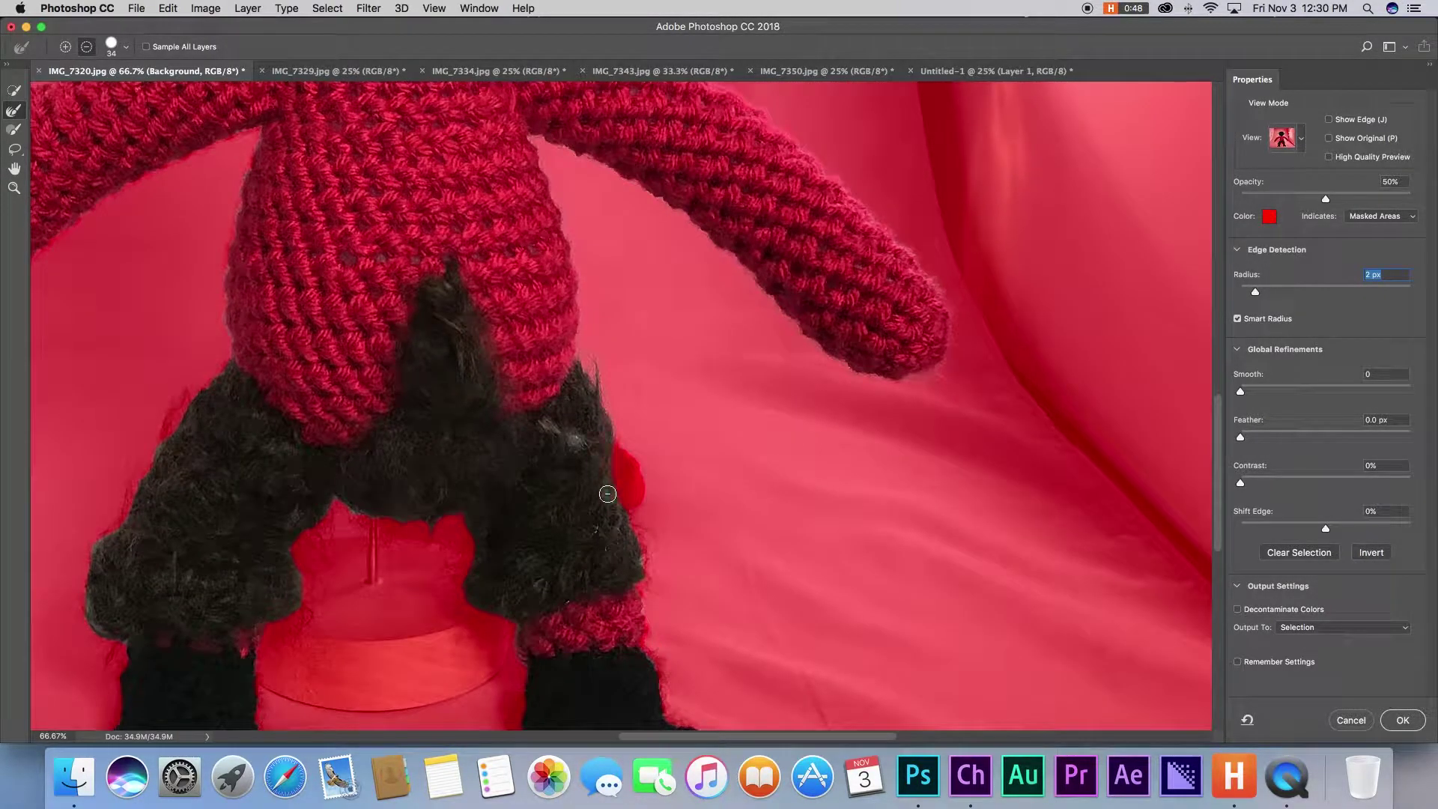
left_click(66, 47)
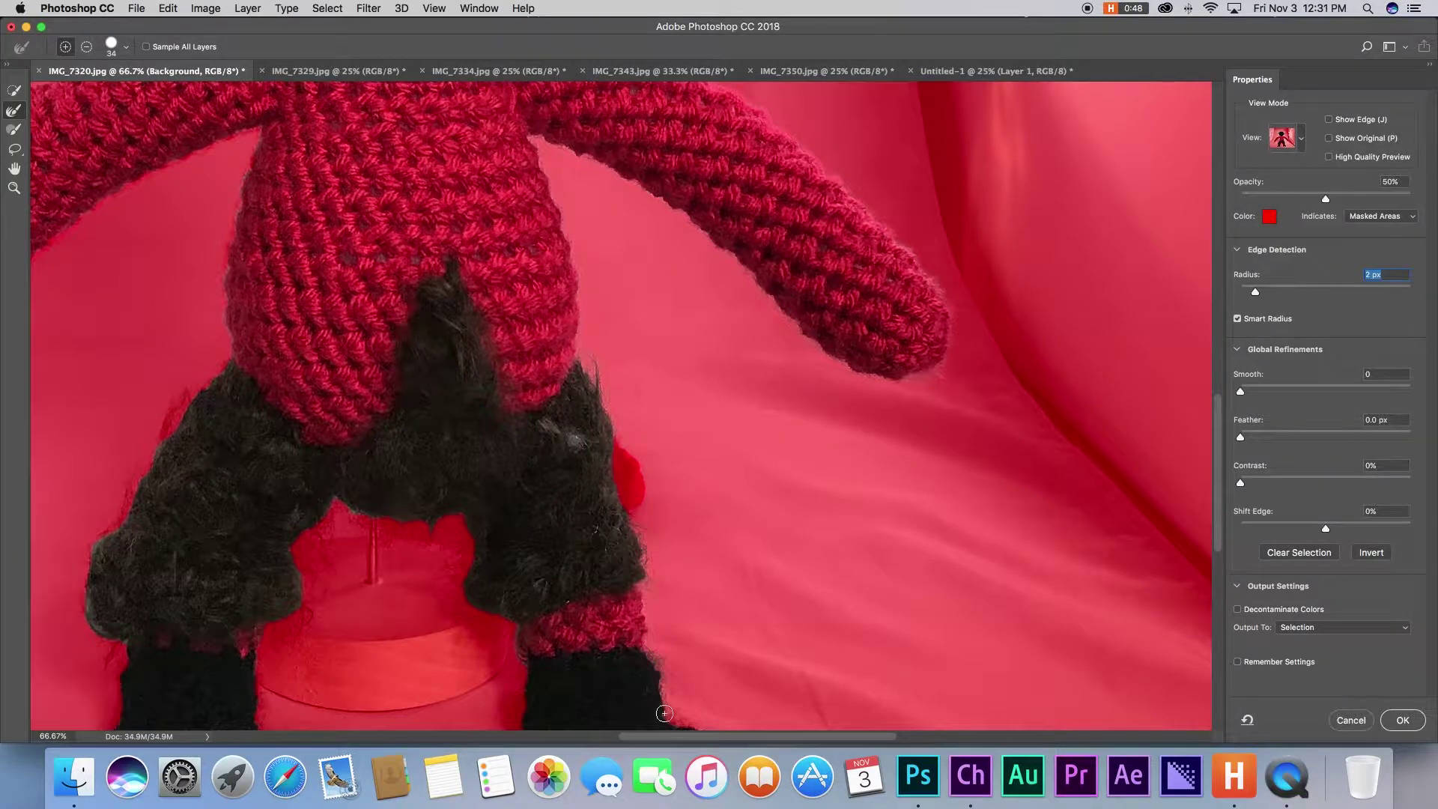
scroll(640, 633, "down", 5)
scroll(640, 633, "right", 2)
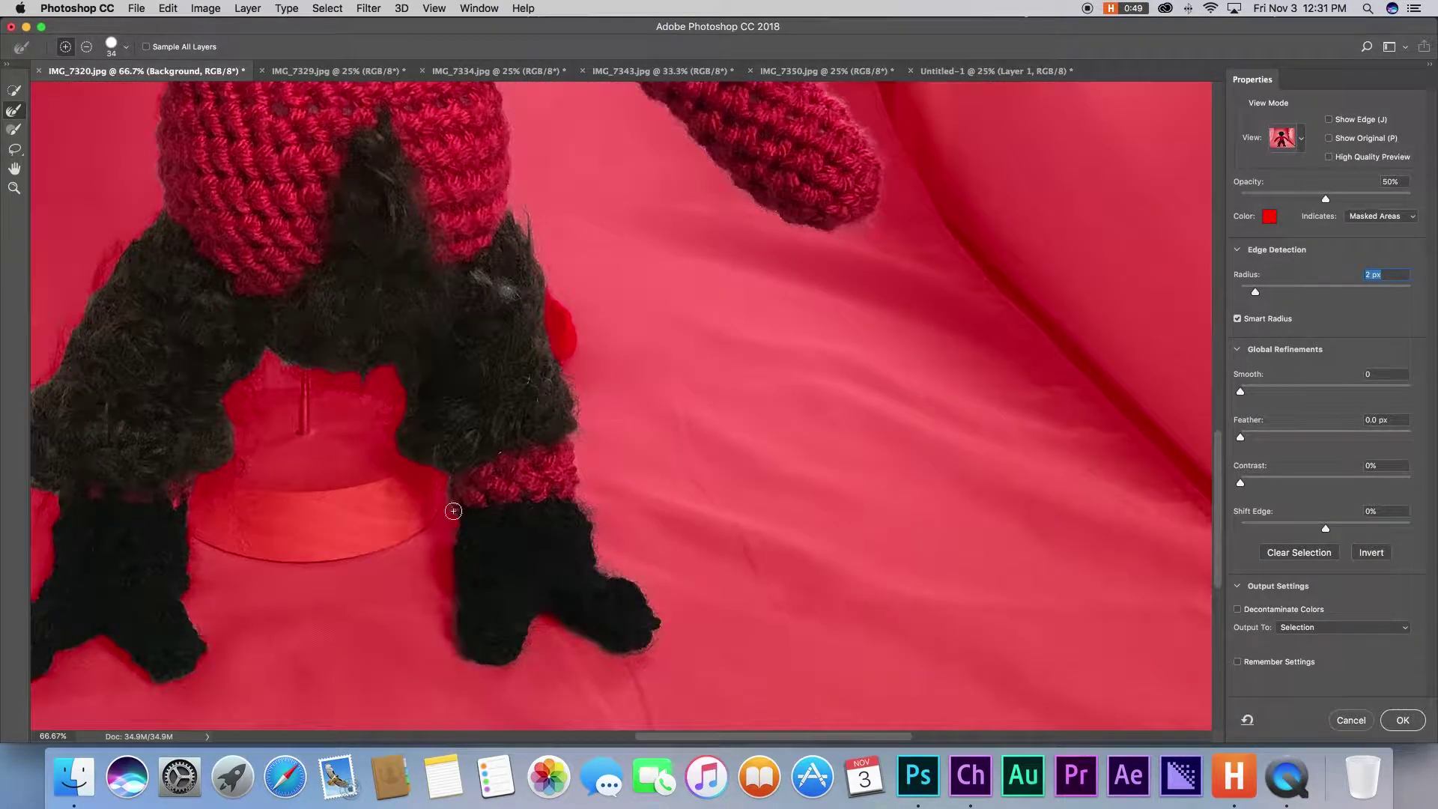
scroll(420, 407, "left", 1)
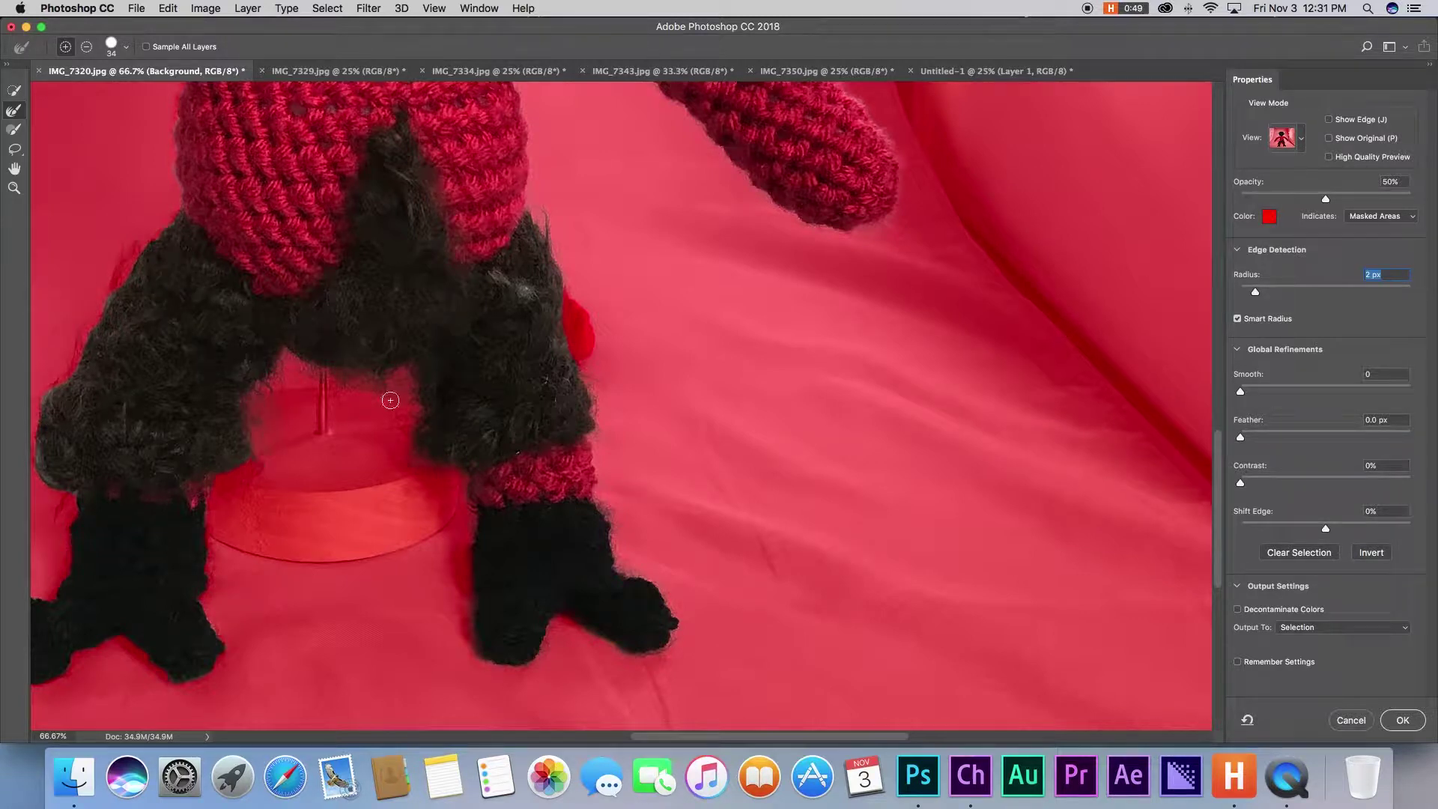
Refine the mask edge around the other foot and up the outer side of its furry leg.
scroll(486, 633, "left", 6)
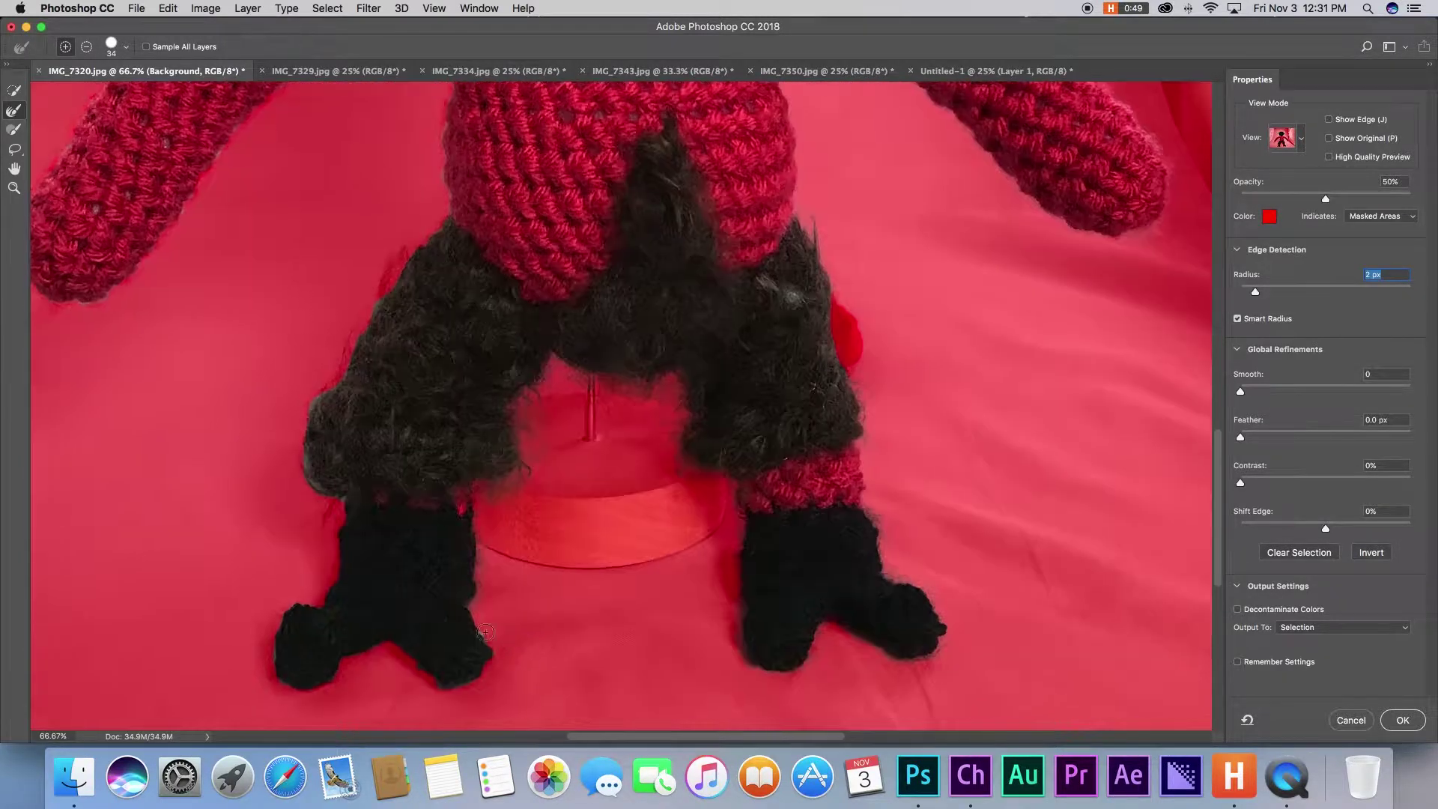
mouse_move(400, 652)
left_mouse_down()
mouse_move(372, 647)
mouse_move(290, 693)
mouse_move(332, 575)
mouse_move(320, 527)
left_mouse_up()
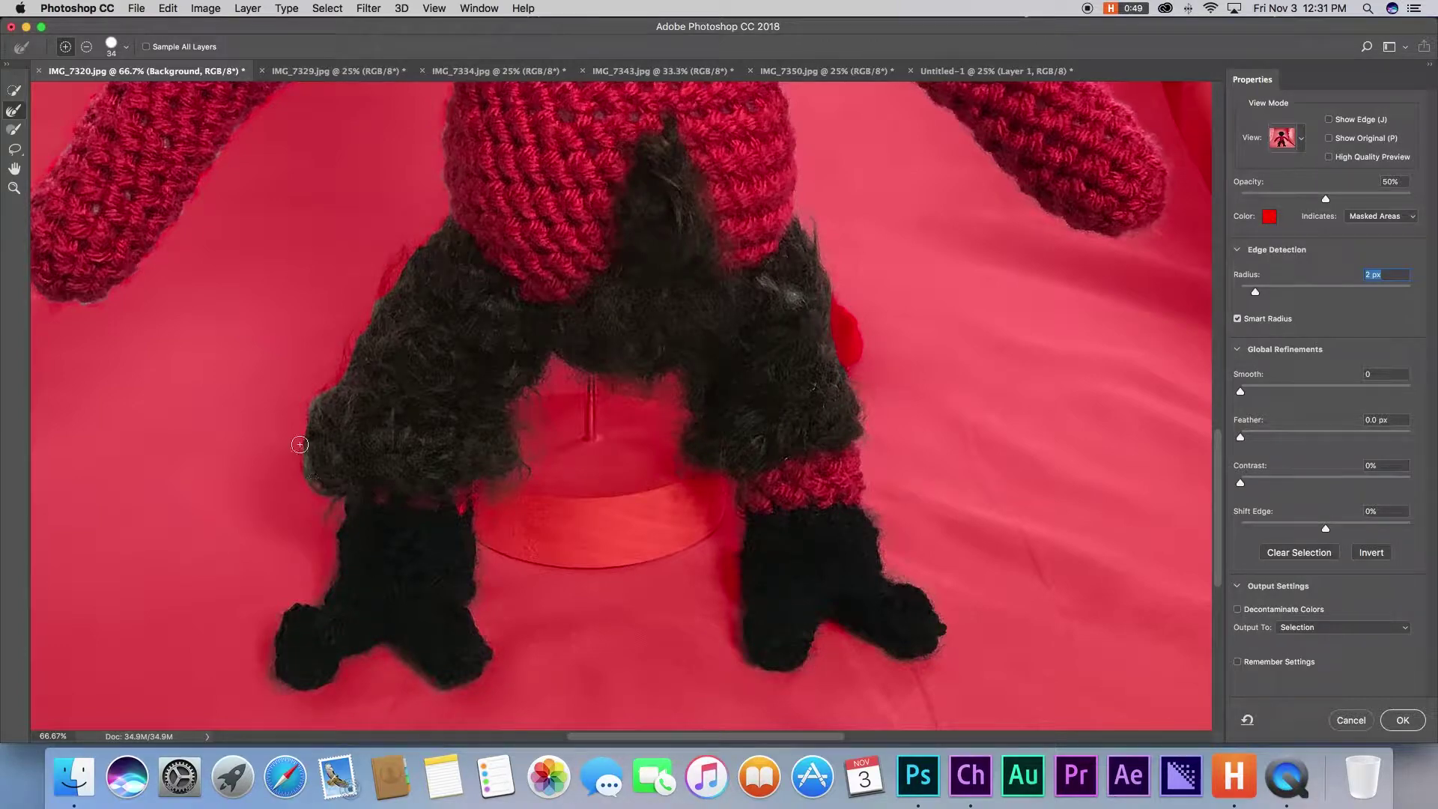
mouse_move(300, 444)
left_mouse_down()
mouse_move(309, 401)
mouse_move(387, 285)
left_mouse_up()
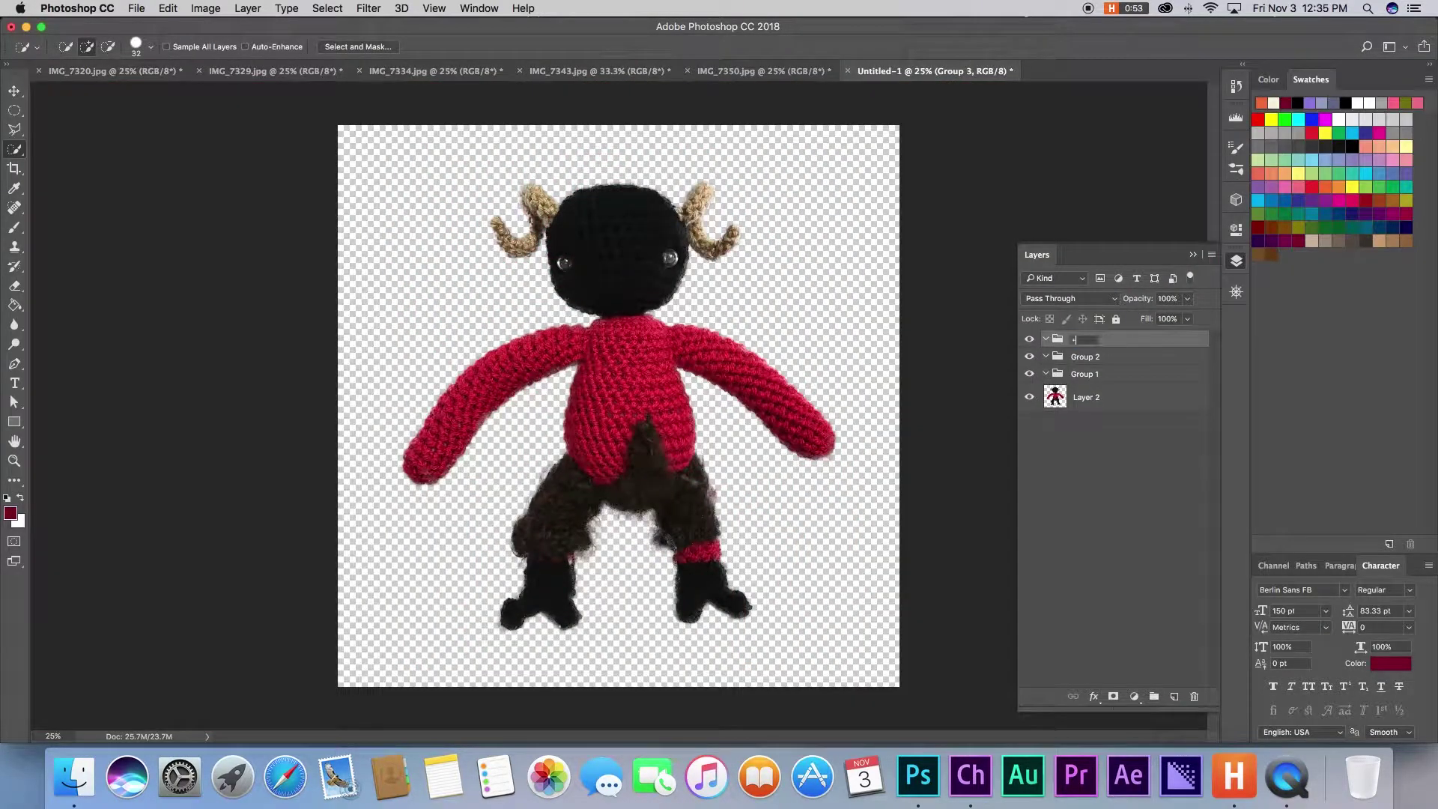
Name the three layer groups +Devil, +Head and +Body.
type("Devil")
key("Tab")
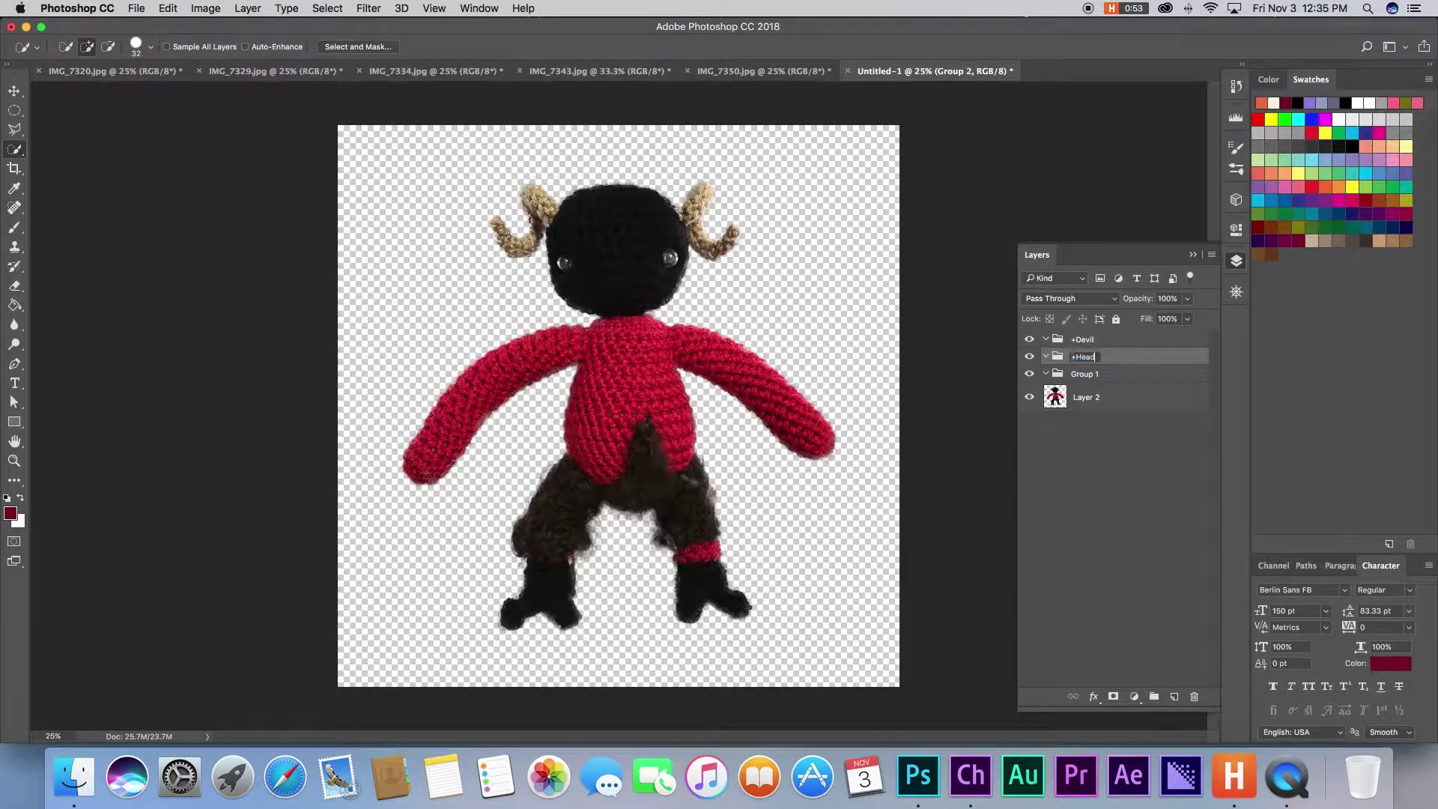
type("+Head")
key("Tab")
type("+Body")
key("Tab")
key("Return")
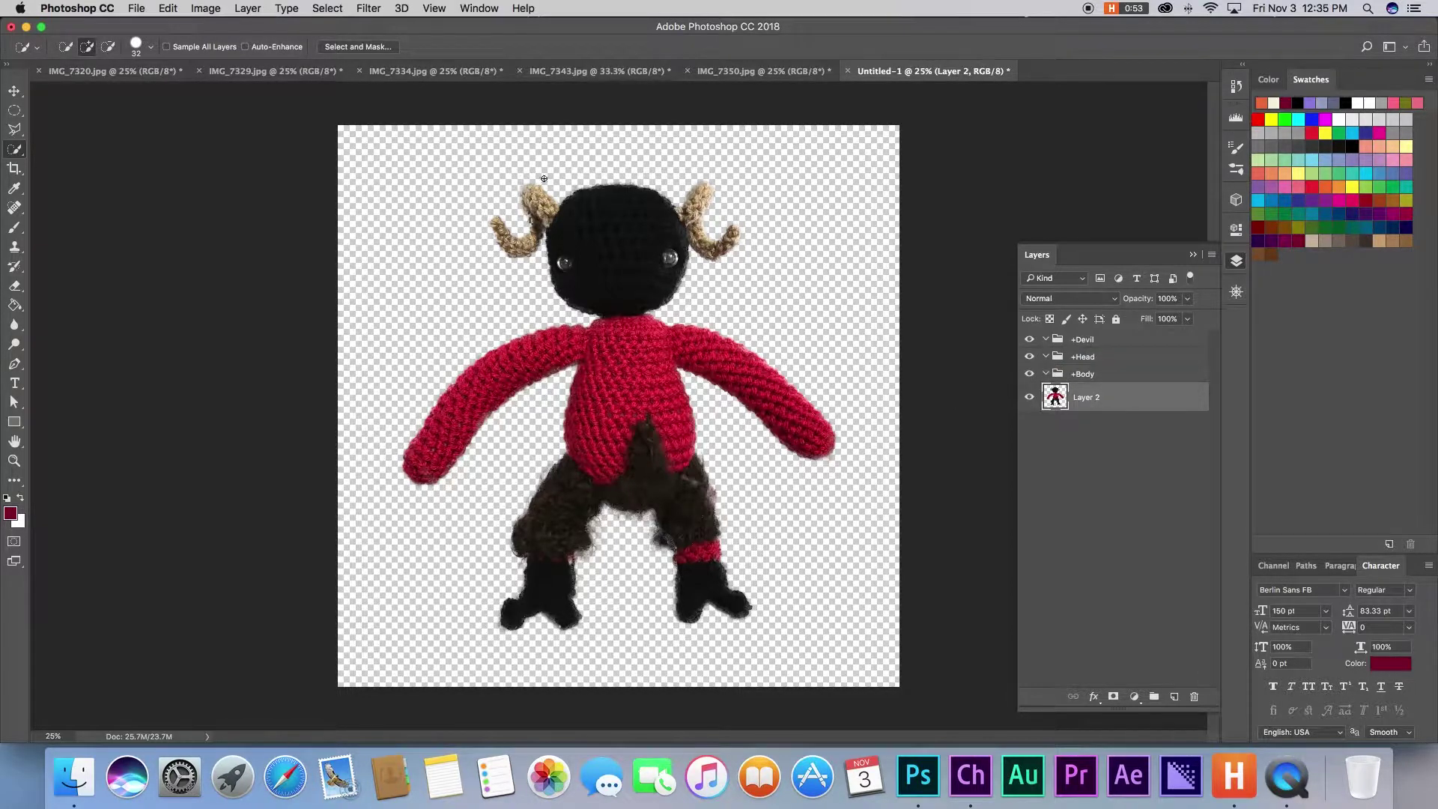
Select the puppet's head and horns with the Polygonal Lasso, cutting along the neckline.
mouse_move(544, 178)
left_mouse_down()
mouse_move(592, 187)
mouse_move(696, 247)
mouse_move(708, 232)
left_mouse_up()
key("super+d")
left_click(15, 130)
key("super+plus")
key("super+plus")
key("super+plus")
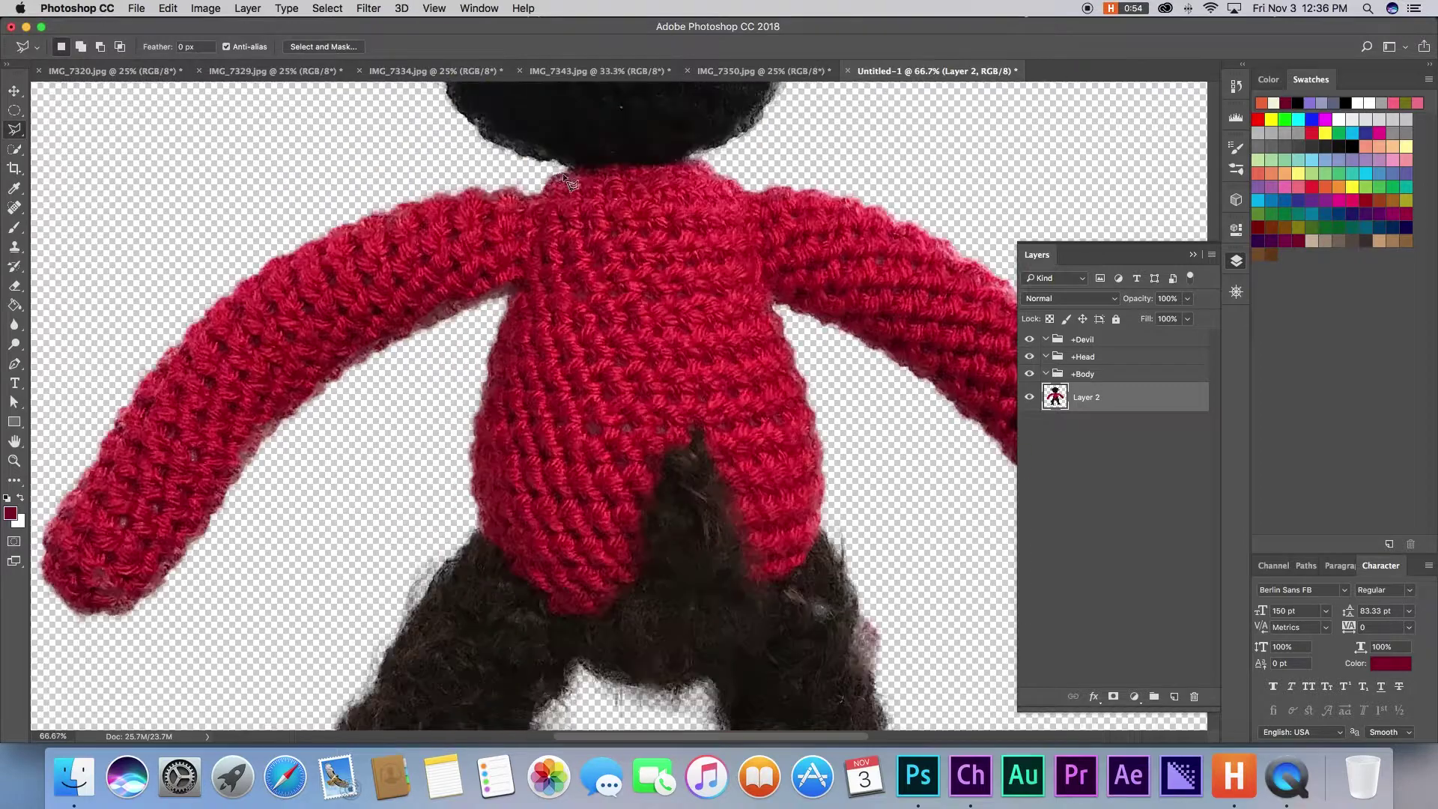
left_click(564, 175)
left_click(710, 156)
key("super+minus")
key("super+minus")
key("super+minus")
left_click(781, 278)
left_click(806, 184)
left_click(756, 145)
left_click(546, 111)
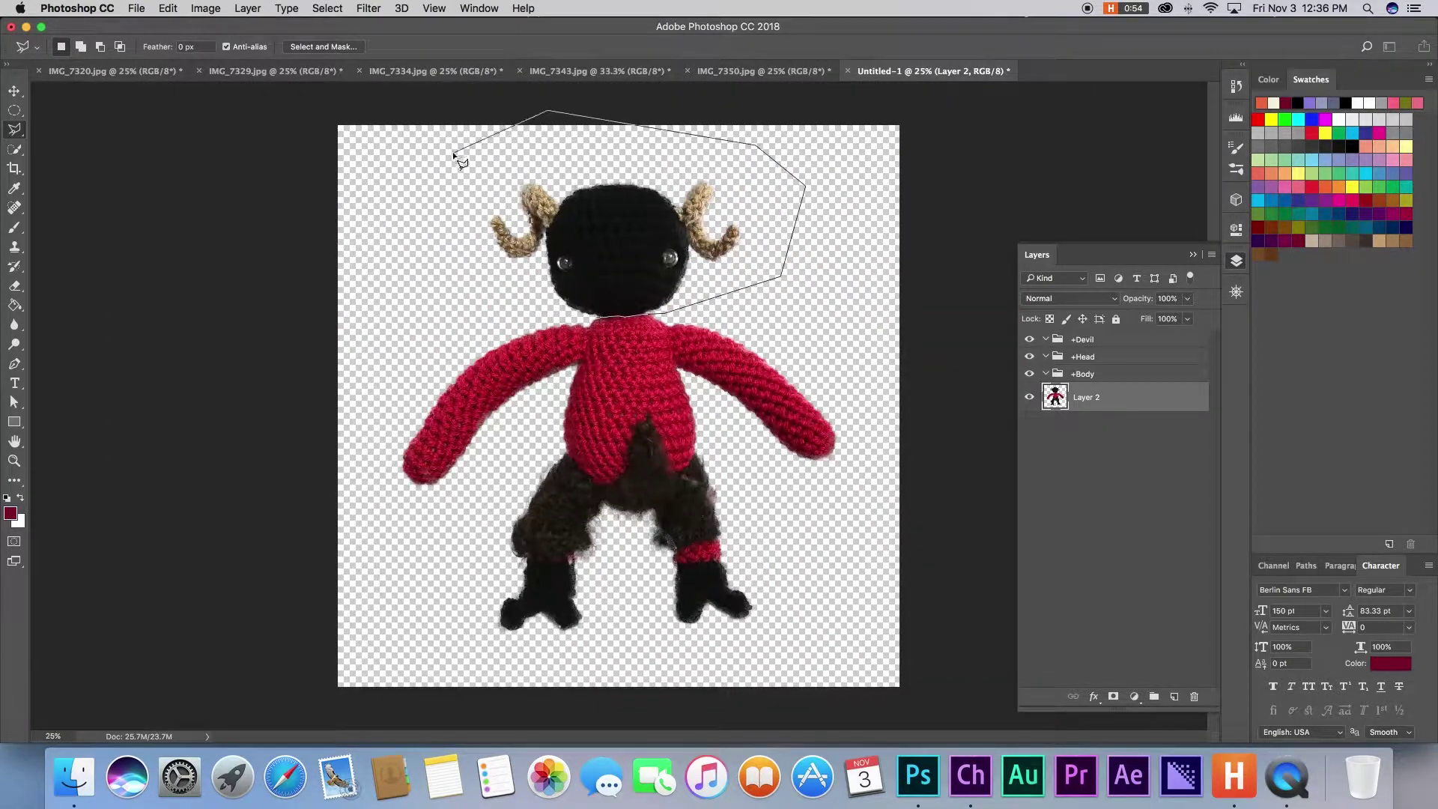
double_click(453, 155)
Cut the head onto its own layer positioned on the neck, and file the head and body layers in the +Head and +Body groups.
key("super+x")
key("super+v")
key("v")
left_click_drag(649, 452, 651, 299)
left_click_drag(1081, 399, 1082, 359)
left_click_drag(1087, 426, 1086, 405)
Separate the arm on the image's left from the body onto its own layer and align it back at the shoulder.
left_click(15, 130)
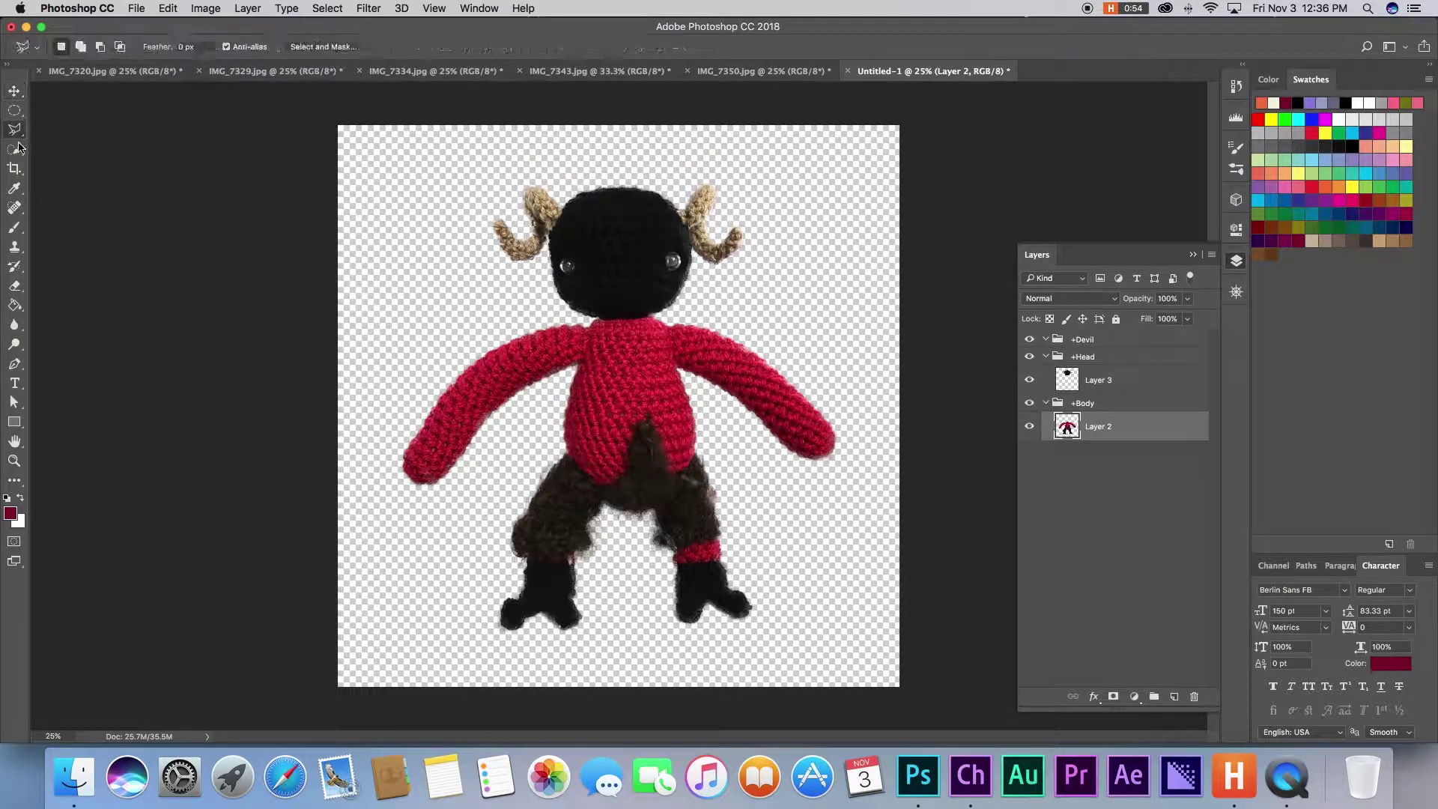
left_click(599, 320)
left_click(386, 461)
left_click(408, 510)
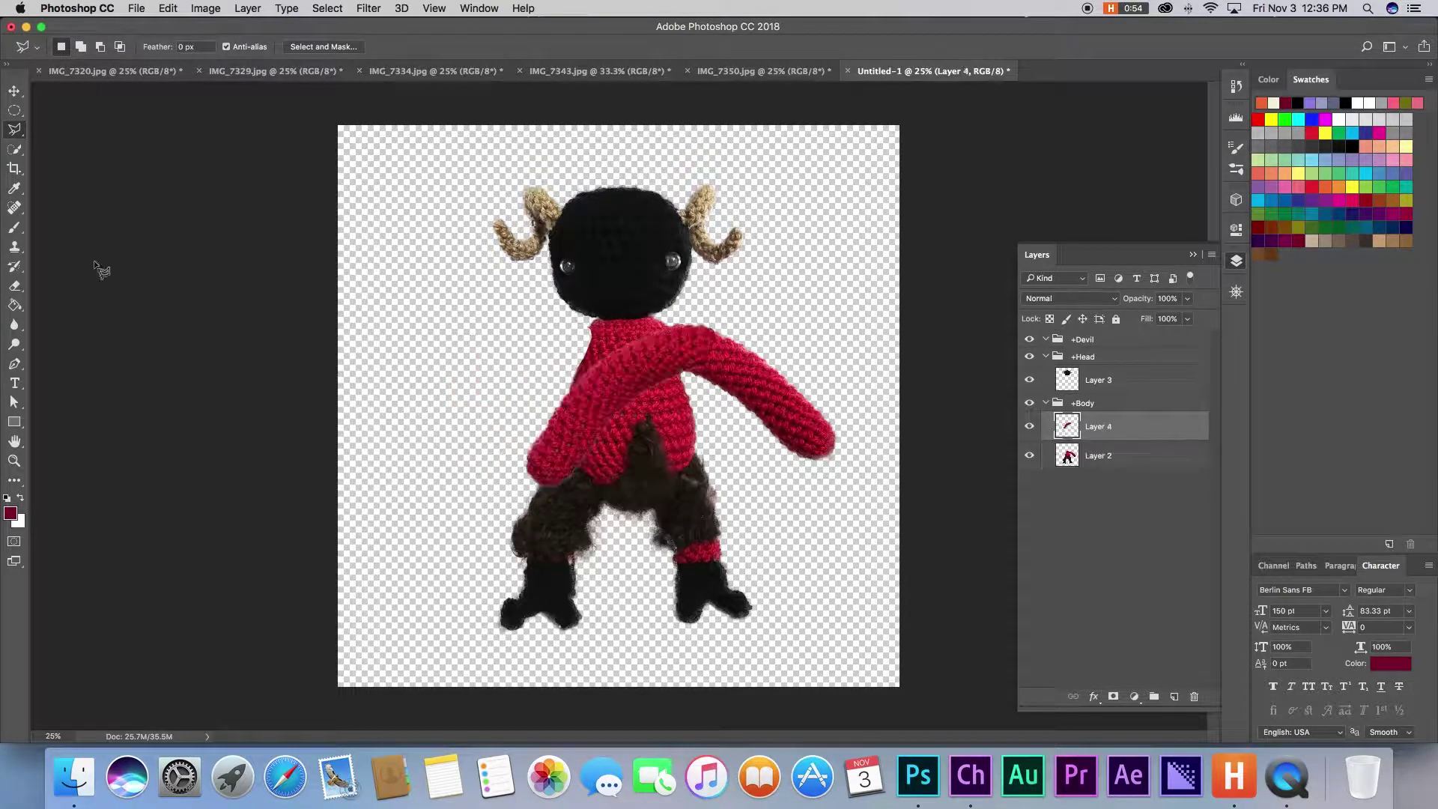
left_click(14, 91)
left_click_drag(688, 351, 565, 350)
Separate the arm on the image's right from the body layer onto its own layer and align it back at the shoulder.
left_click(1098, 455)
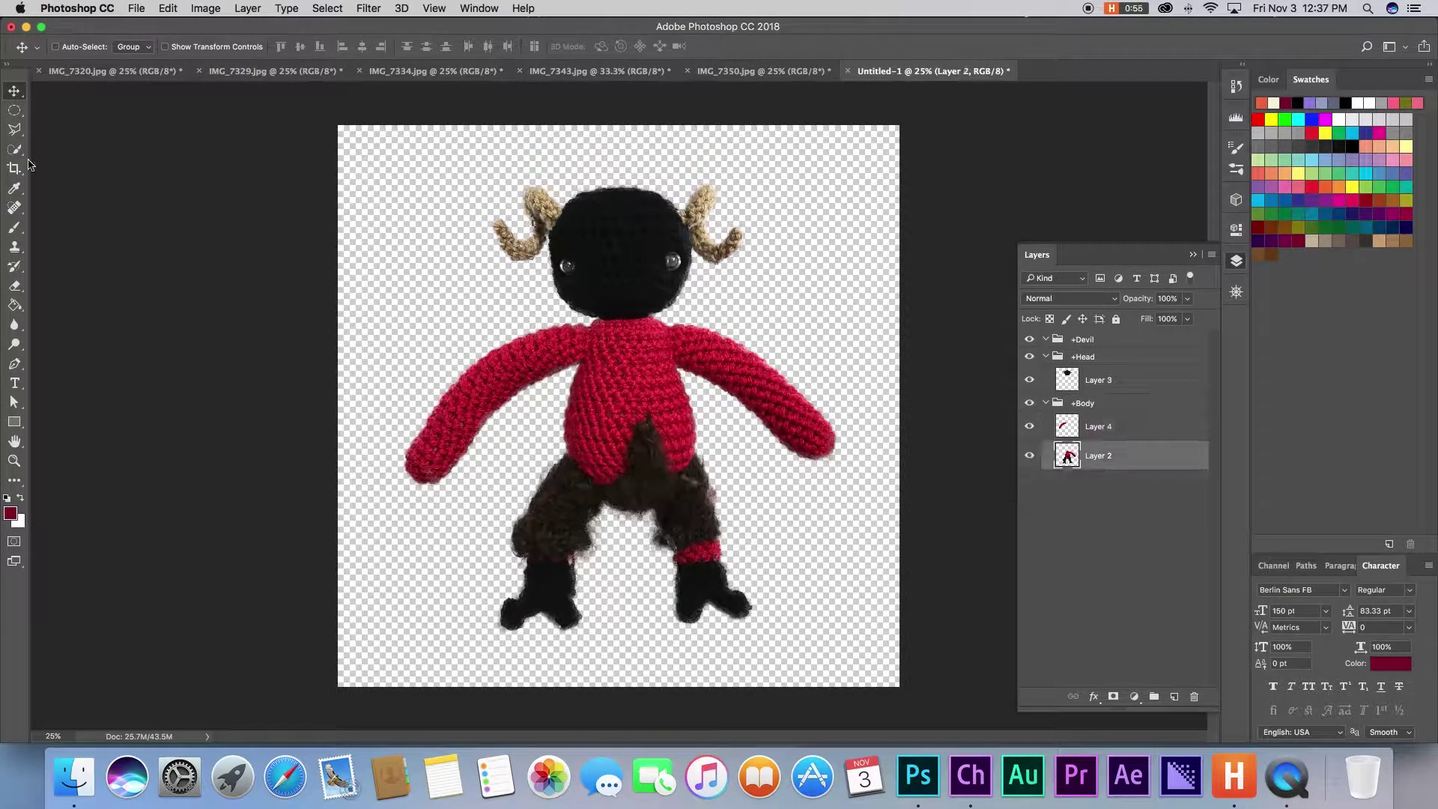
left_click(15, 130)
left_click(685, 380)
left_click(678, 313)
left_click(828, 343)
left_click(861, 460)
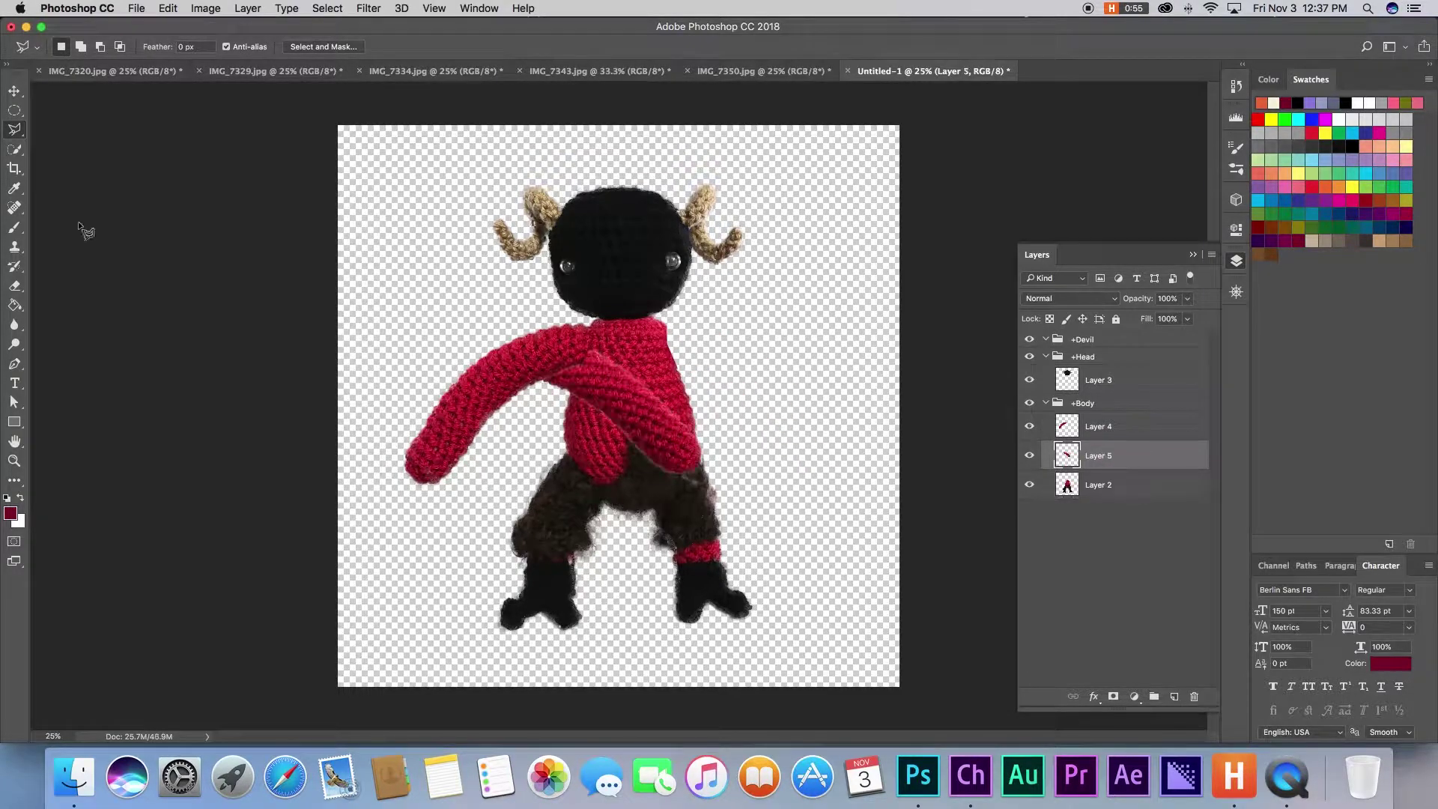
key("v")
left_click_drag(647, 434, 779, 424)
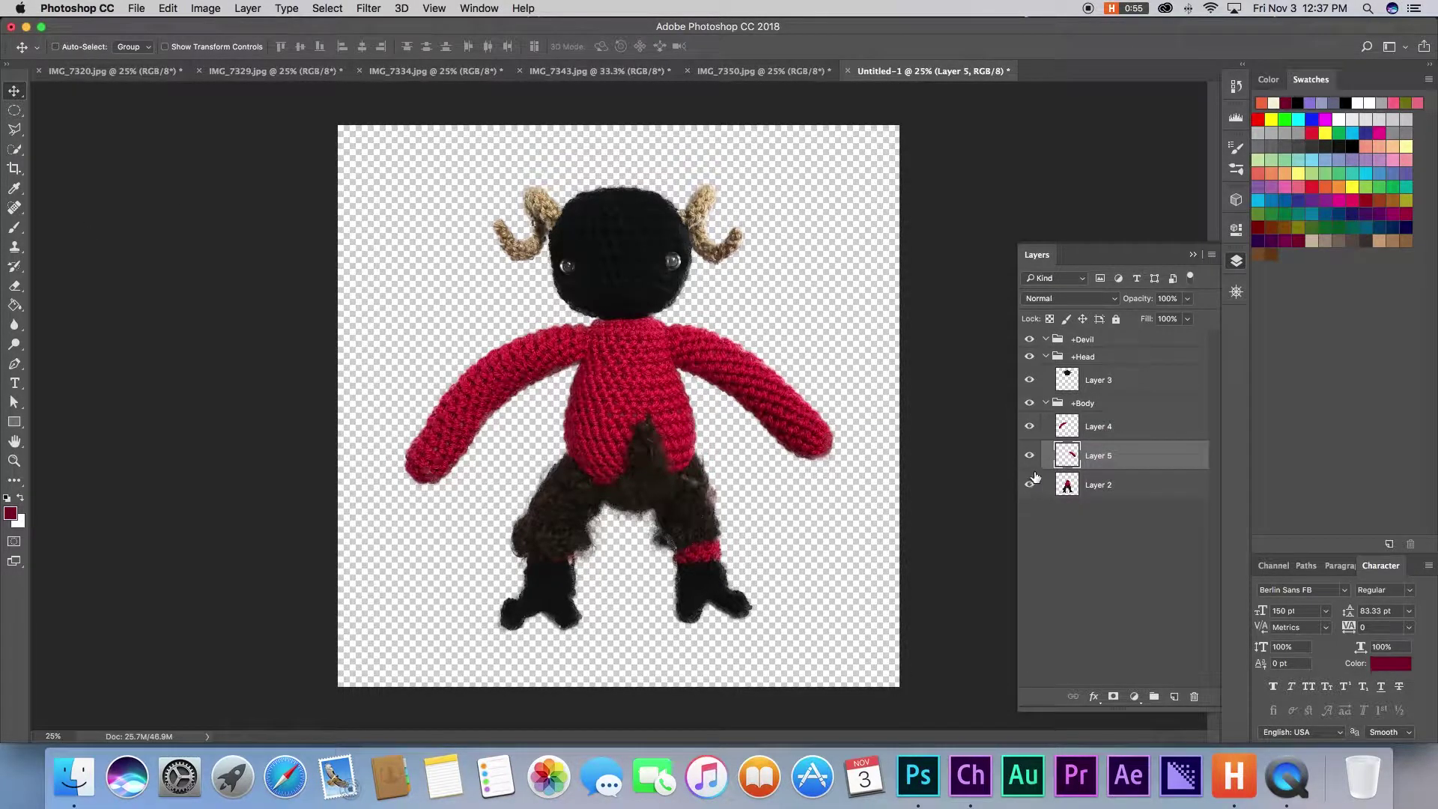
Rename the two arm layers as +Right Arm and +Left Arm.
double_click(1095, 427)
type("+Right Ar")
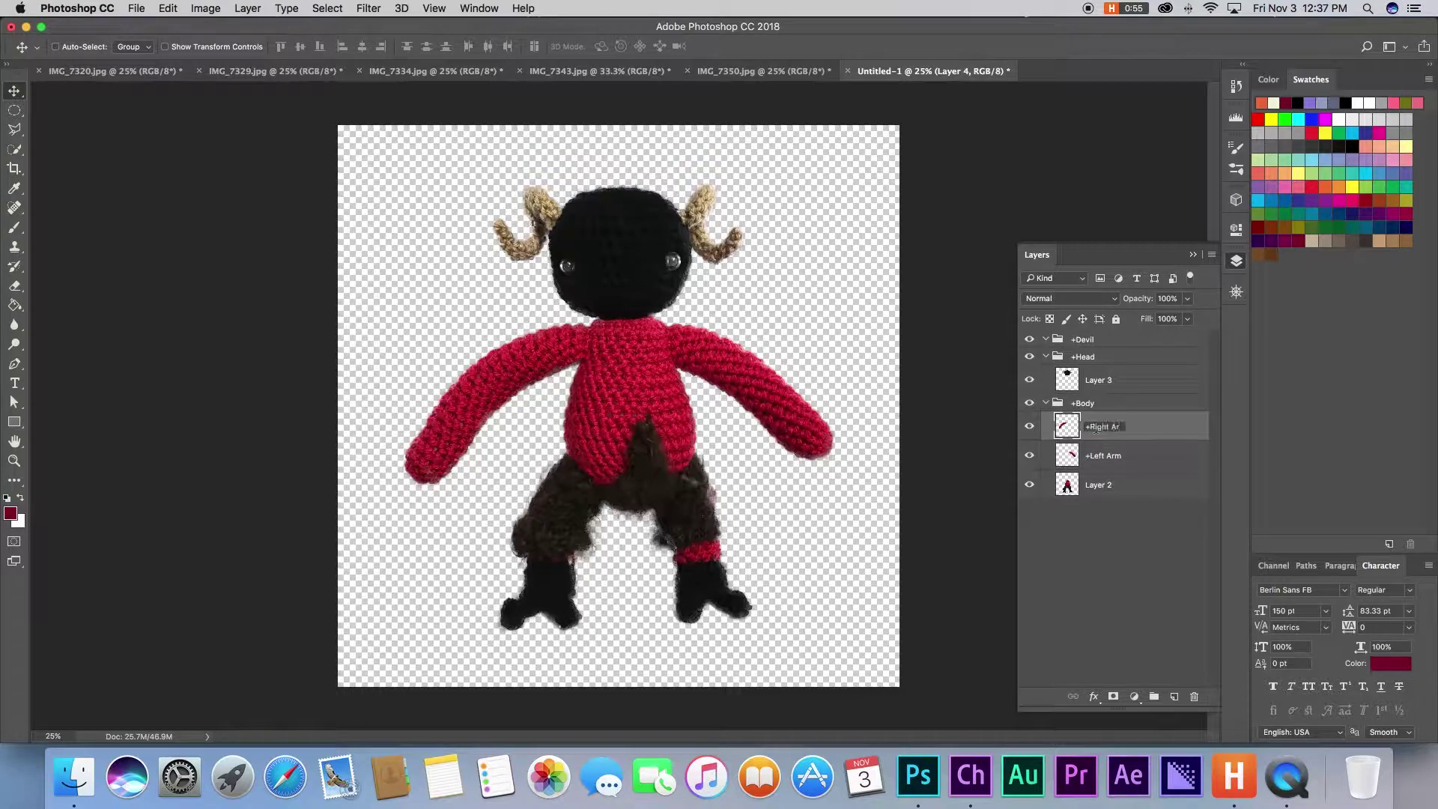
type("m")
key("Return")
In IMG_7329.jpg, start a Pen tool path around the top of the tail and down its left edge.
left_click(274, 71)
key("p")
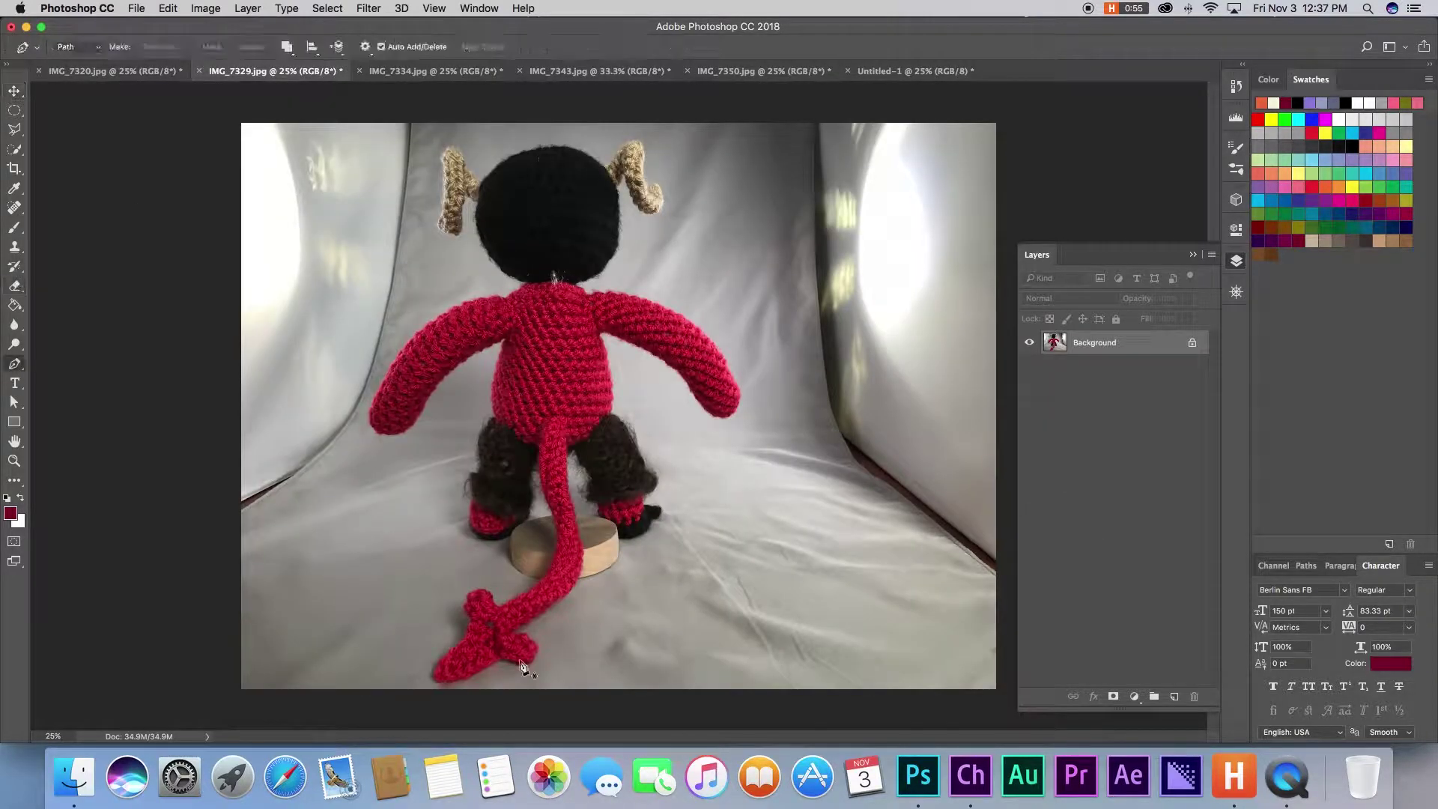
key("super+plus")
key("super+plus")
key("super+plus")
mouse_move(476, 433)
left_mouse_down()
mouse_move(414, 479)
mouse_move(409, 600)
mouse_move(425, 663)
left_mouse_up()
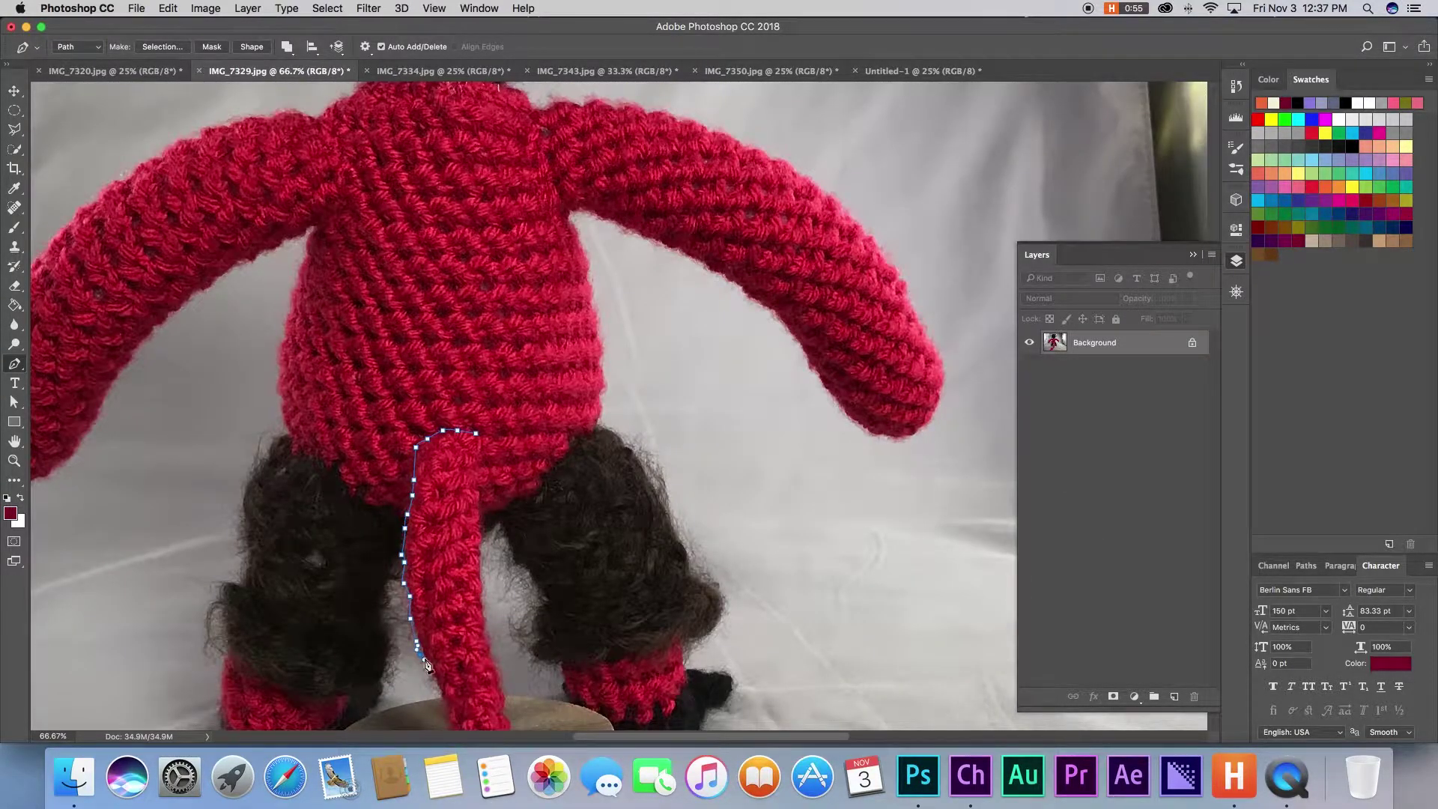
Continue the path along the tail's inner curve past the wooden stand towards the arrow-shaped tip.
scroll(425, 661, "down", 8)
left_click(478, 389)
left_click(486, 413)
left_click(496, 470)
left_click(494, 502)
left_click(478, 540)
left_click(451, 583)
left_click(380, 630)
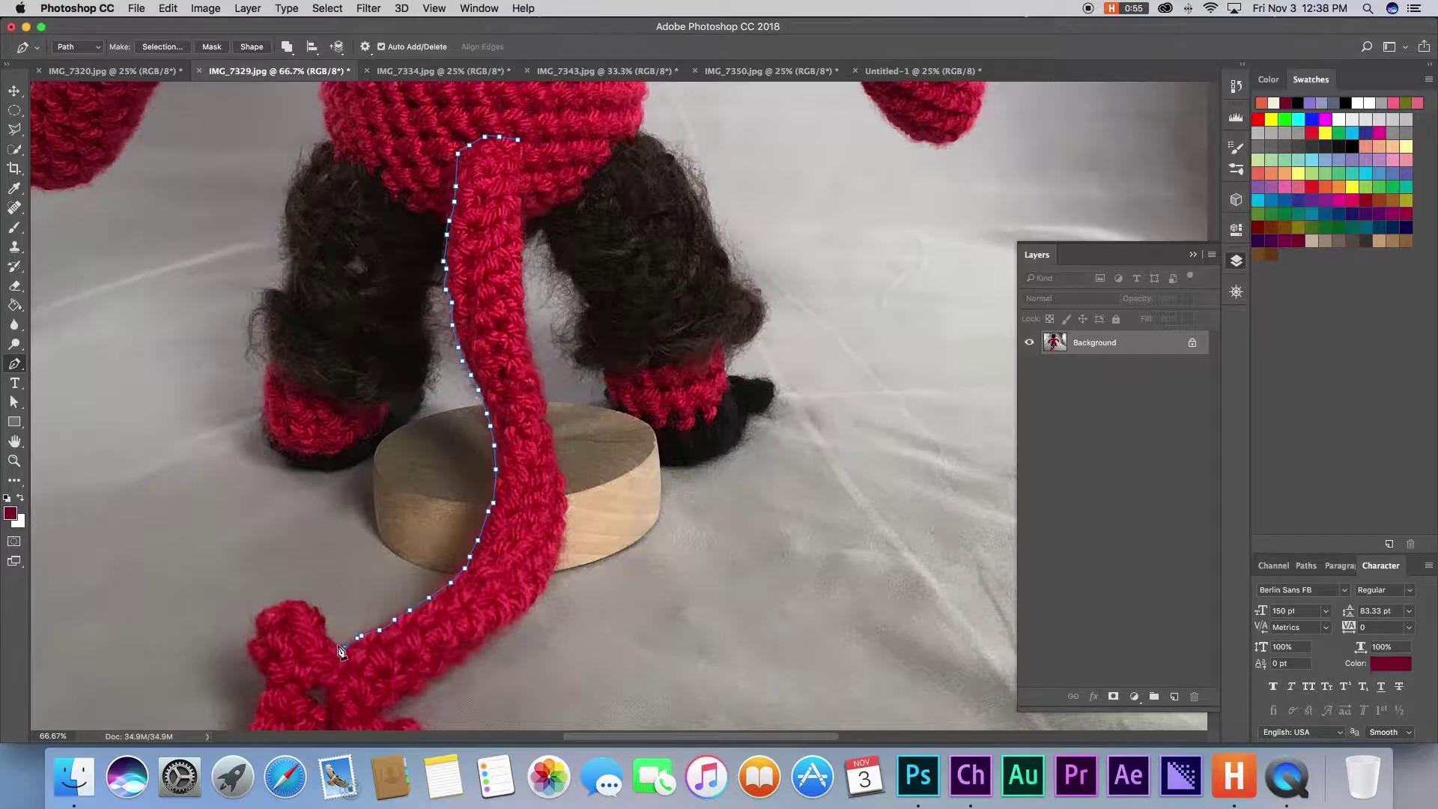
Trace around the upper lobe of the tail's tip and along the edge towards its point.
left_click(317, 609)
left_click(289, 602)
left_click(252, 641)
left_click_drag(360, 626, 489, 364)
left_click(395, 419)
left_click(370, 471)
left_click(334, 506)
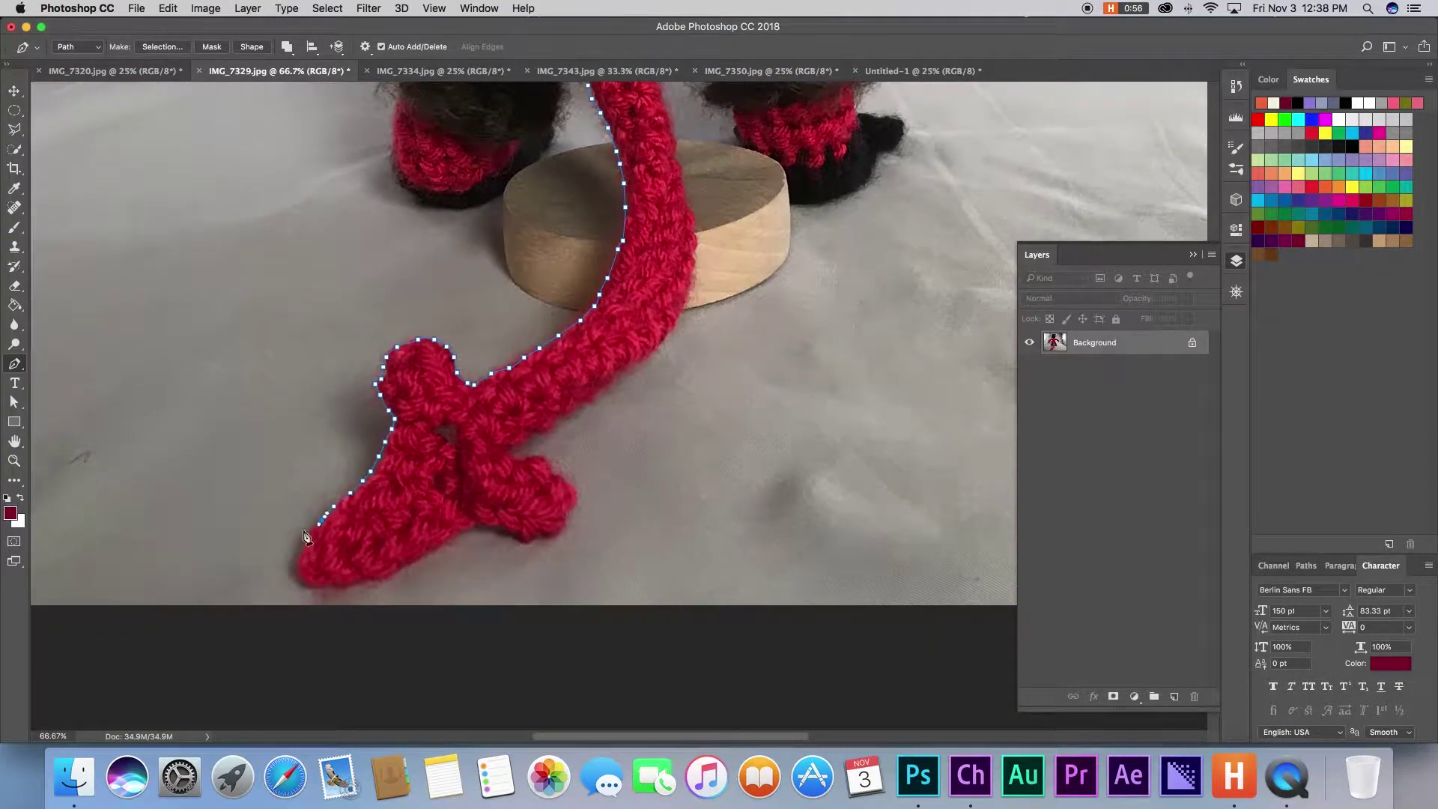
Trace around the tail's point and lower lobe, and start back up the other side of the tail.
left_click(308, 536)
left_click(309, 584)
left_click(408, 566)
left_click(477, 526)
left_click(564, 528)
left_click(570, 478)
left_click(527, 443)
left_click_drag(593, 402, 618, 385)
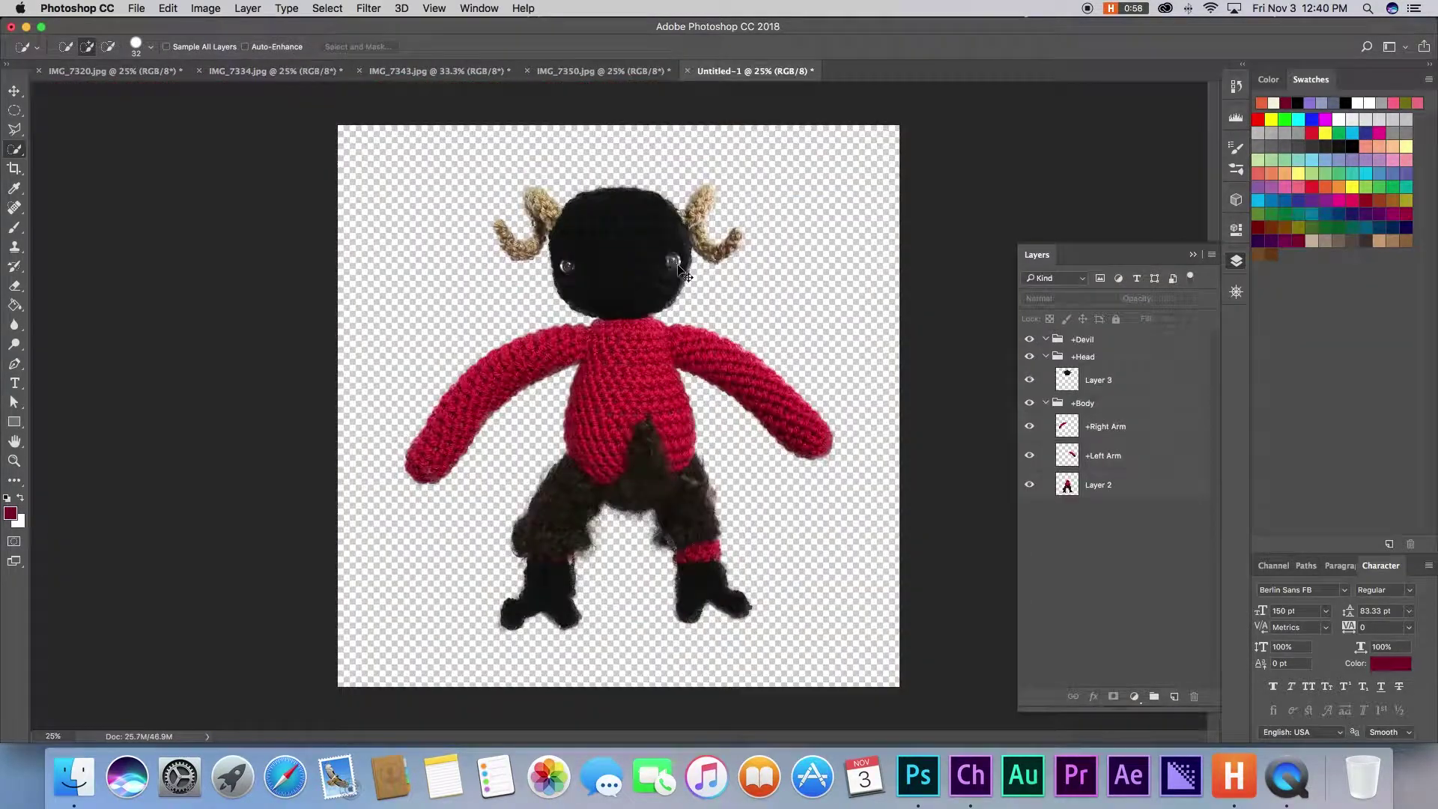
Paste the cut-out tail into the puppet document and place it beside the leg on the image's right.
key("ctrl+v")
left_click_drag(622, 584, 805, 538)
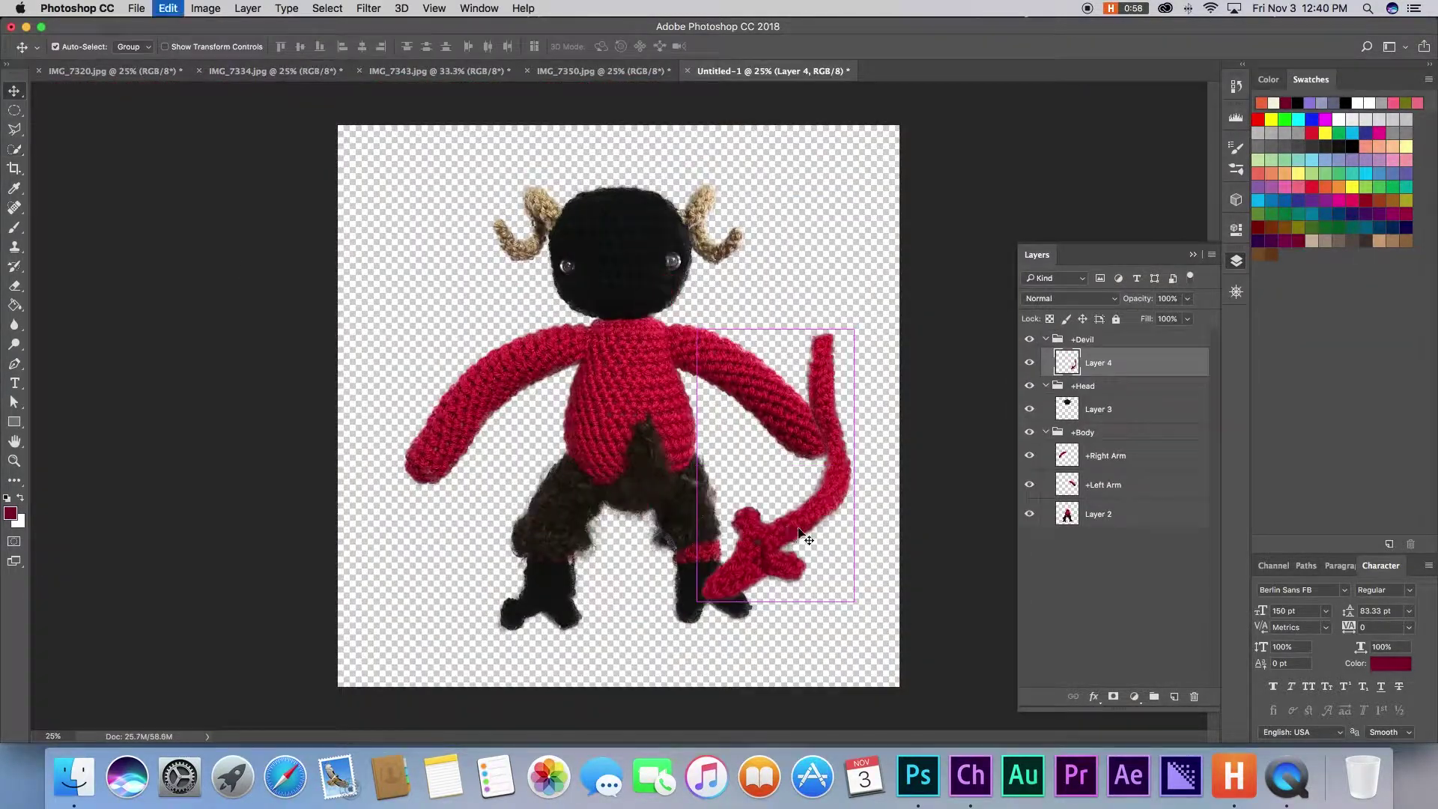
Rotate the tail counterclockwise so its arrow-shaped tip swings outward, away from the leg.
key("super+t")
left_click_drag(866, 616, 934, 411)
key("Return")
right_click(760, 481)
left_click(795, 488)
Flip the tail vertically and rotate it clockwise so it curves out from the leg with its tip pointing outward.
key("super+t")
right_click(794, 433)
left_click(828, 648)
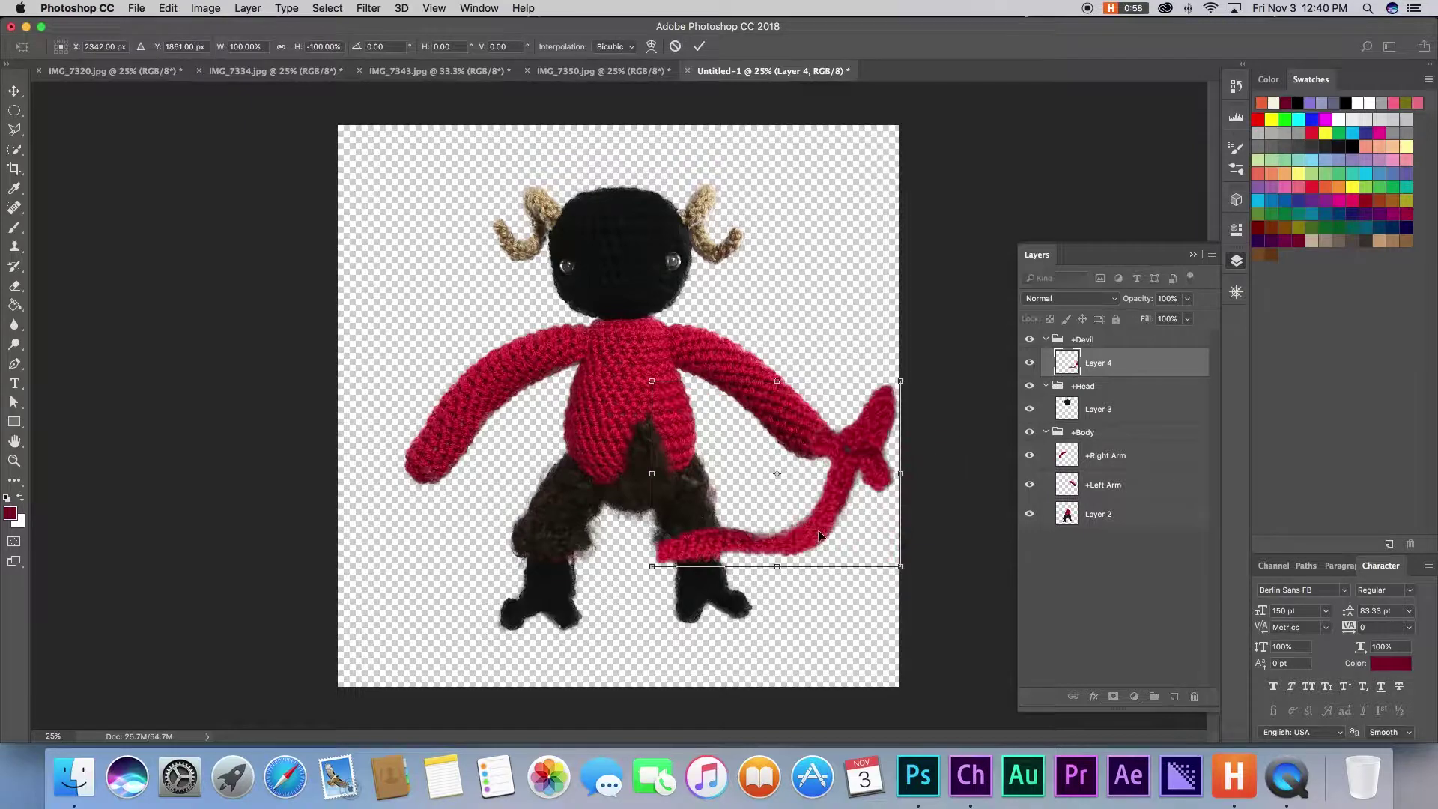
left_click_drag(979, 350, 941, 497)
key("Return")
Move the tail layer to the bottom of the +Body group and rename it +Tail.
left_click_drag(1099, 364, 1091, 496)
double_click(1080, 516)
type("+Tail")
key("Return")
Collapse the +Body and +Head groups and nest both of them inside the +Devil group.
left_click(1045, 403)
left_click(1046, 357)
left_click(1085, 358)
left_click(1083, 373, "shift")
left_click_drag(1083, 372, 1073, 343)
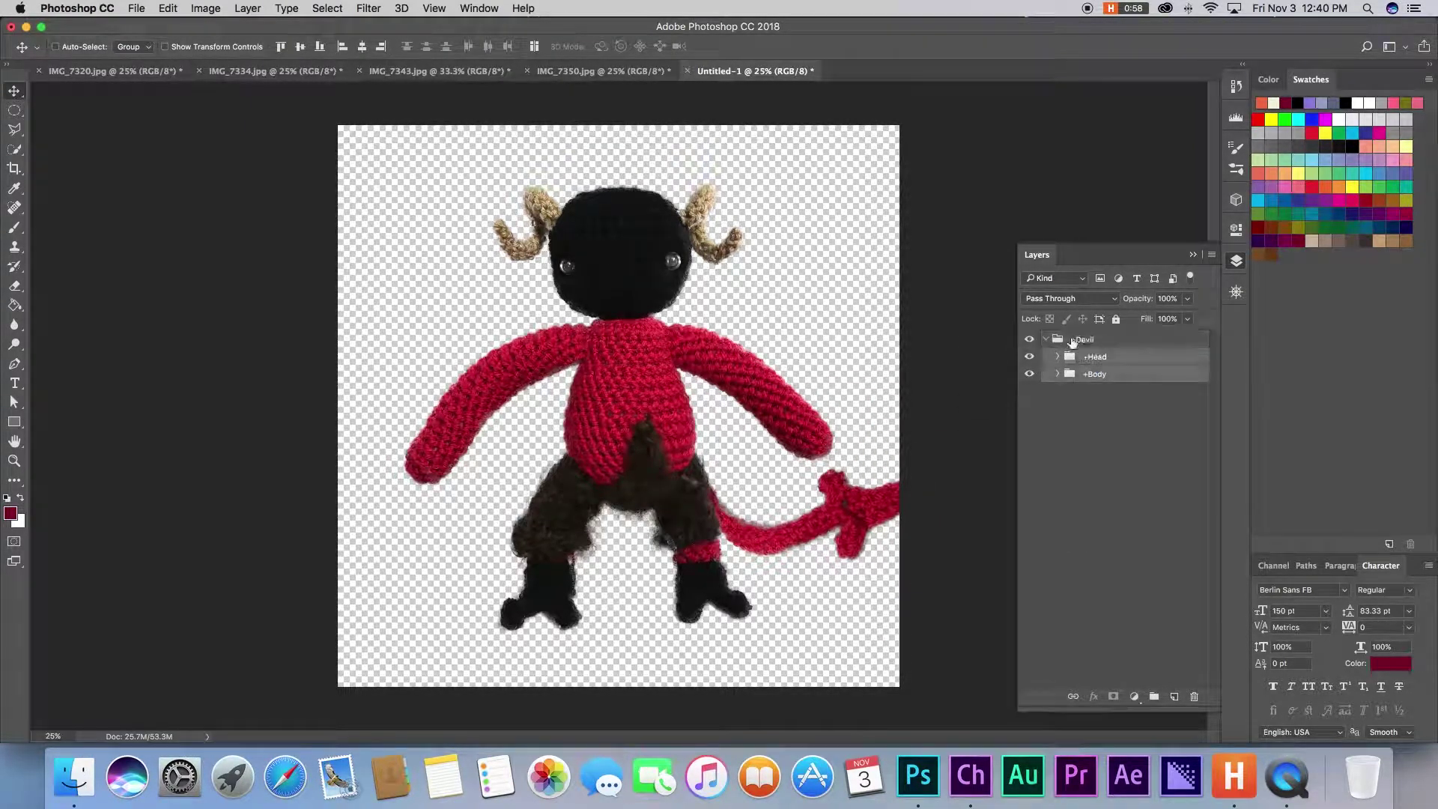
Scale down the whole +Devil group so the puppet and its tail fit inside the canvas, and deselect it.
left_click(1076, 341)
key("super+t")
left_click_drag(922, 183, 883, 219)
key("Return")
left_click(1114, 470)
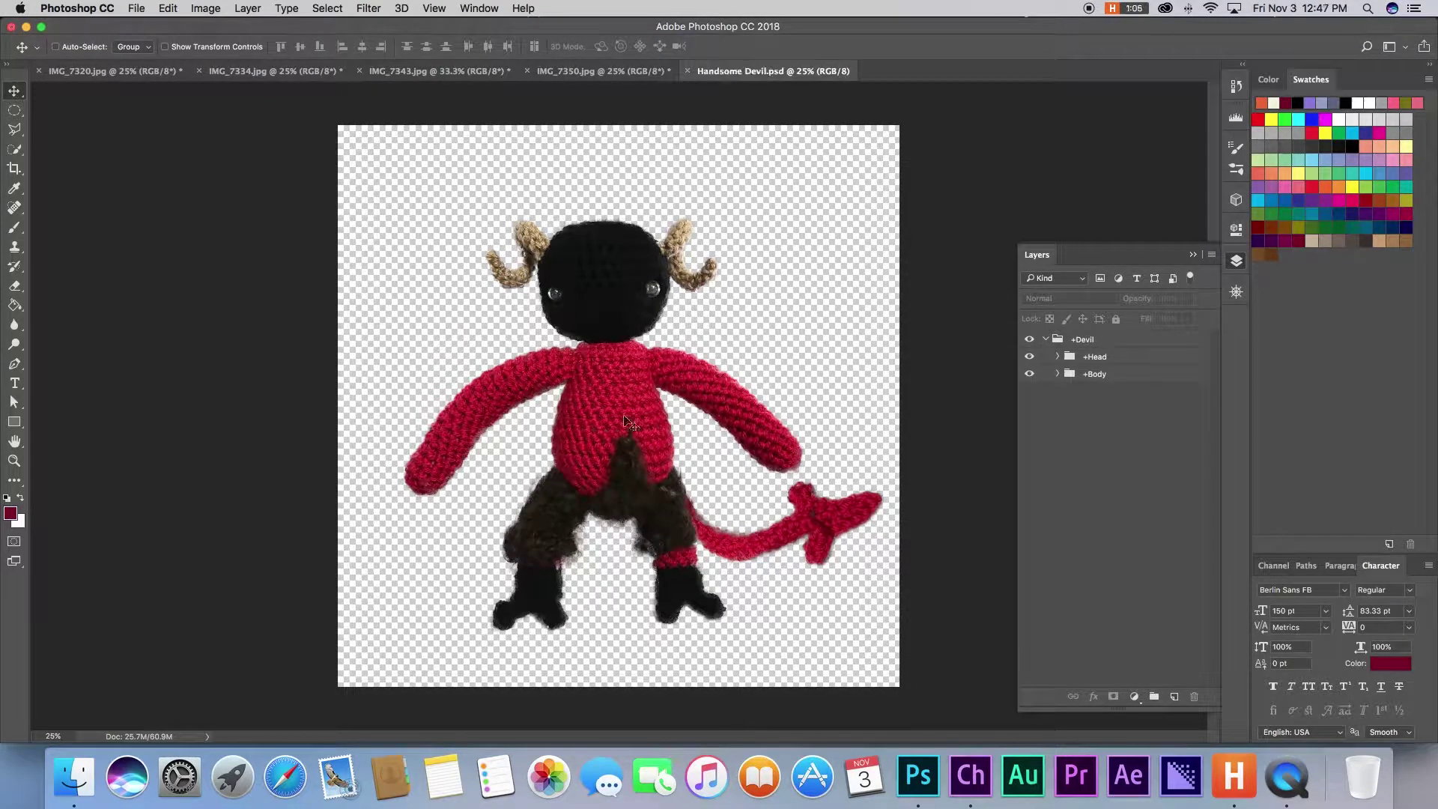
Switch to Character Animator and check how the Handsome Devil puppet follows the webcam in the Devil Test scene.
left_click(973, 776)
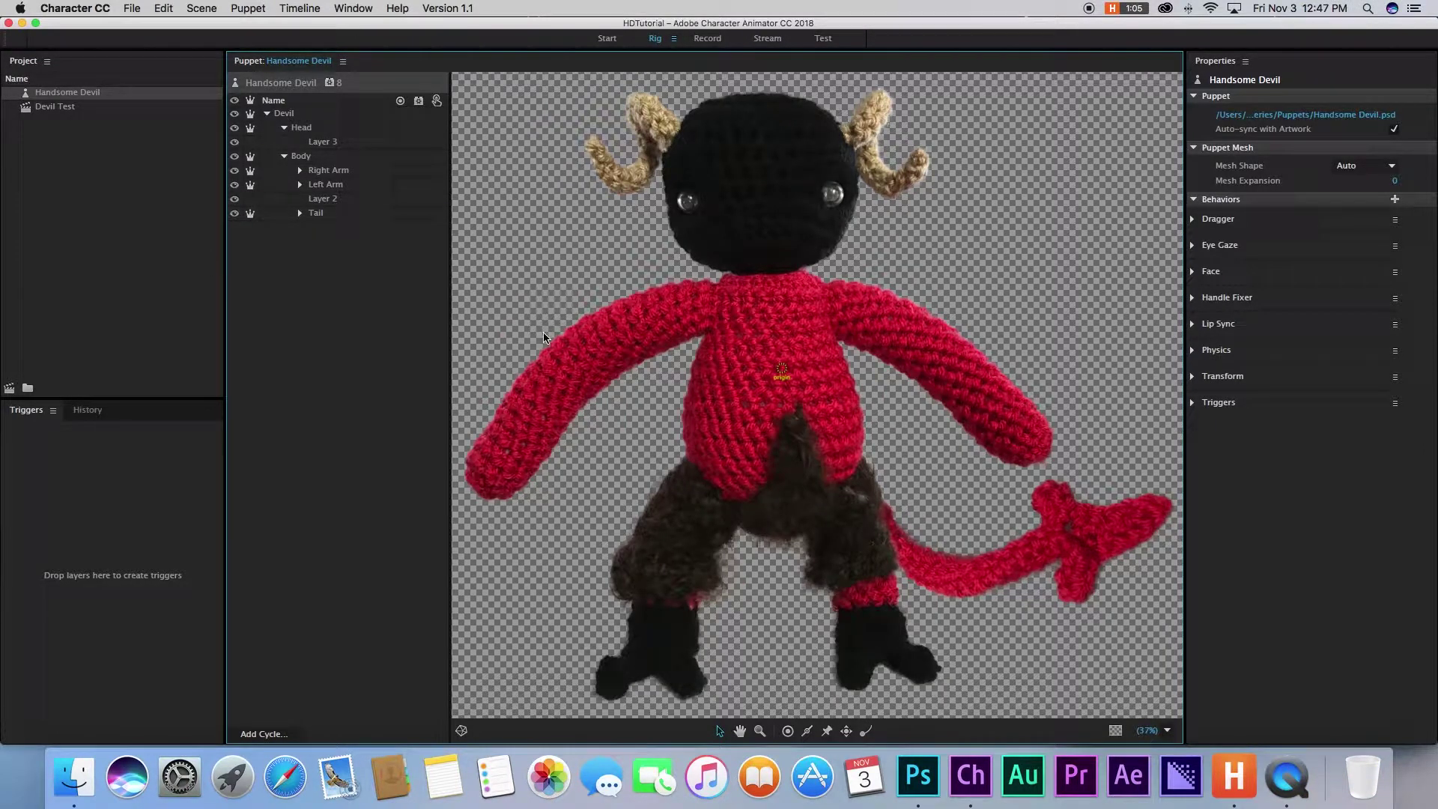
left_click(823, 39)
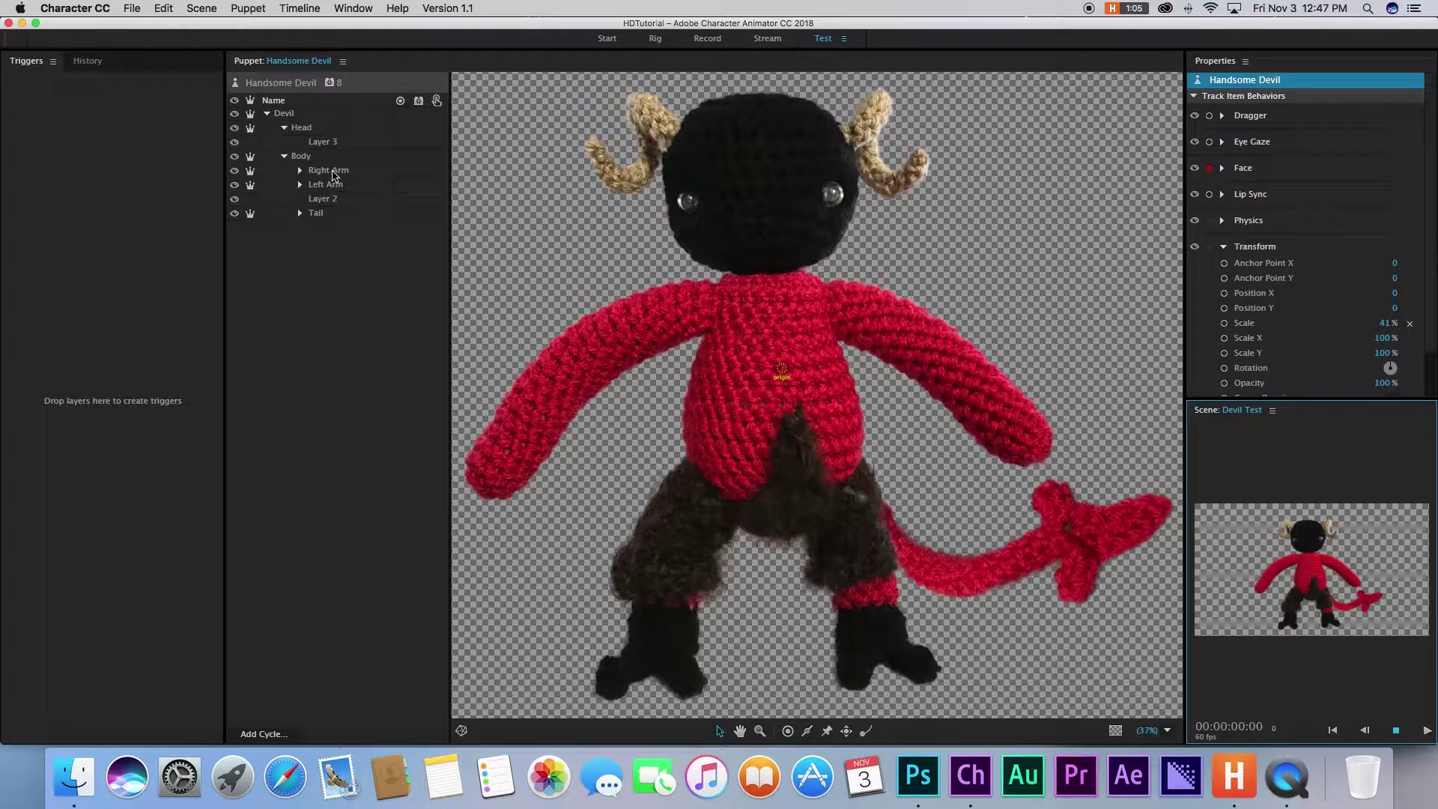
left_click(332, 171)
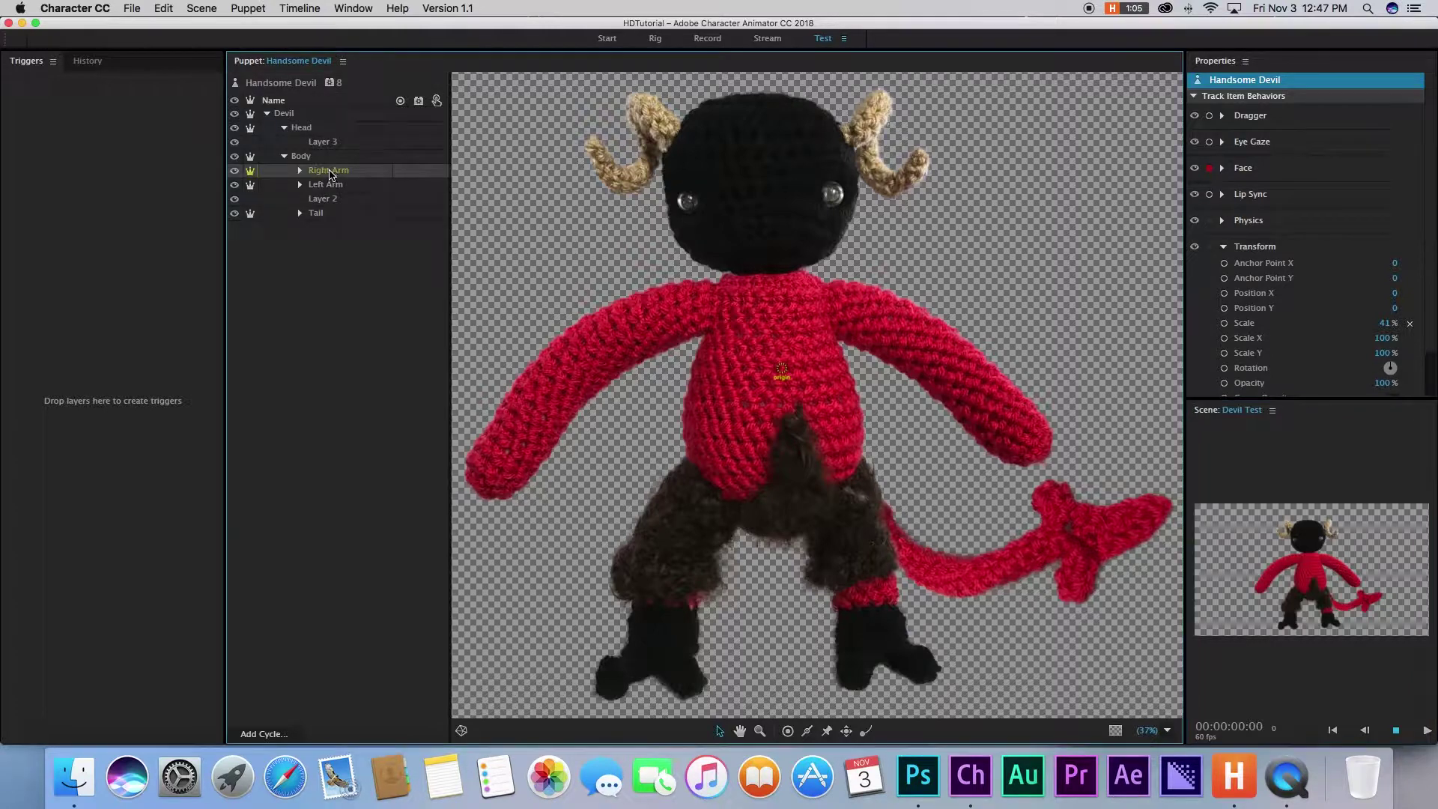
left_click(284, 114)
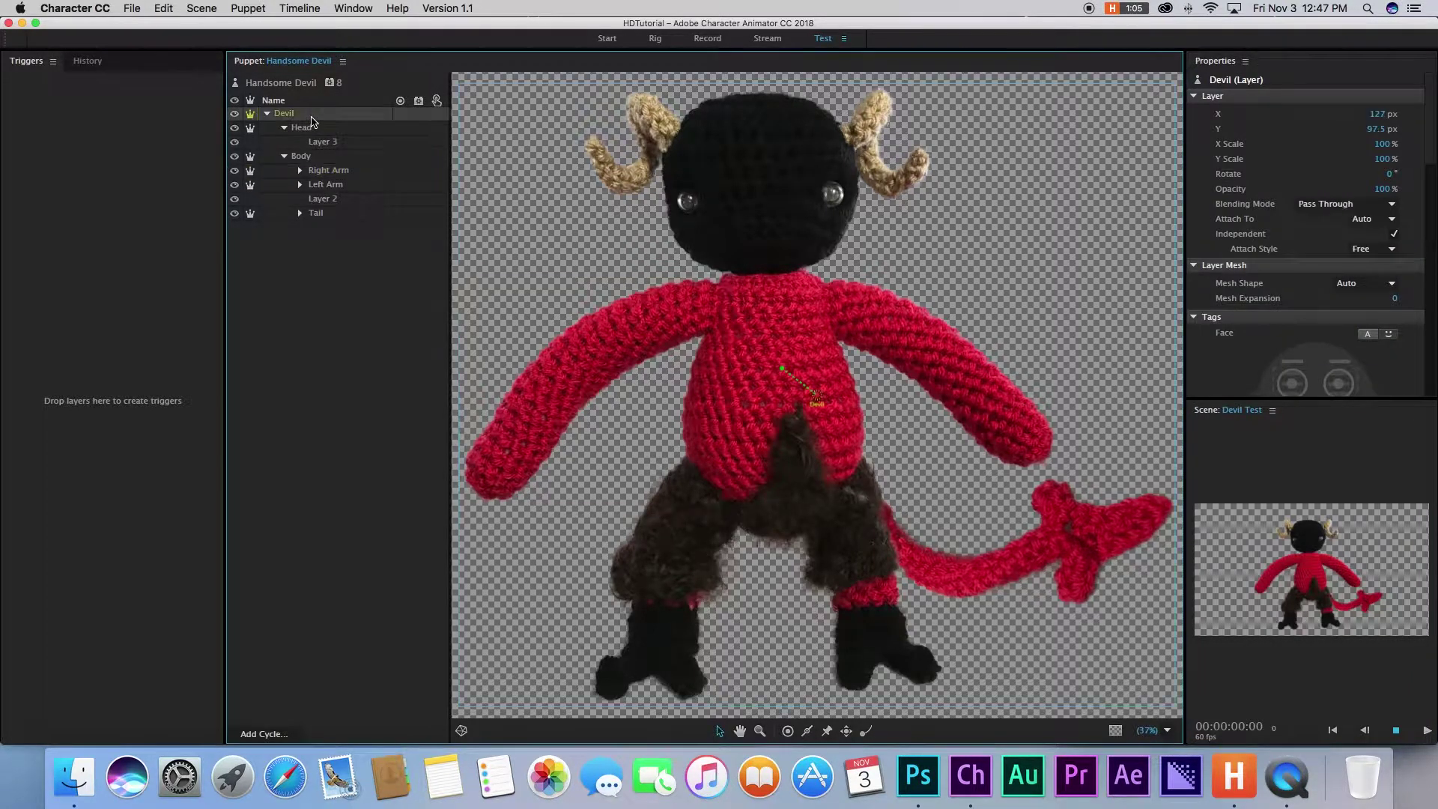
left_click(706, 39)
left_click(1271, 182)
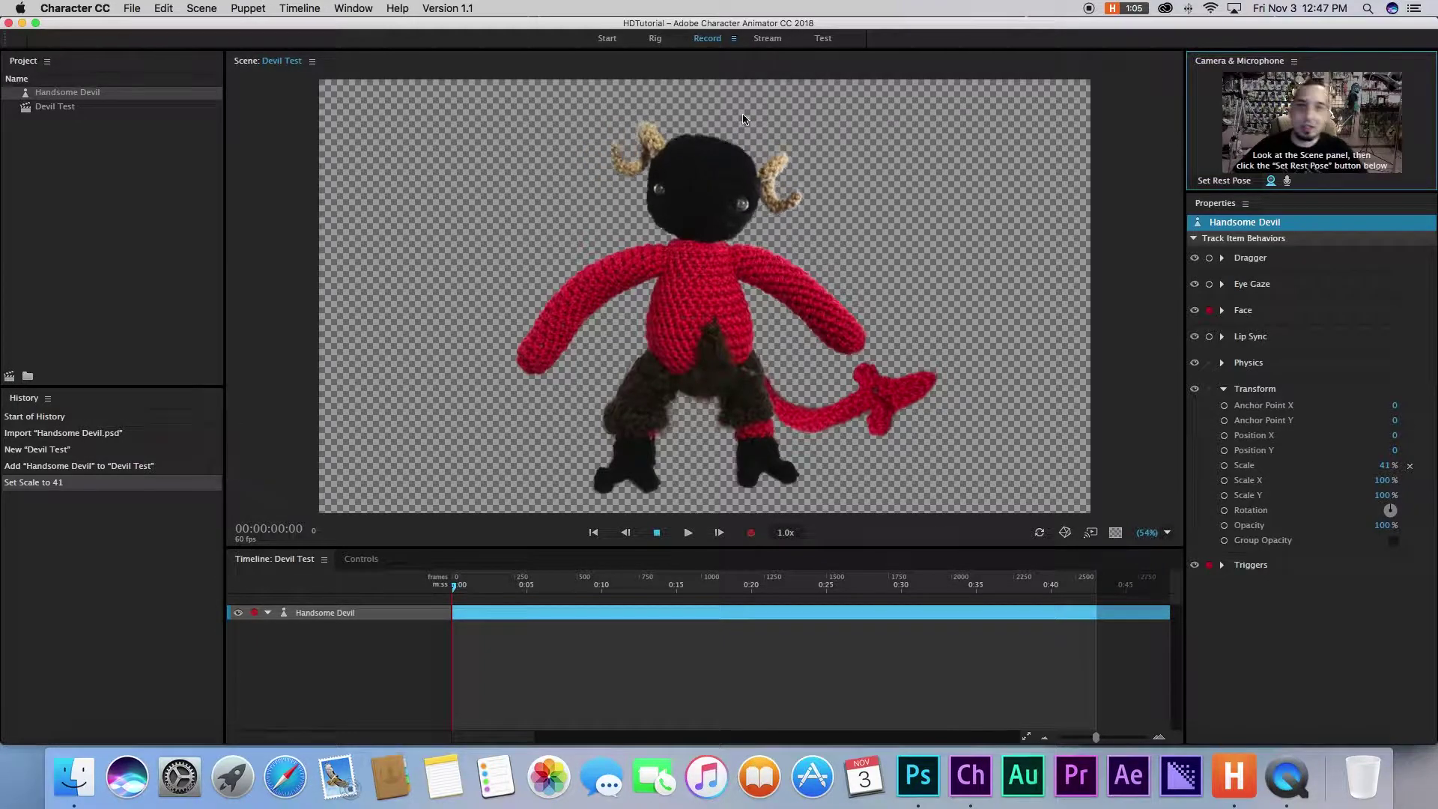
Return to the Rig workspace and disable the independent setting for the Head and Body layers.
left_click(654, 38)
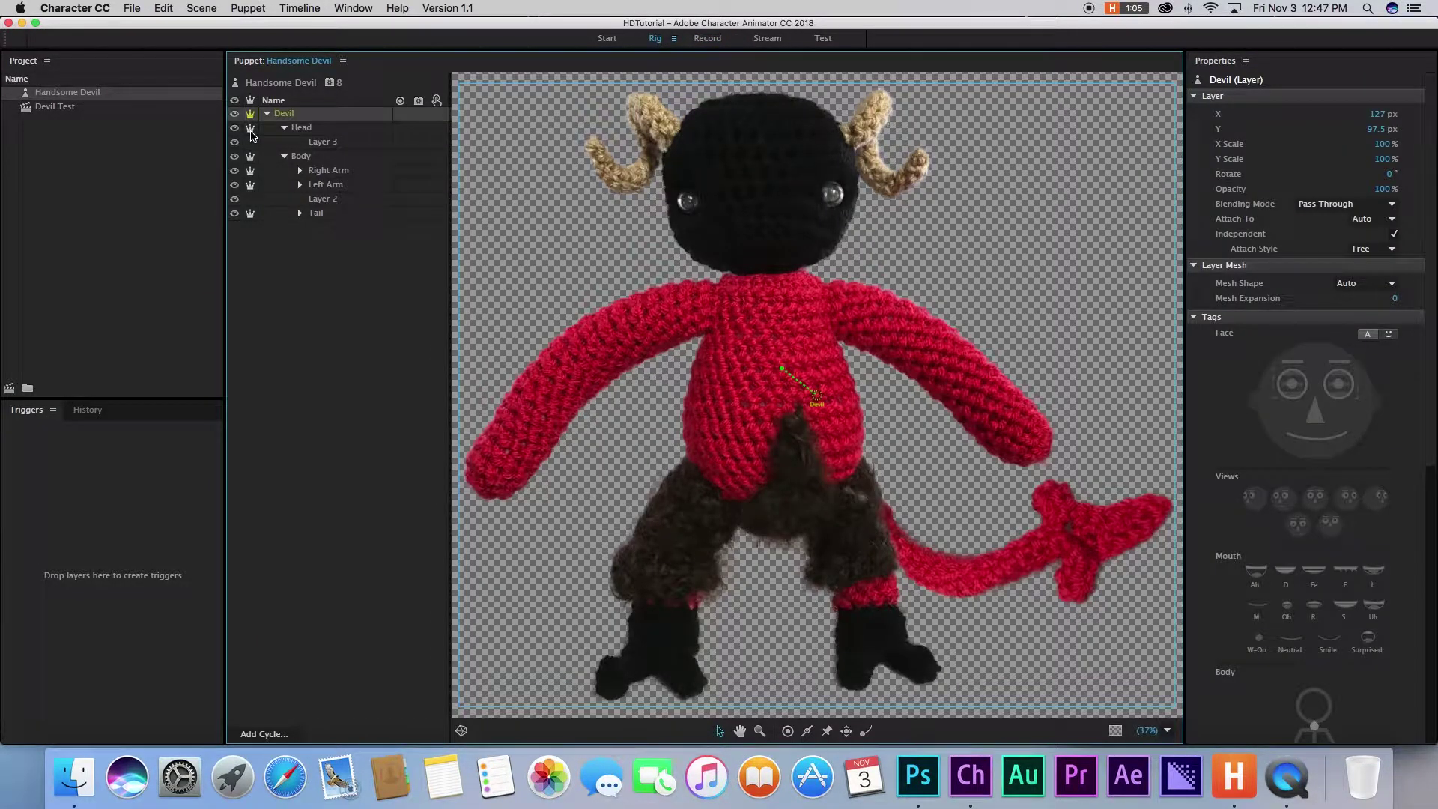
left_click(250, 128)
left_click(250, 156)
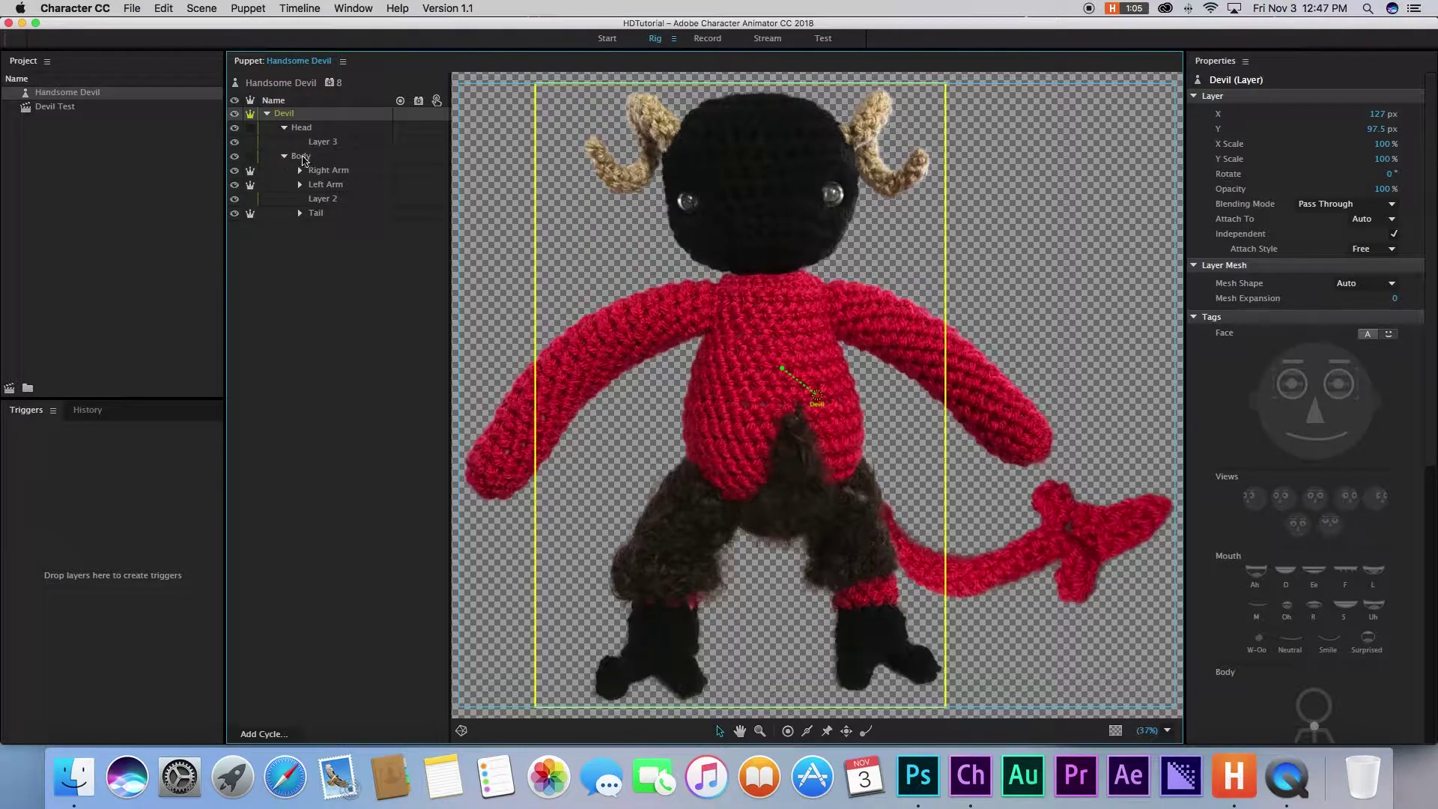
Pin both feet of the Body layer with Fixed handles and preview the puppet in the Devil Test scene.
left_click(303, 157)
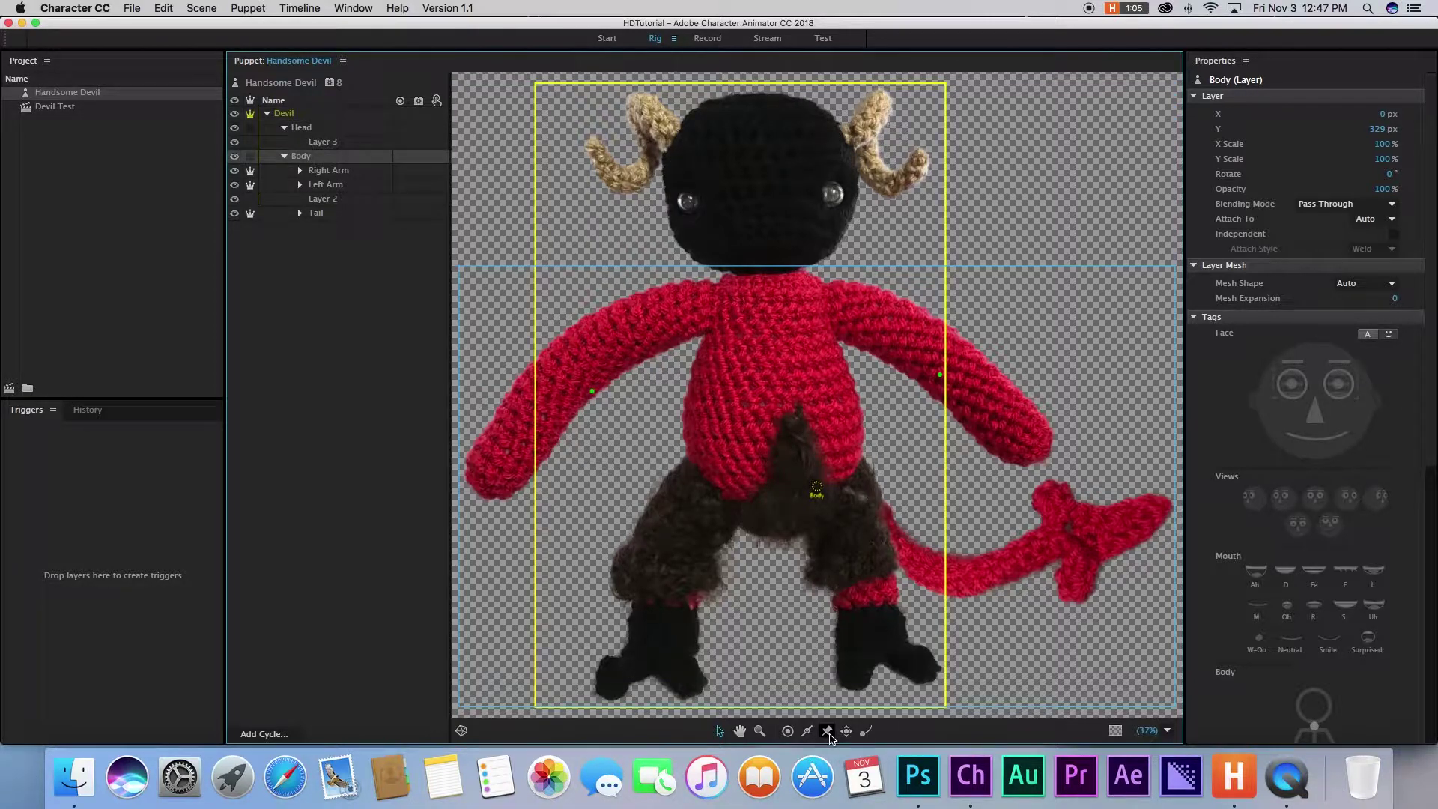
left_click(657, 656)
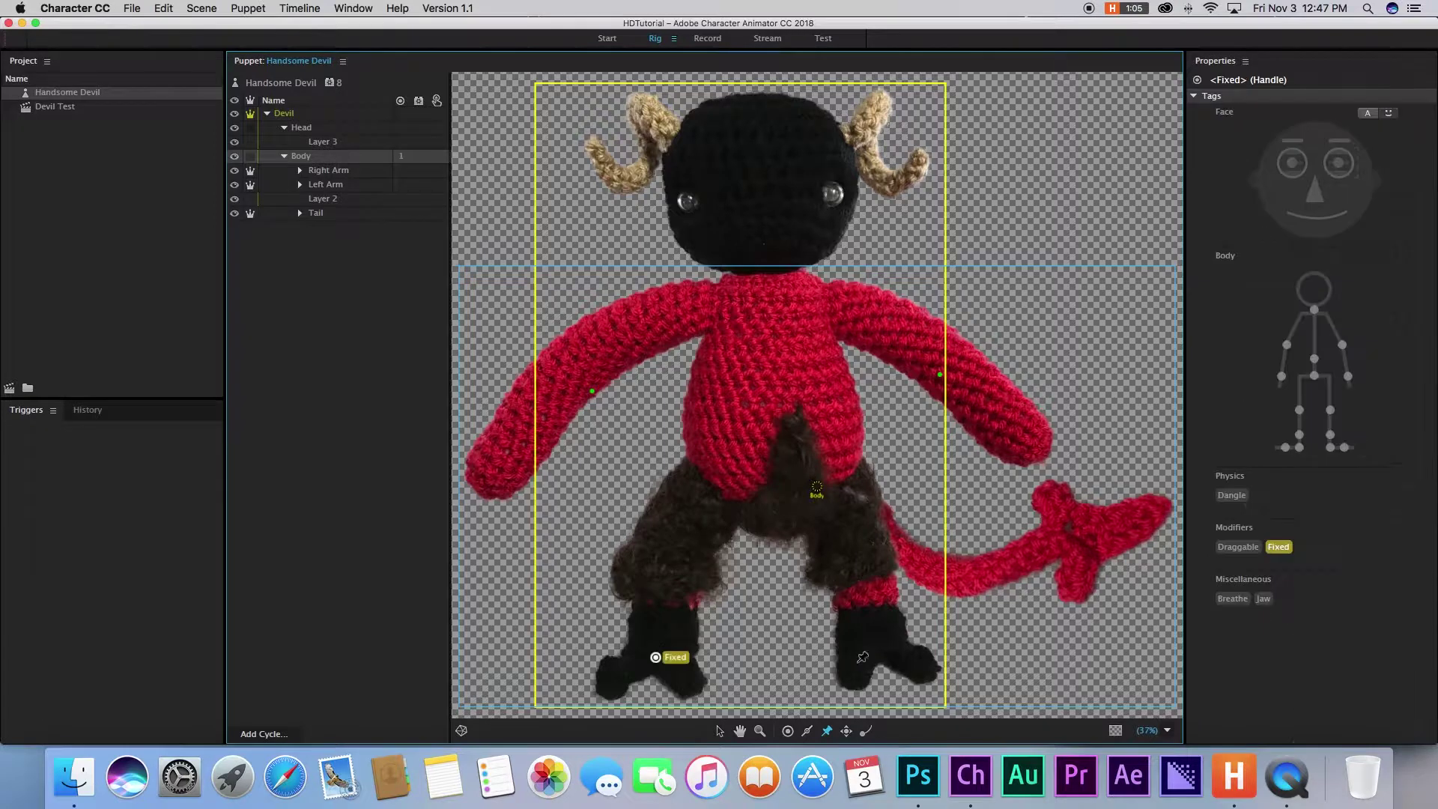
left_click(881, 657)
left_click(822, 38)
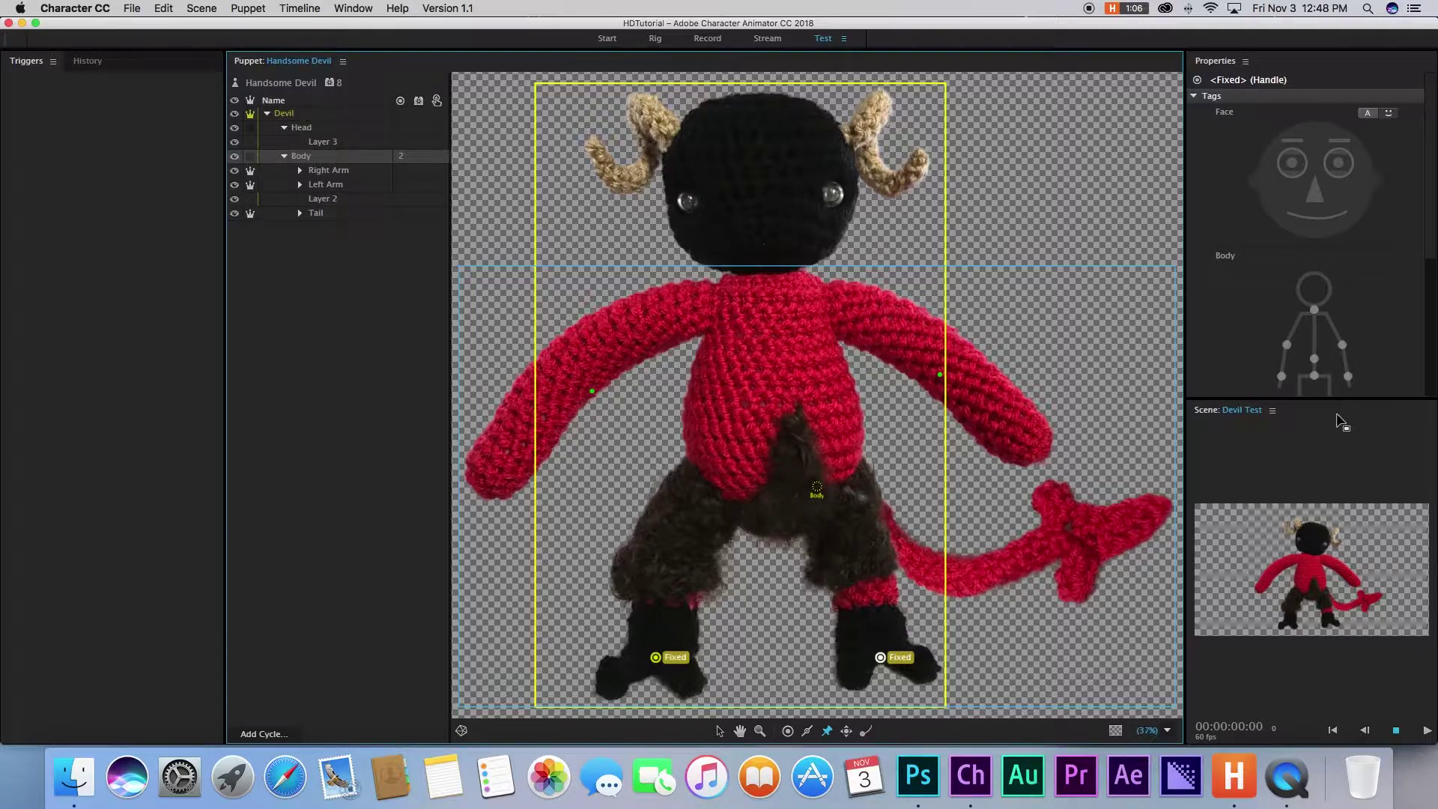
left_click(1327, 454)
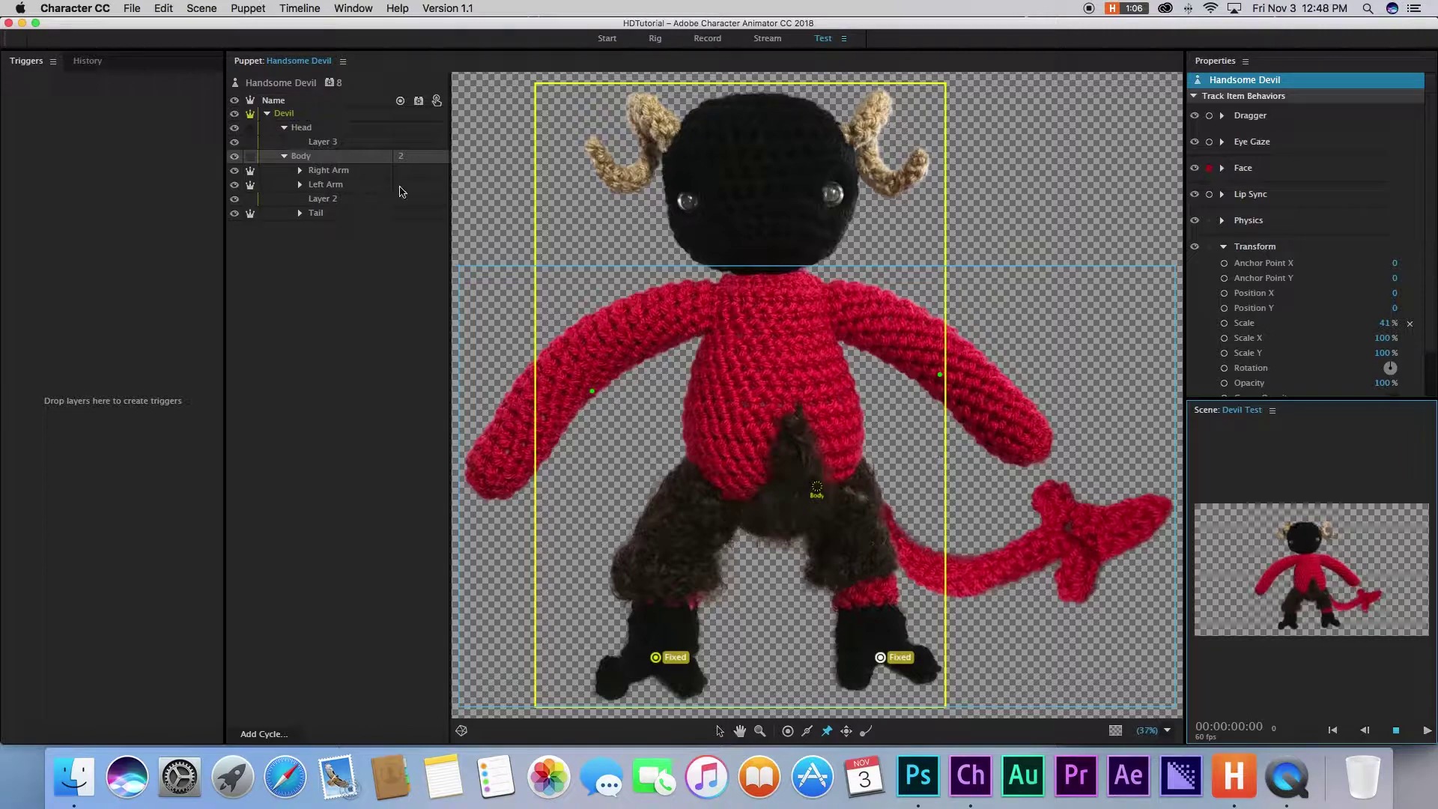
Adjust the Right Arm's attachment handle at the shoulder and add a mid-arm handle tagged Right Elbow.
left_click(330, 171)
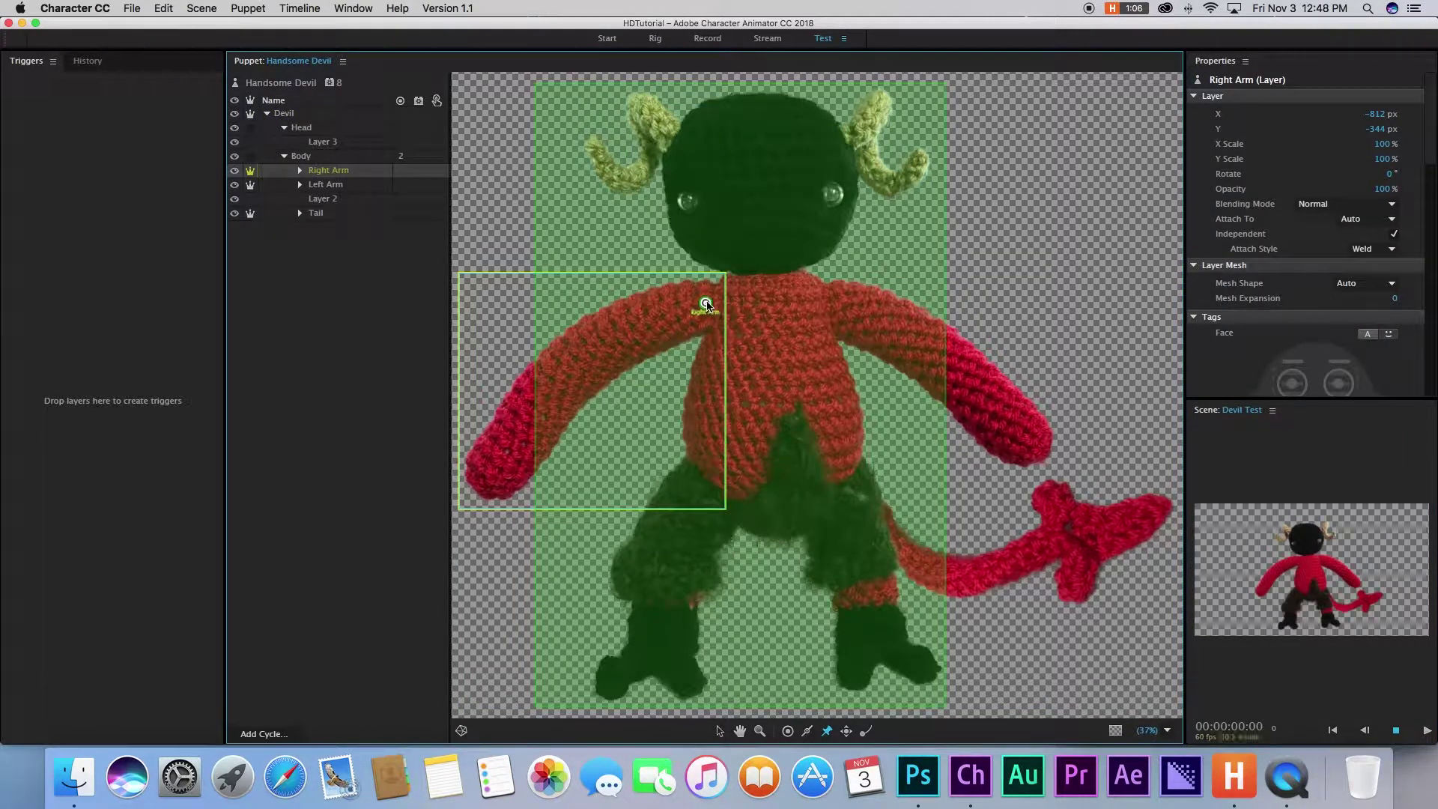
left_click(709, 306)
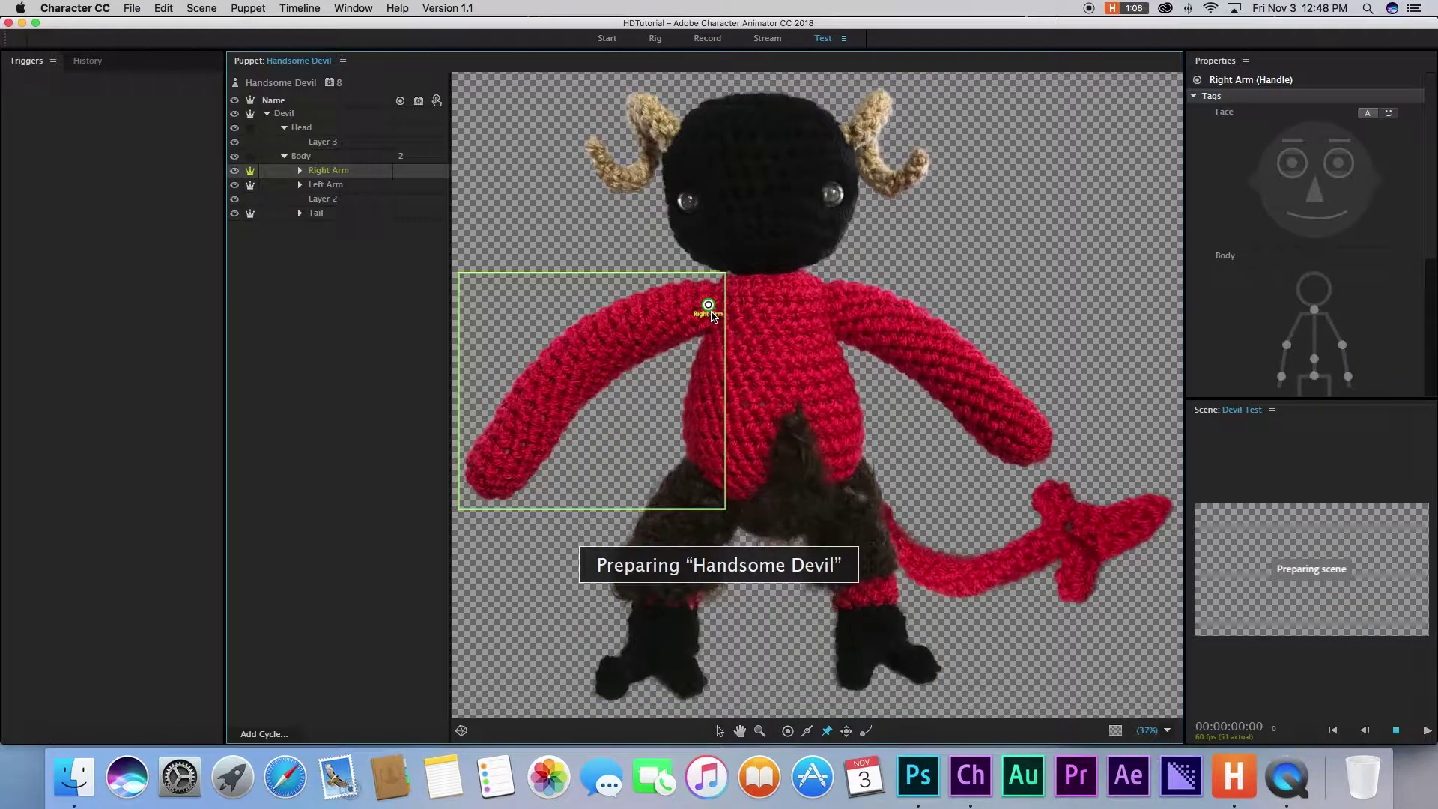
left_click(788, 732)
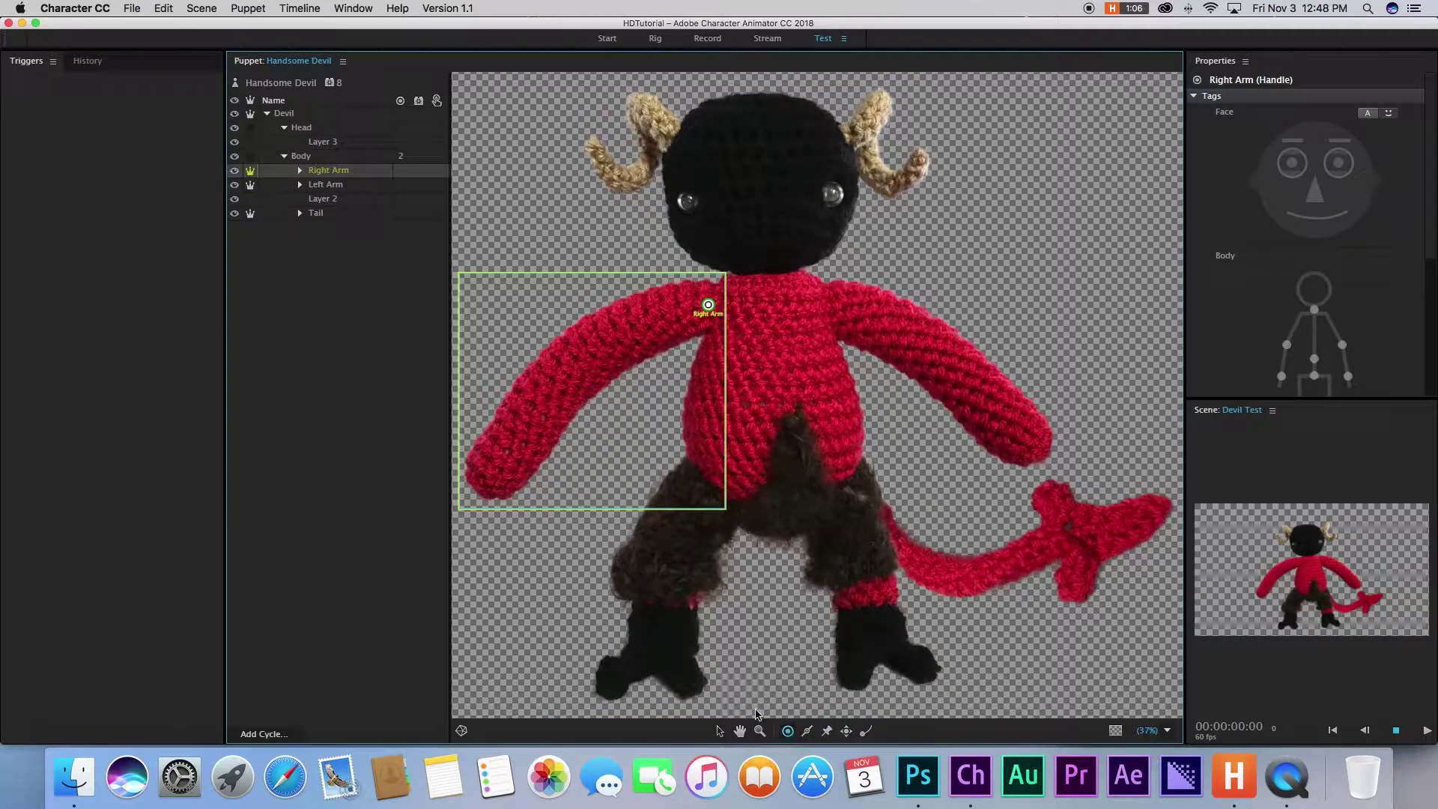
left_click(578, 369)
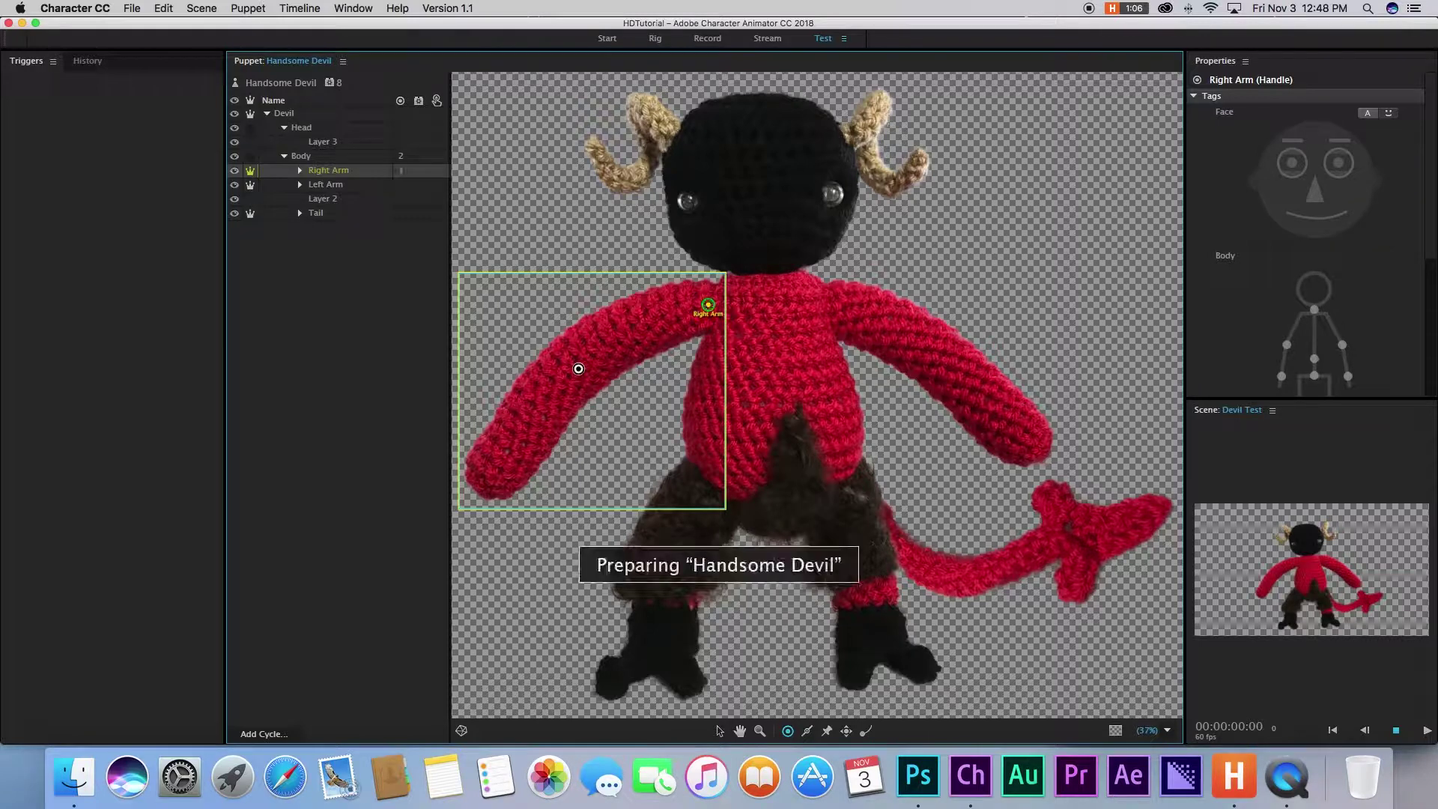
left_click(1286, 345)
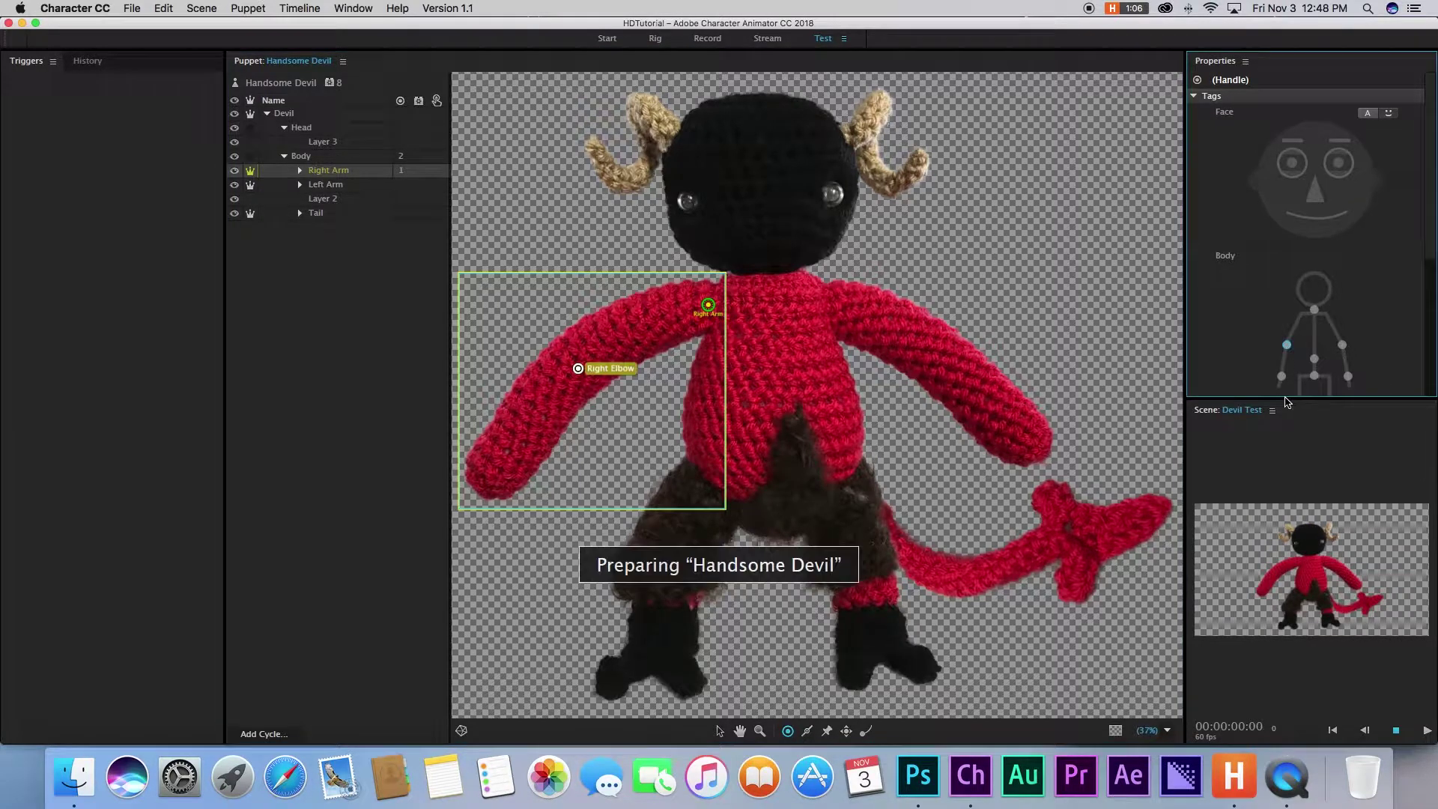
Add a handle at the end of the Right Arm and tag it Right Wrist and Draggable.
left_click(499, 464)
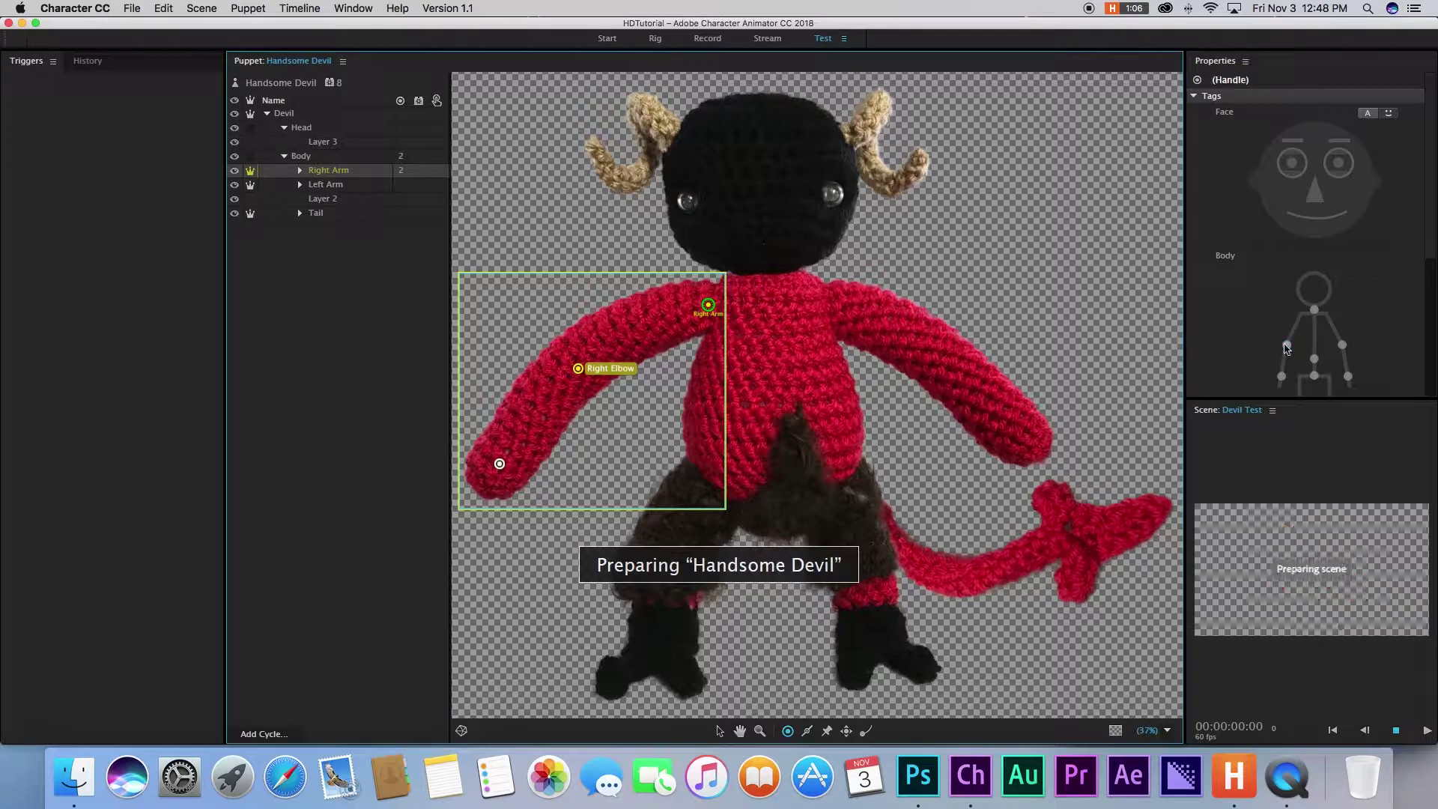
left_click(1282, 377)
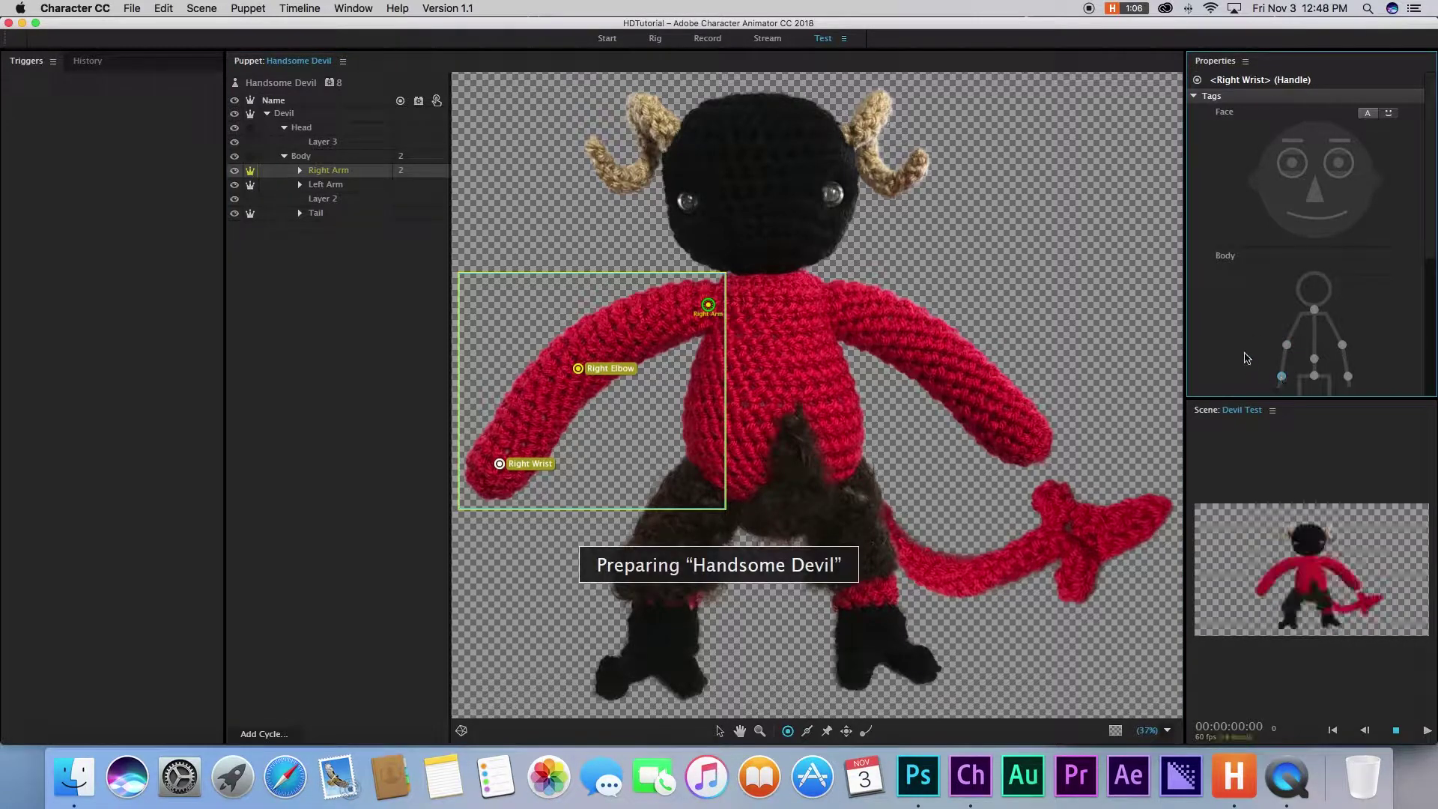
scroll(1266, 345, "down", 5)
left_click(1239, 307)
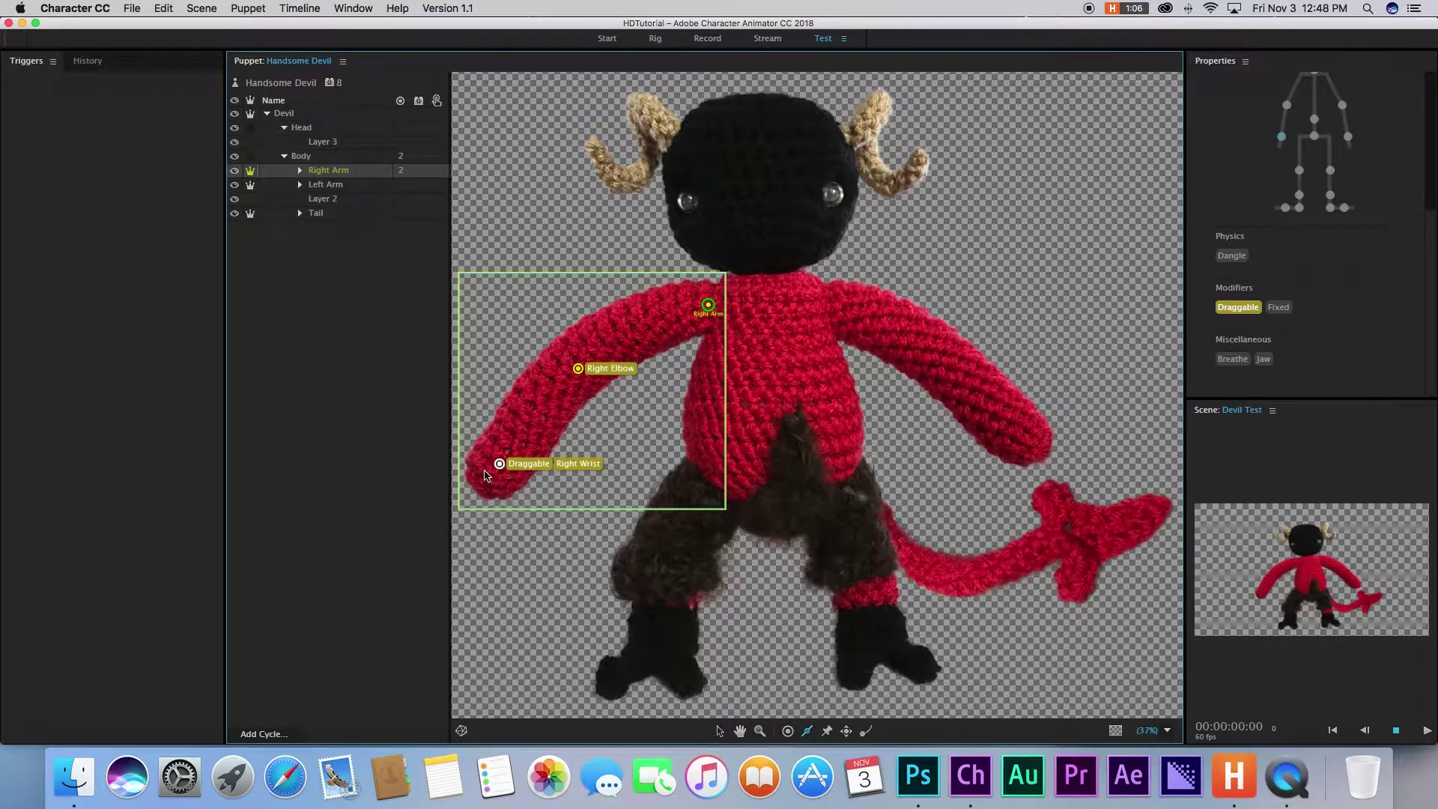
Add one stick along the right forearm and another along the upper arm, and preview the puppet in the scene.
mouse_move(489, 480)
left_mouse_down()
mouse_move(571, 375)
mouse_move(707, 306)
left_mouse_up()
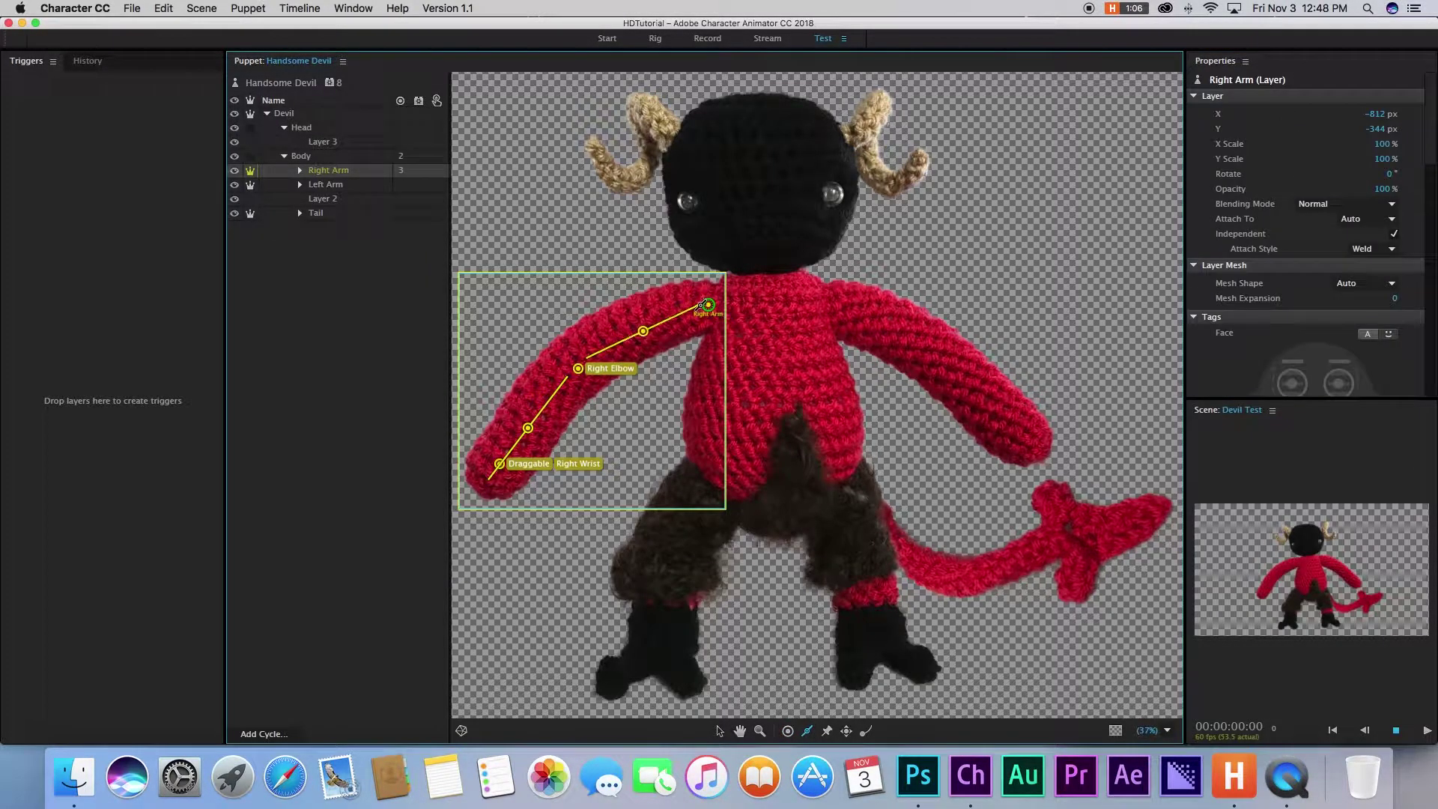
left_click(828, 734)
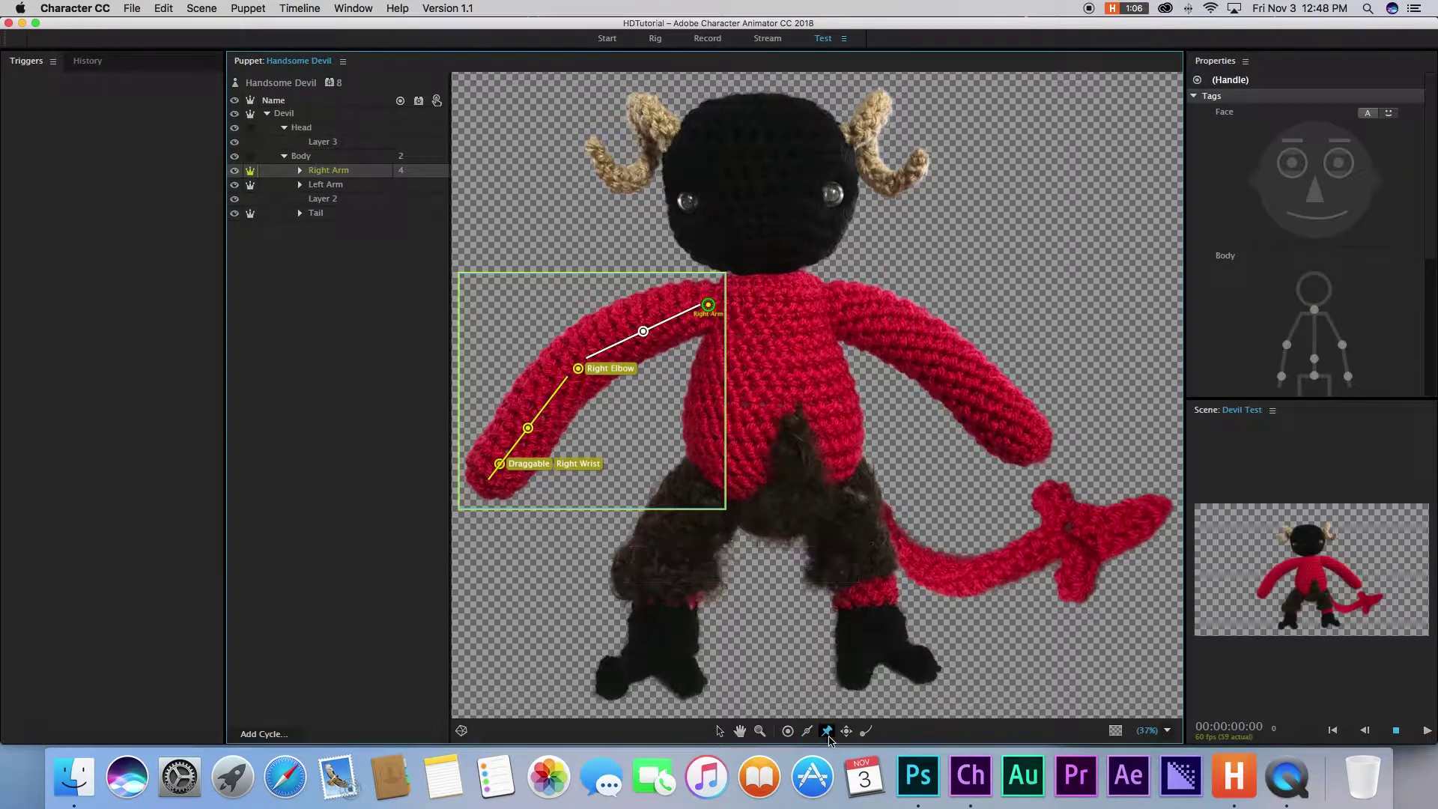
left_click(1286, 513)
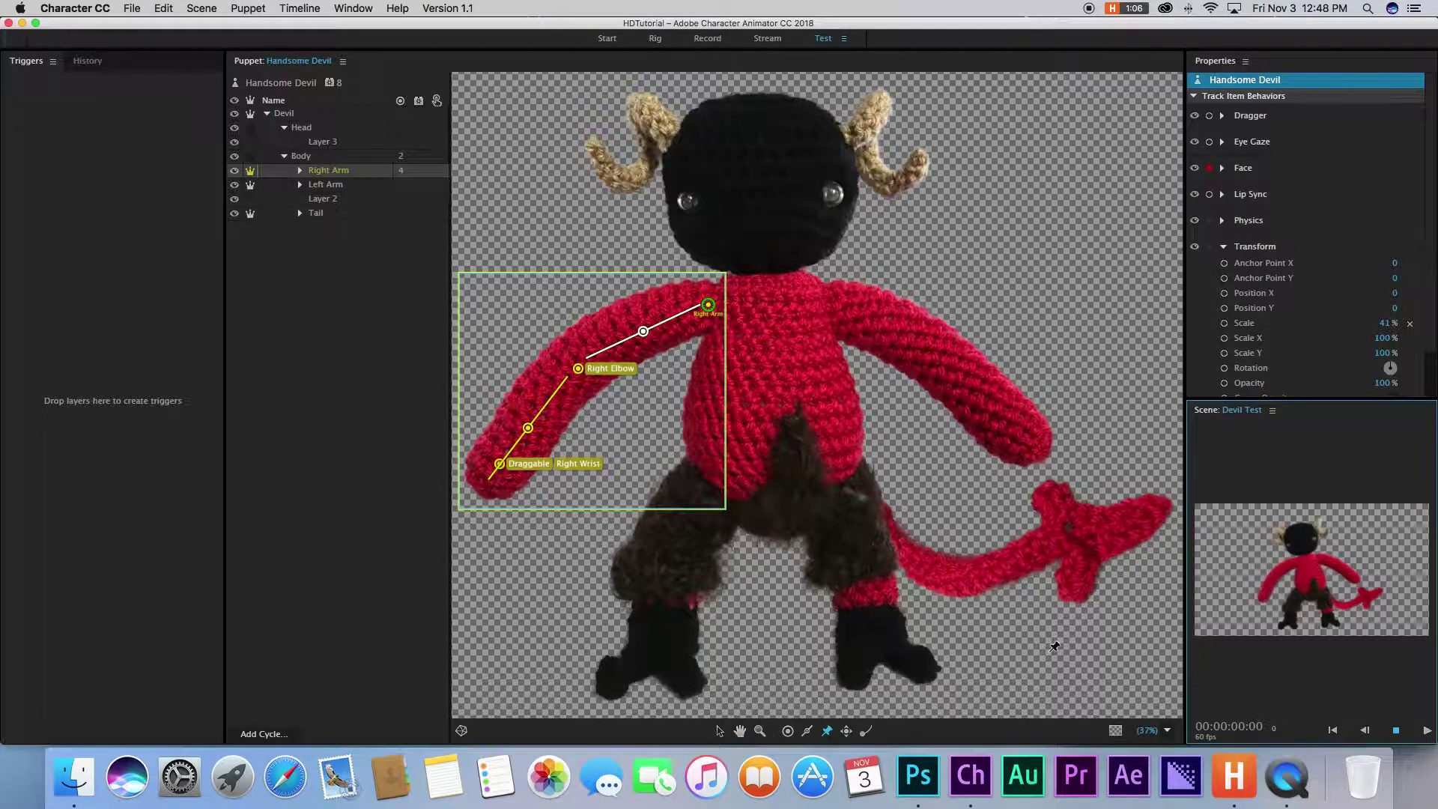
Add a handle halfway along the Left Arm and tag it Left Elbow.
left_click(333, 187)
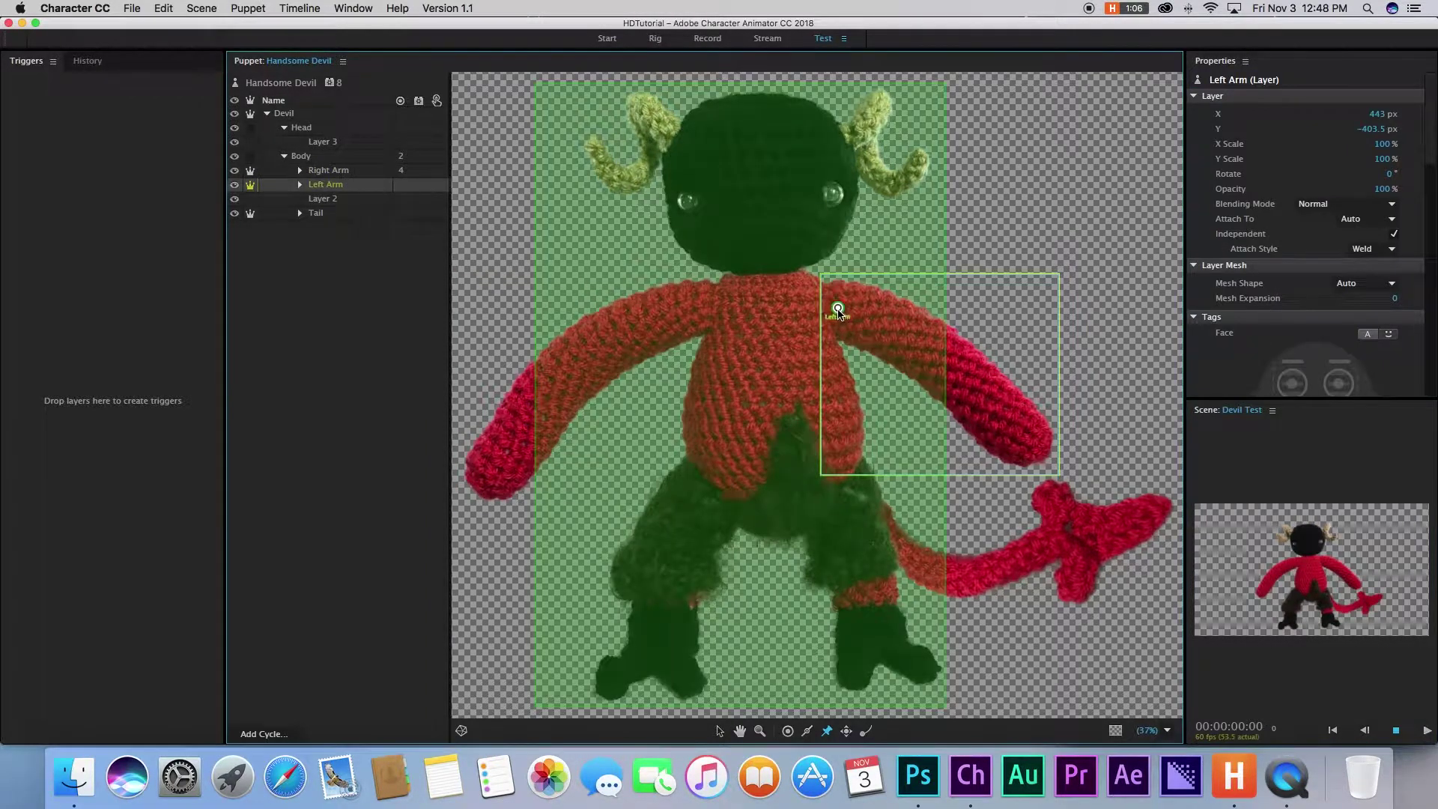
left_click(788, 731)
left_click(946, 362)
scroll(1345, 352, "down", 2)
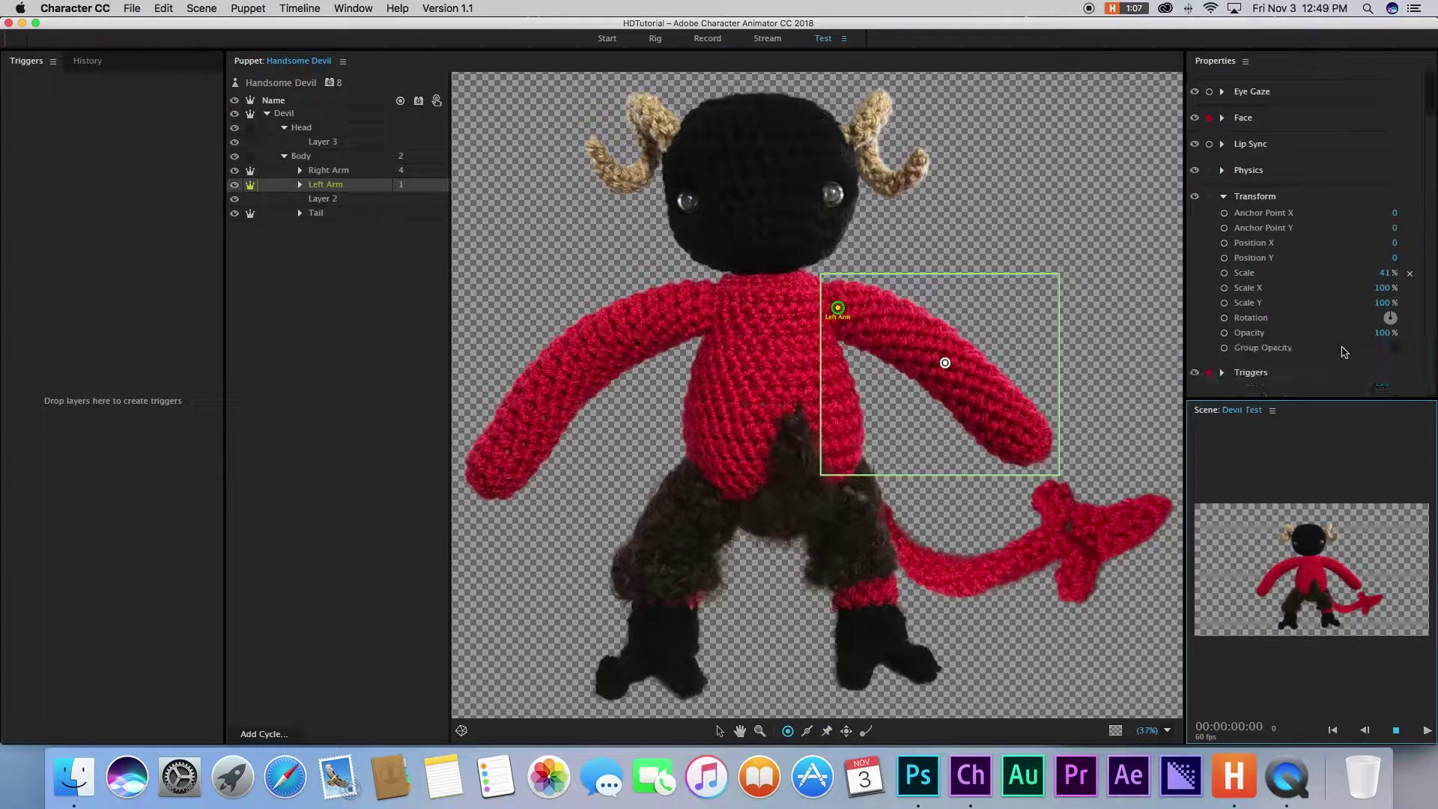
left_click(946, 364)
Tag a handle near the end of the Left Arm as Left Wrist and Draggable, and add sticks along its forearm and upper arm.
left_click(1348, 377)
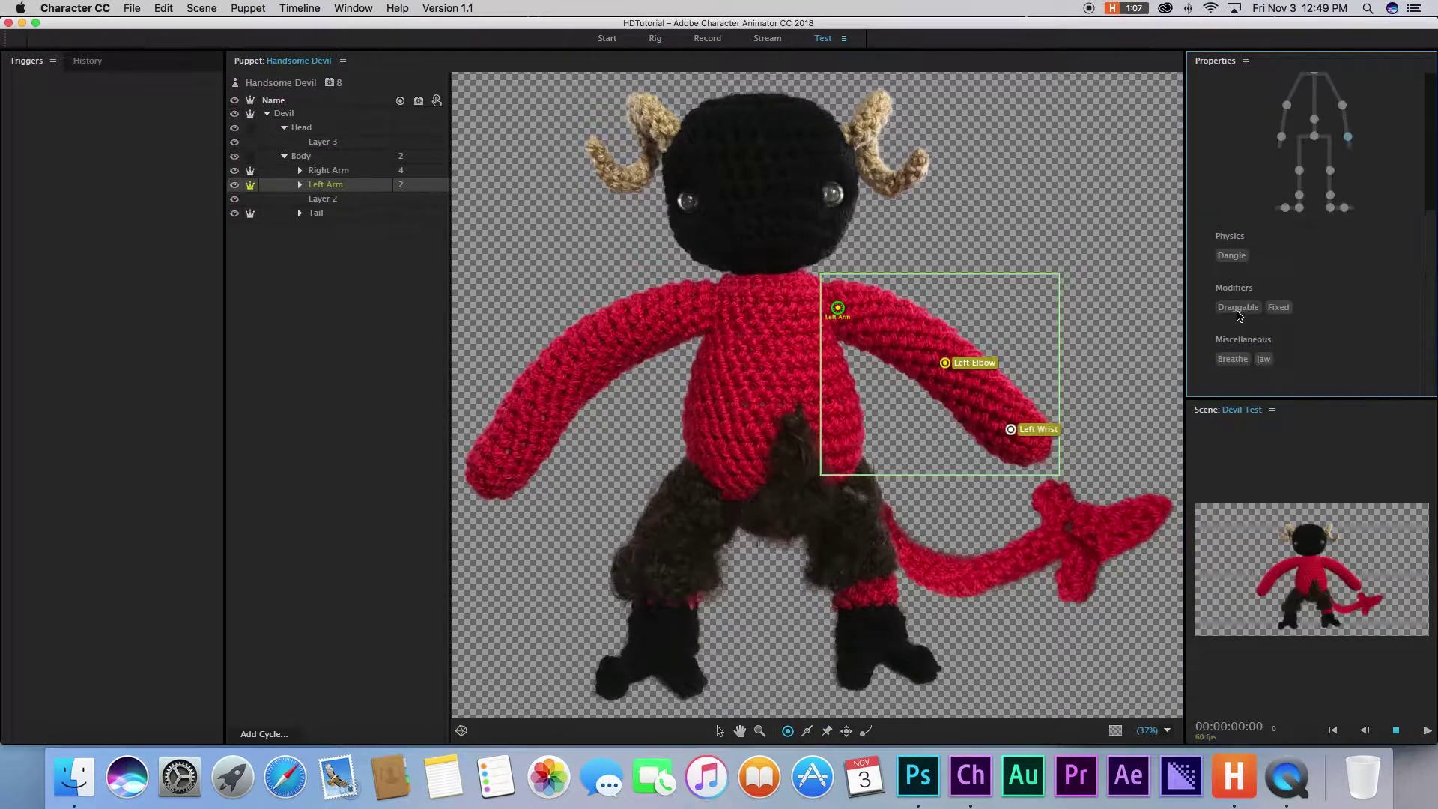
key("s")
left_click_drag(1026, 452, 837, 308)
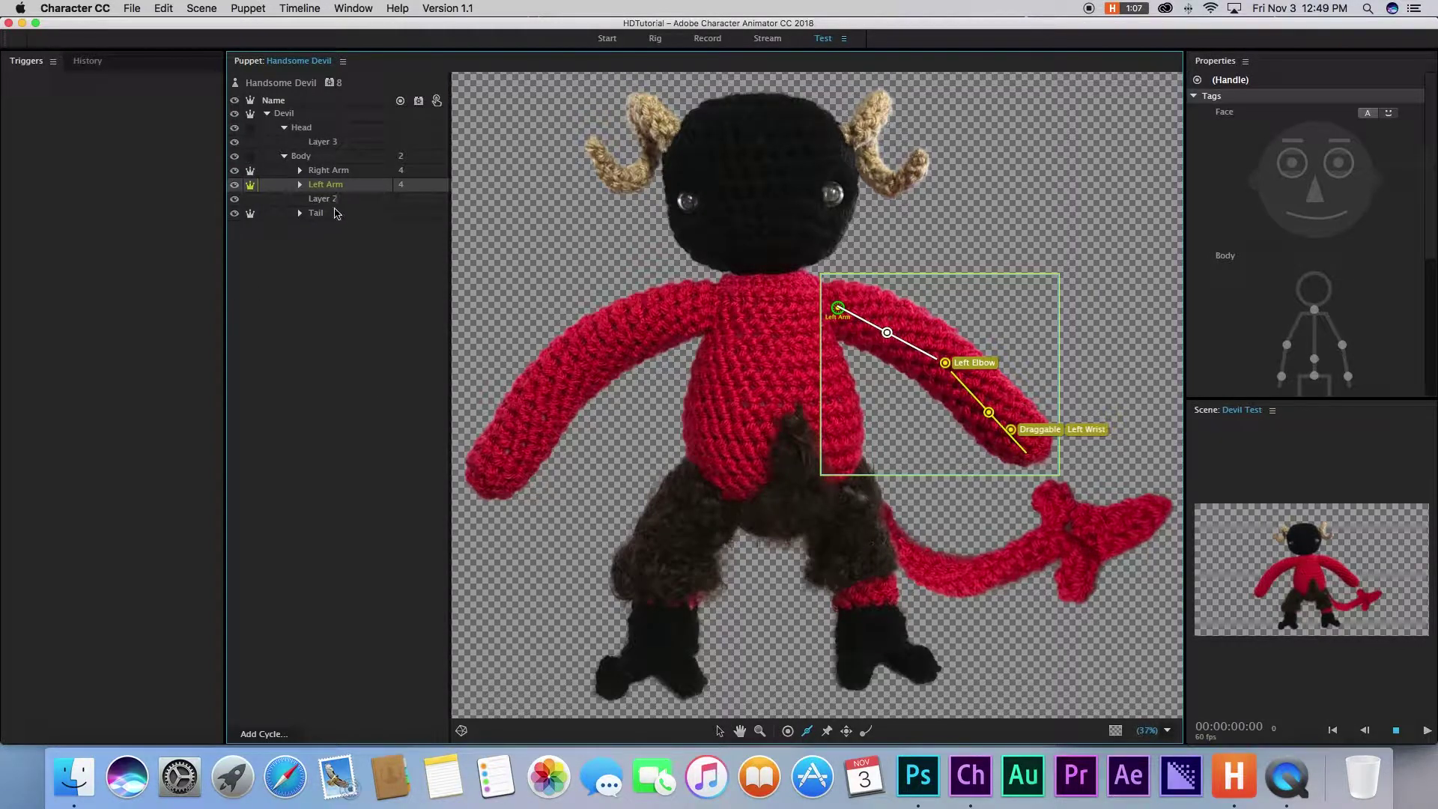
Add the Dragger behavior to both arm layers with After Move set to Hold in Place, and switch to the Record workspace.
left_click(330, 171, "shift")
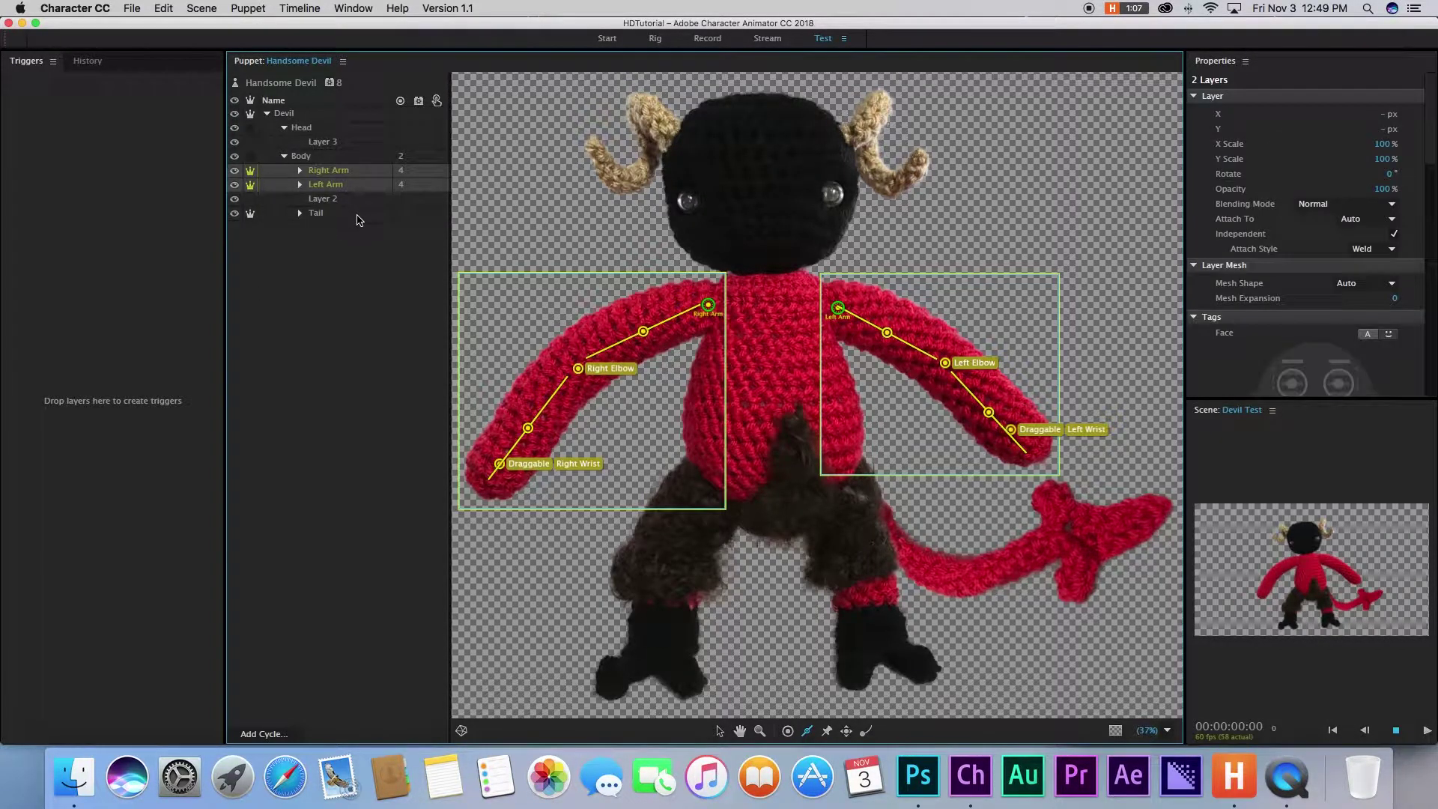
scroll(1398, 361, "down", 10)
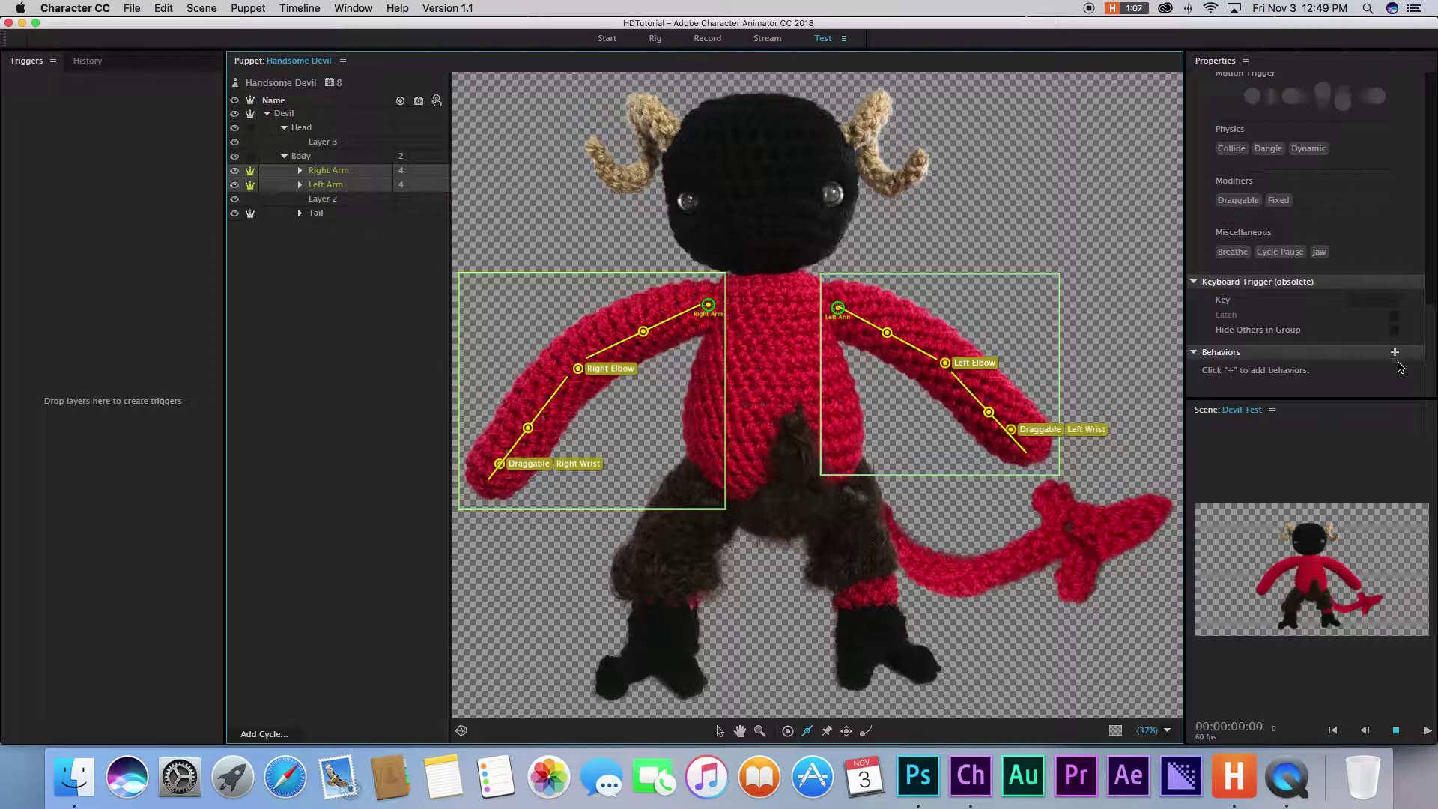
left_click(1395, 352)
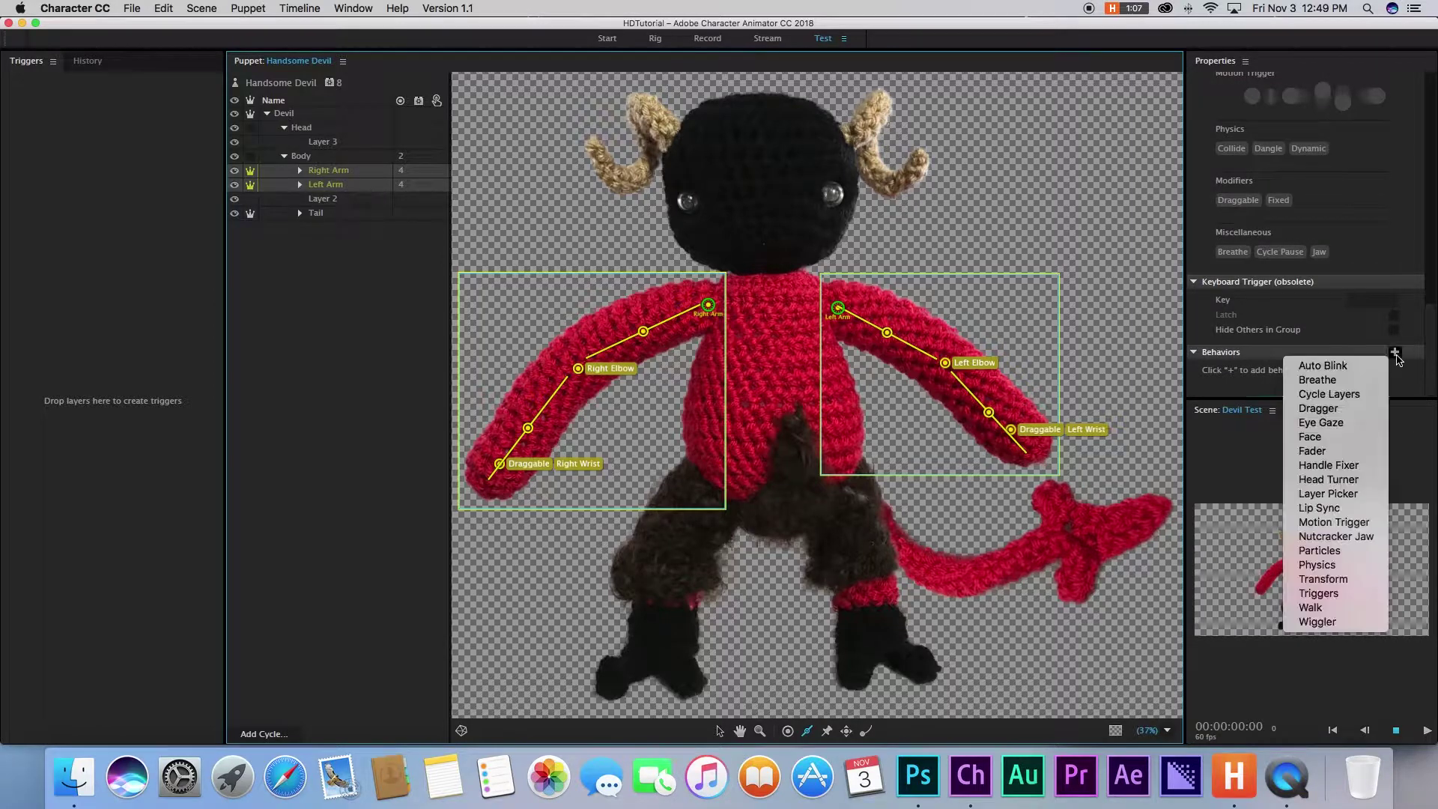
left_click(1362, 410)
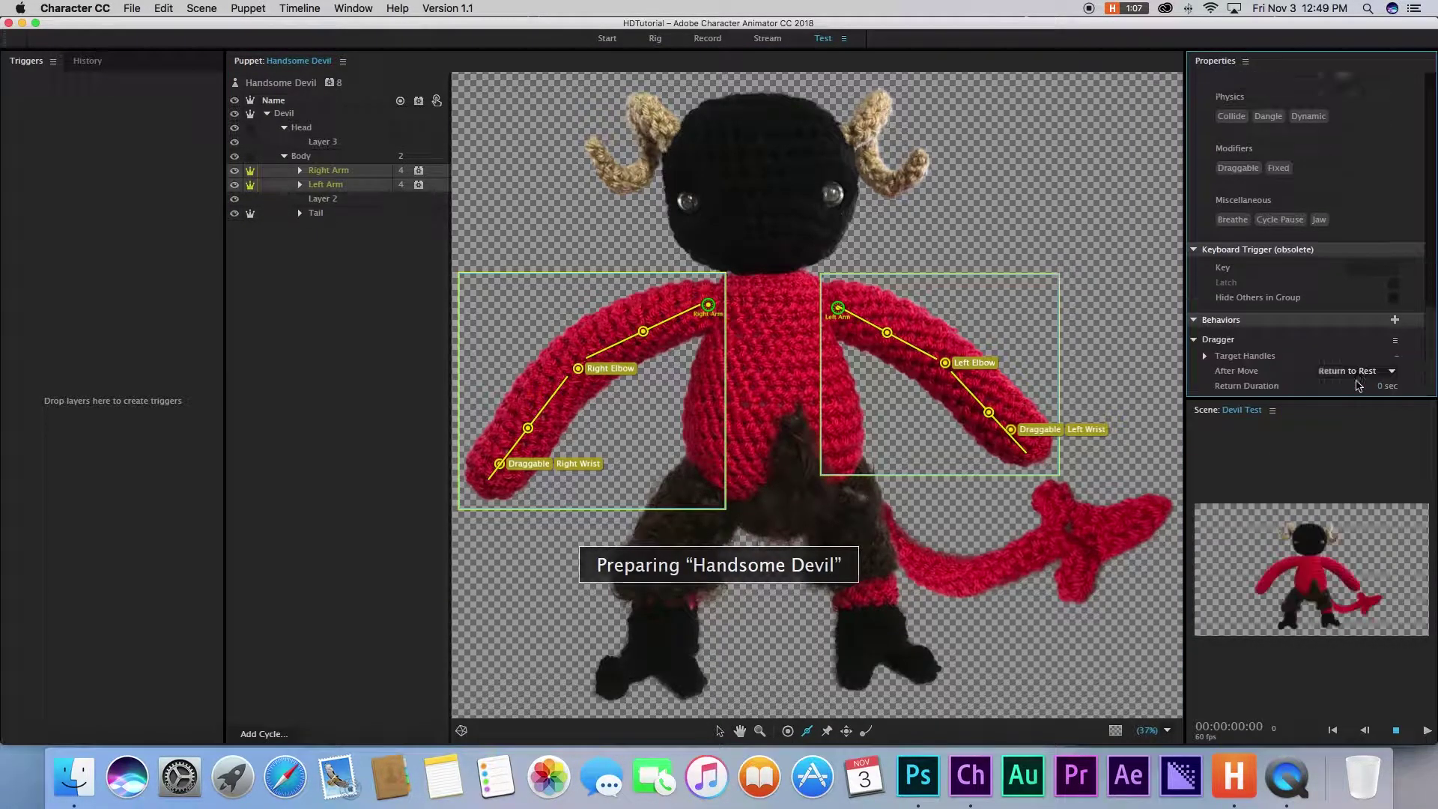
scroll(1356, 380, "down", 1)
left_click(1378, 361)
left_click(1367, 388)
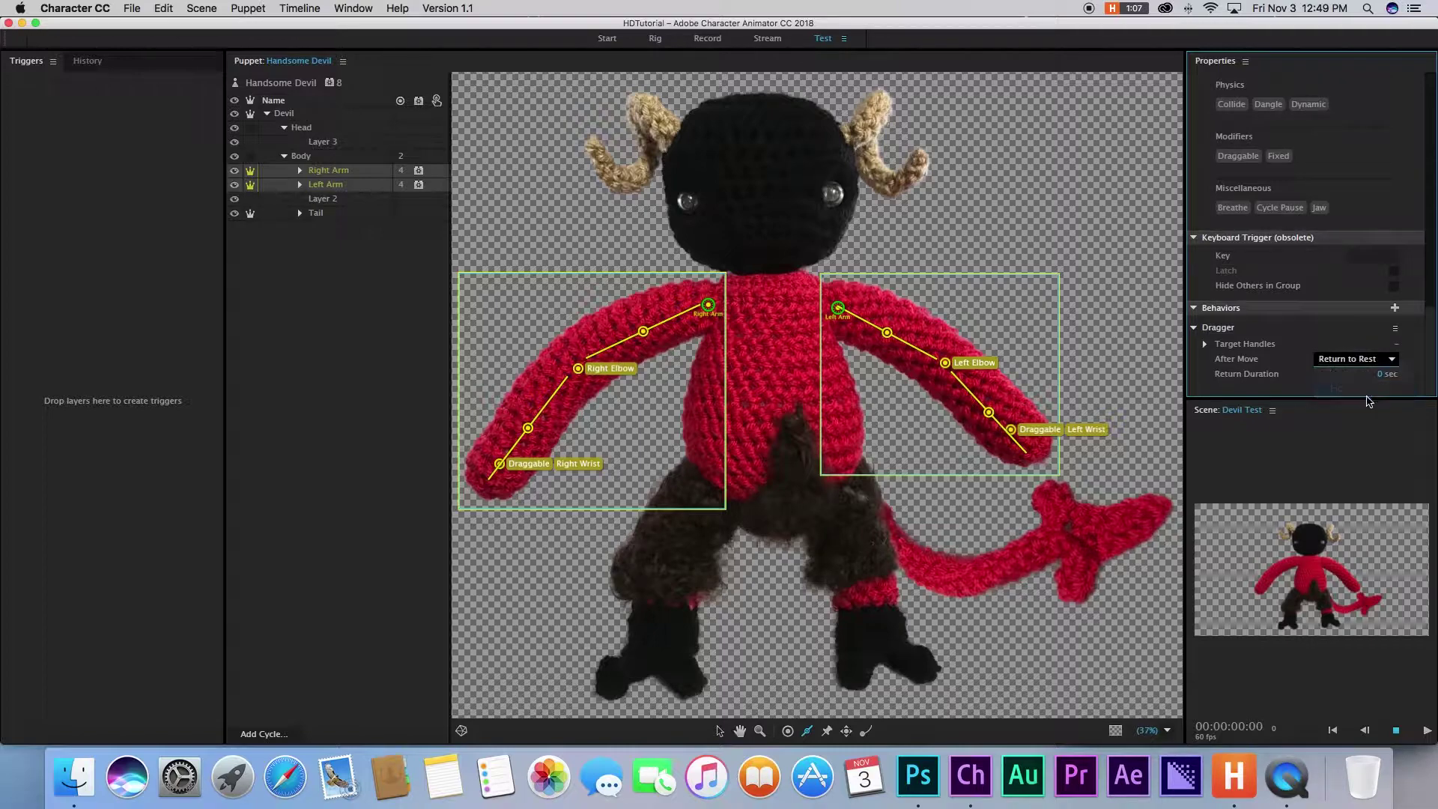
left_click(710, 41)
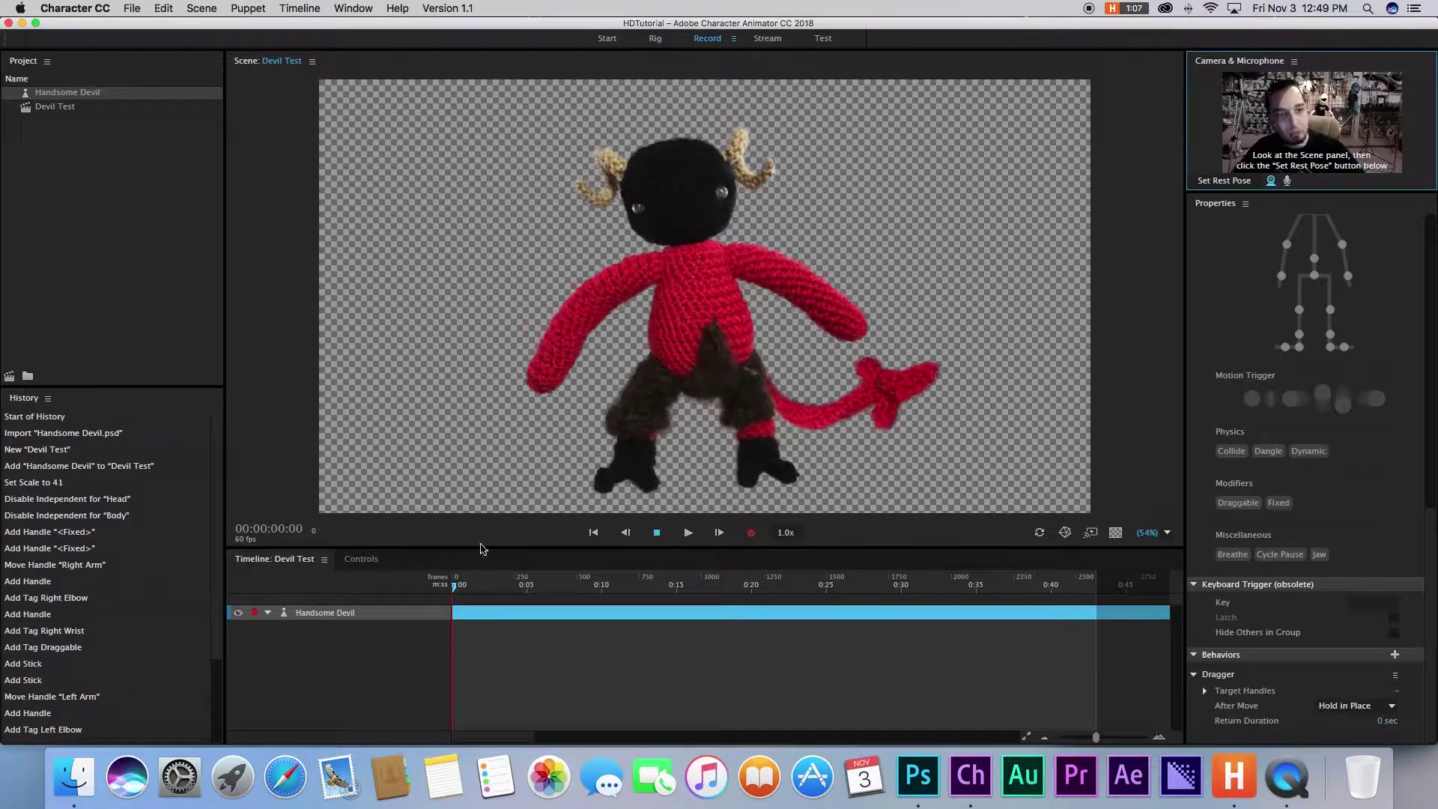
Arm the Dragger of one arm at a time and move the right arm, and the left arm, in the scene to test their bending.
left_click(364, 615)
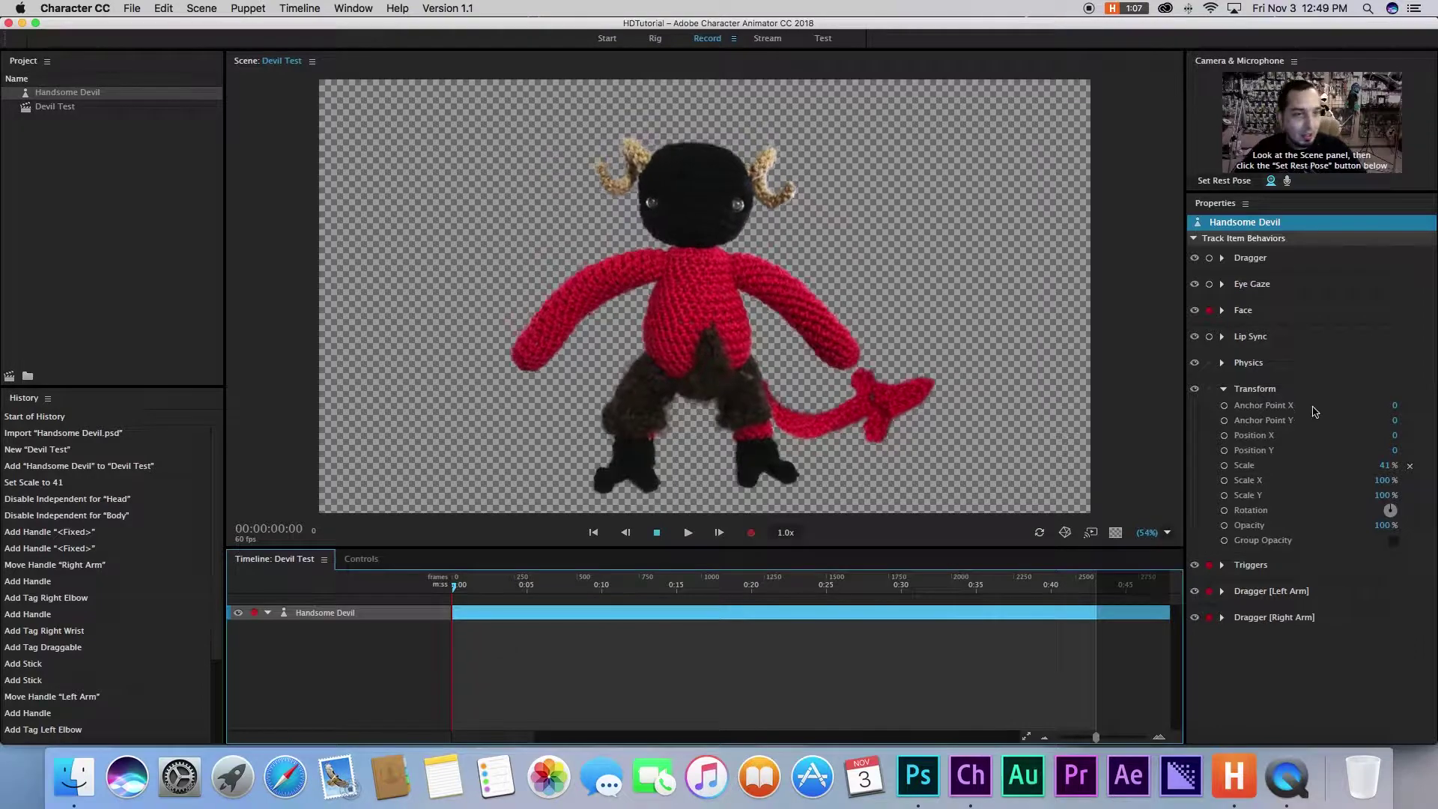
left_click(1223, 390)
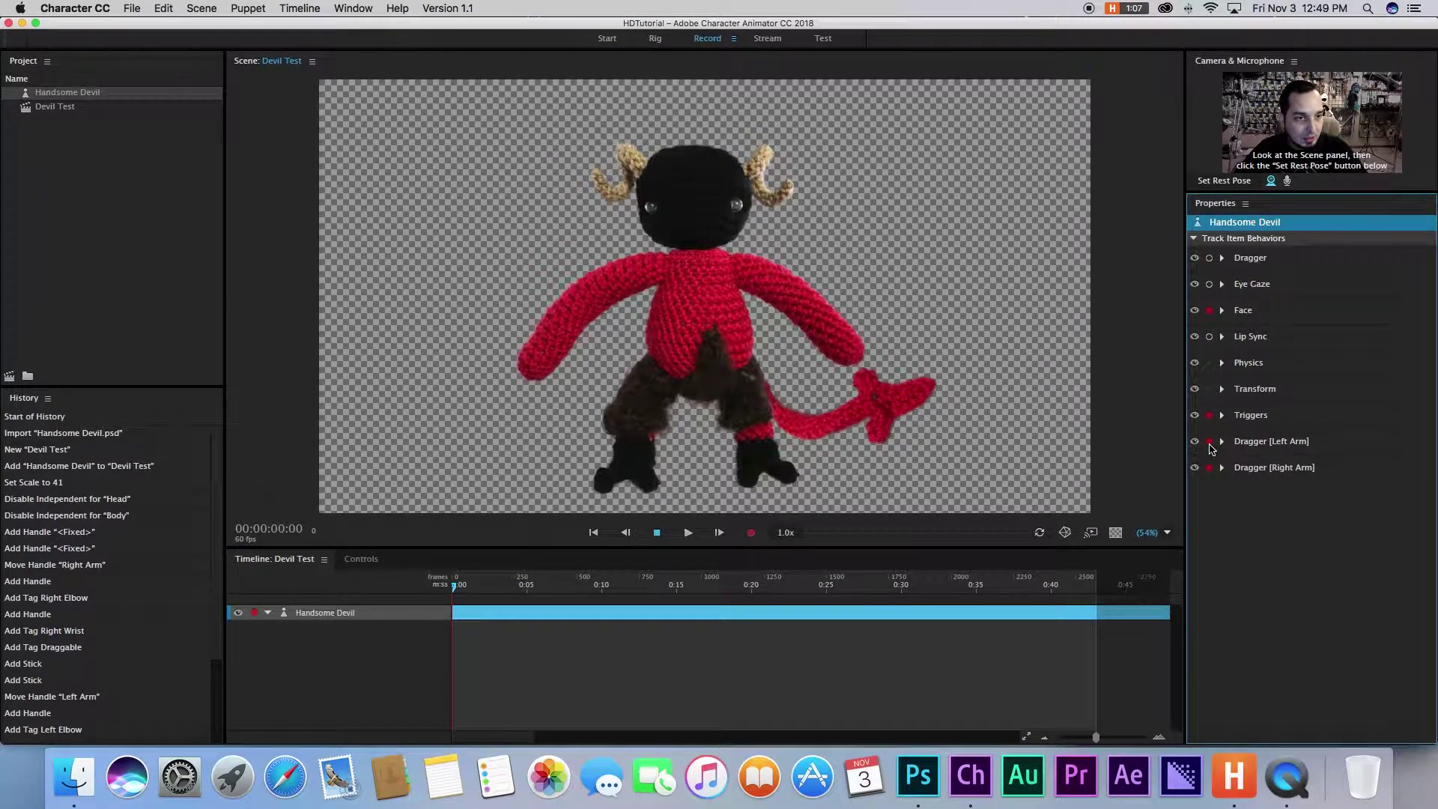
left_click(1209, 442)
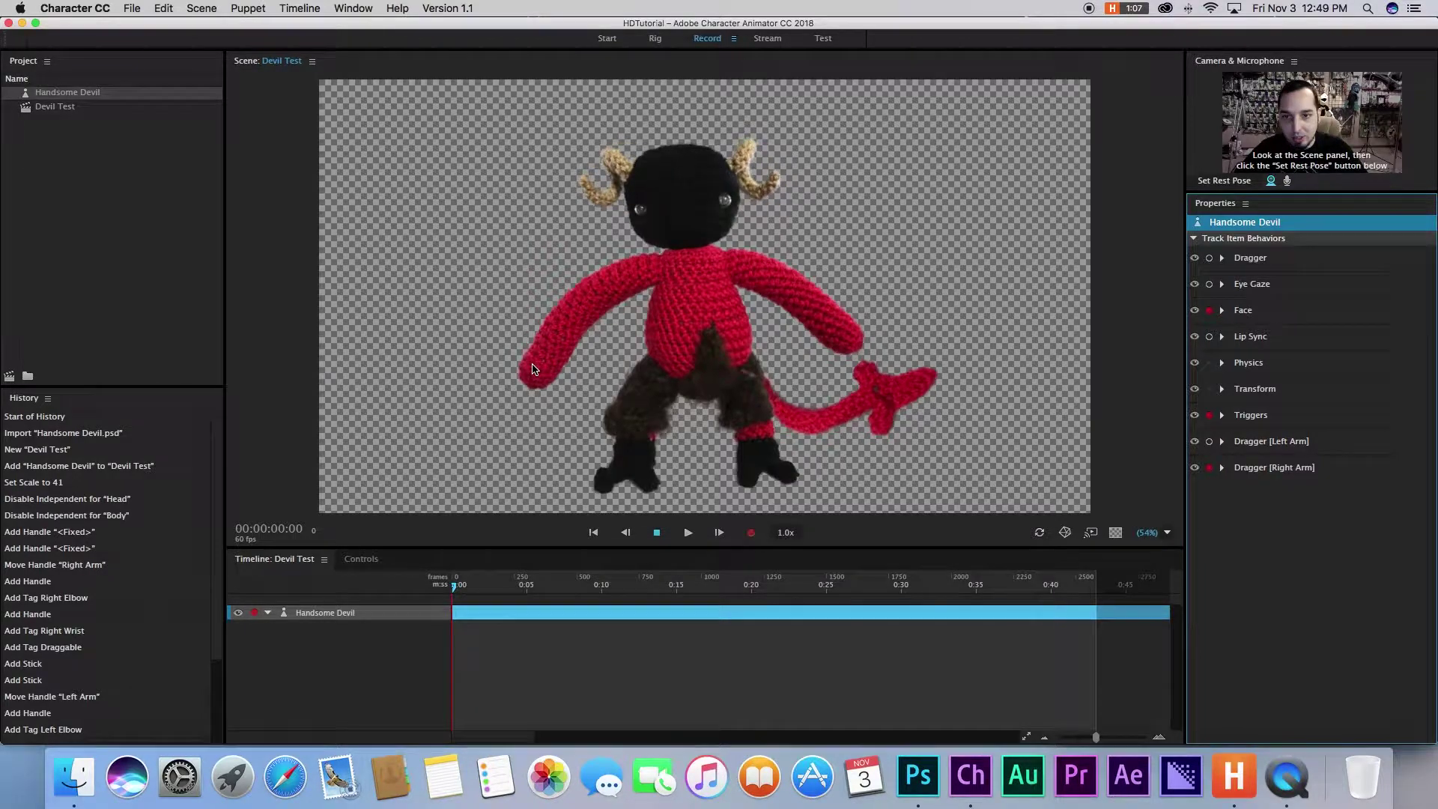
left_click_drag(534, 369, 687, 358)
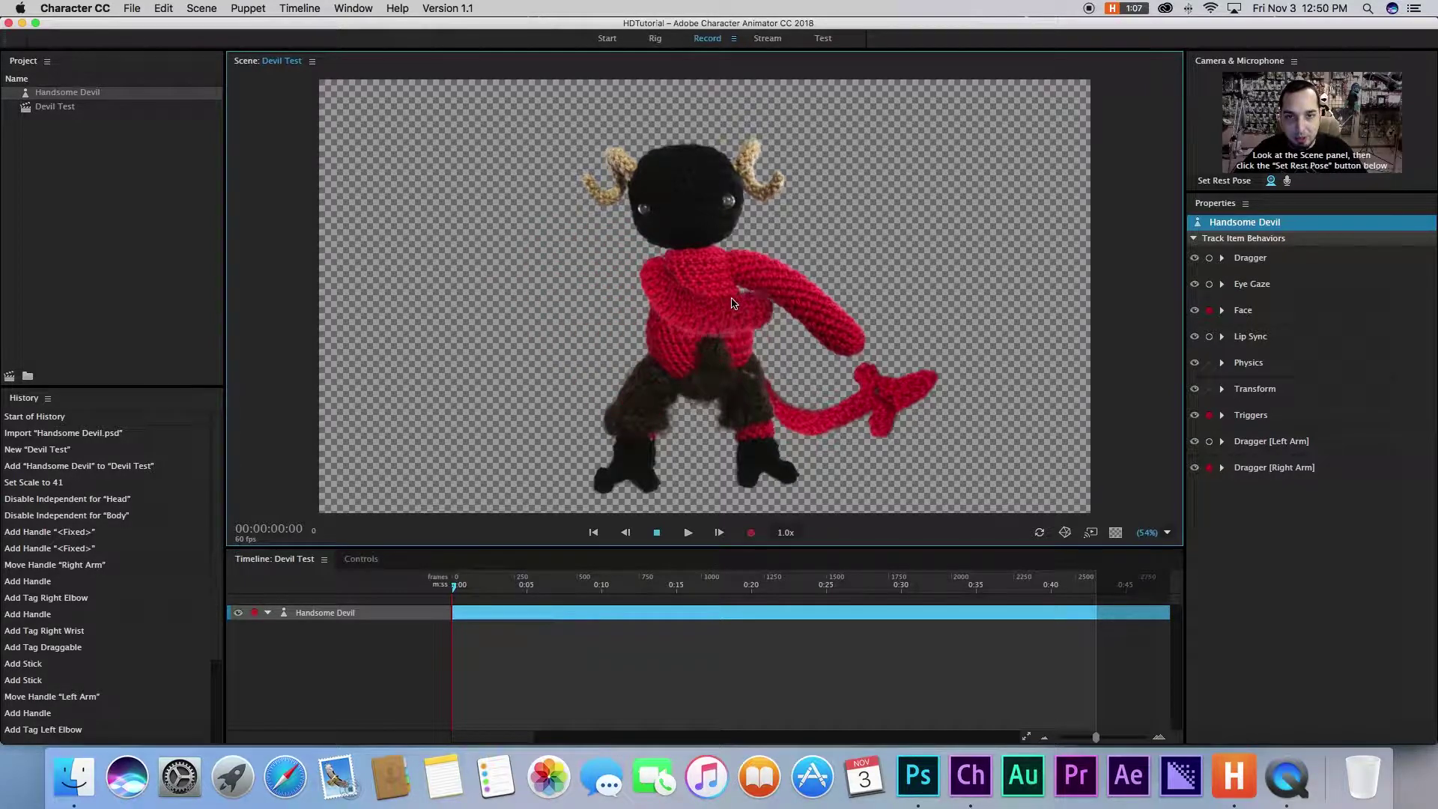
left_click(1209, 442)
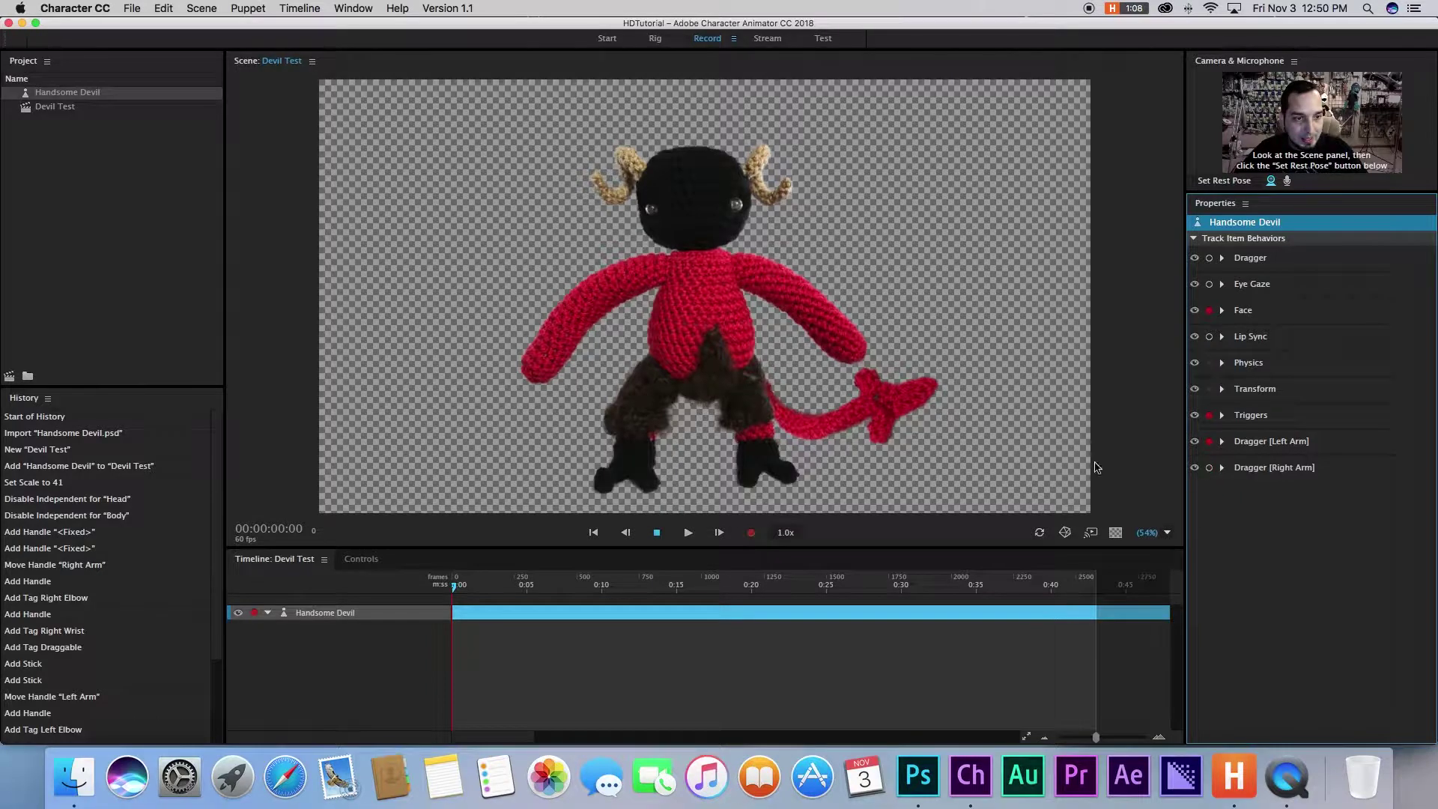
left_click_drag(738, 513, 855, 351)
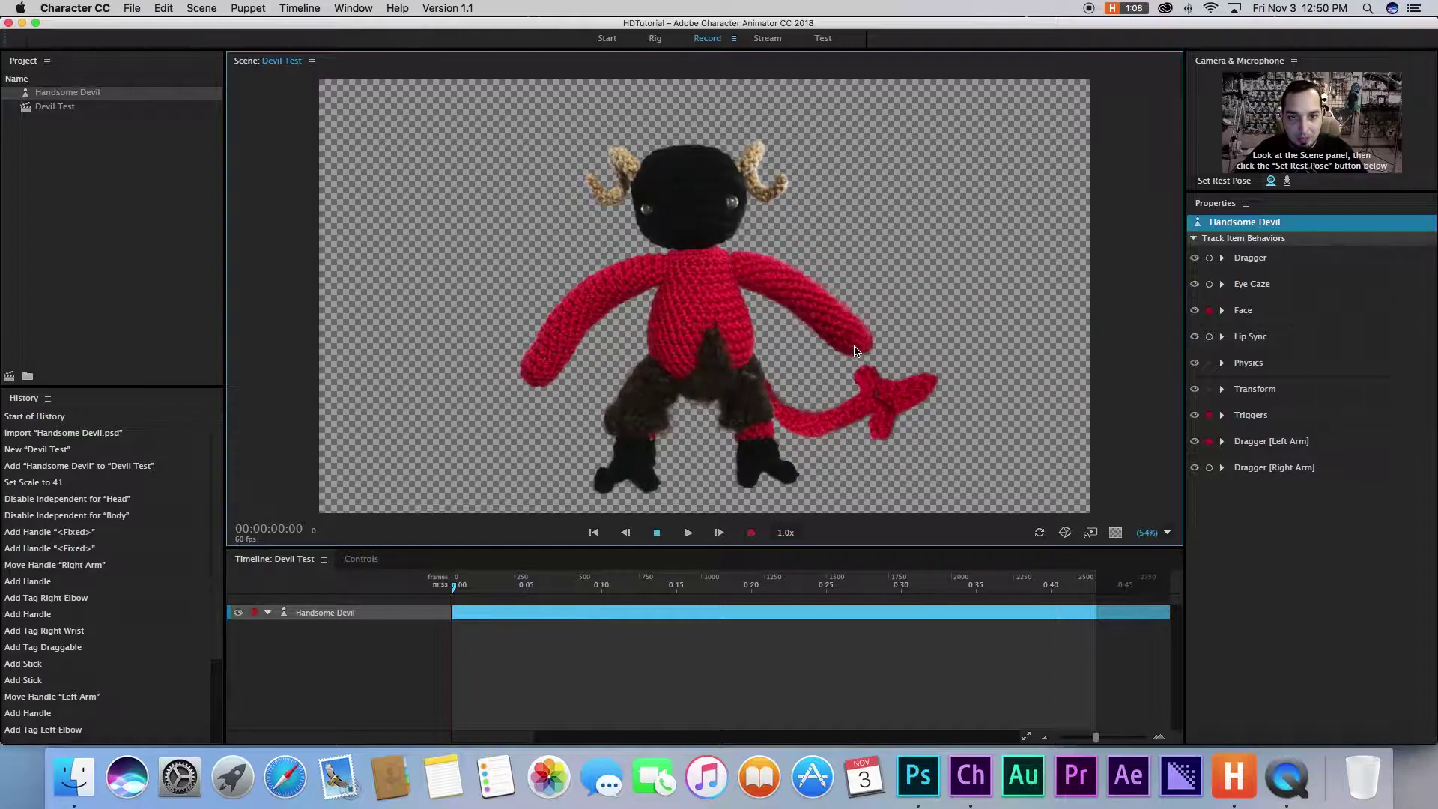
In the Rig workspace, set the Mesh Shape of the Right Arm and Left Arm layers to Contour.
left_click(654, 39)
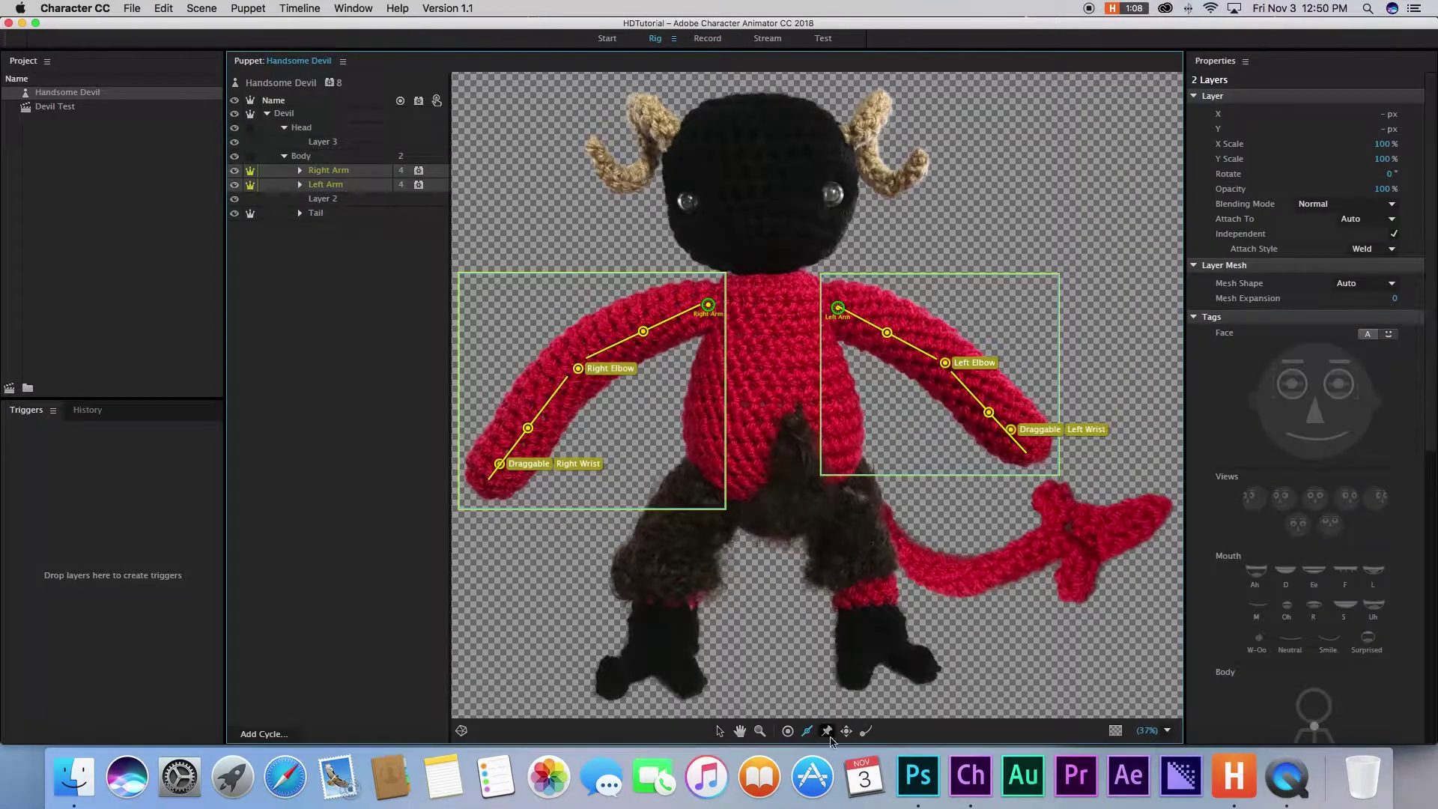
left_click(318, 173)
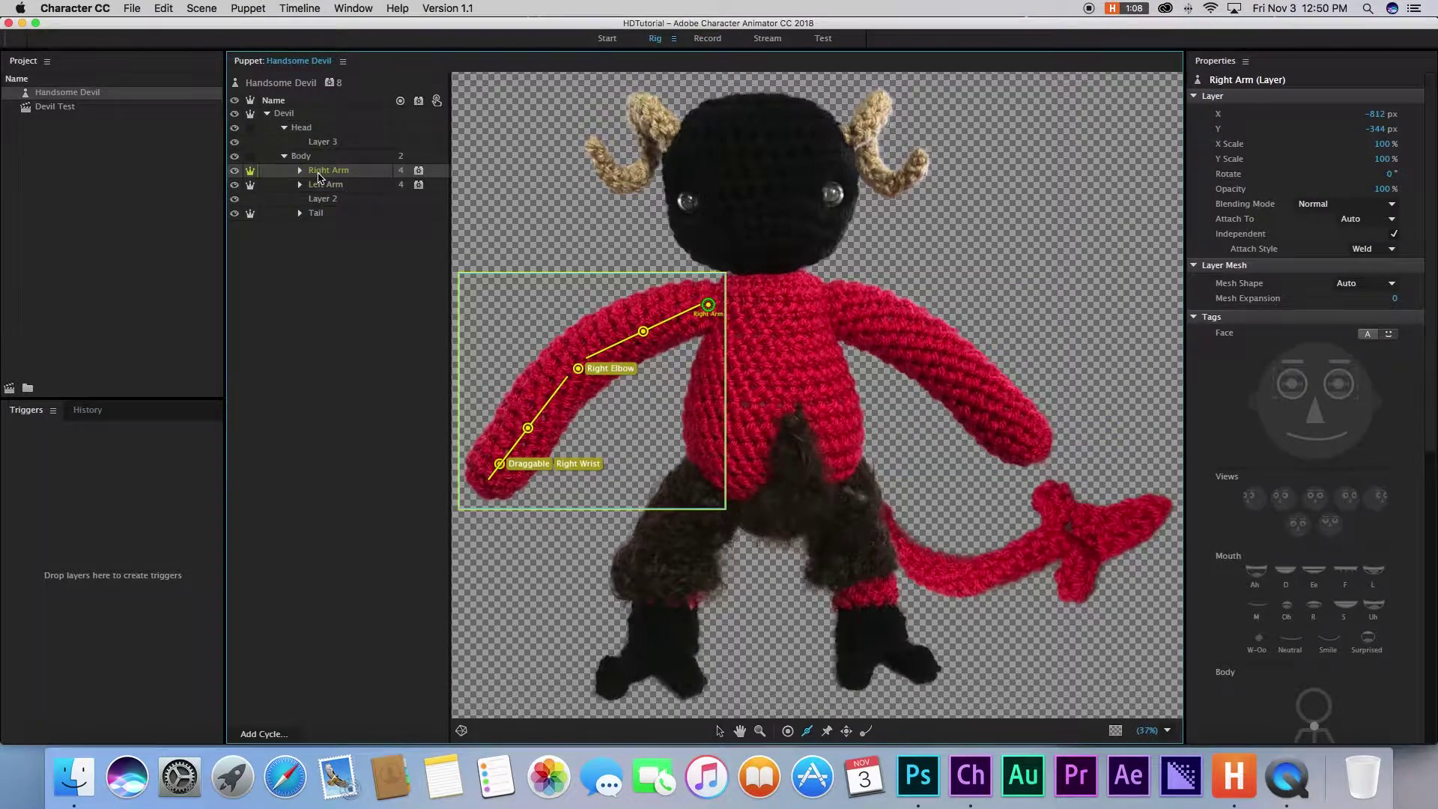
left_click(1371, 290)
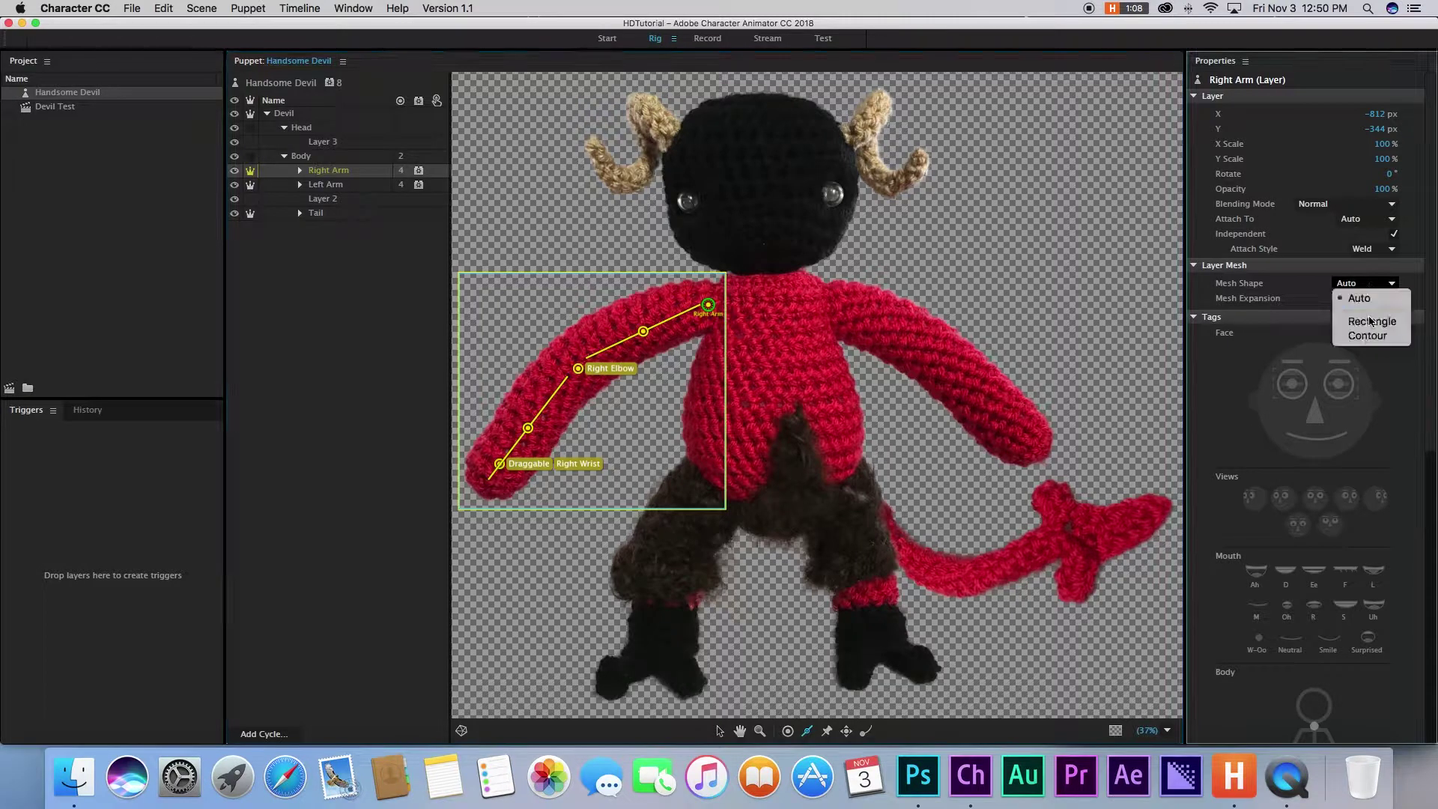
left_click(1369, 337)
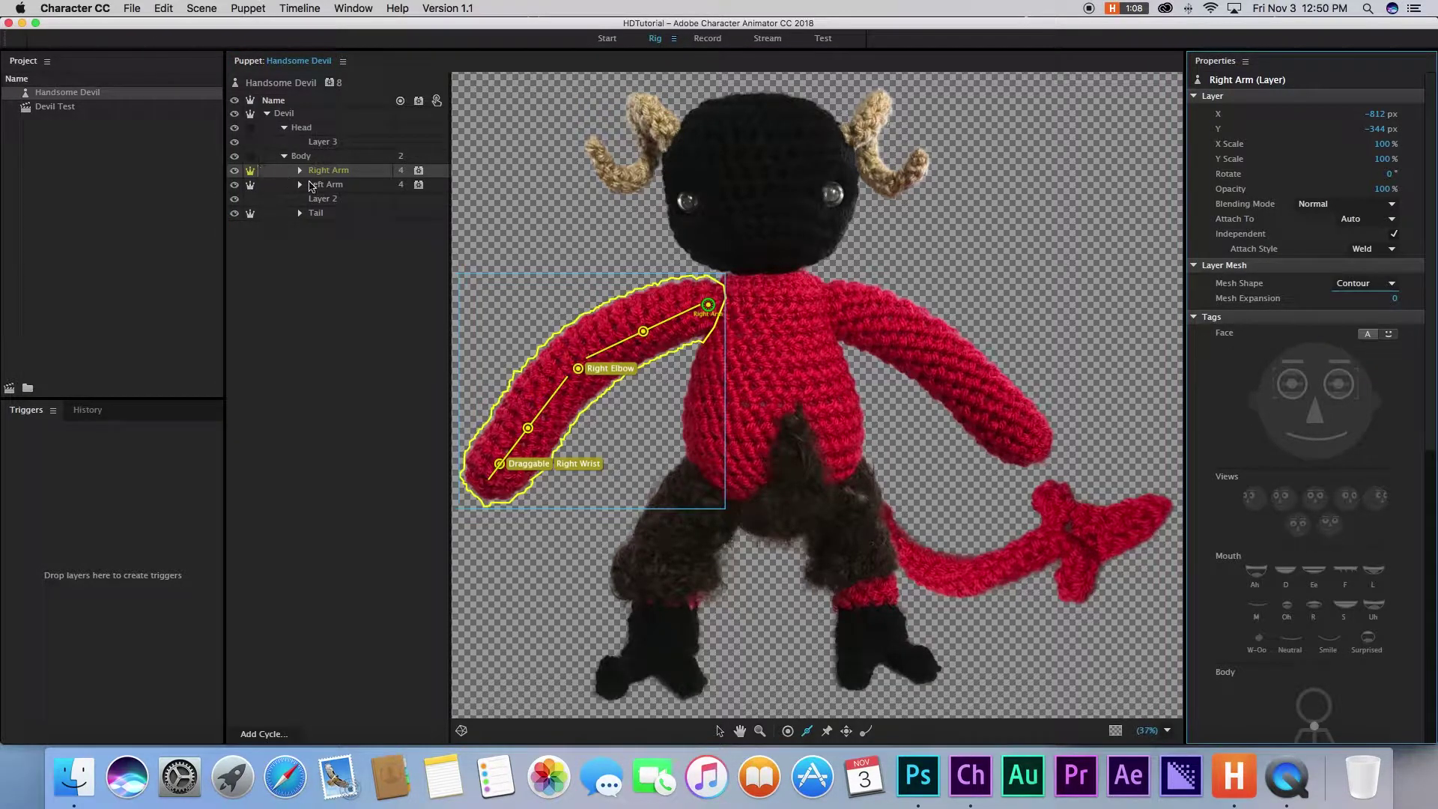
left_click(324, 184)
left_click(1353, 283)
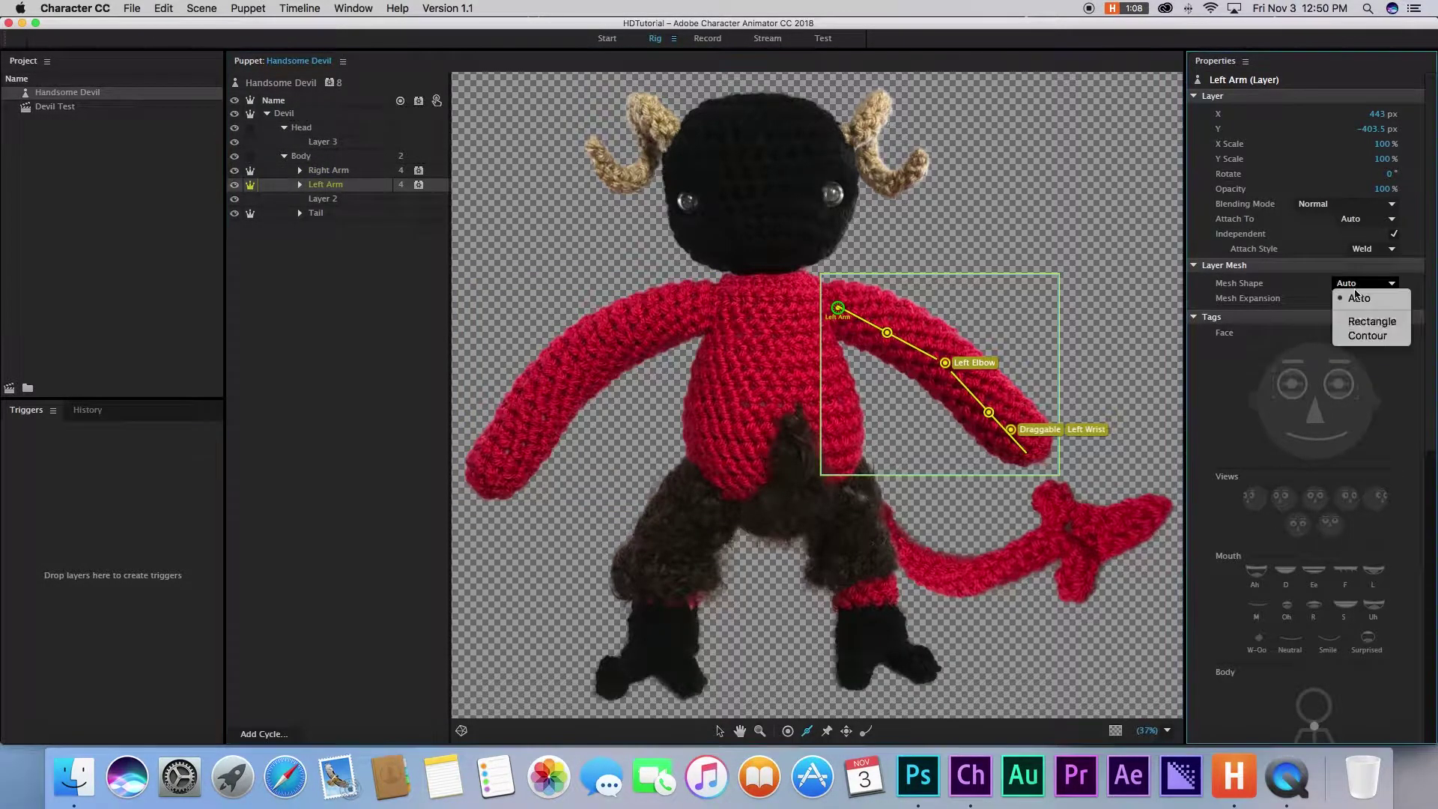
left_click(1358, 342)
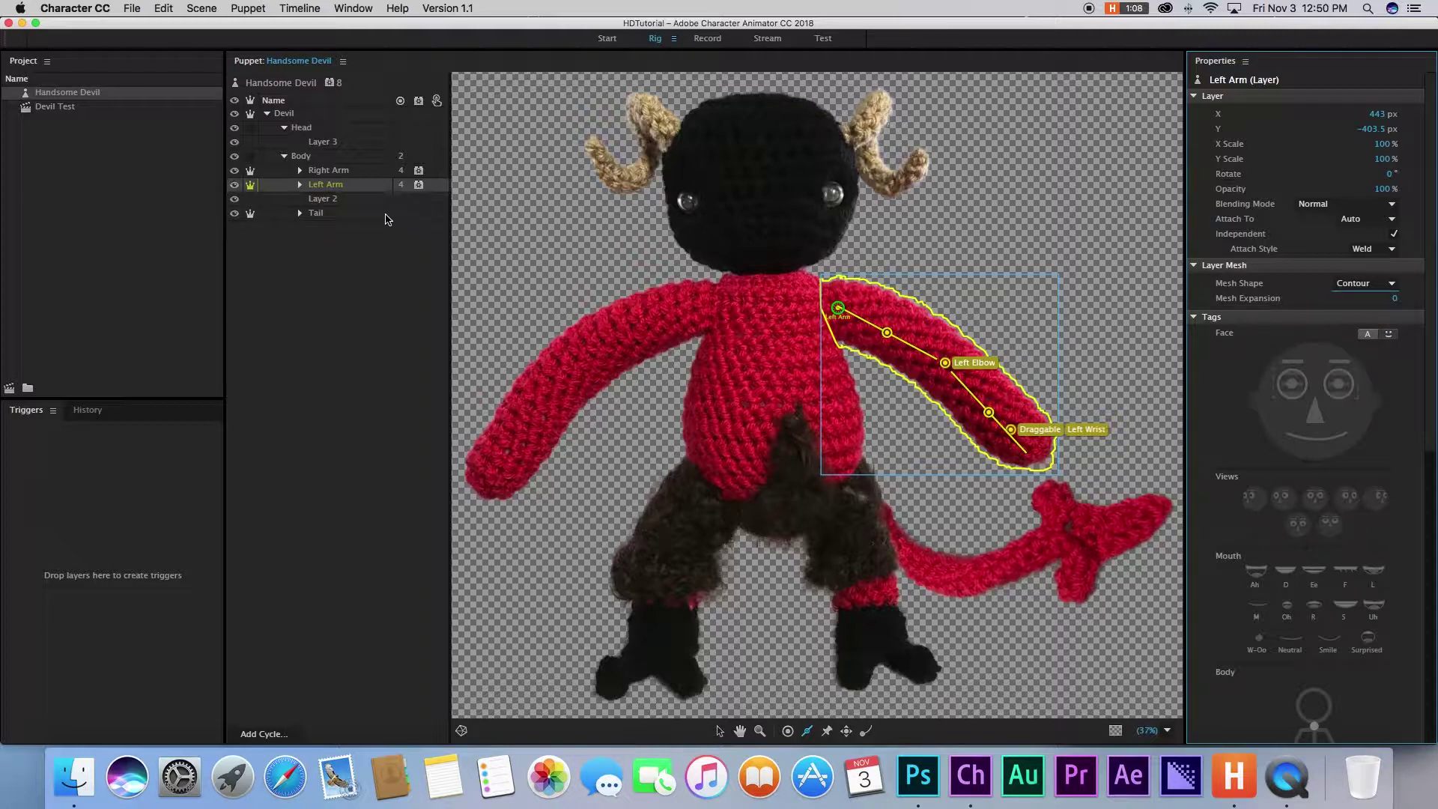
Pin each arm at the shoulder with two Fixed handles, one at the upper and one at the lower corner.
left_click(826, 729)
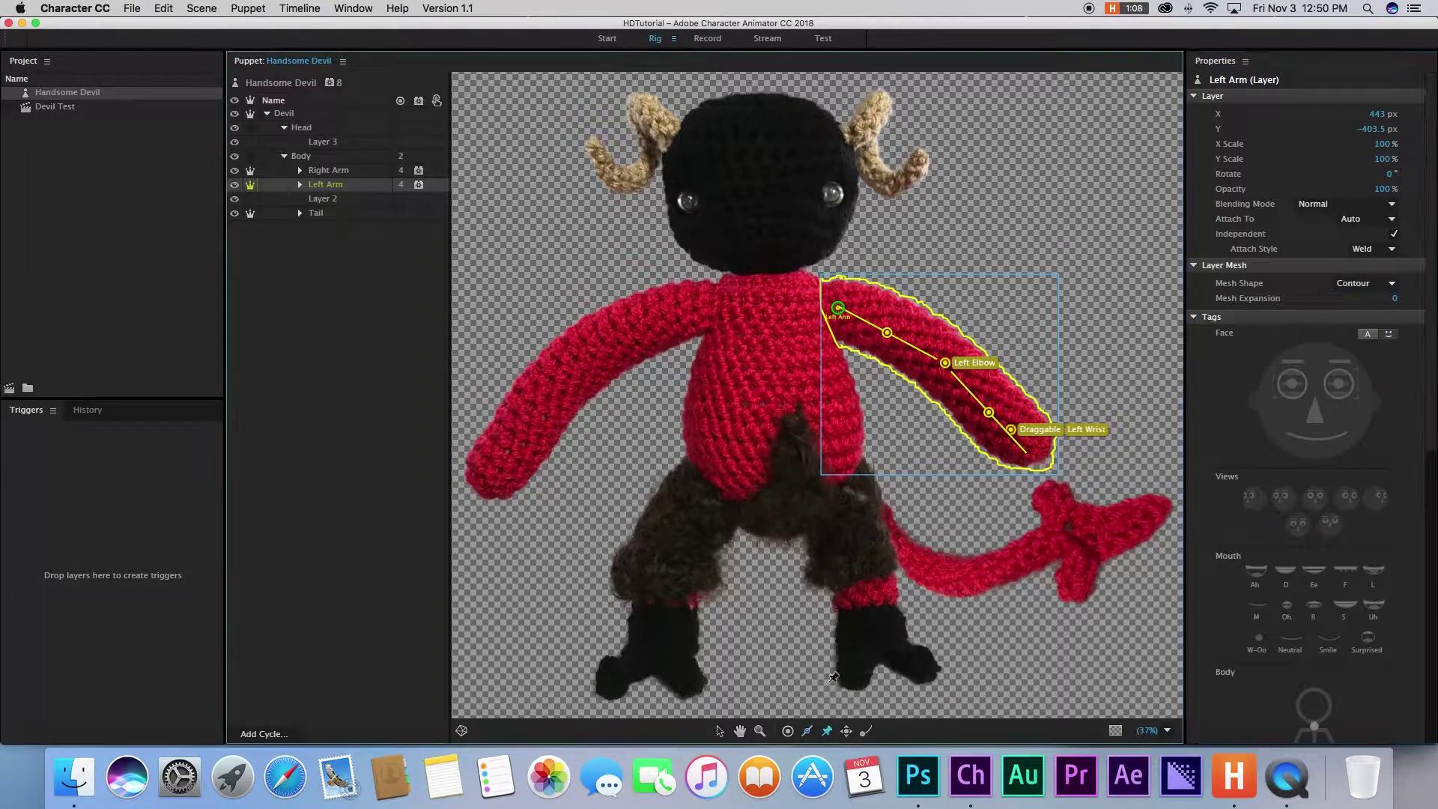
left_click(825, 284)
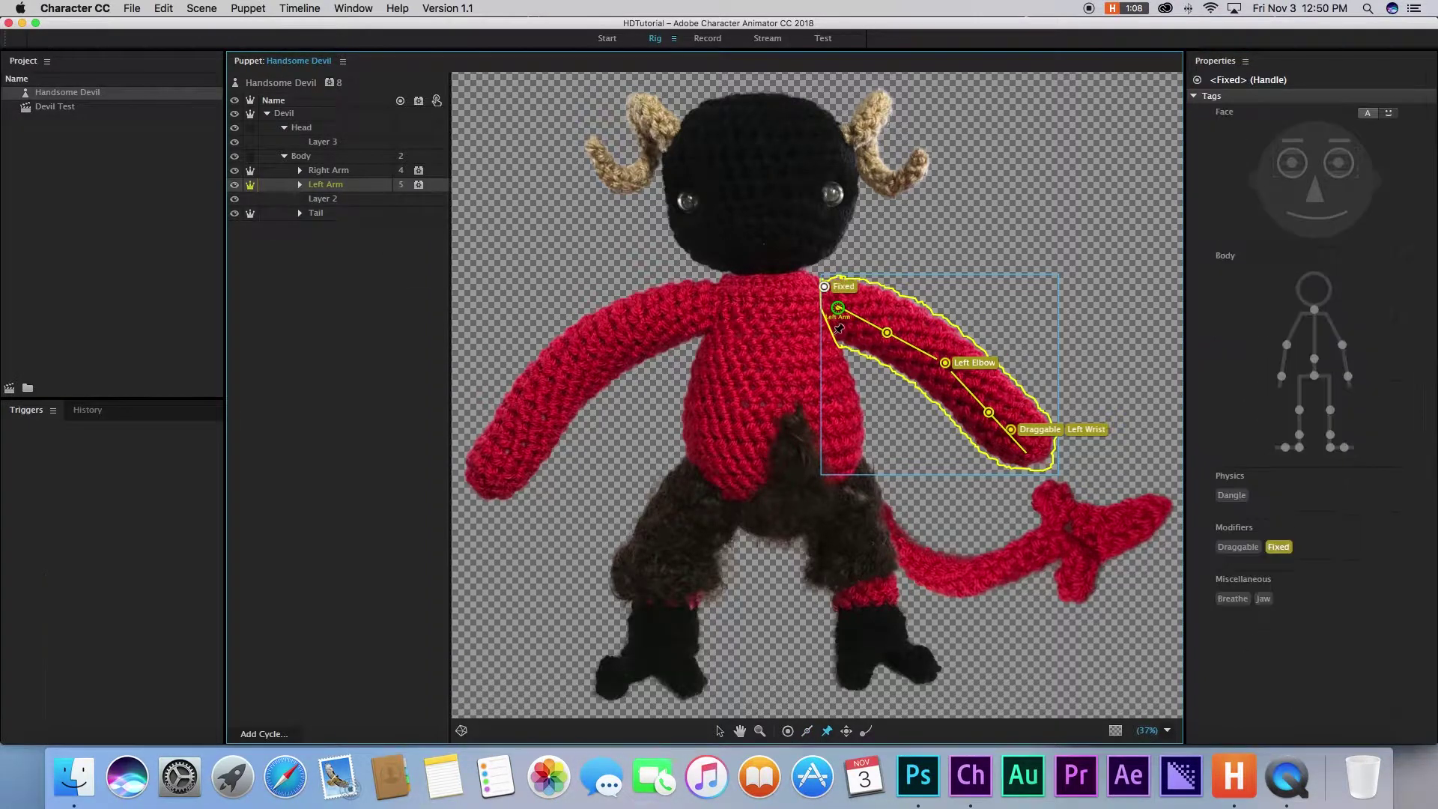
left_click(335, 171)
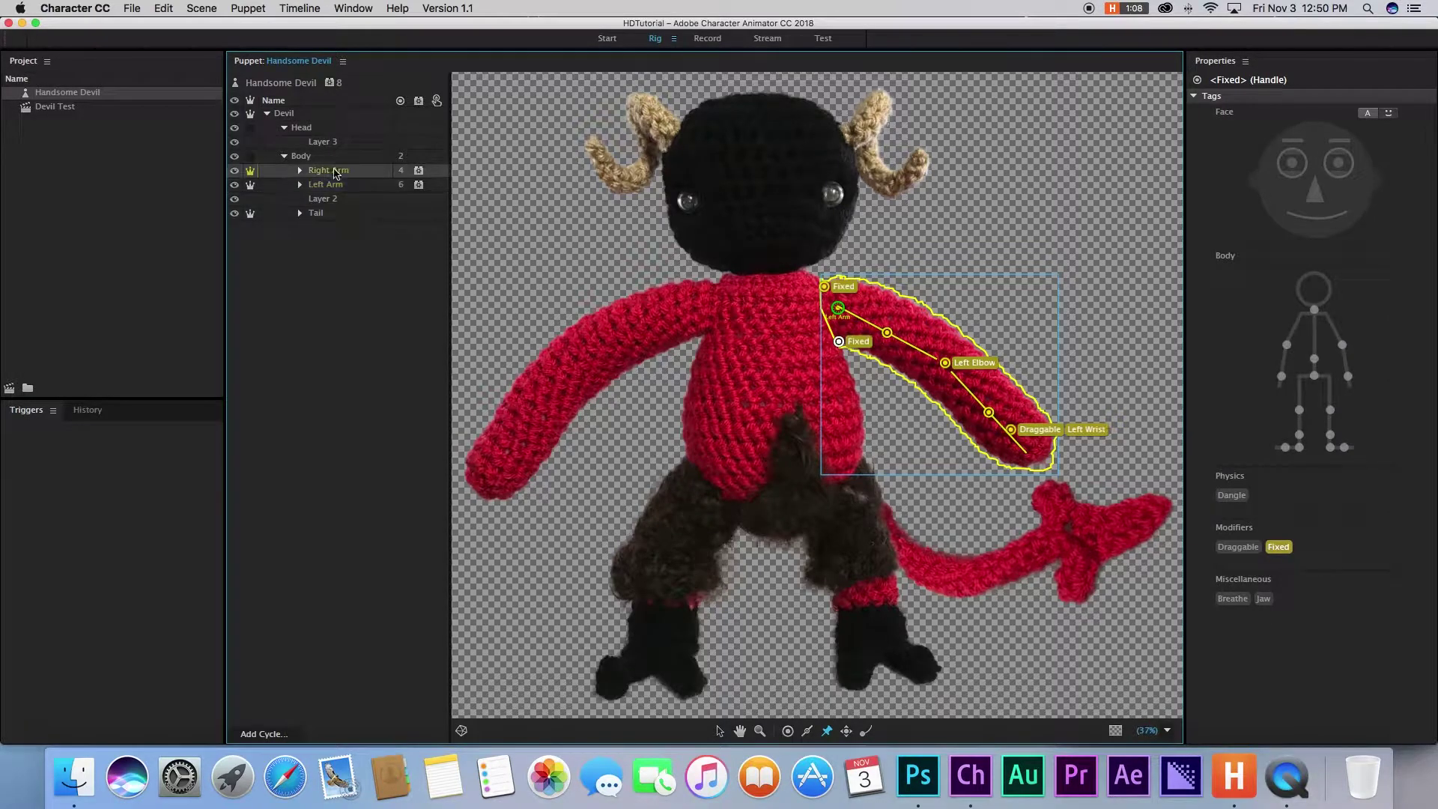
left_click(721, 286)
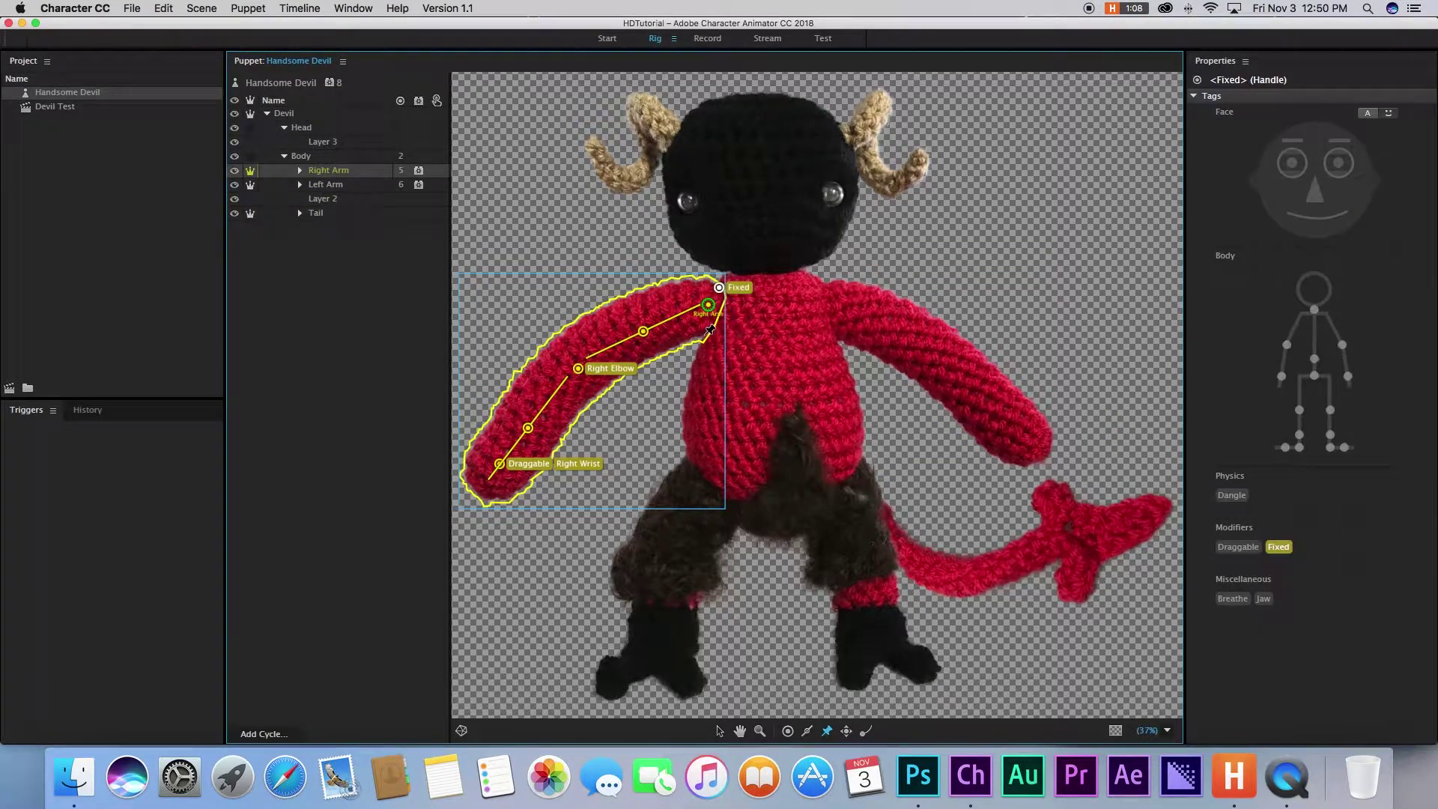
In the Record workspace, test the left arm, arm only the right arm's Dragger, and test the right arm.
left_click(706, 39)
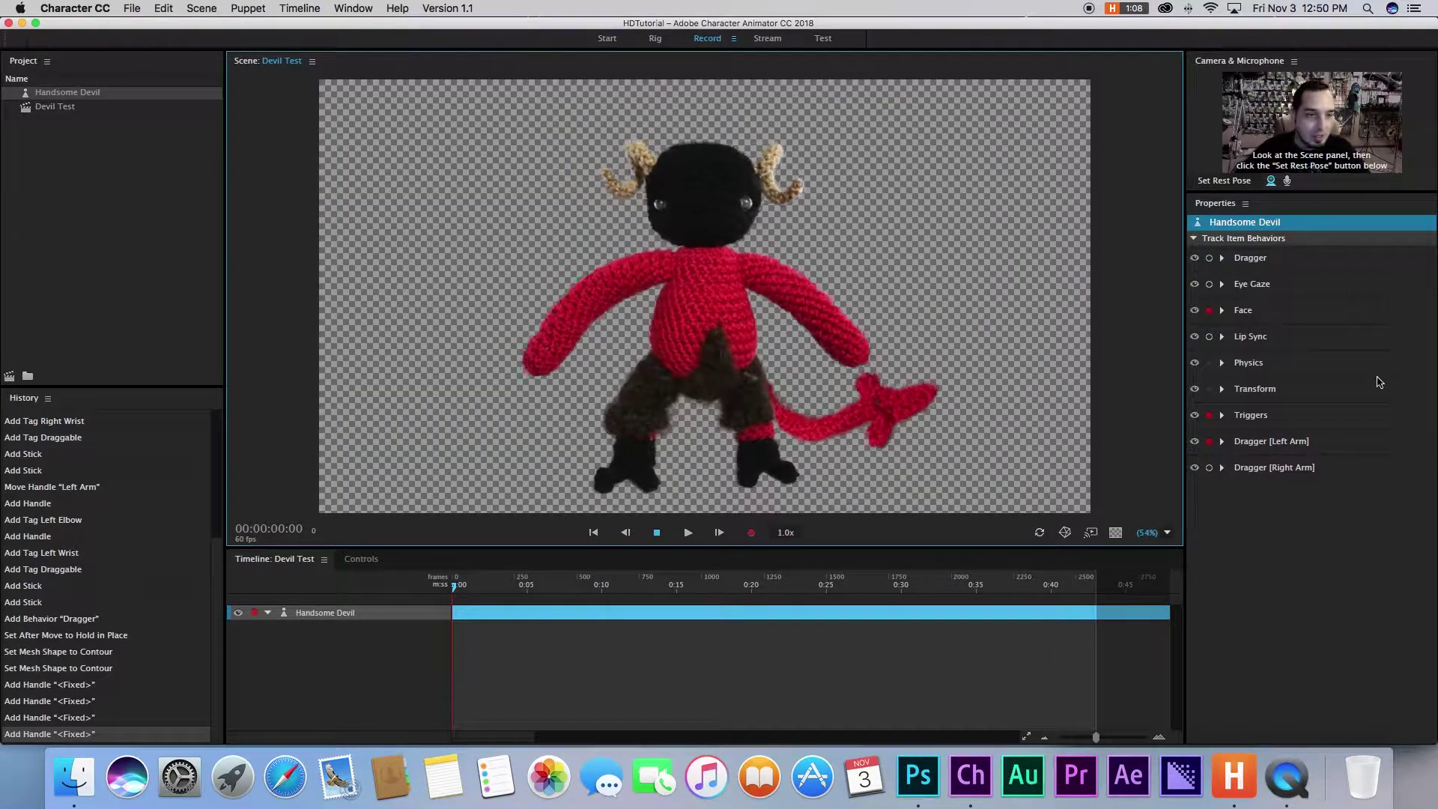
left_click_drag(764, 365, 725, 337)
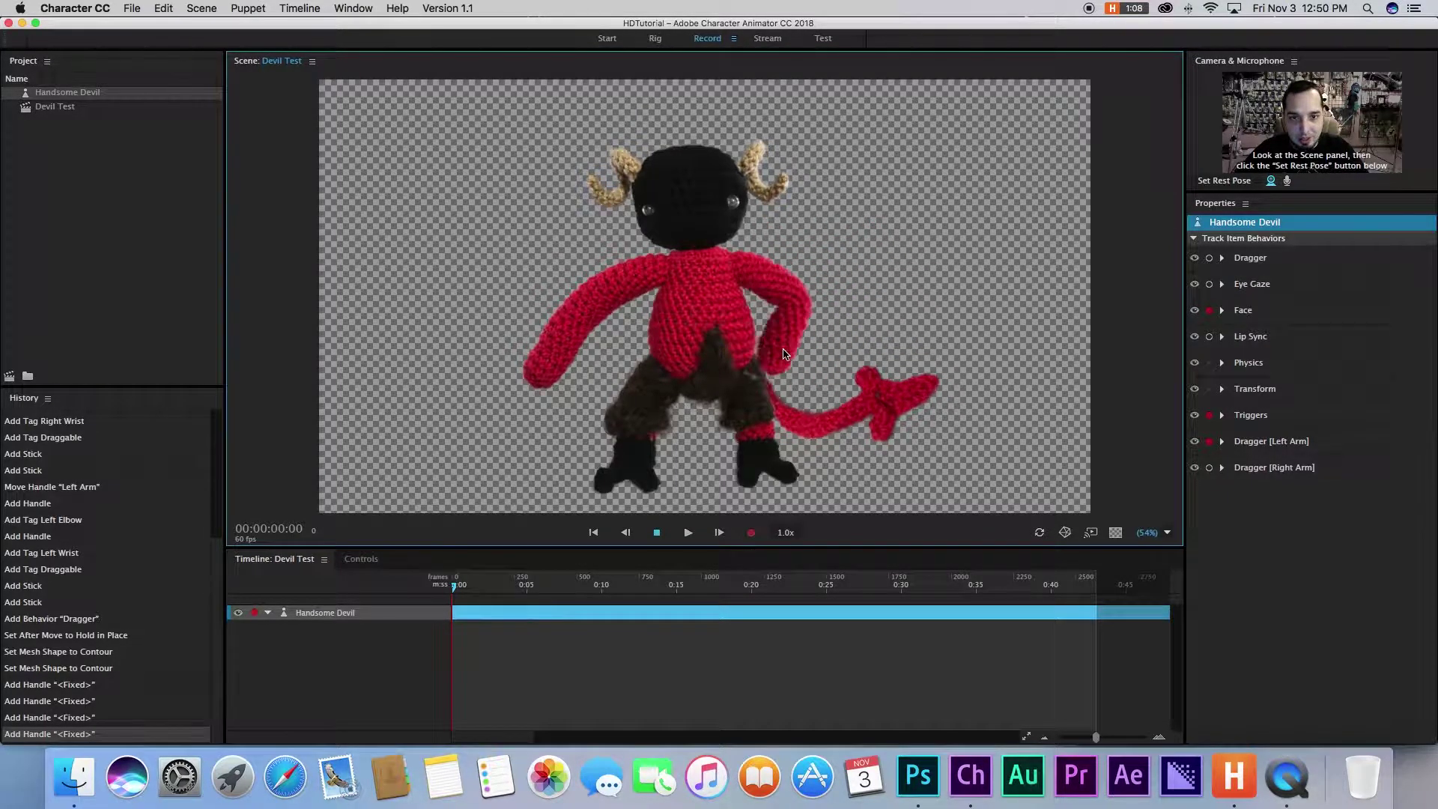
left_click(1209, 467)
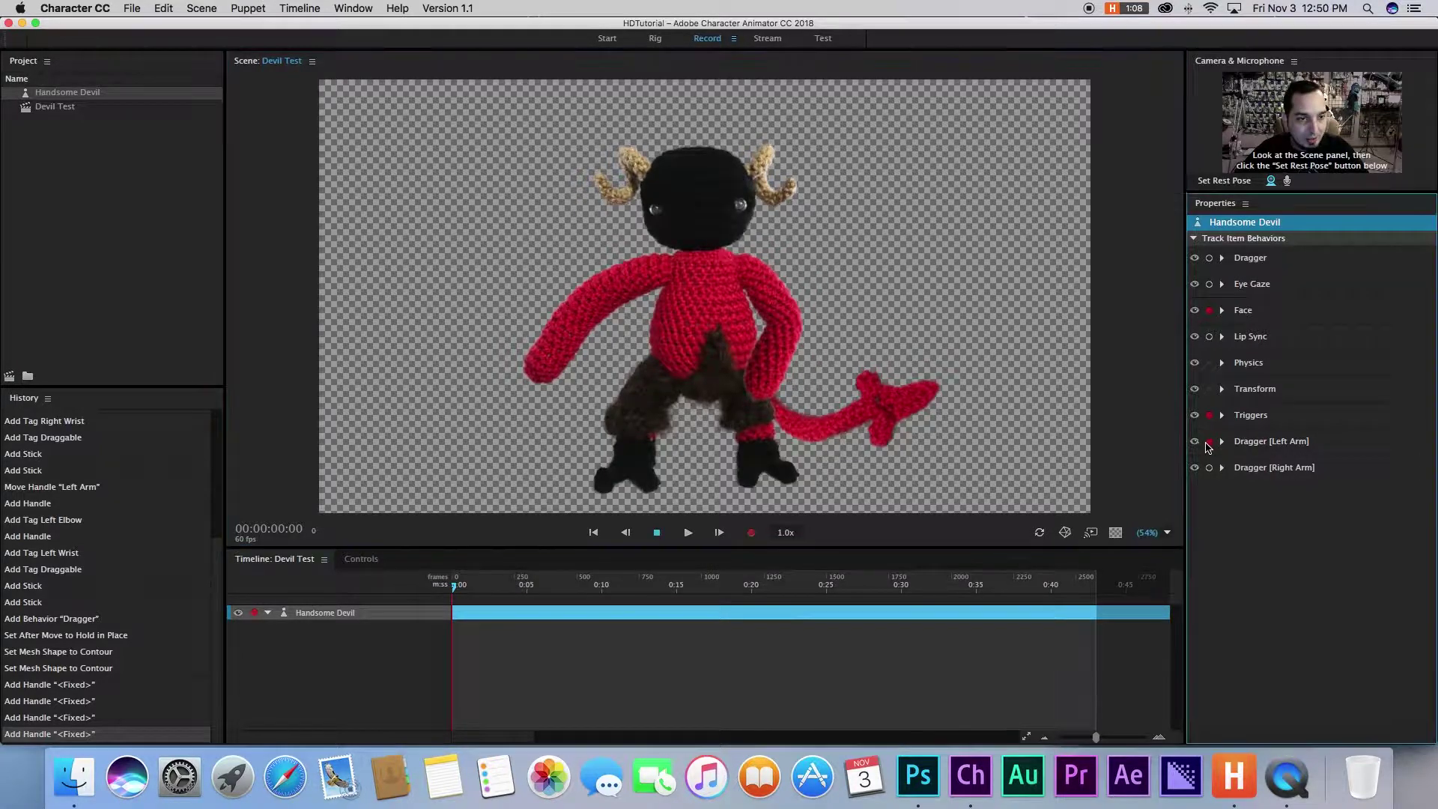
left_click_drag(531, 403, 572, 365)
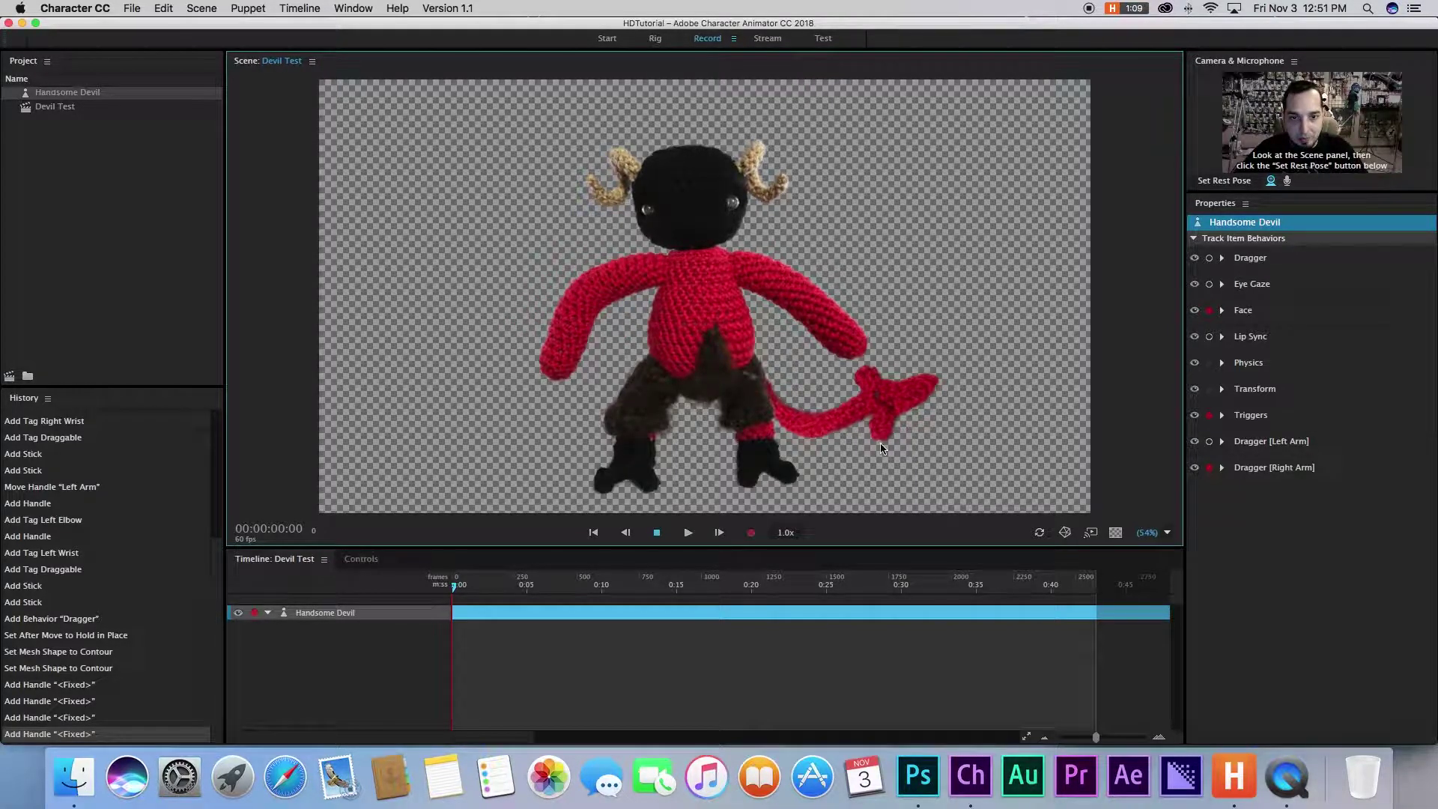
Switch to Photoshop and straighten the +Right Arm layer with Puppet Warp, pinning the shoulder and pulling the elbow area inward.
left_click(932, 782)
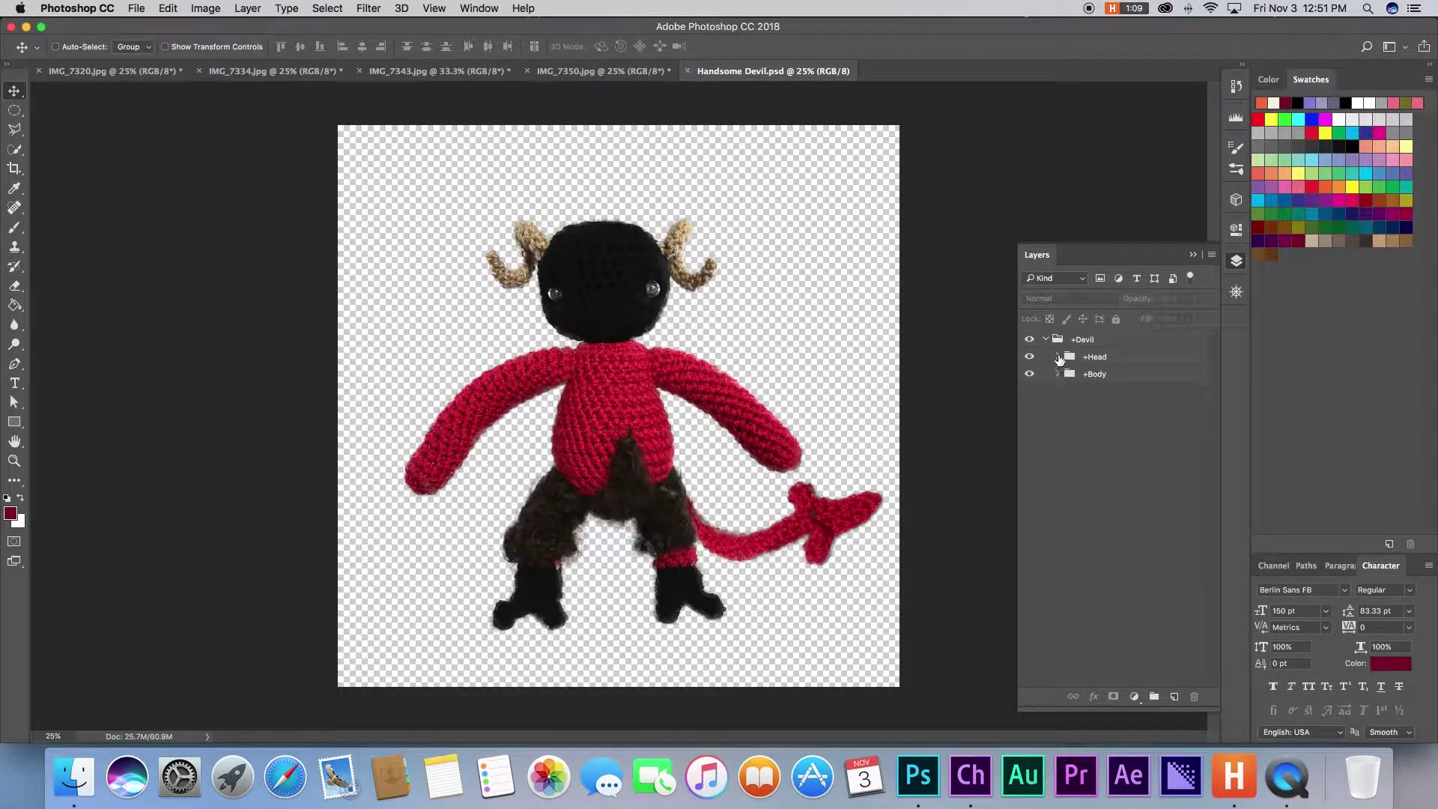
left_click(1059, 374)
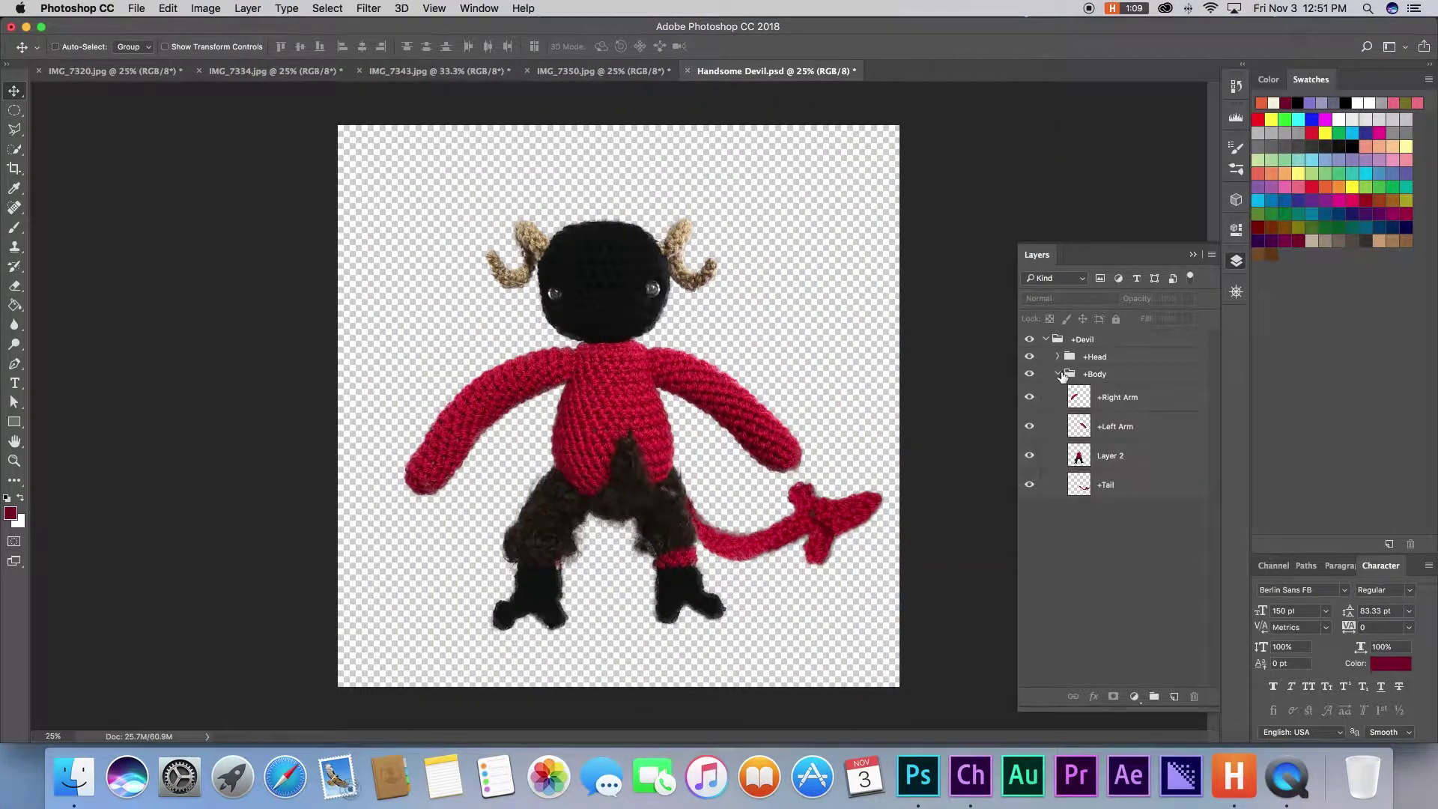
left_click(1108, 400)
left_click(199, 12)
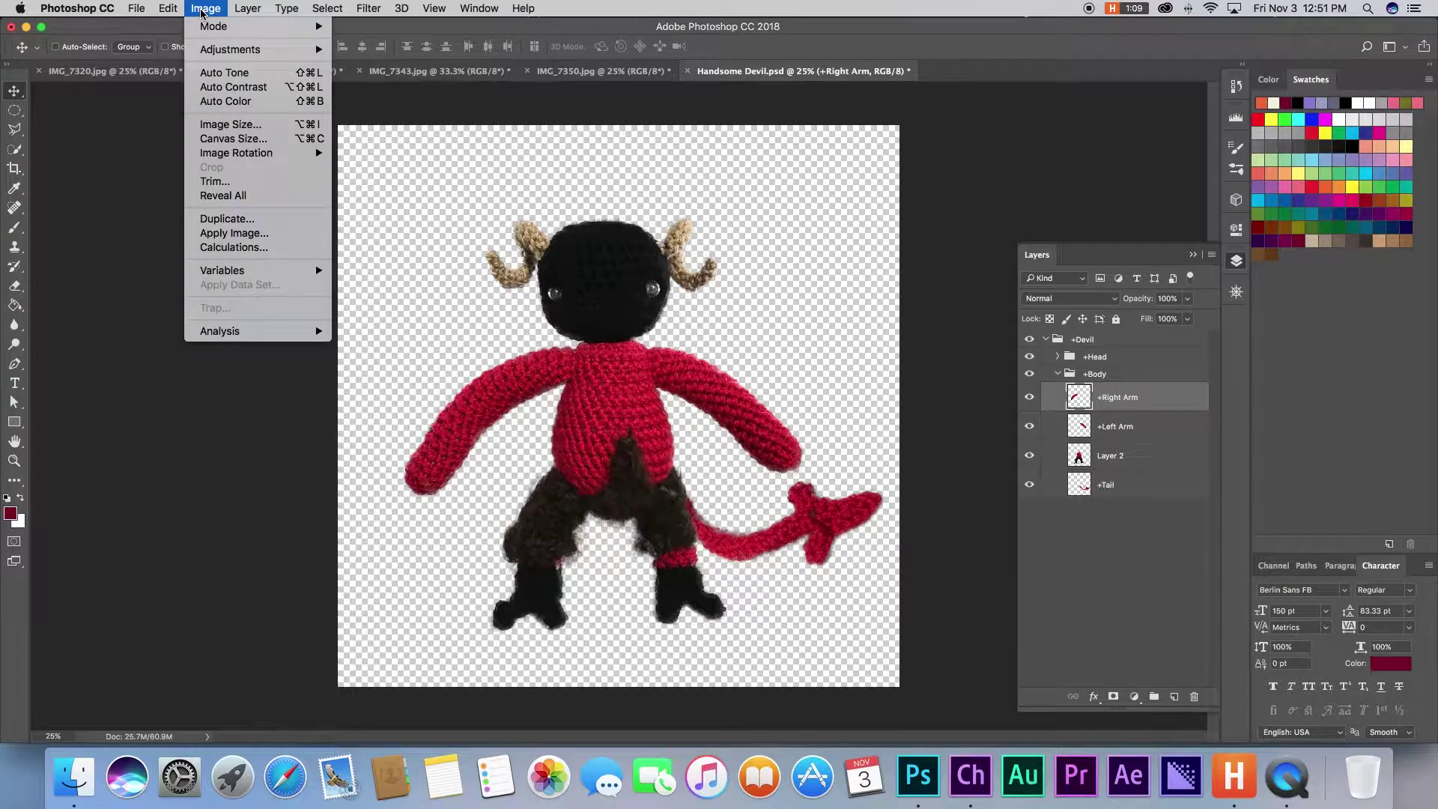
mouse_move(168, 8)
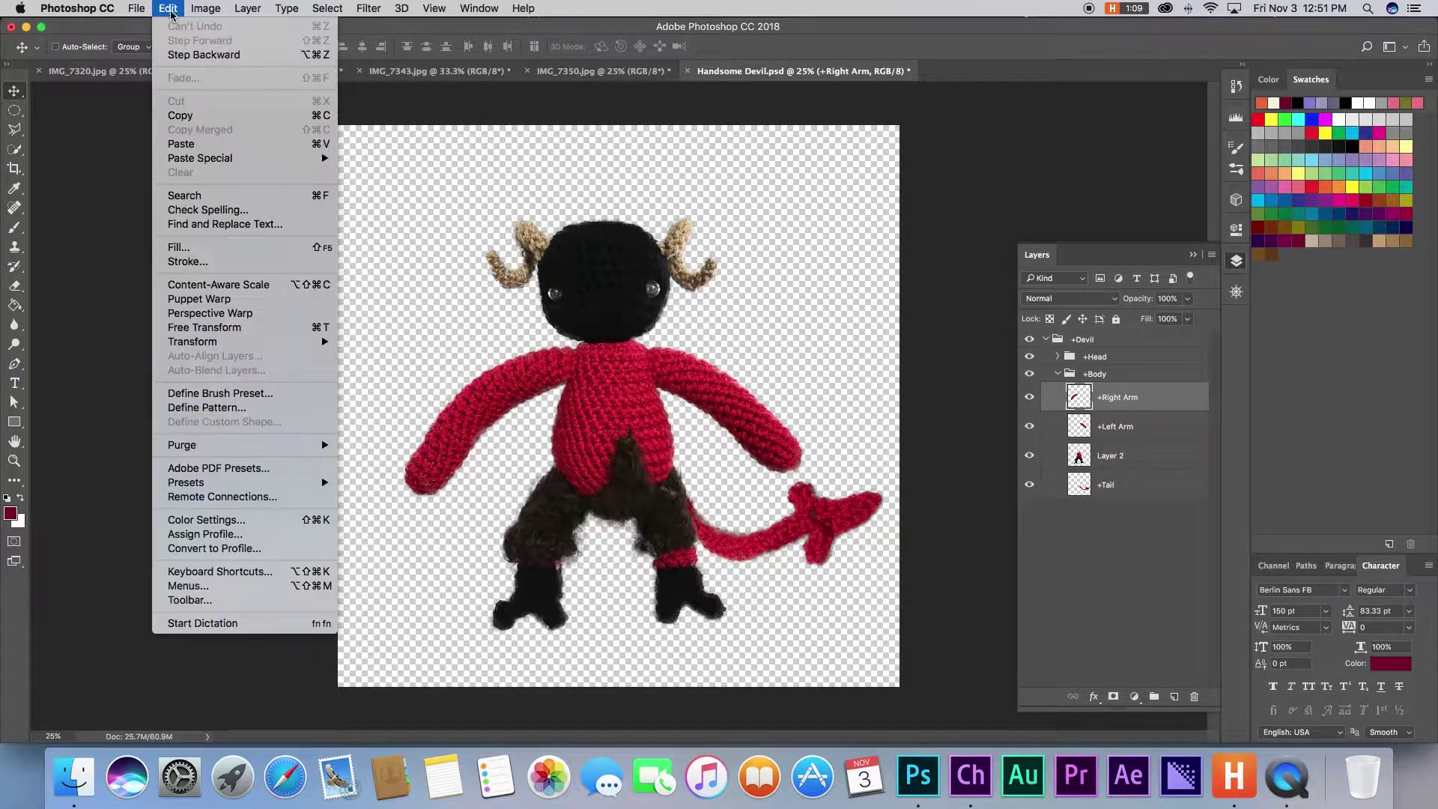
left_click(201, 304)
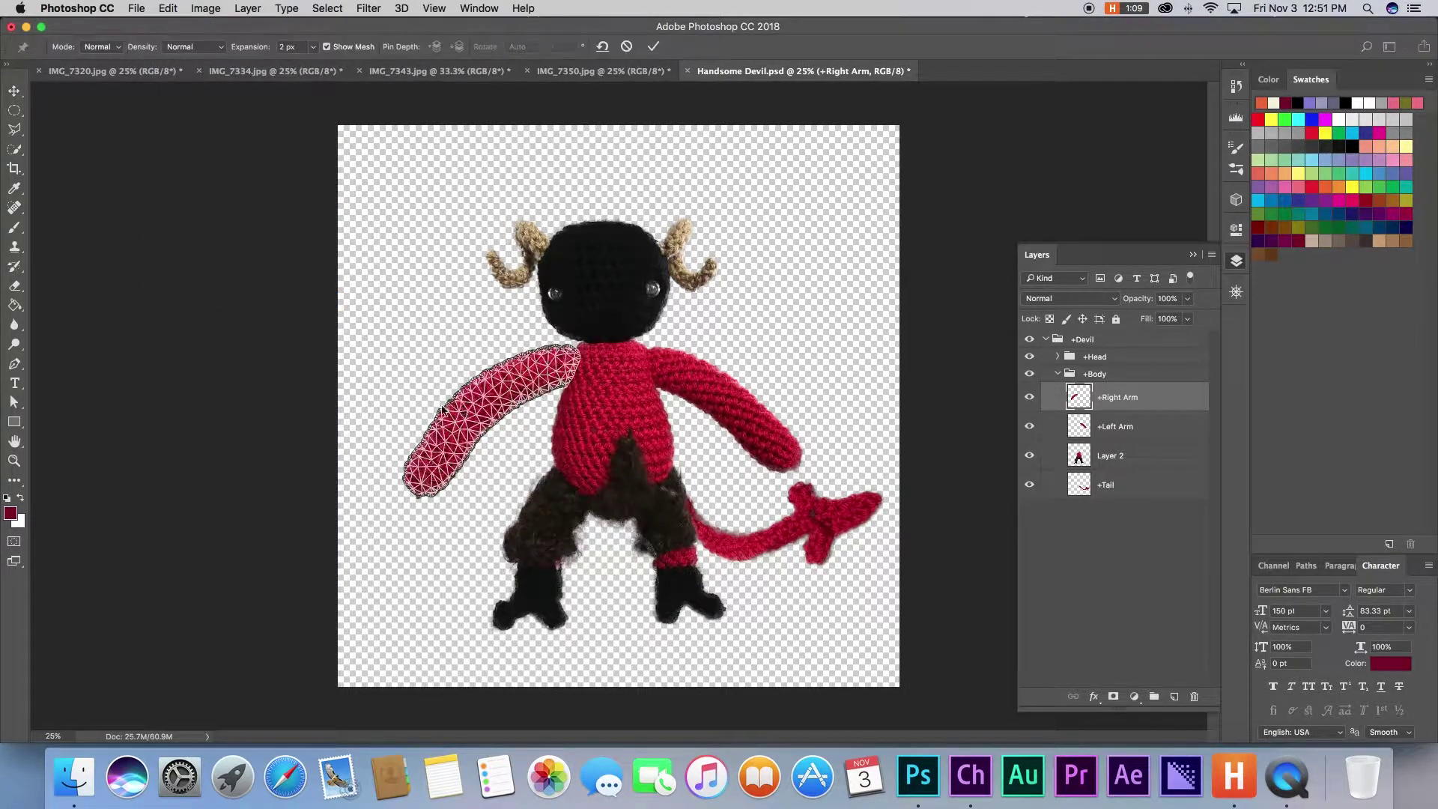
left_click(573, 357)
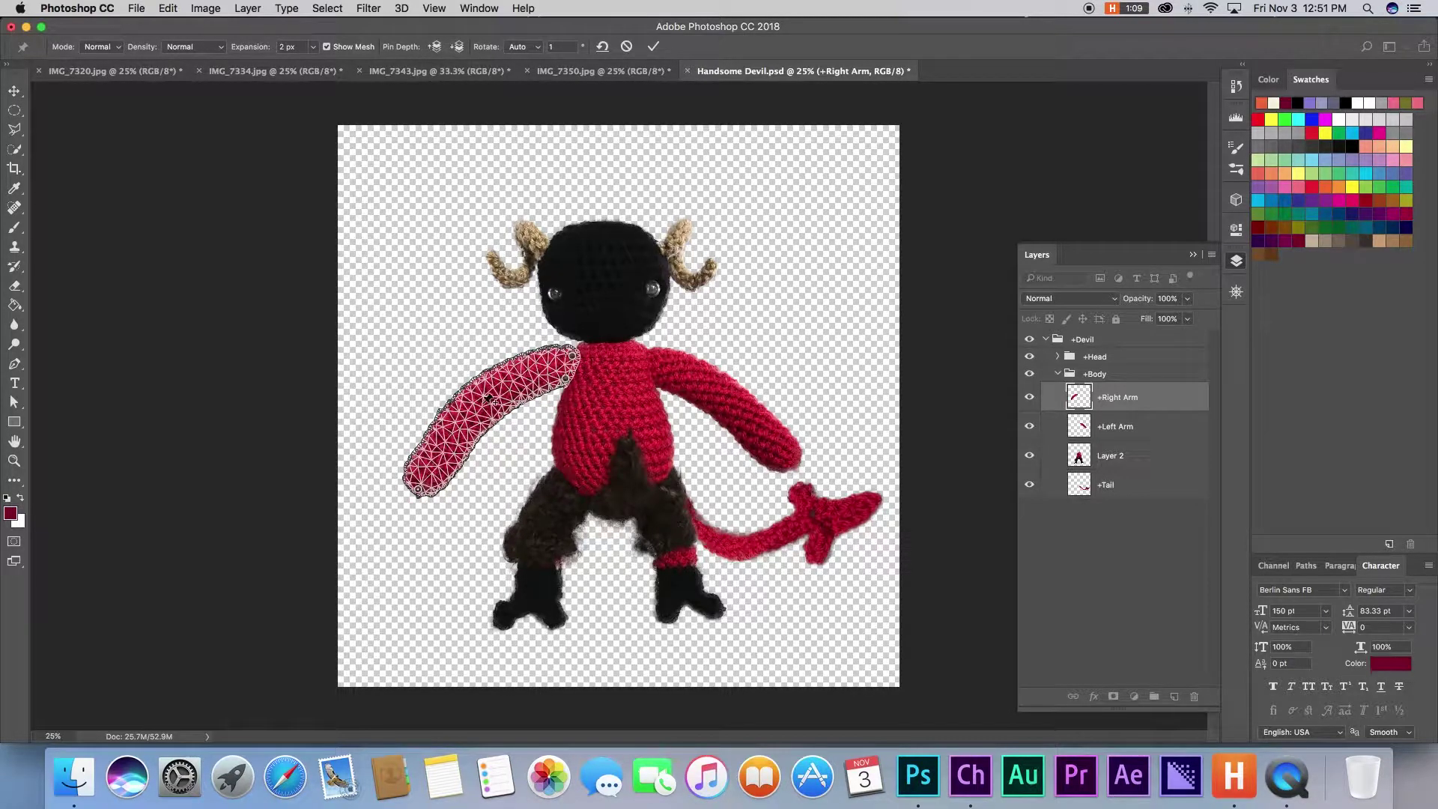
left_click_drag(486, 408, 528, 398)
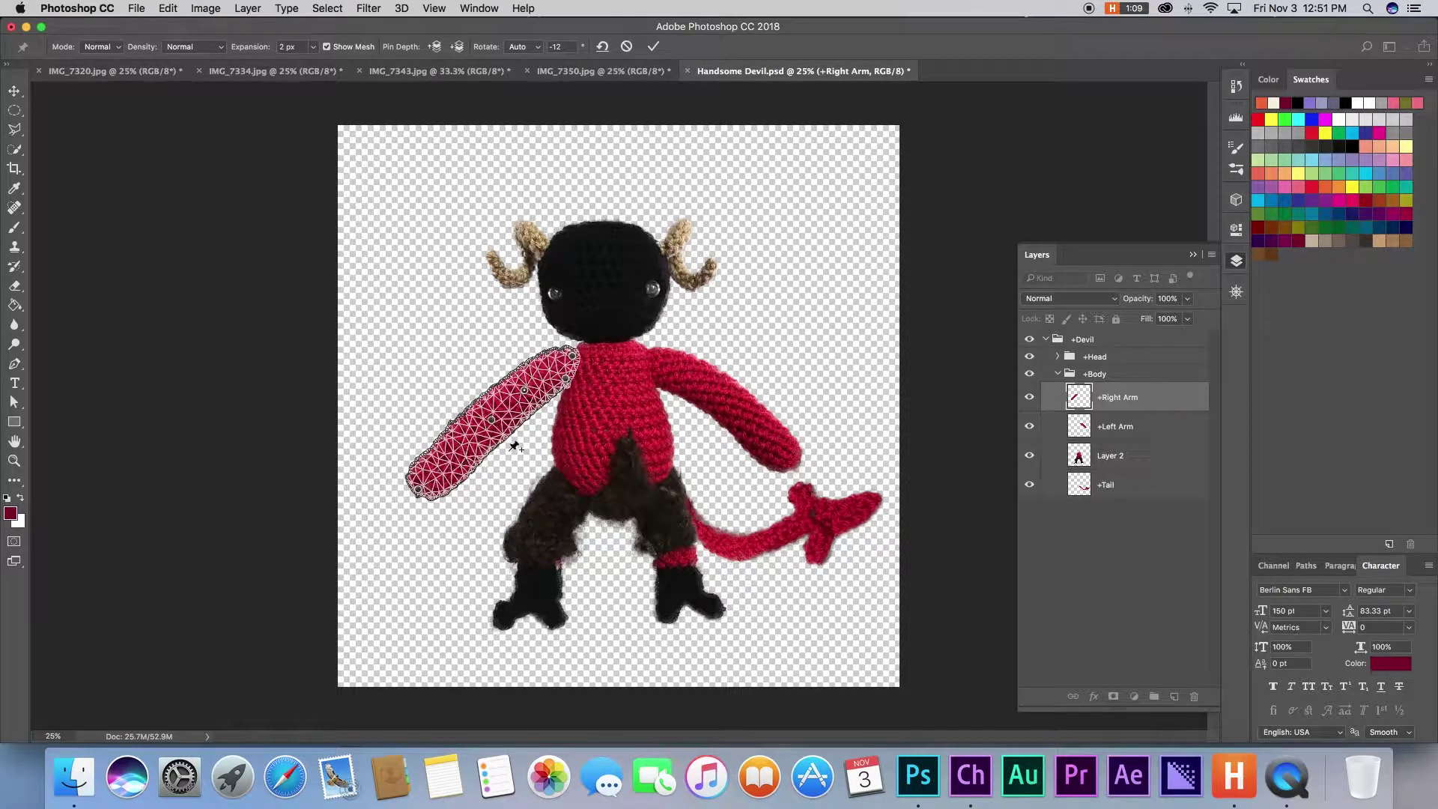
key("Return")
Straighten the +Left Arm layer with Puppet Warp, using pins at the shoulder and hand, and save the document.
left_click(1117, 428)
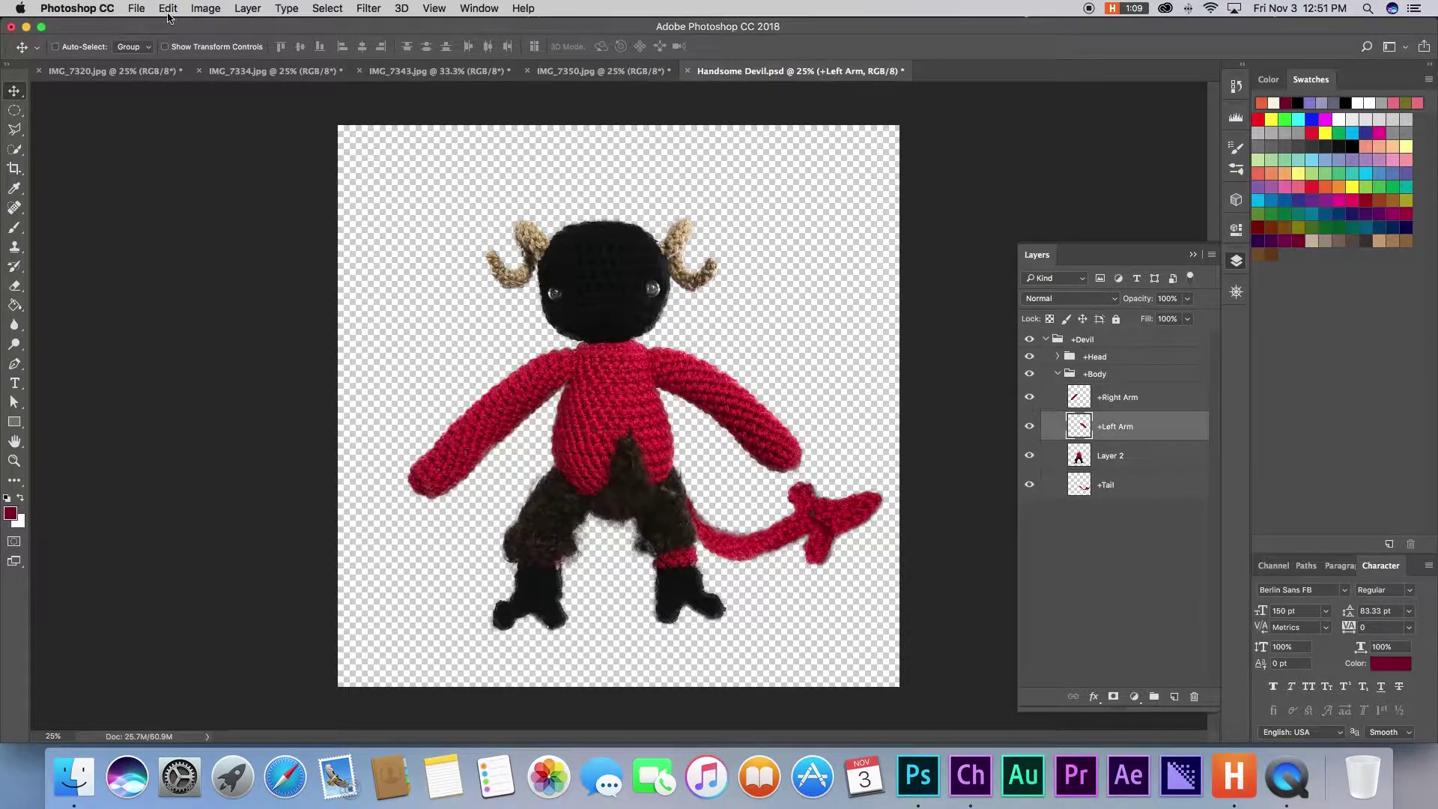
left_click(168, 8)
left_click(194, 301)
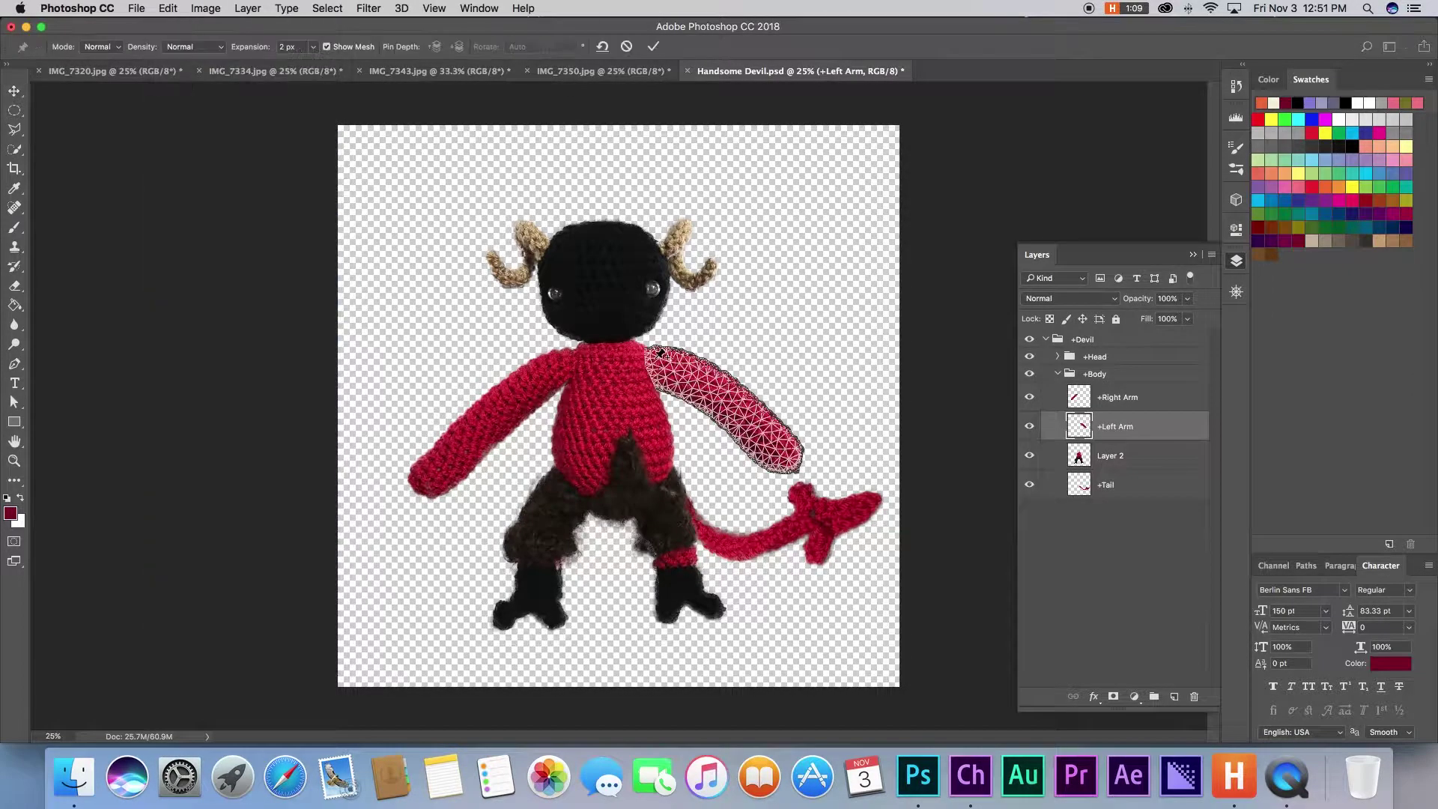
left_click(653, 358)
left_click(654, 374)
left_click(787, 461)
mouse_move(728, 400)
left_mouse_down()
mouse_move(719, 412)
mouse_move(686, 385)
mouse_move(722, 411)
left_mouse_up()
key("Return")
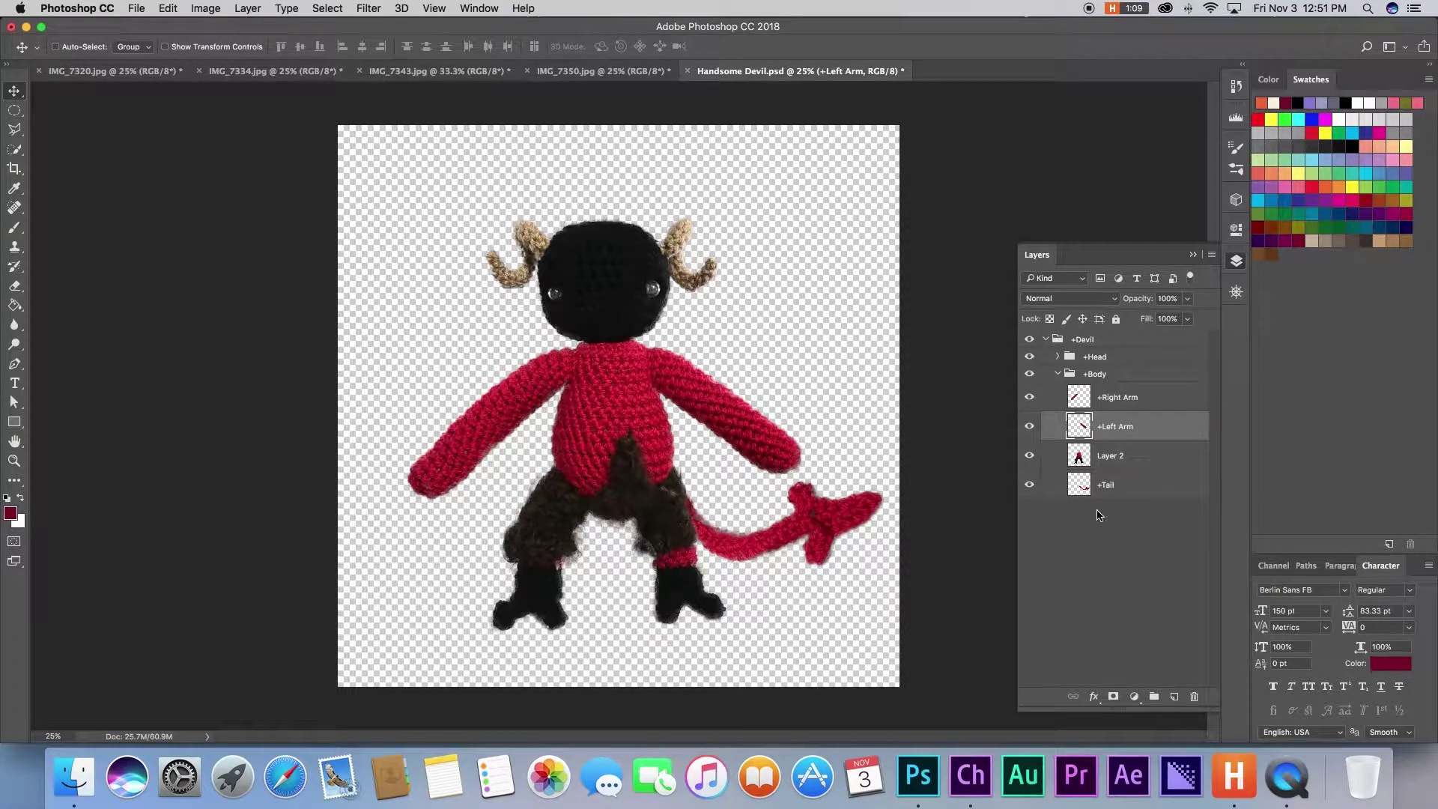
key("cmd+s")
Back in Character Animator's Rig workspace, center the Right Elbow handle in the straightened arm and replace the forearm and upper arm sticks.
left_click(982, 799)
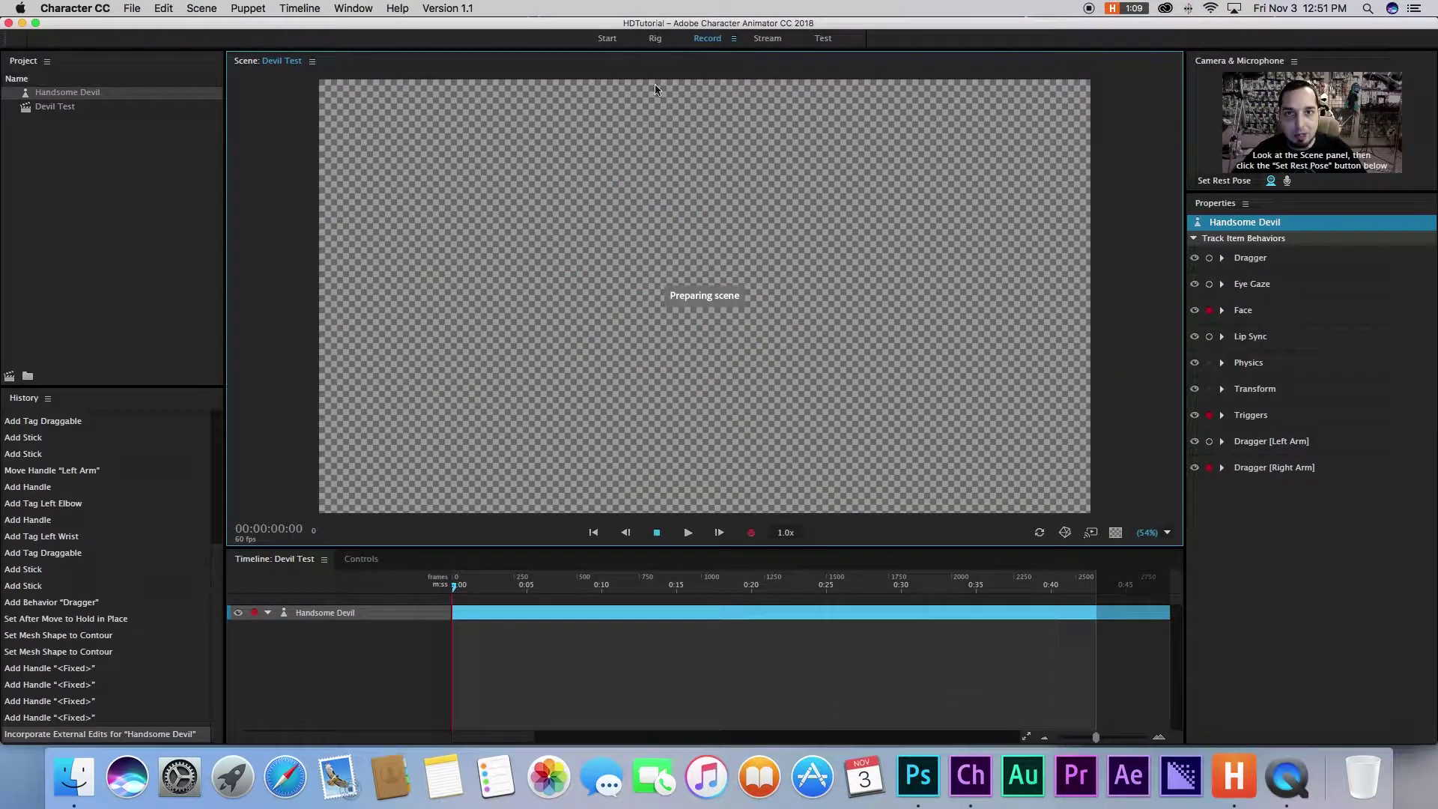
left_click(657, 39)
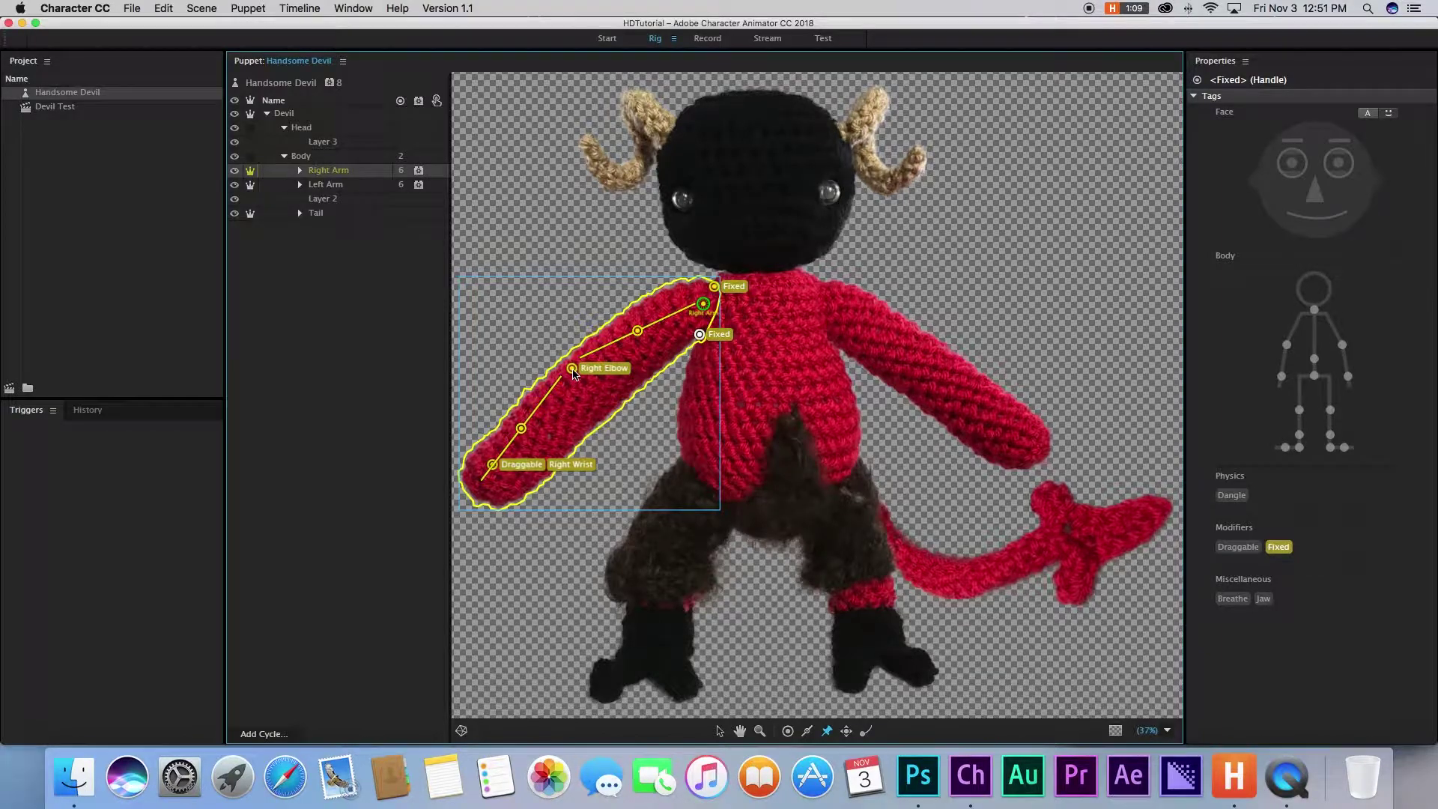
left_click_drag(573, 370, 588, 385)
key("Delete")
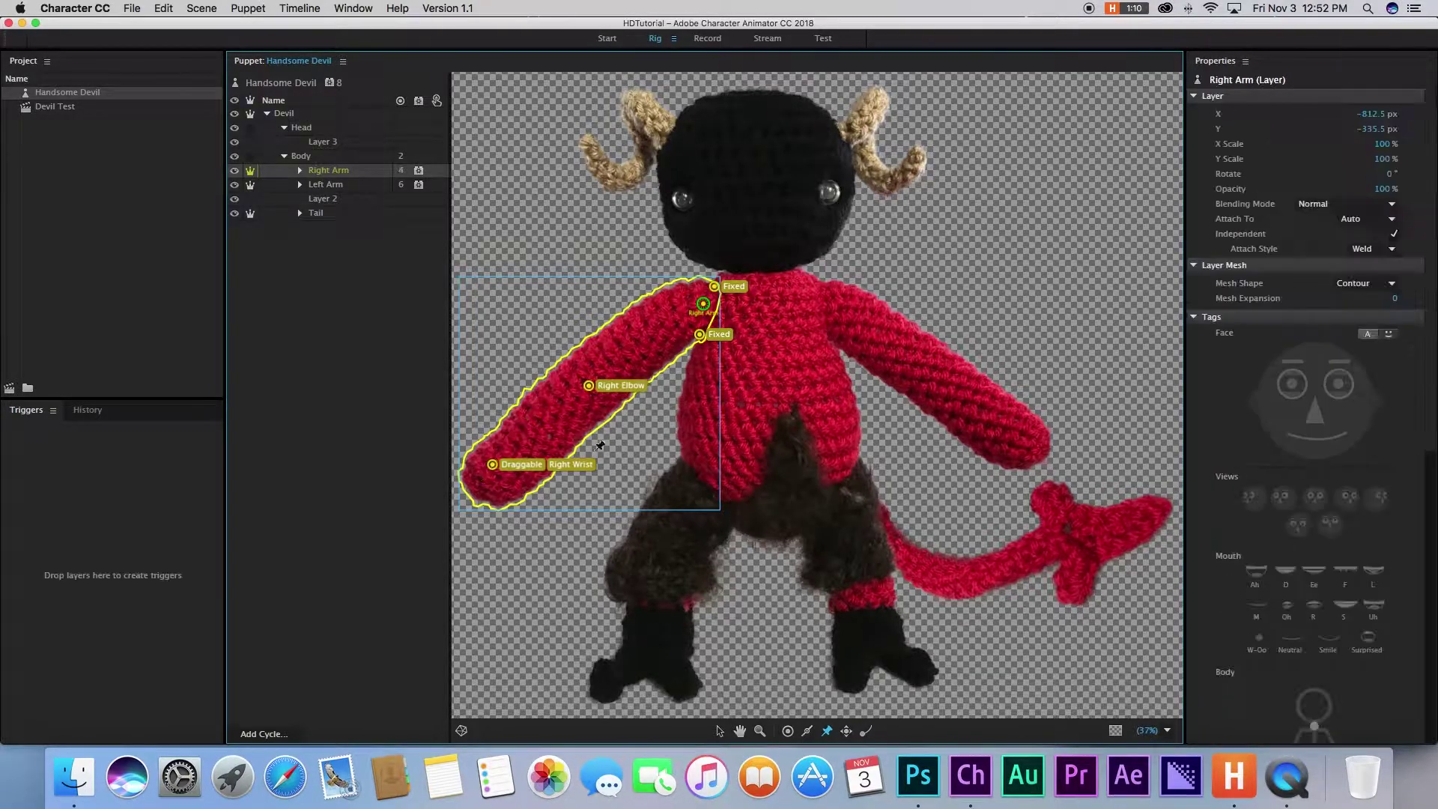
left_click_drag(493, 466, 703, 304)
Replace the Left Arm's two sticks after adjusting its elbow and wrist handles to the straightened arm, and switch to the Record workspace.
left_click(345, 186)
left_click(885, 334)
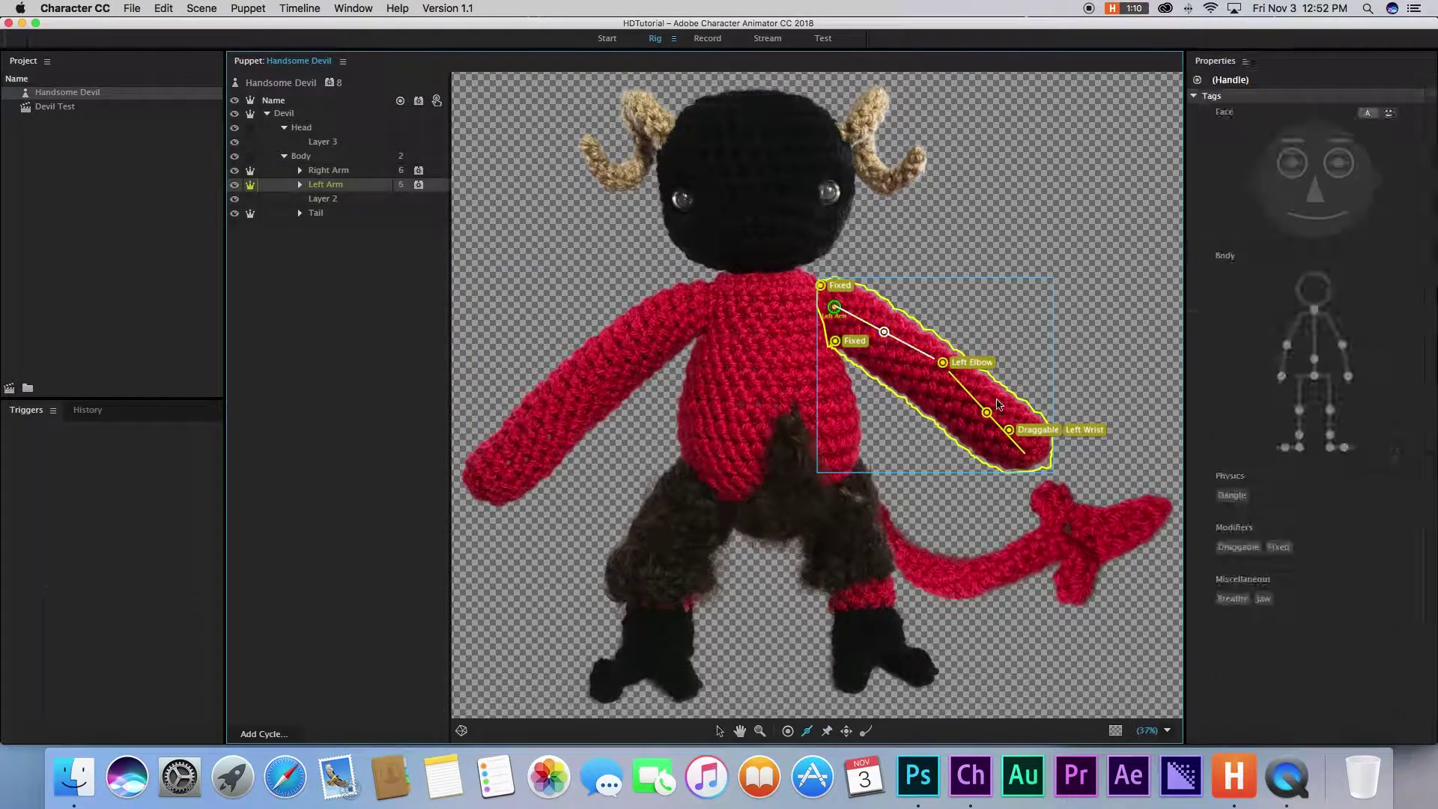
key("Delete")
left_click(975, 397)
key("Delete")
left_click_drag(942, 364, 934, 377)
mouse_move(1009, 431)
left_mouse_down()
mouse_move(1023, 438)
mouse_move(935, 377)
left_mouse_up()
left_click_drag(933, 377, 834, 307)
left_click(707, 40)
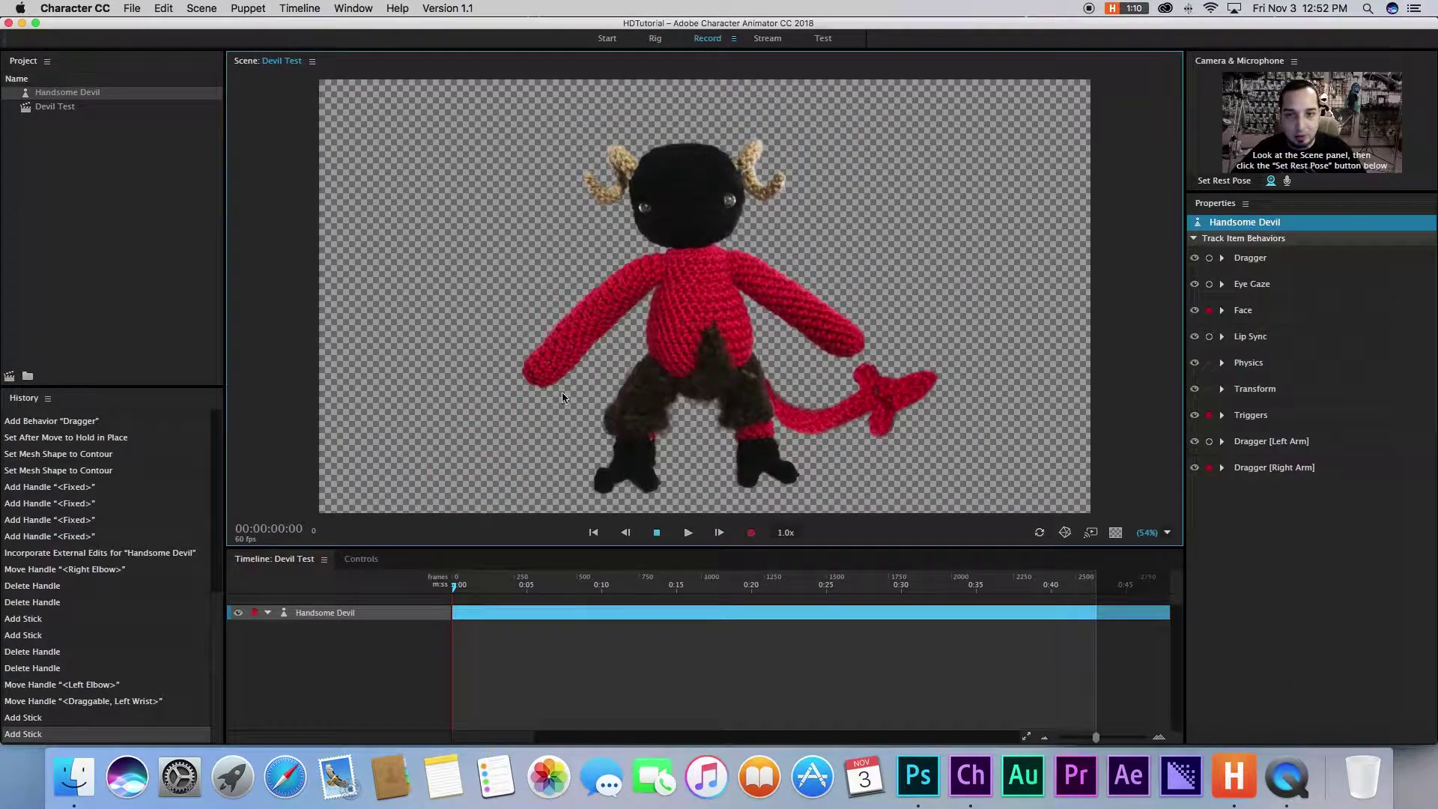
Test the bending of the right arm in the scene, arm only Dragger [Left Arm], and test the left arm across the body.
left_click_drag(547, 378, 552, 324)
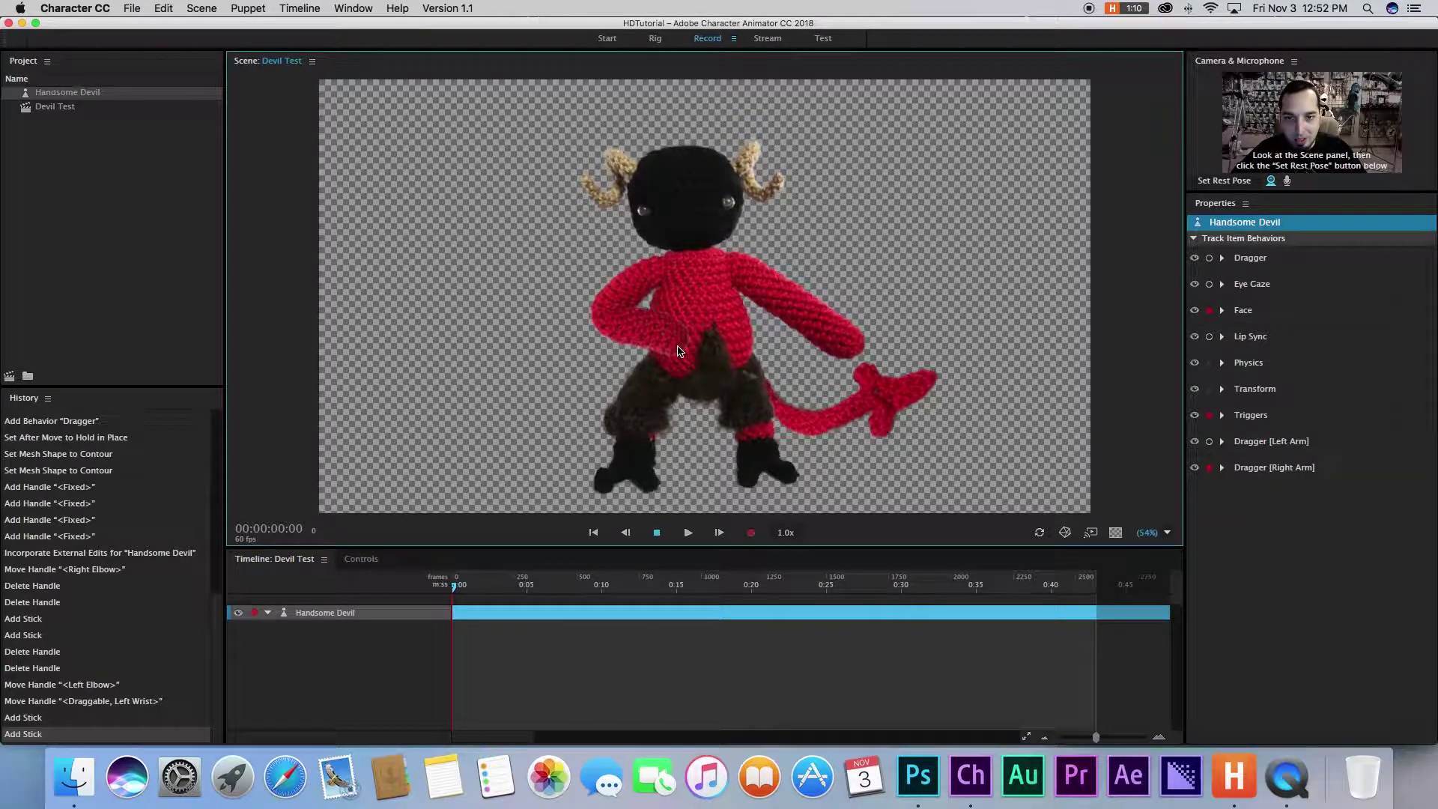
left_click_drag(680, 351, 570, 312)
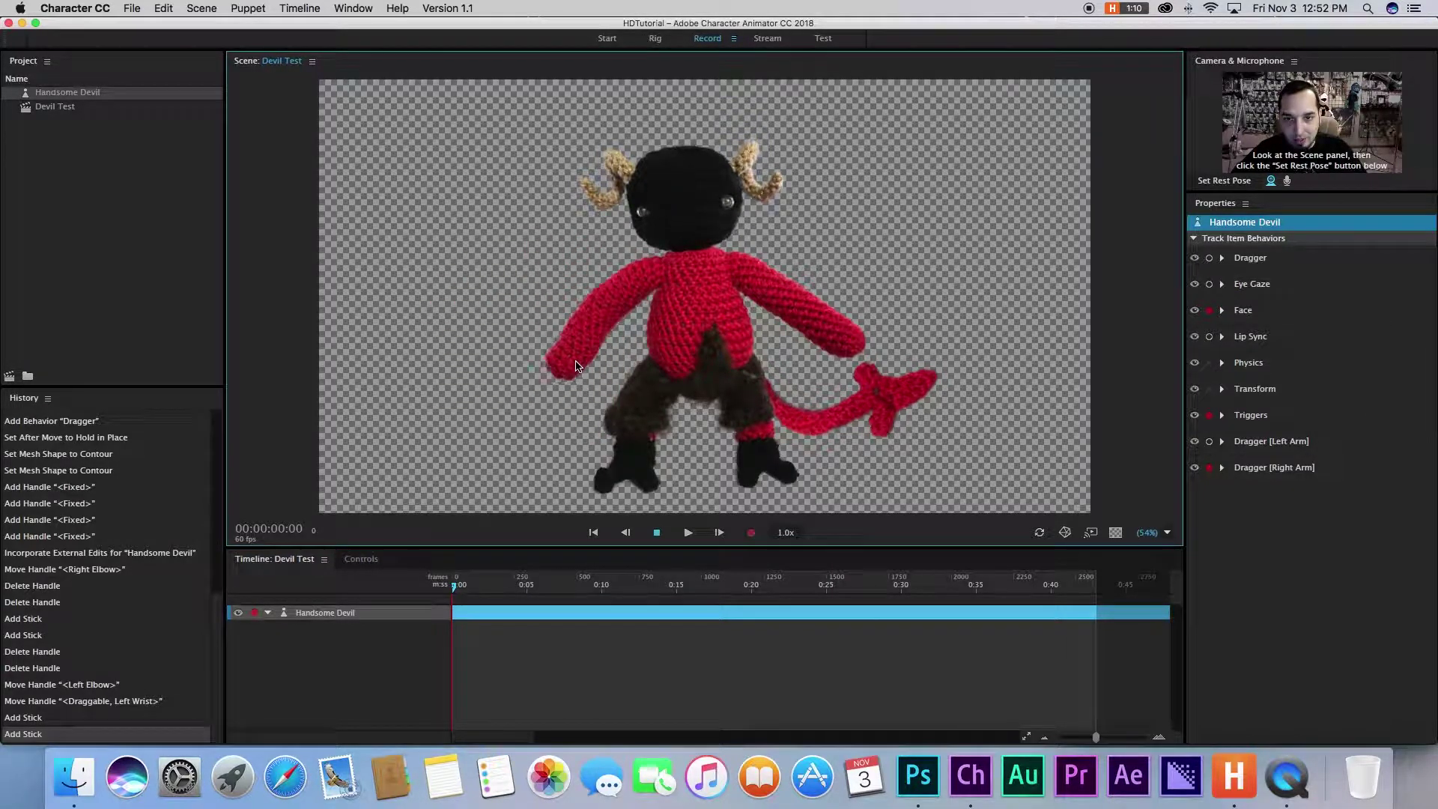
left_click(1212, 443)
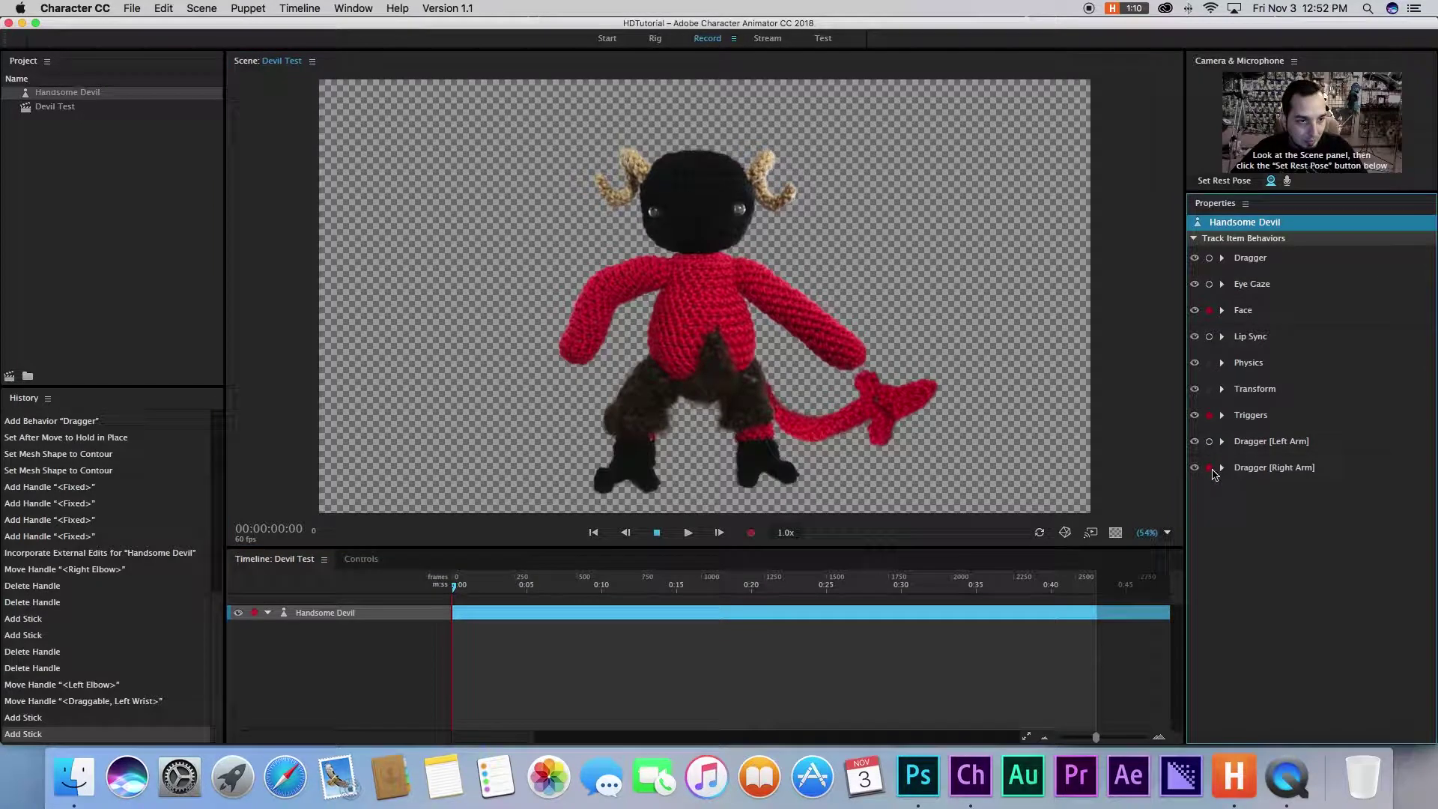
left_click(1211, 443)
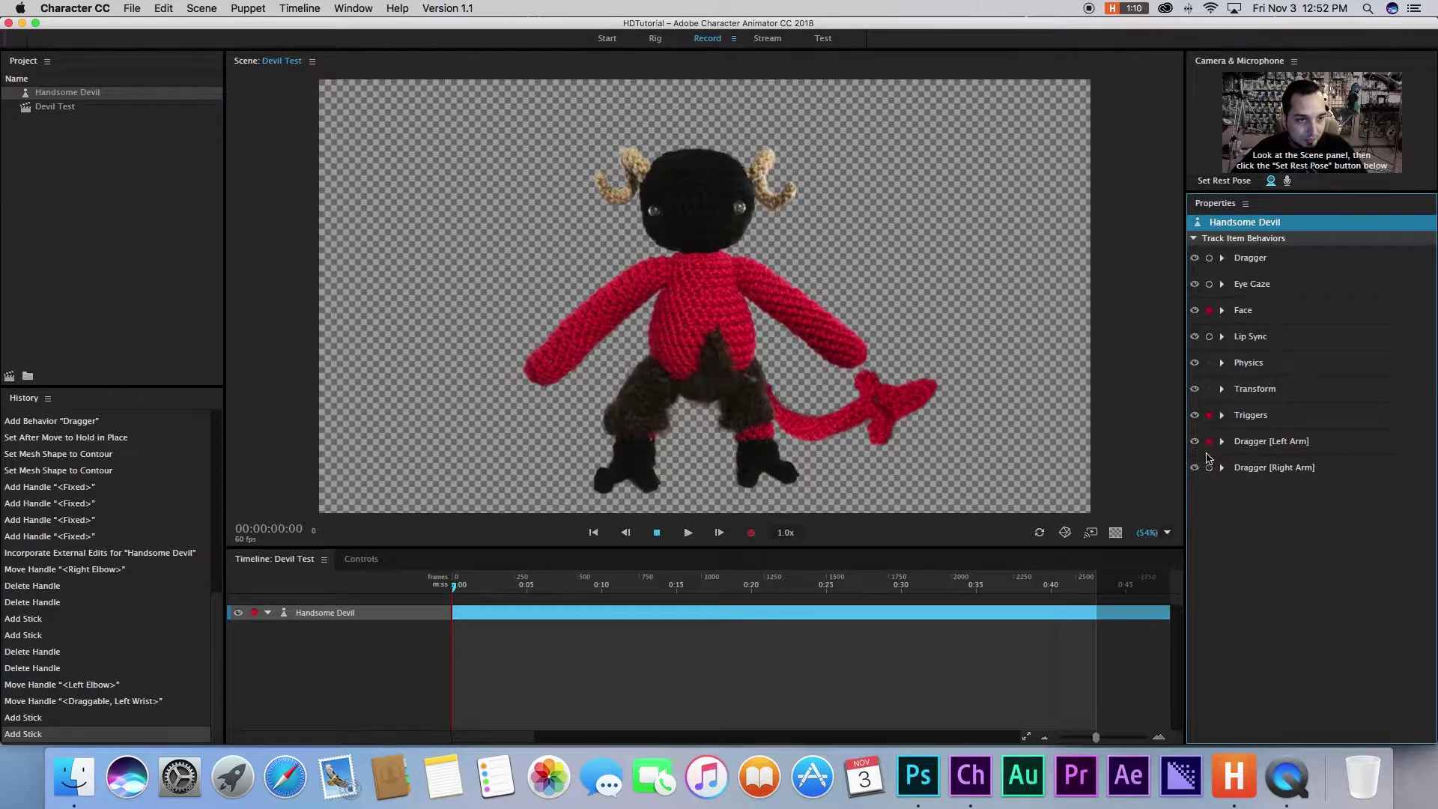
left_click(850, 346)
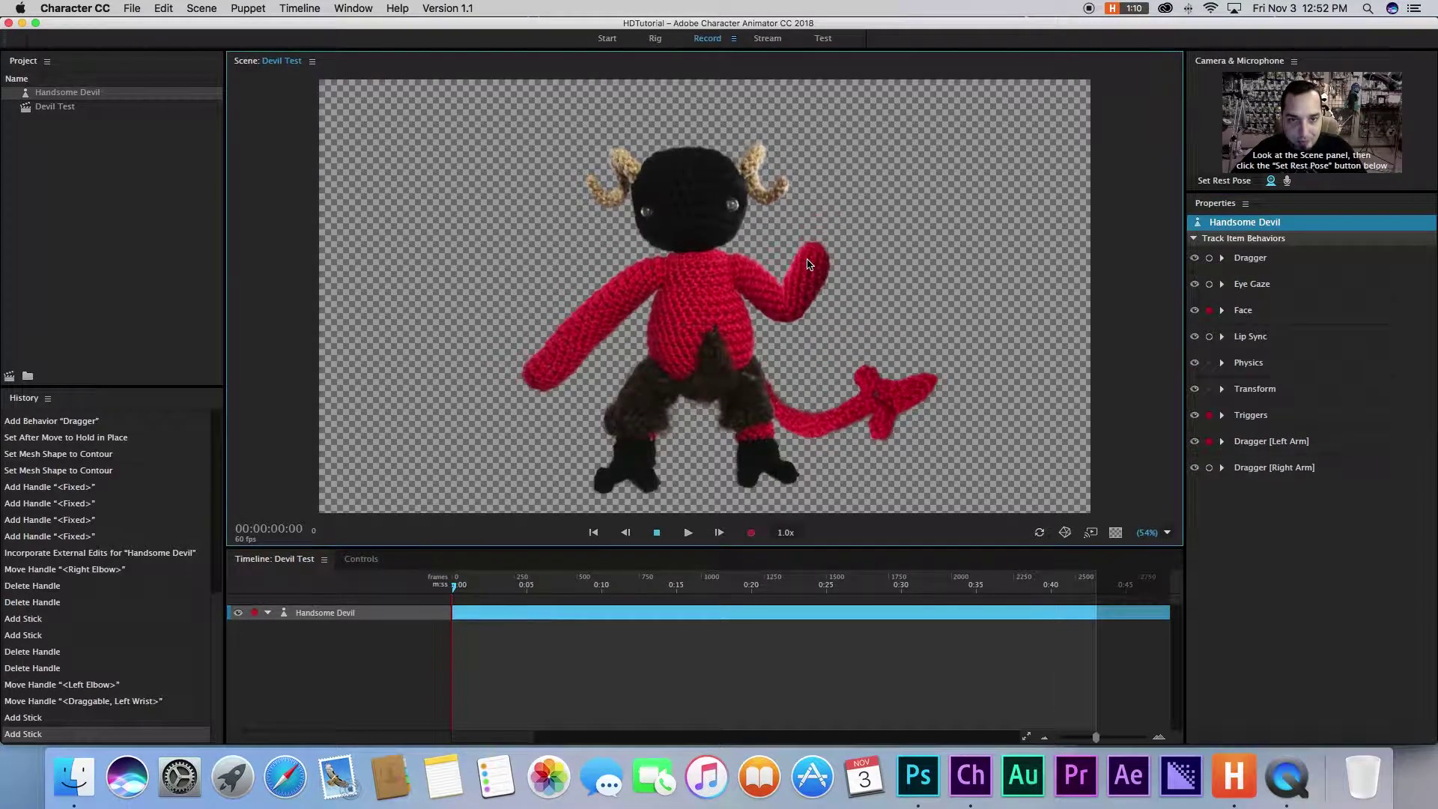
left_click_drag(813, 275, 713, 367)
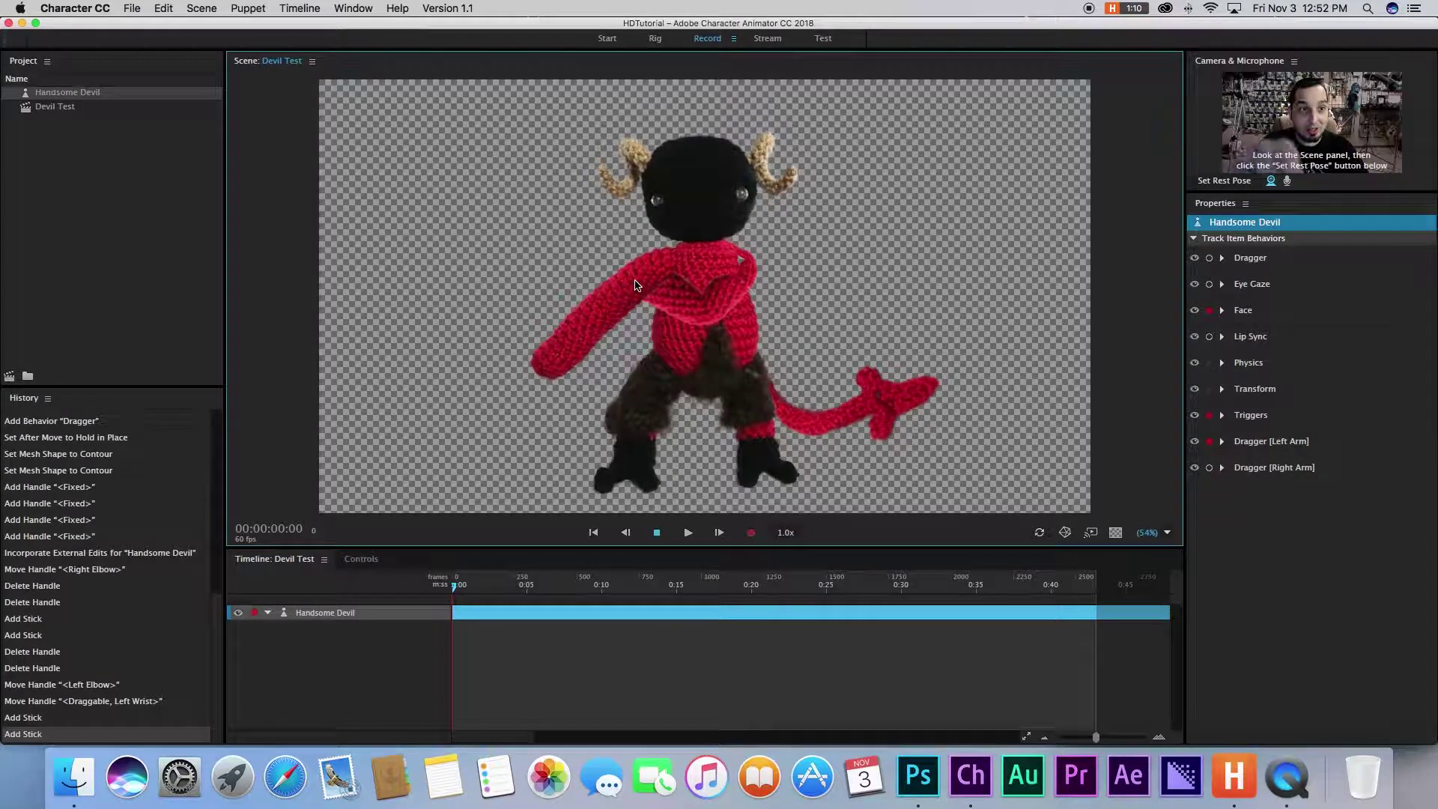
left_click_drag(635, 284, 834, 322)
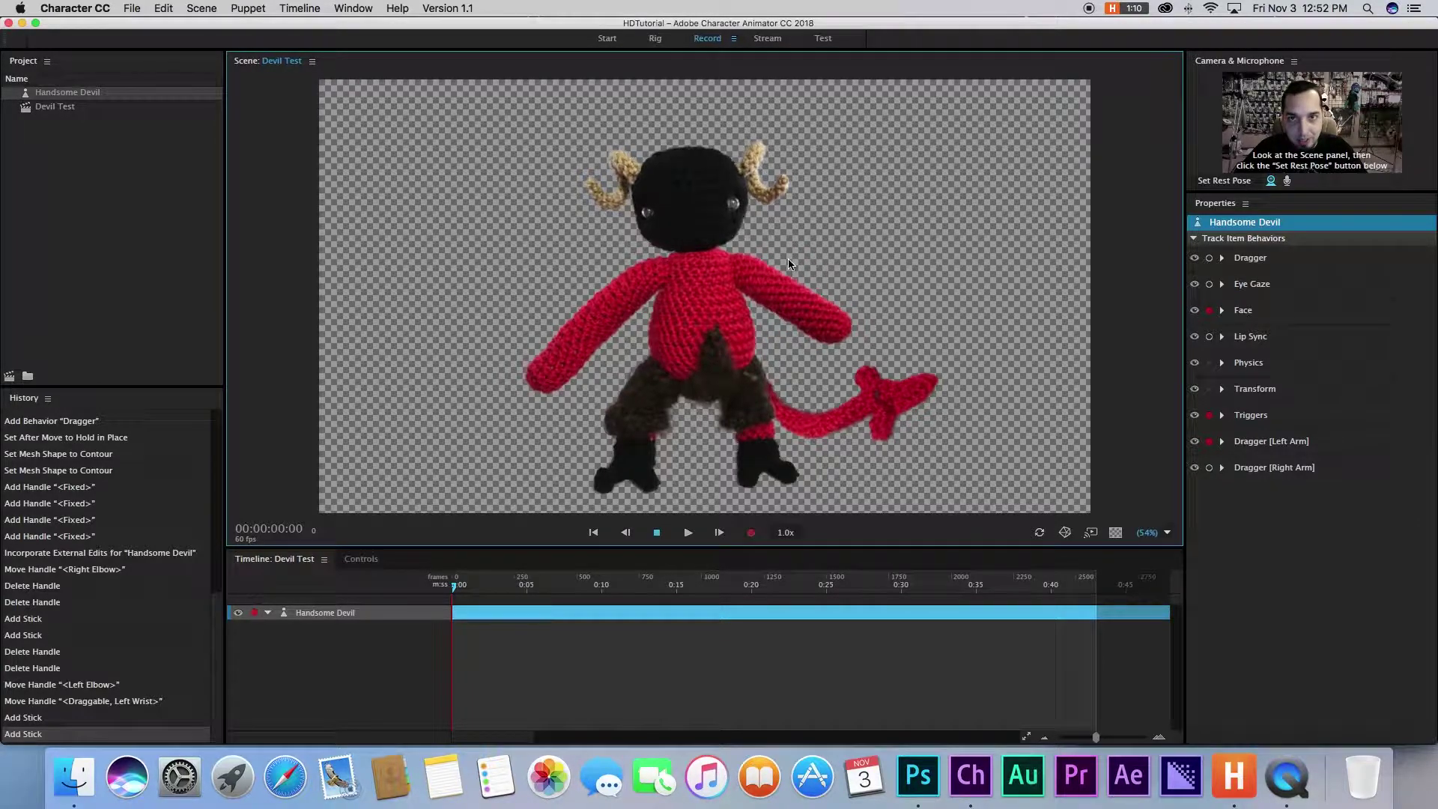
In the Rig workspace, add a Fixed pin between the two existing shoulder pins of the Right Arm and return to the Record workspace.
left_click(656, 39)
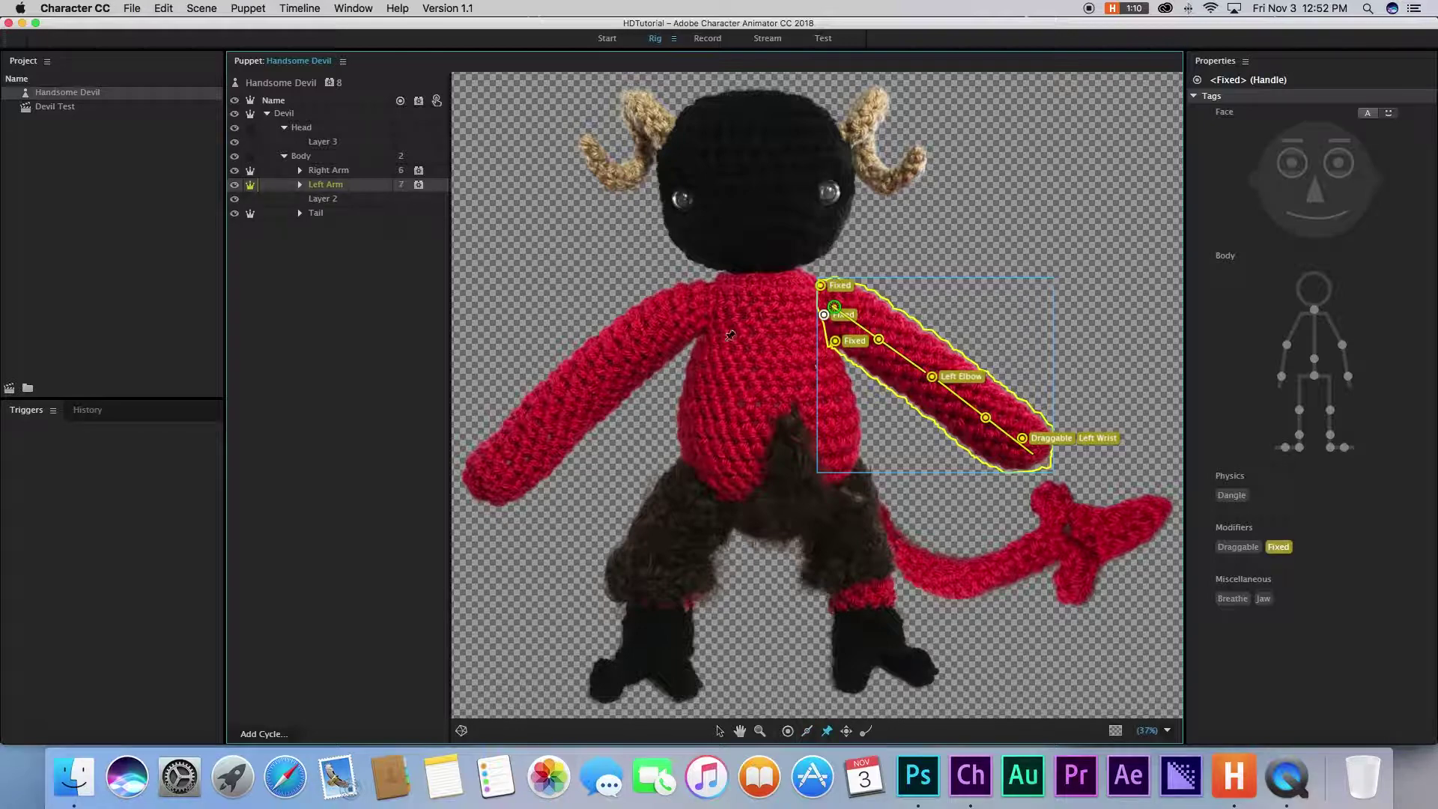
left_click(368, 170)
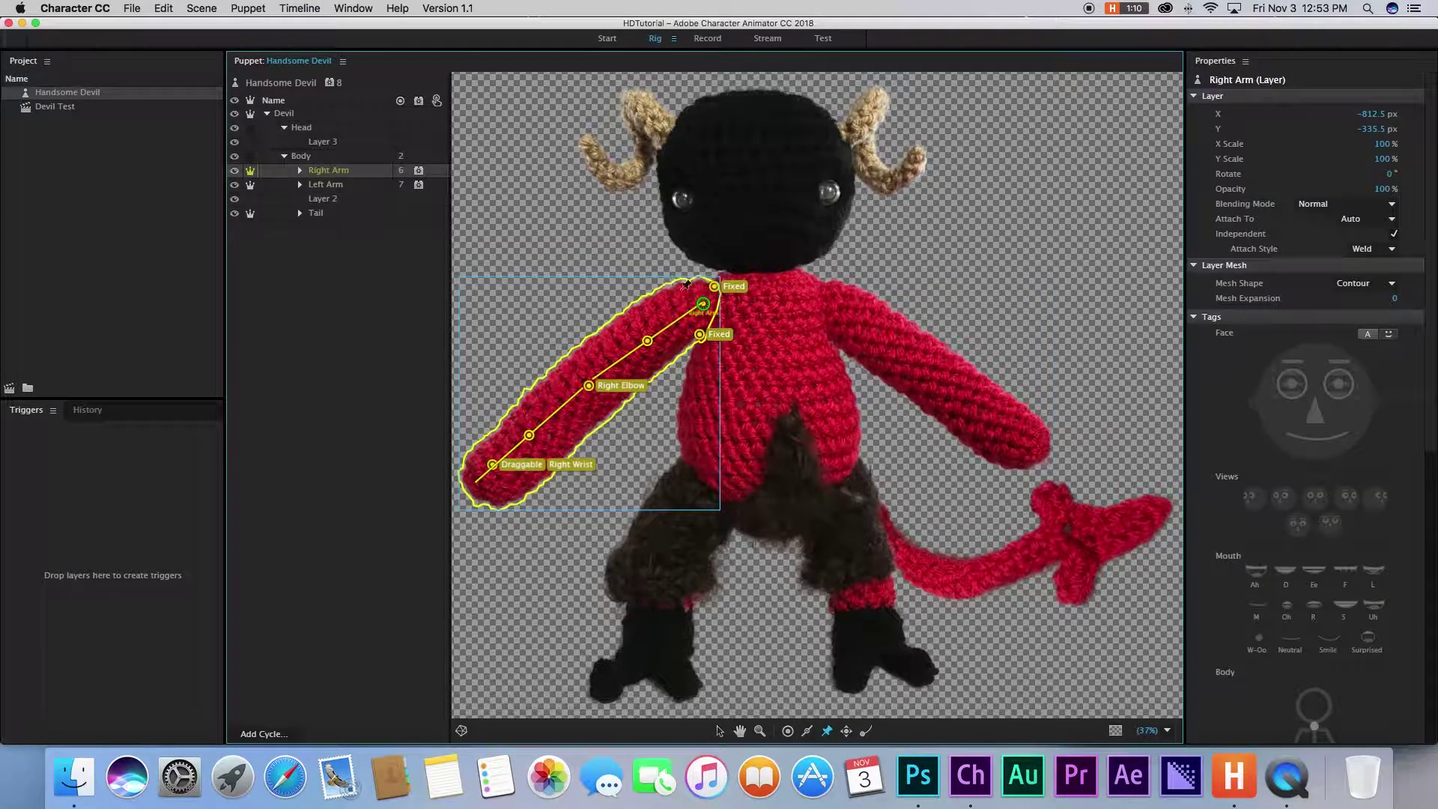
left_click(712, 313)
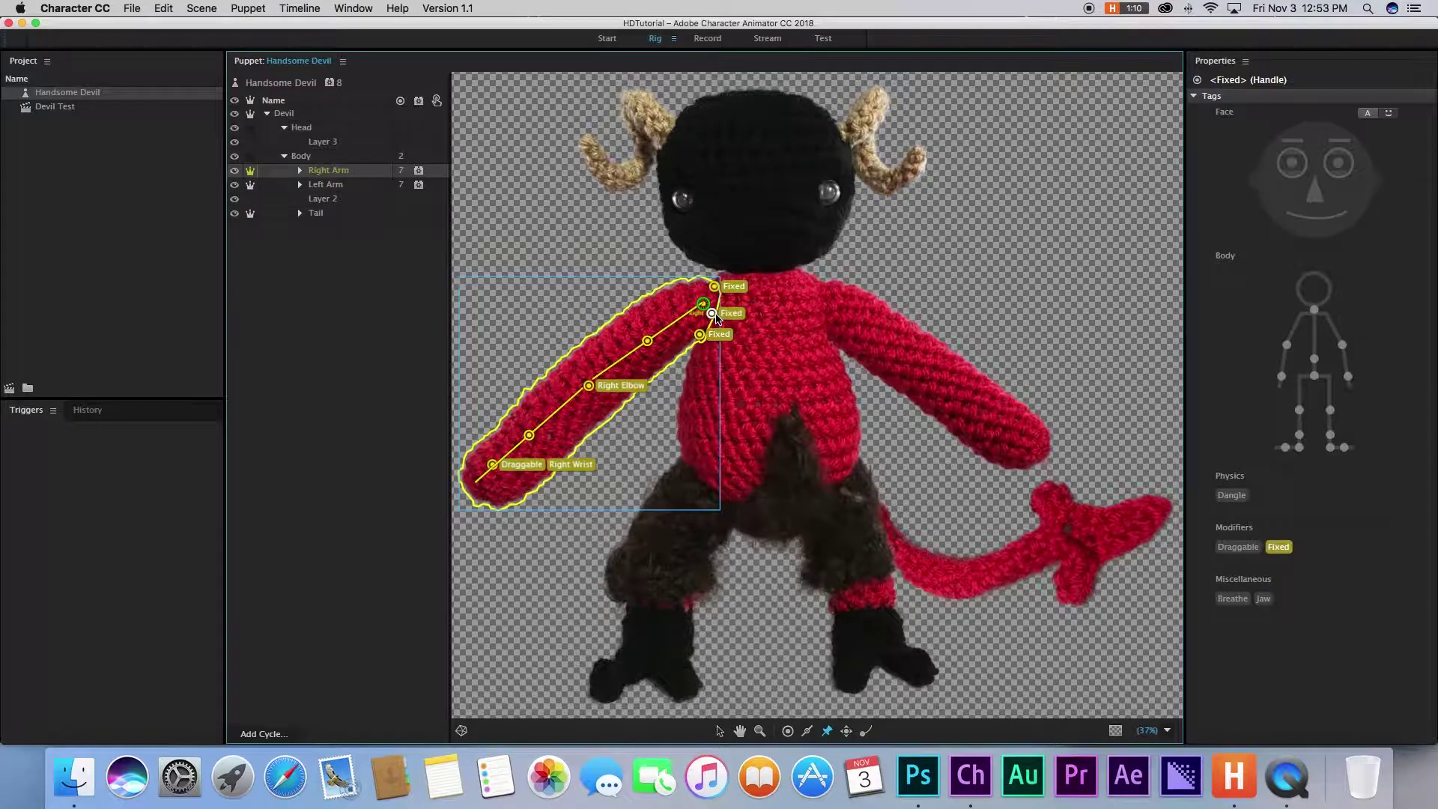
left_click(707, 38)
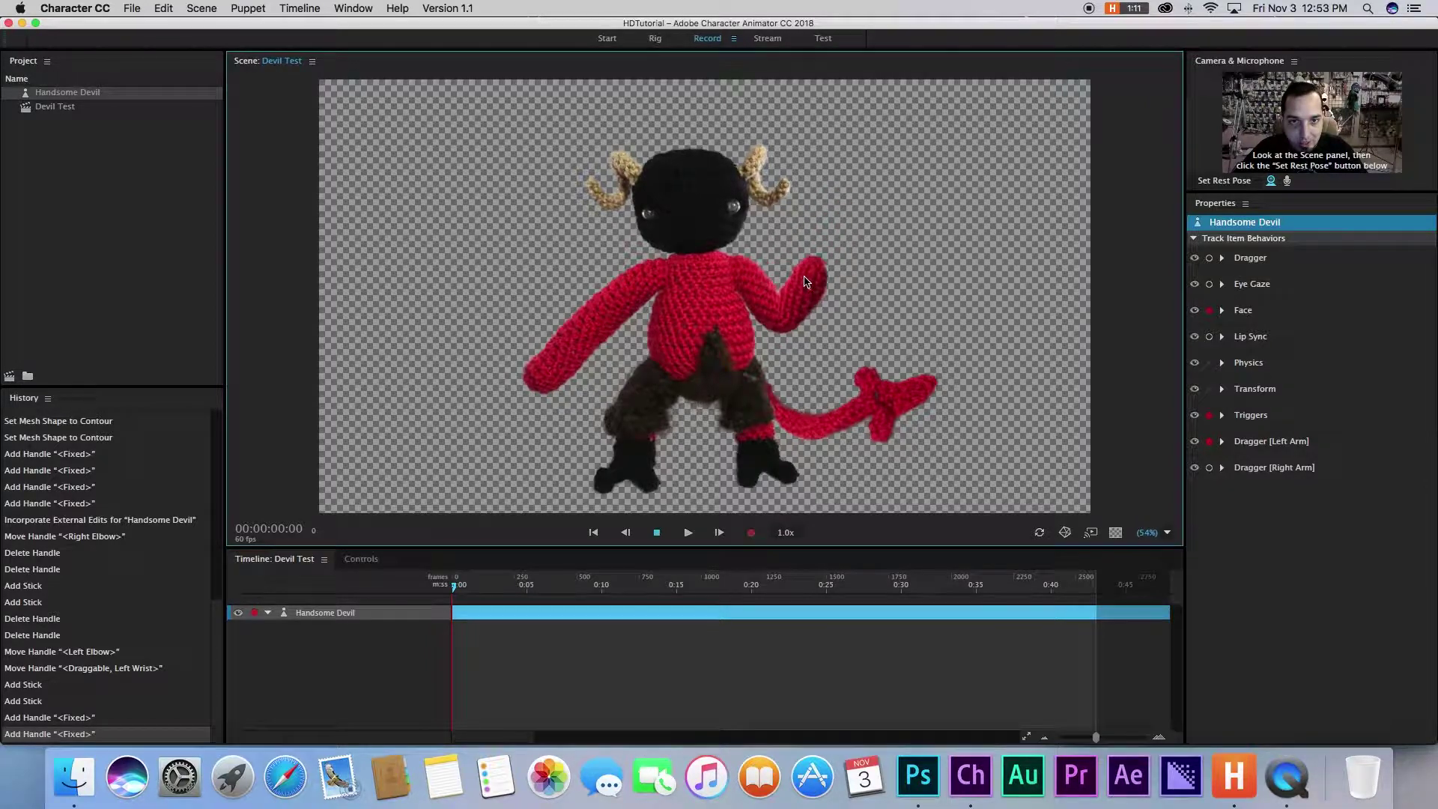
In the Rig workspace, move the Tail layer's handle onto the devil's hips and, inside the Tail puppet, to the base of the tail.
left_click(656, 38)
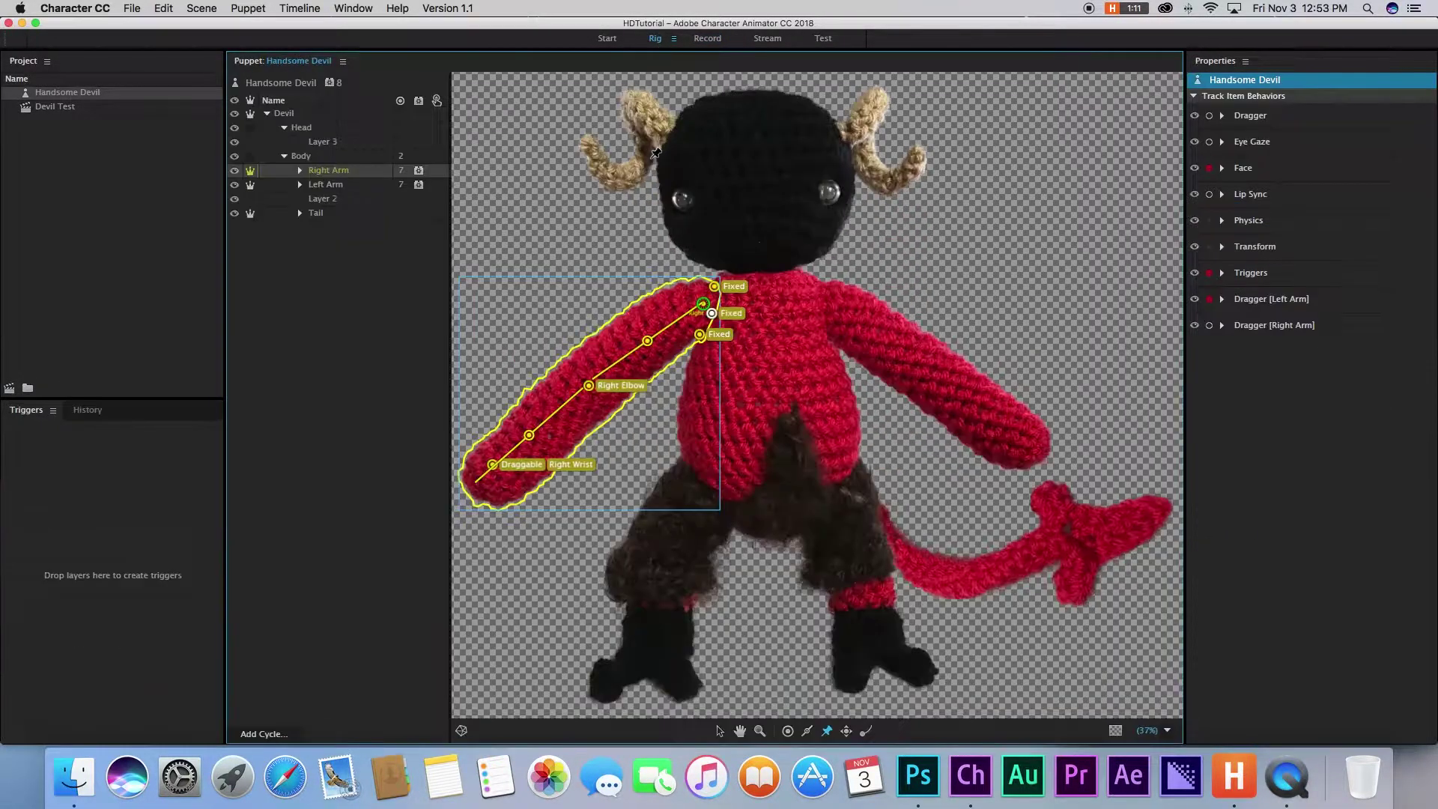
left_click(328, 216)
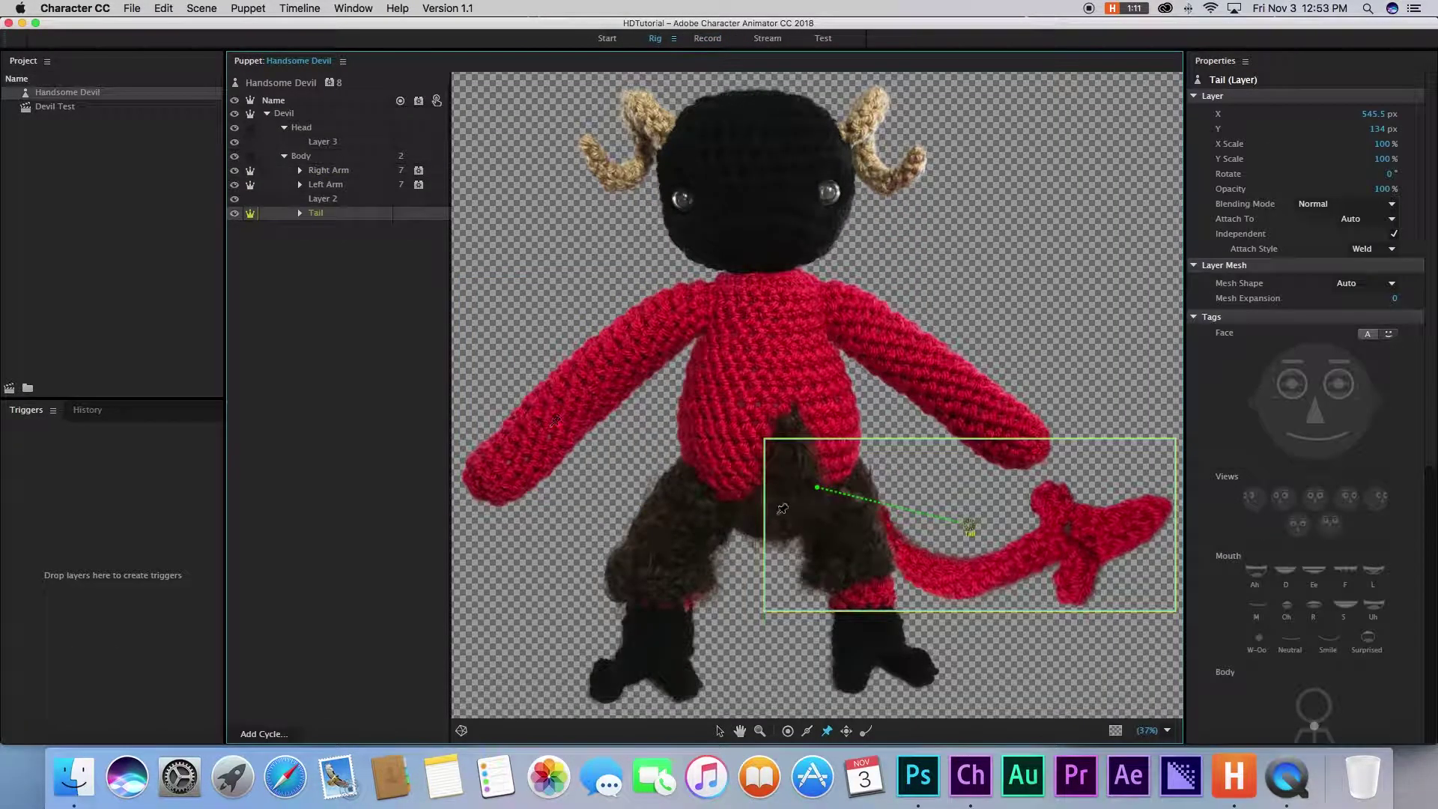
left_click_drag(959, 526, 806, 482)
double_click(316, 213)
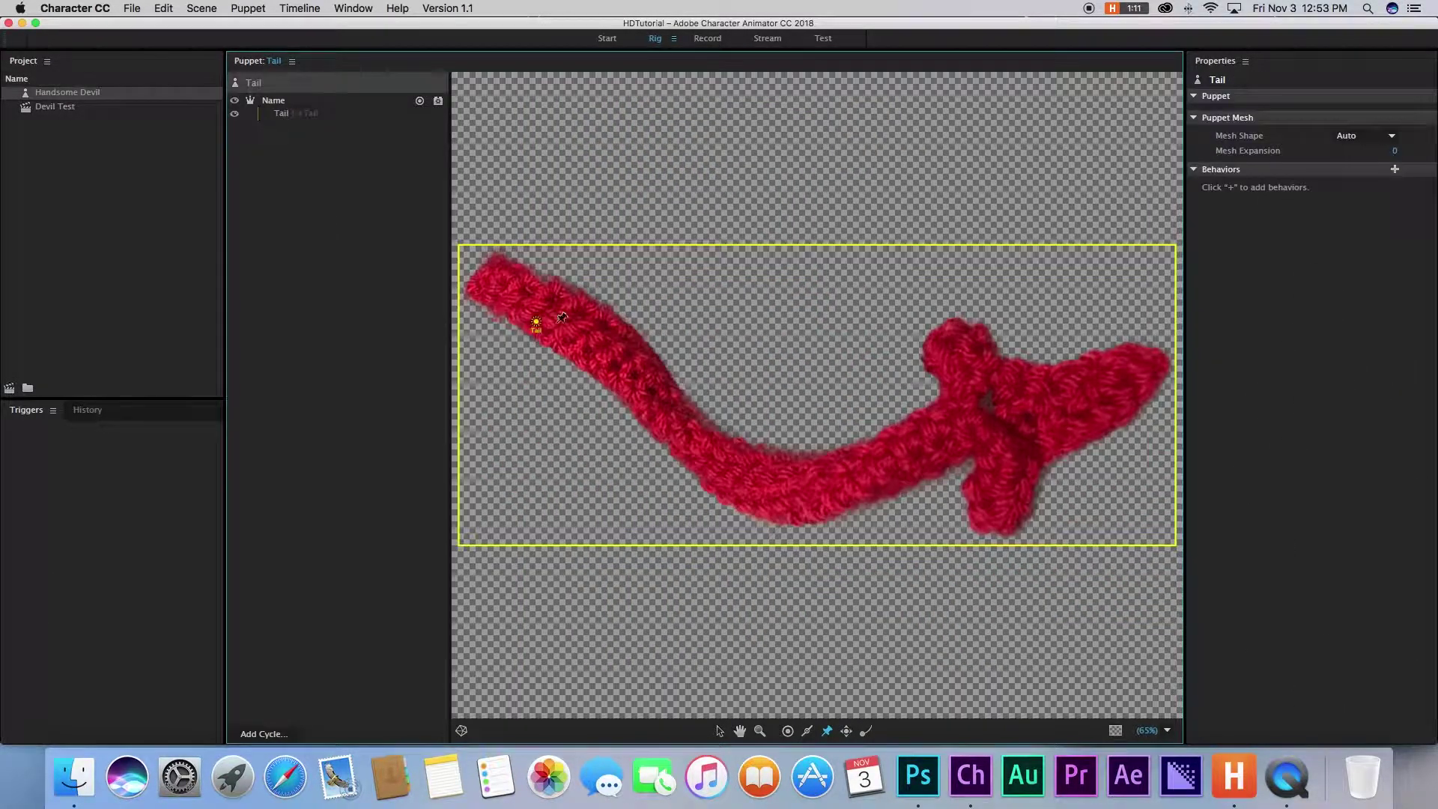
left_click(496, 282)
Add a Draggable handle at the tail's tip and give the Tail puppet a Dragger behavior with After Move set to Hold in Place.
left_click(1143, 368)
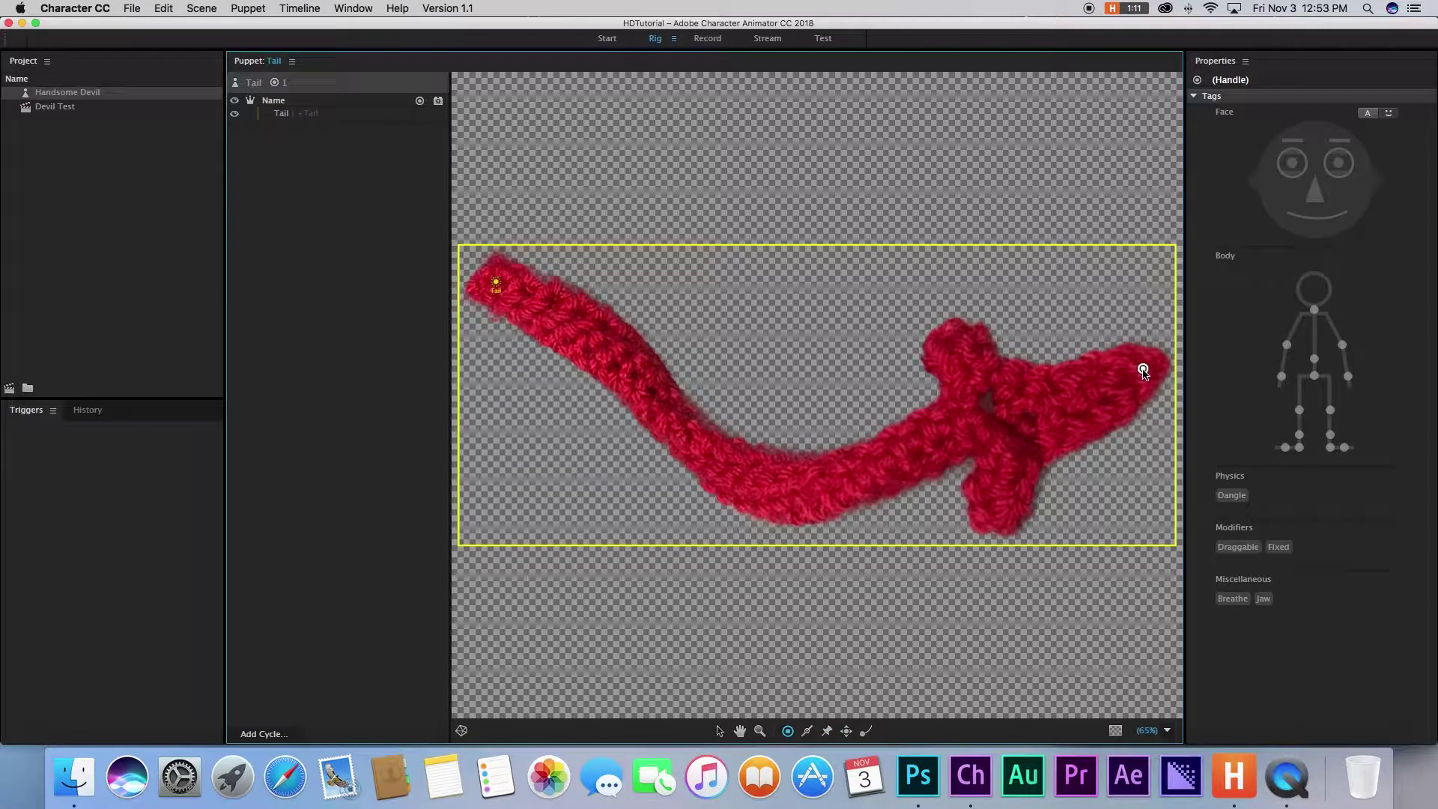
left_click(1237, 547)
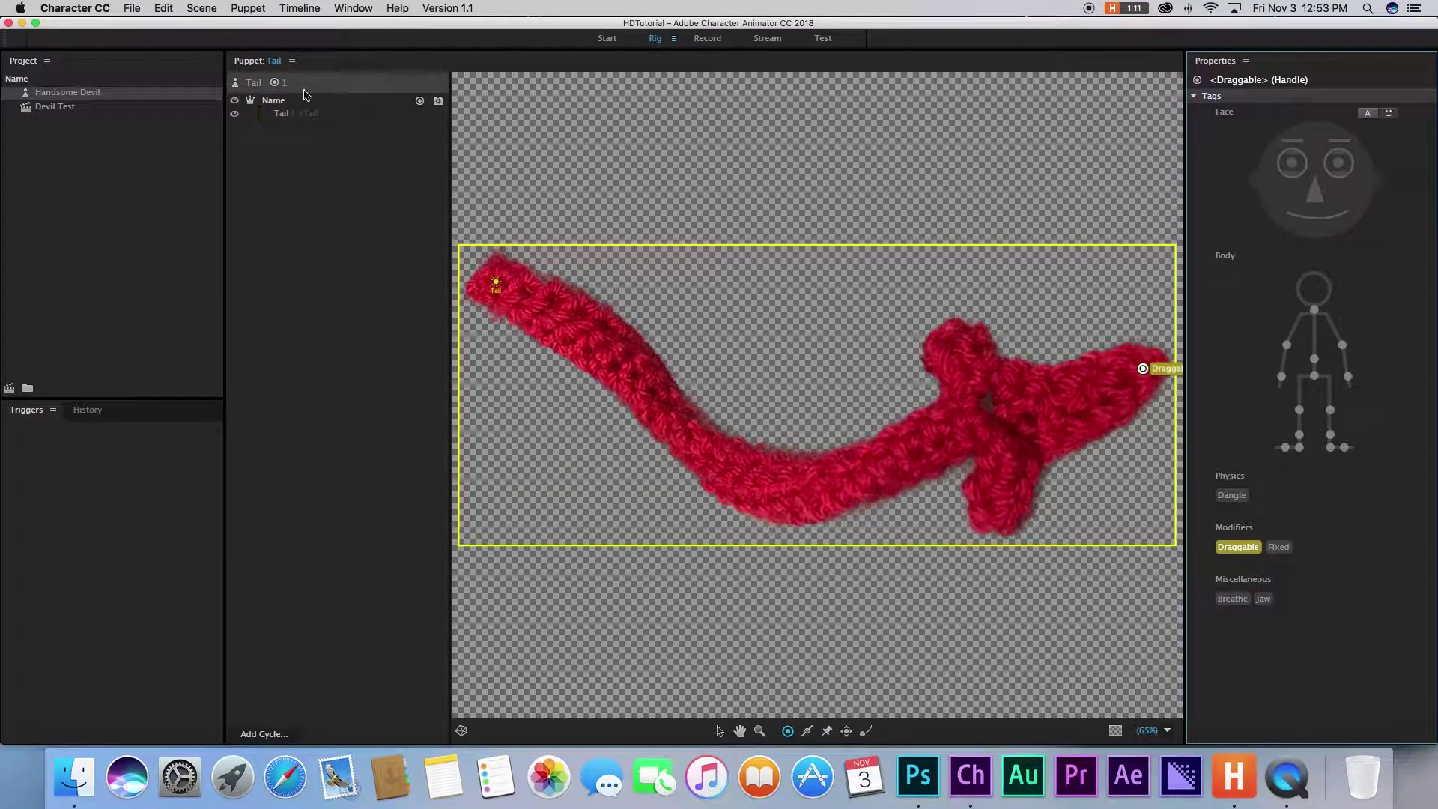
left_click(303, 113)
left_click(1395, 170)
left_click(1348, 227)
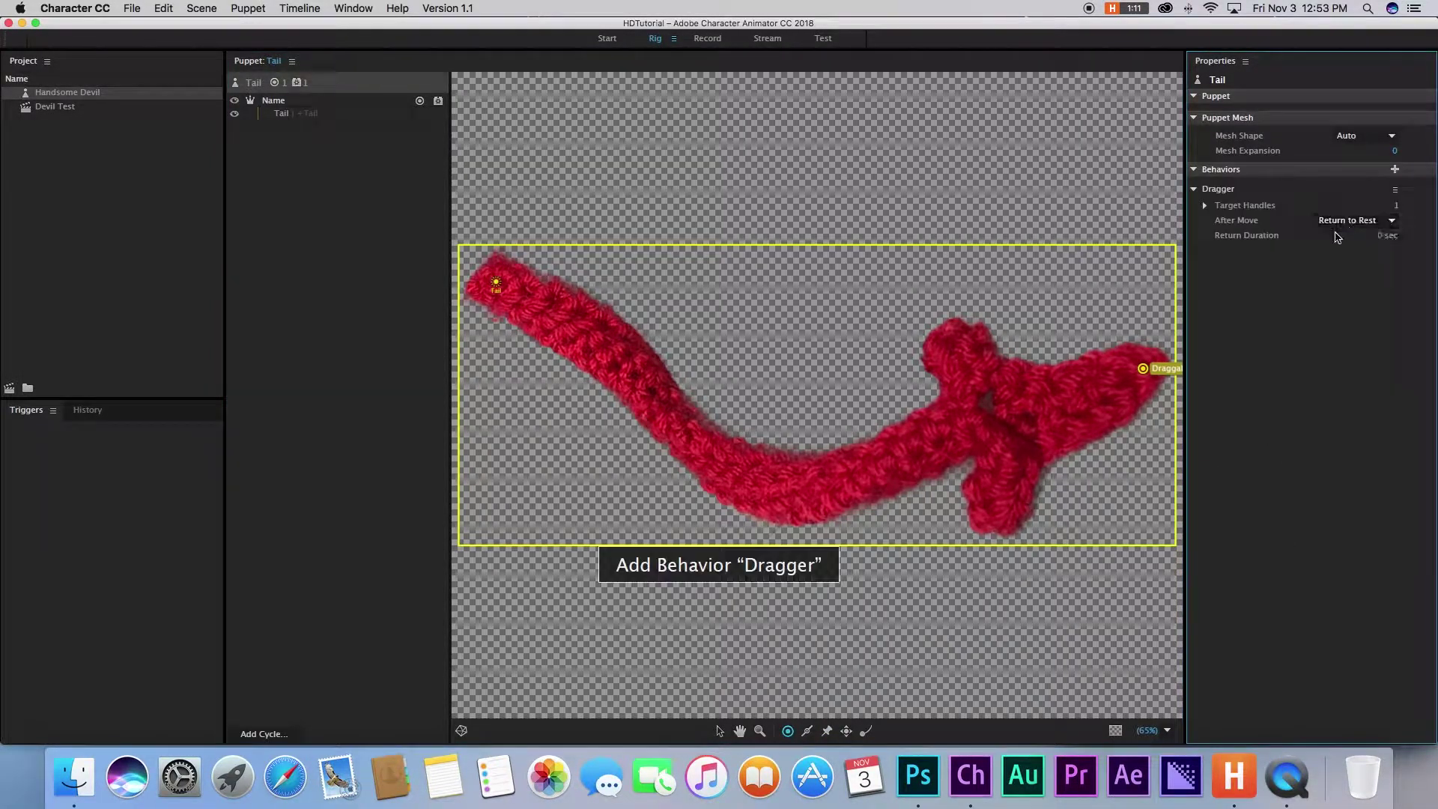
left_click(1349, 253)
In the Record workspace, disarm Dragger [Left Arm] and test the tail by pulling its tip across behind the legs.
left_click(709, 42)
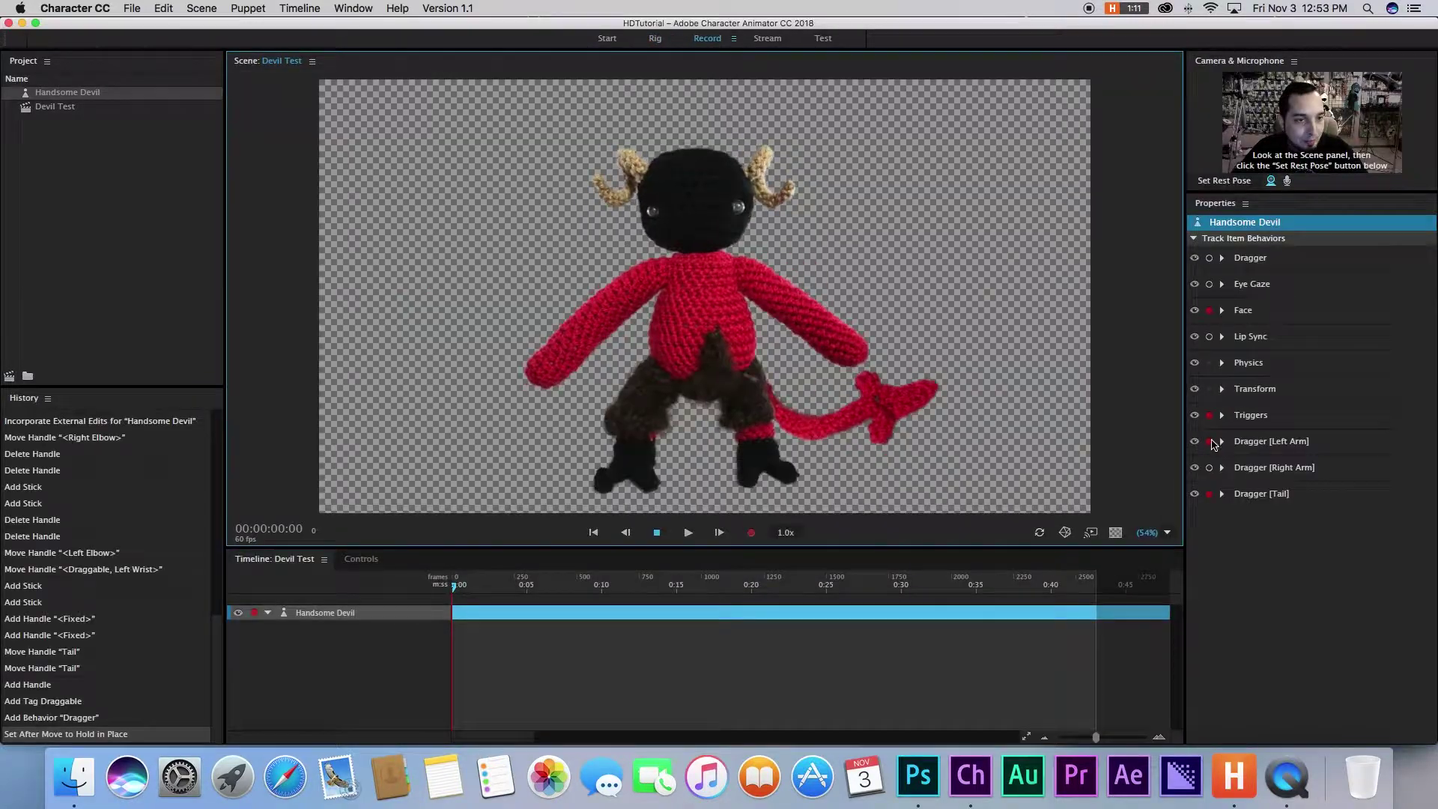
left_click(1210, 442)
left_click_drag(931, 405, 517, 438)
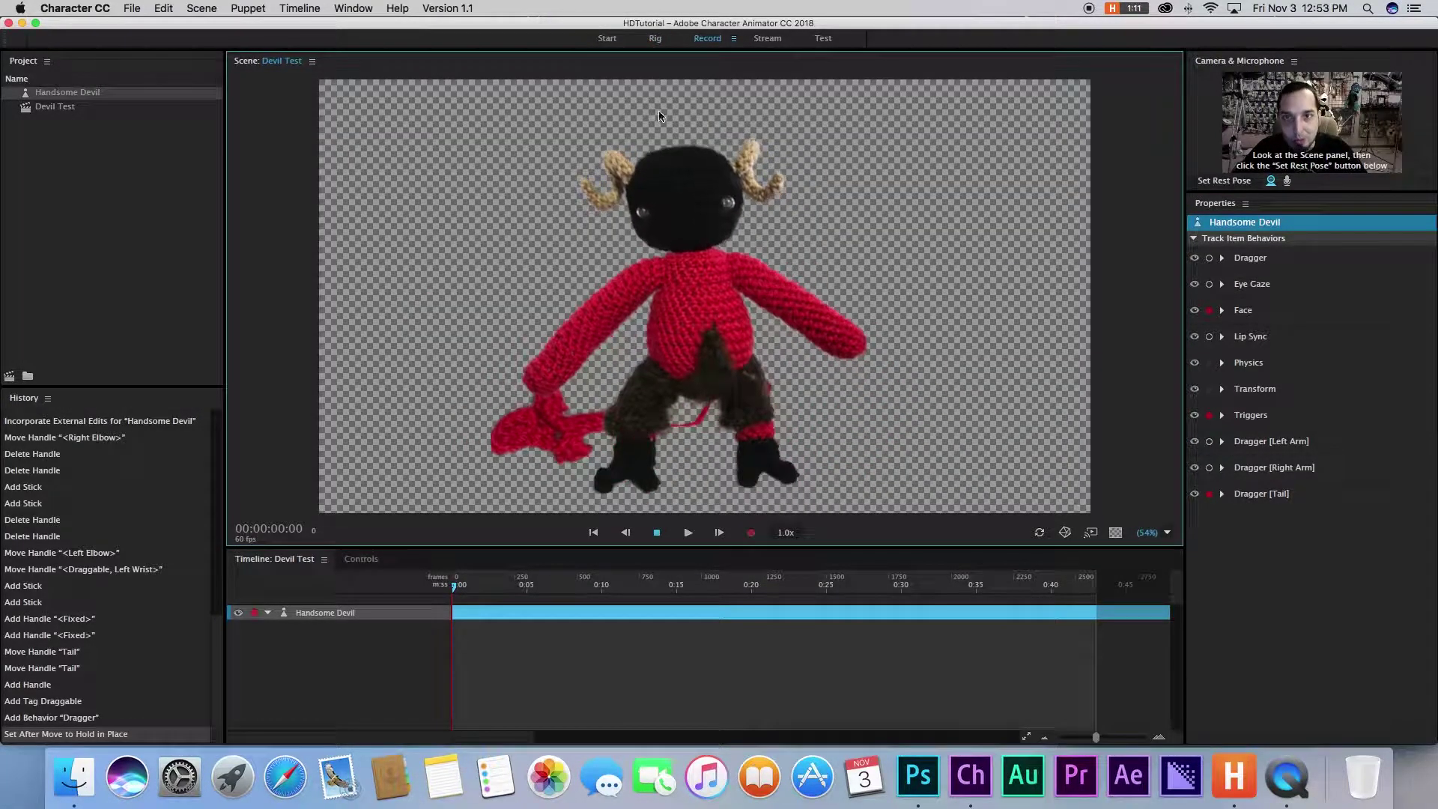
Set the Tail puppet's Mesh Shape to Contour in the Rig workspace and test the tail's movement again in the Record workspace.
left_click(655, 39)
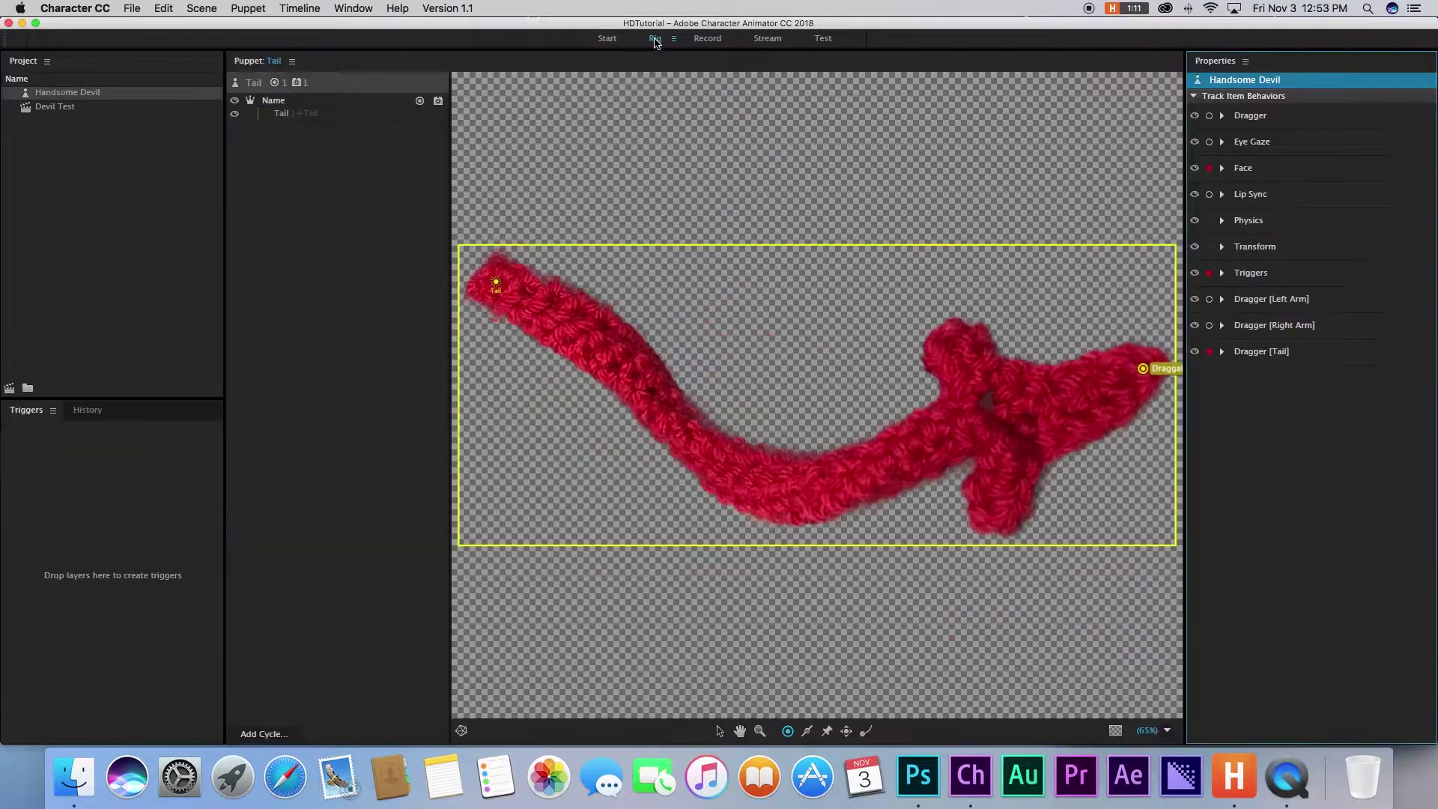
left_click(298, 89)
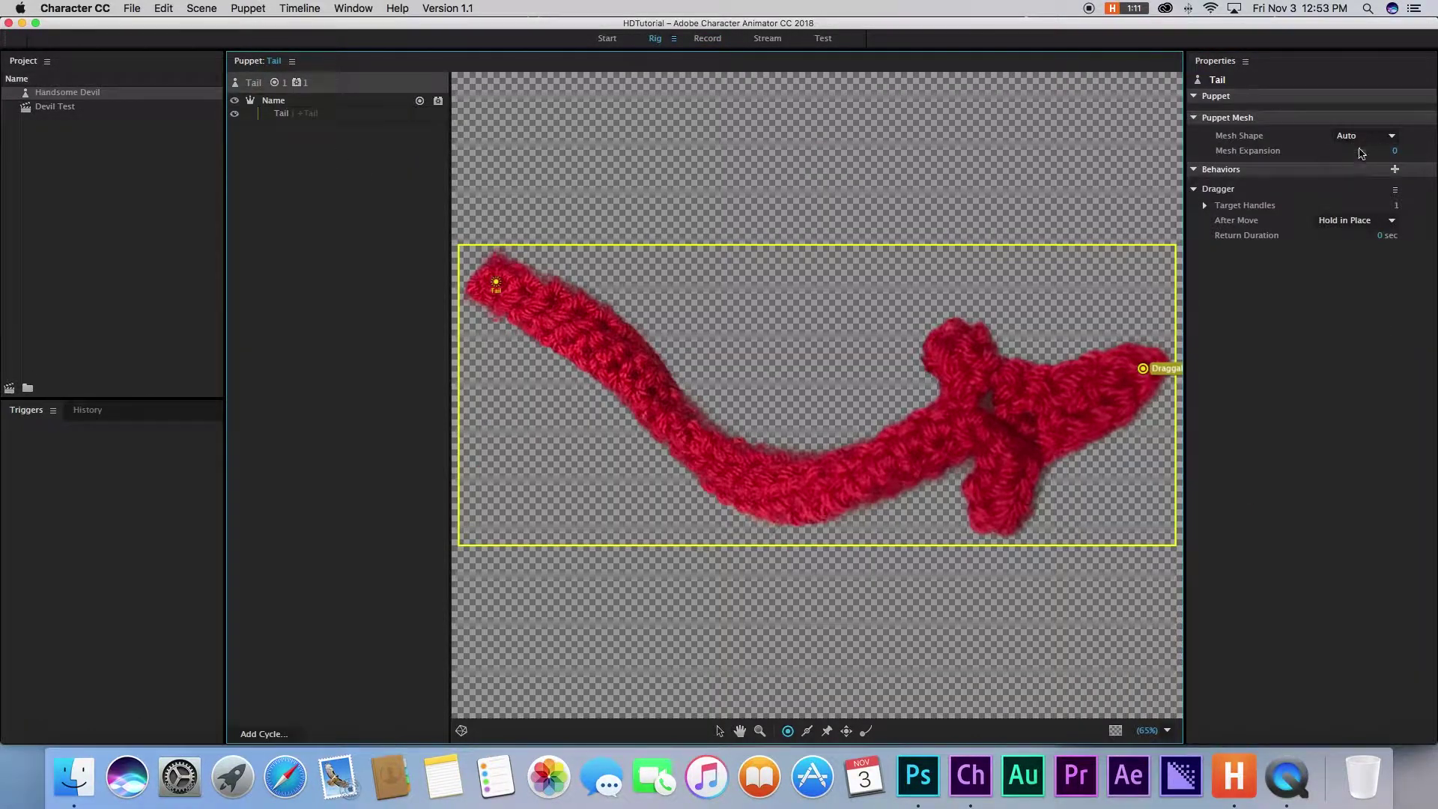
left_click(1361, 138)
left_click(1367, 188)
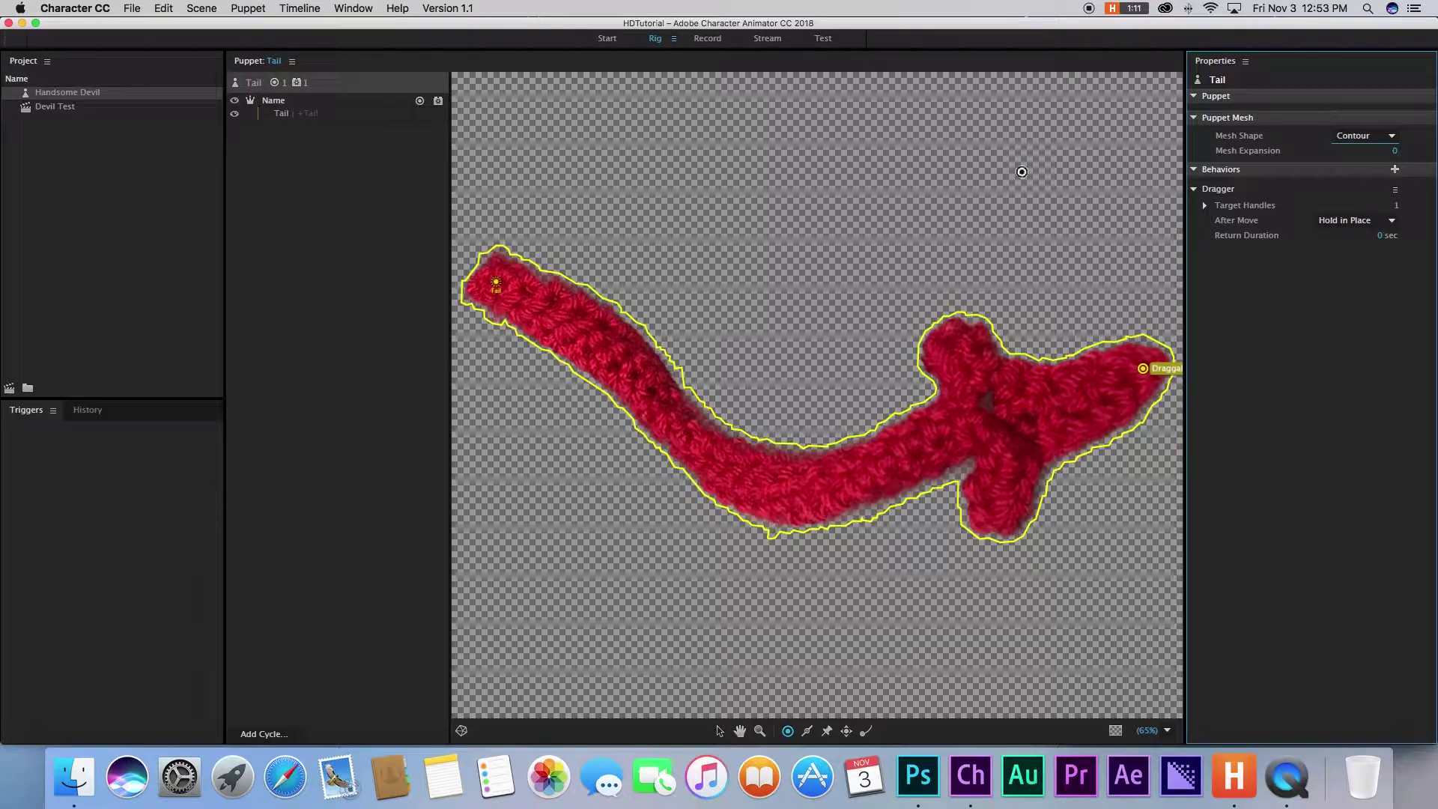
left_click(708, 38)
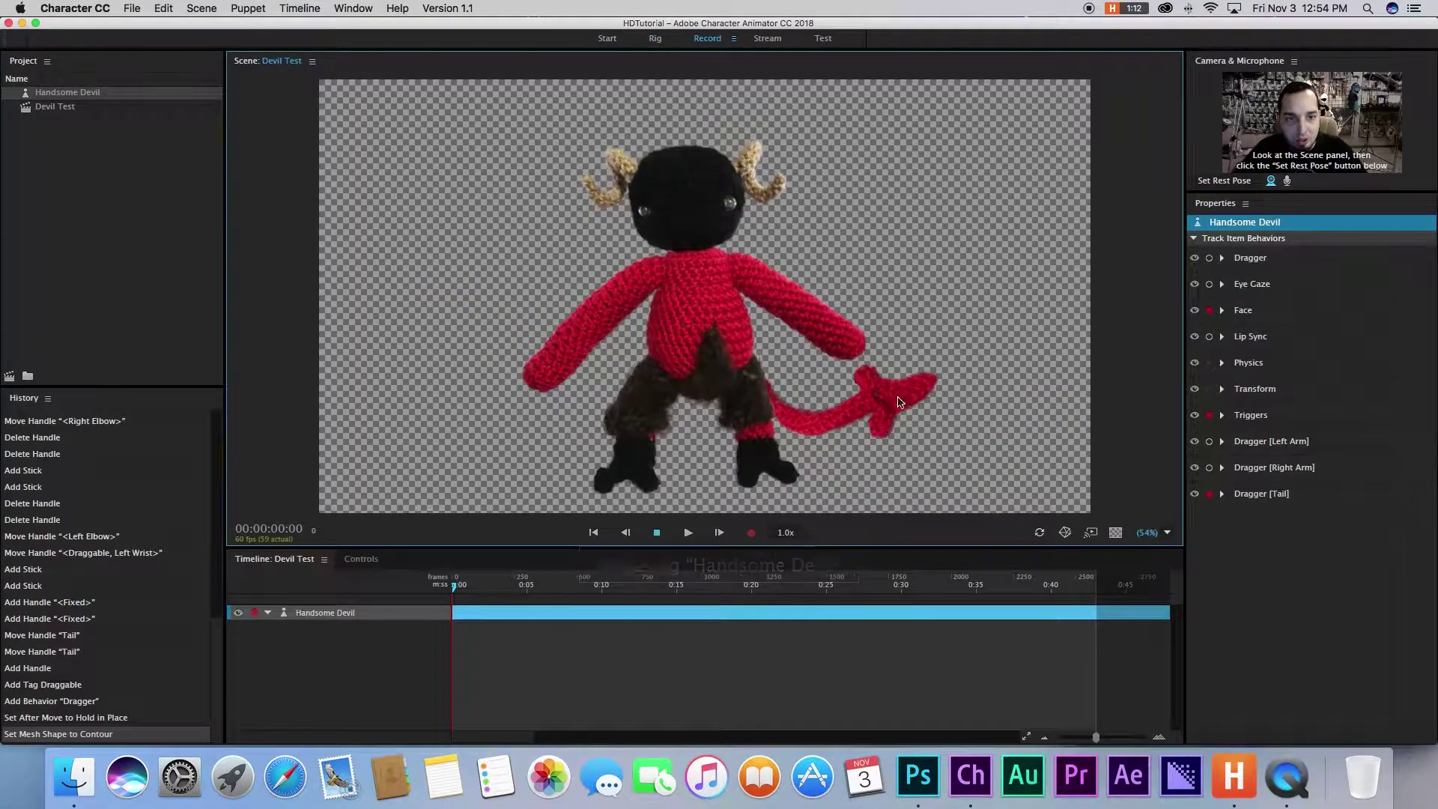
left_click_drag(484, 475, 929, 390)
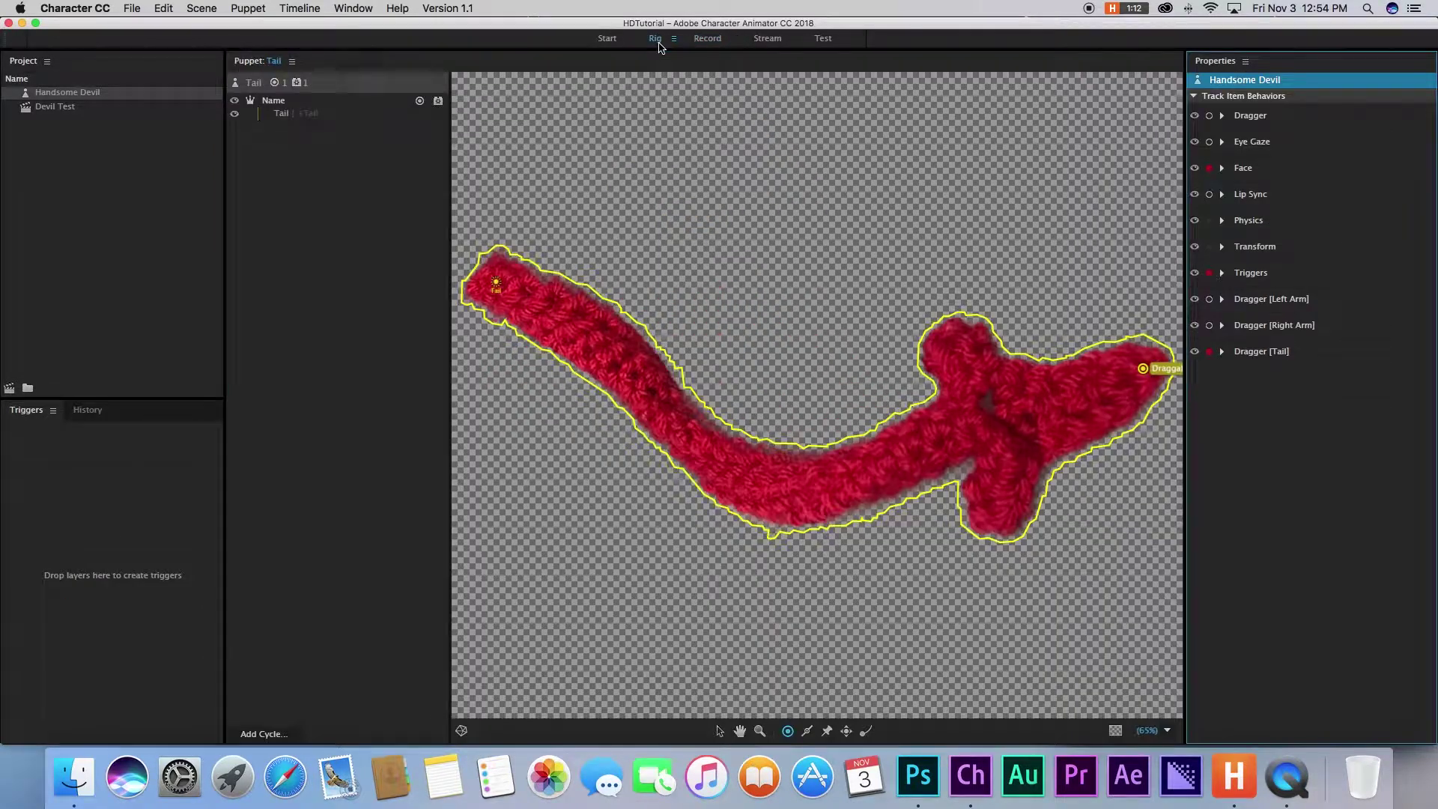
Place a chain of ten sticks along the tail's curve from its base to the arrowhead and test the tail in the Record workspace.
left_click(655, 38)
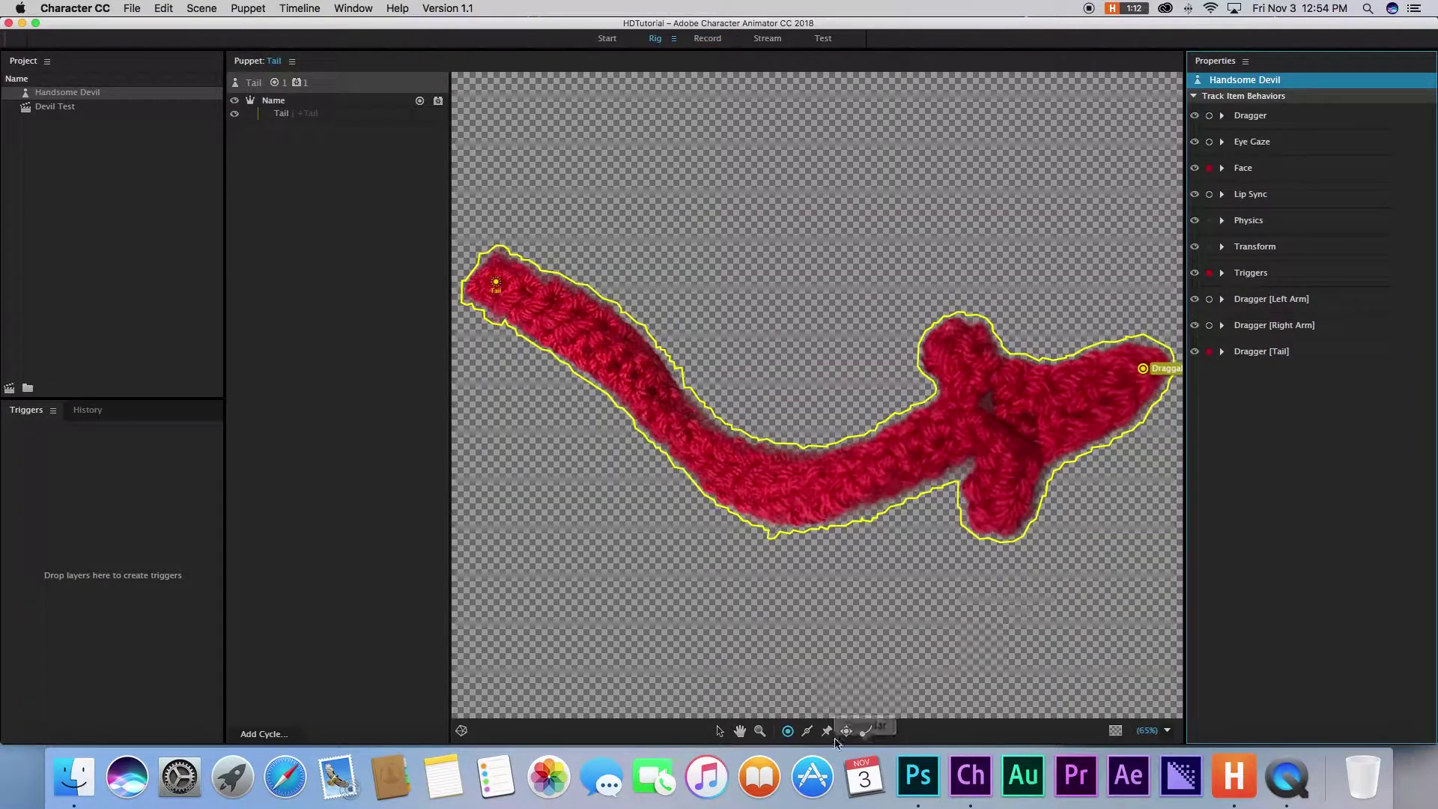
left_click(806, 731)
mouse_move(506, 291)
left_mouse_down()
mouse_move(591, 343)
mouse_move(749, 482)
mouse_move(796, 488)
mouse_move(960, 426)
left_mouse_up()
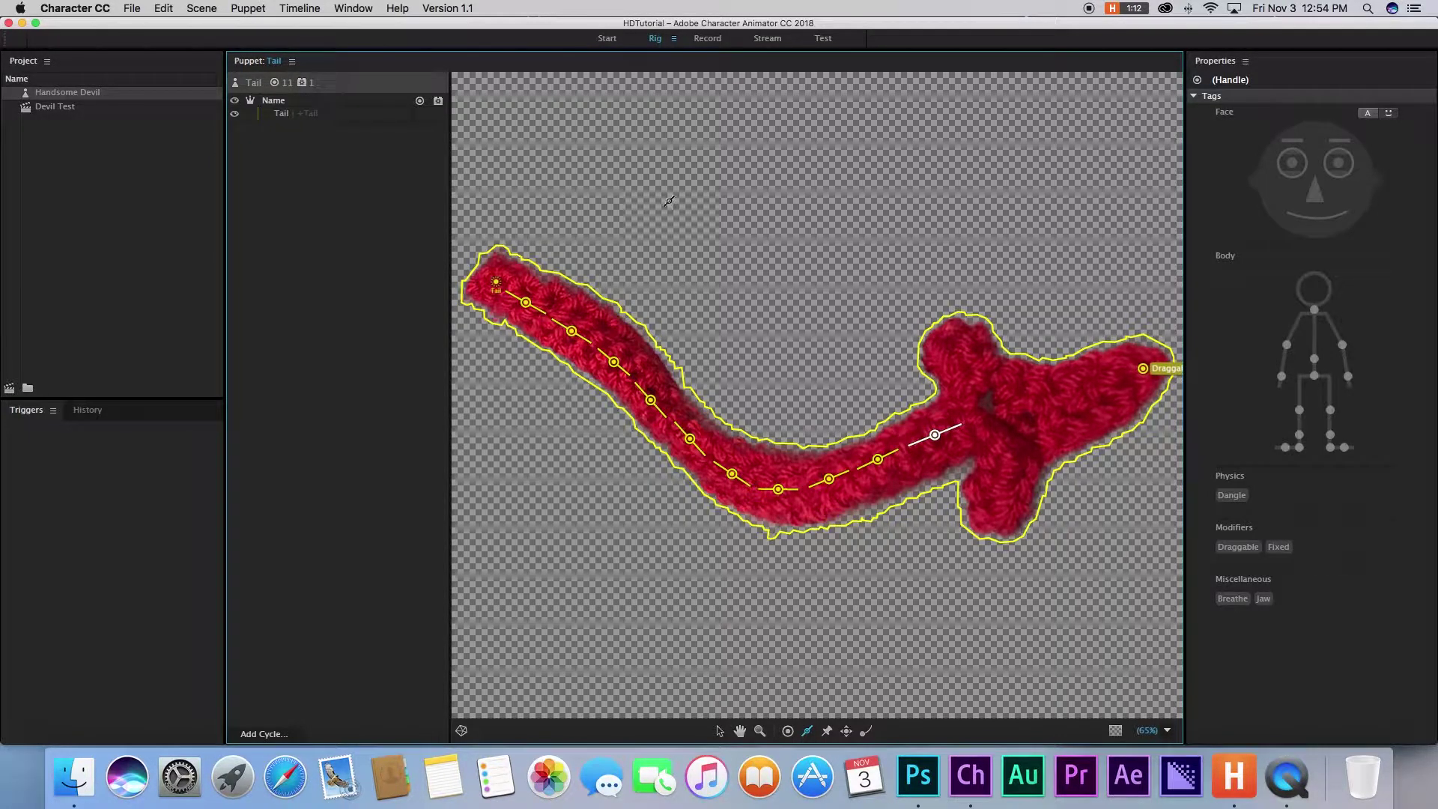
left_click(707, 38)
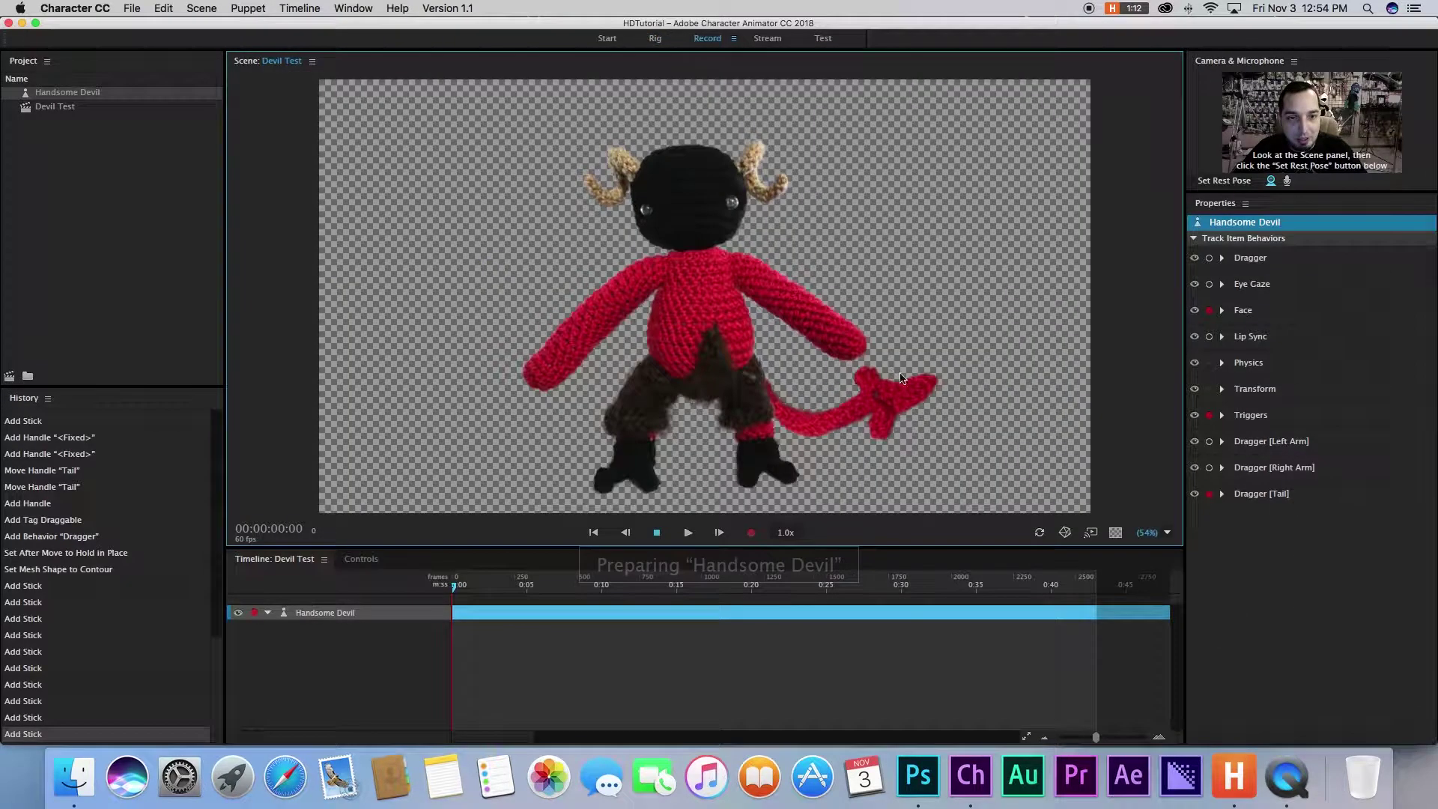
left_click_drag(902, 378, 872, 417)
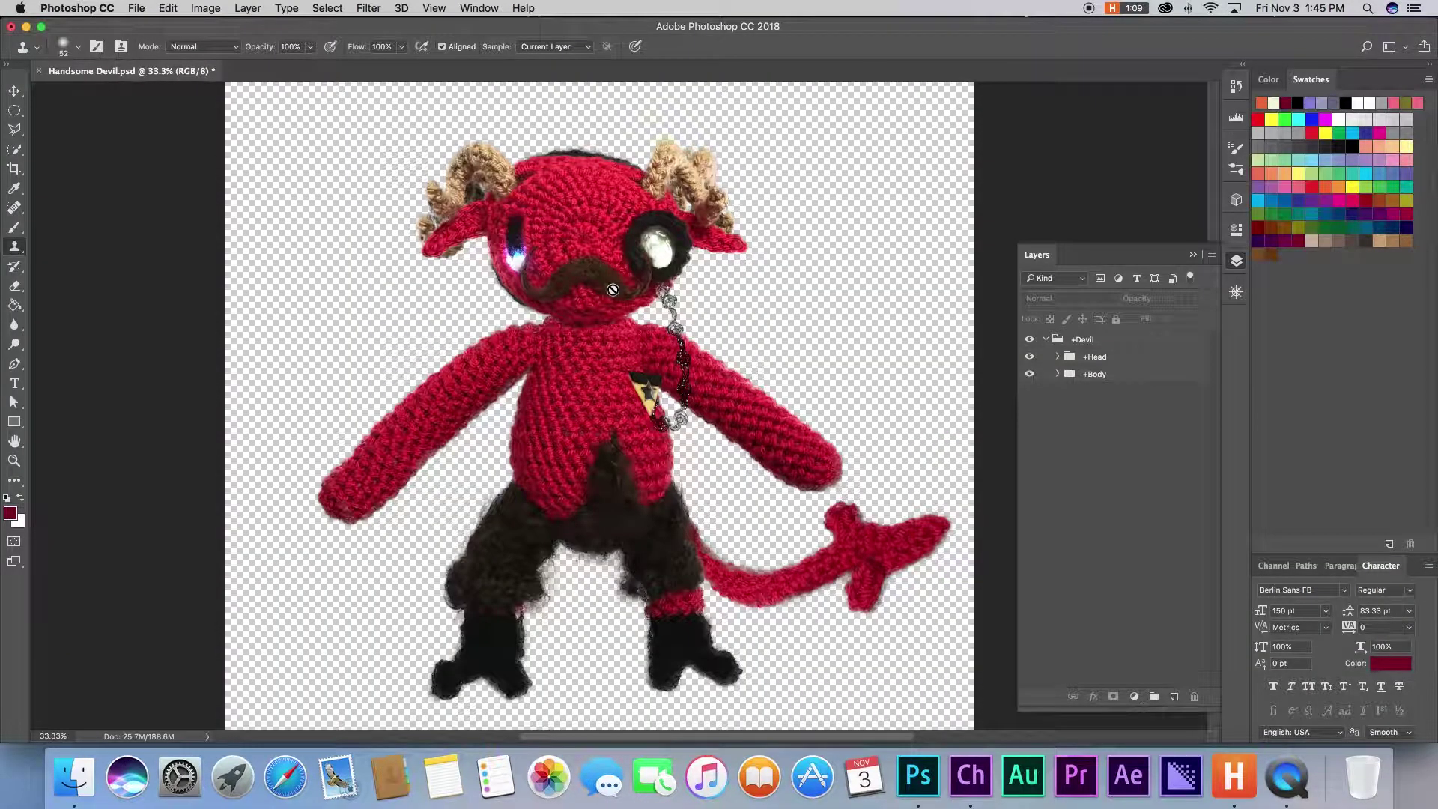
In Photoshop, examine the Mono, skull and Neutral heads in the +Head group by temporarily hiding the Mono and skull layers.
left_click(1057, 357)
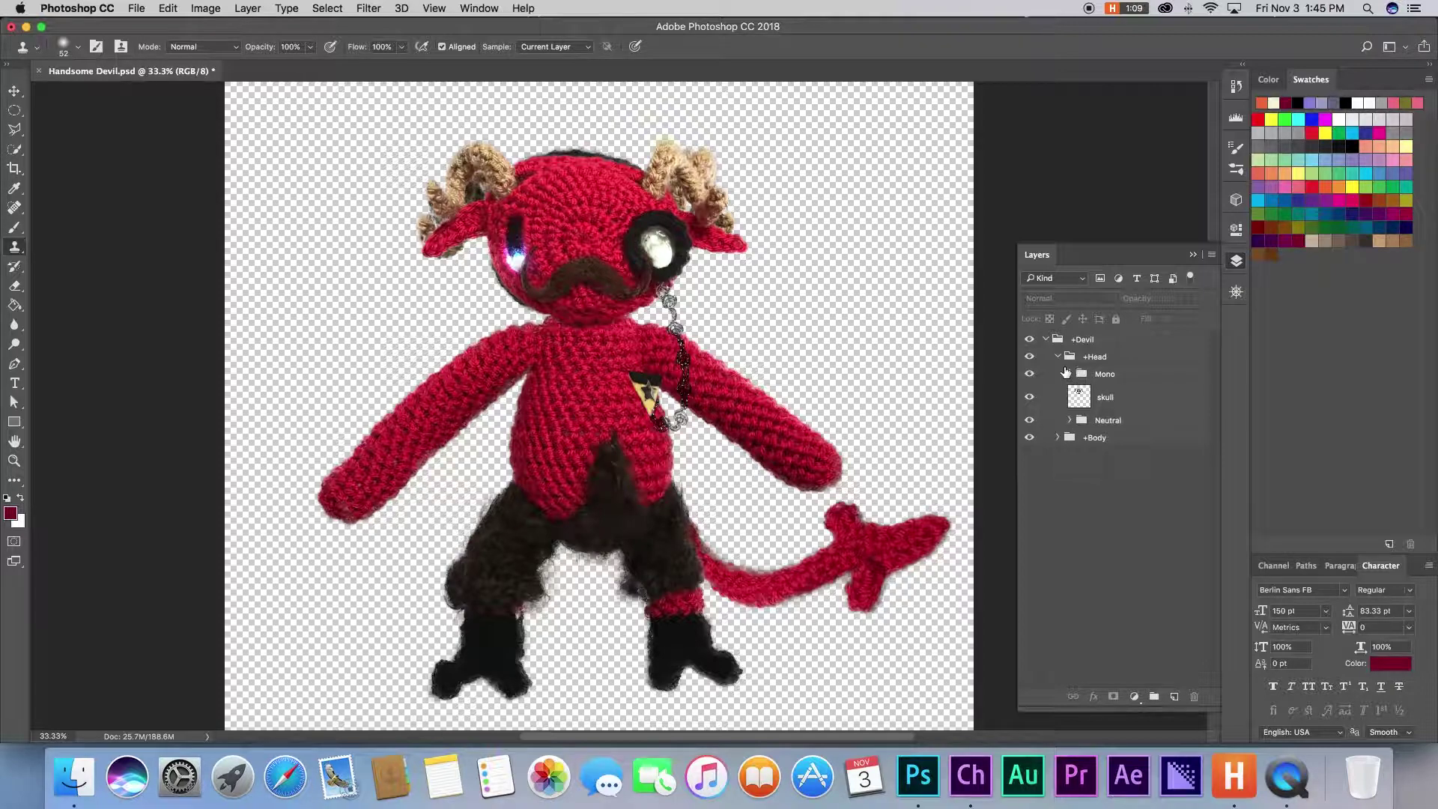
left_click(1032, 376)
left_click(1029, 397)
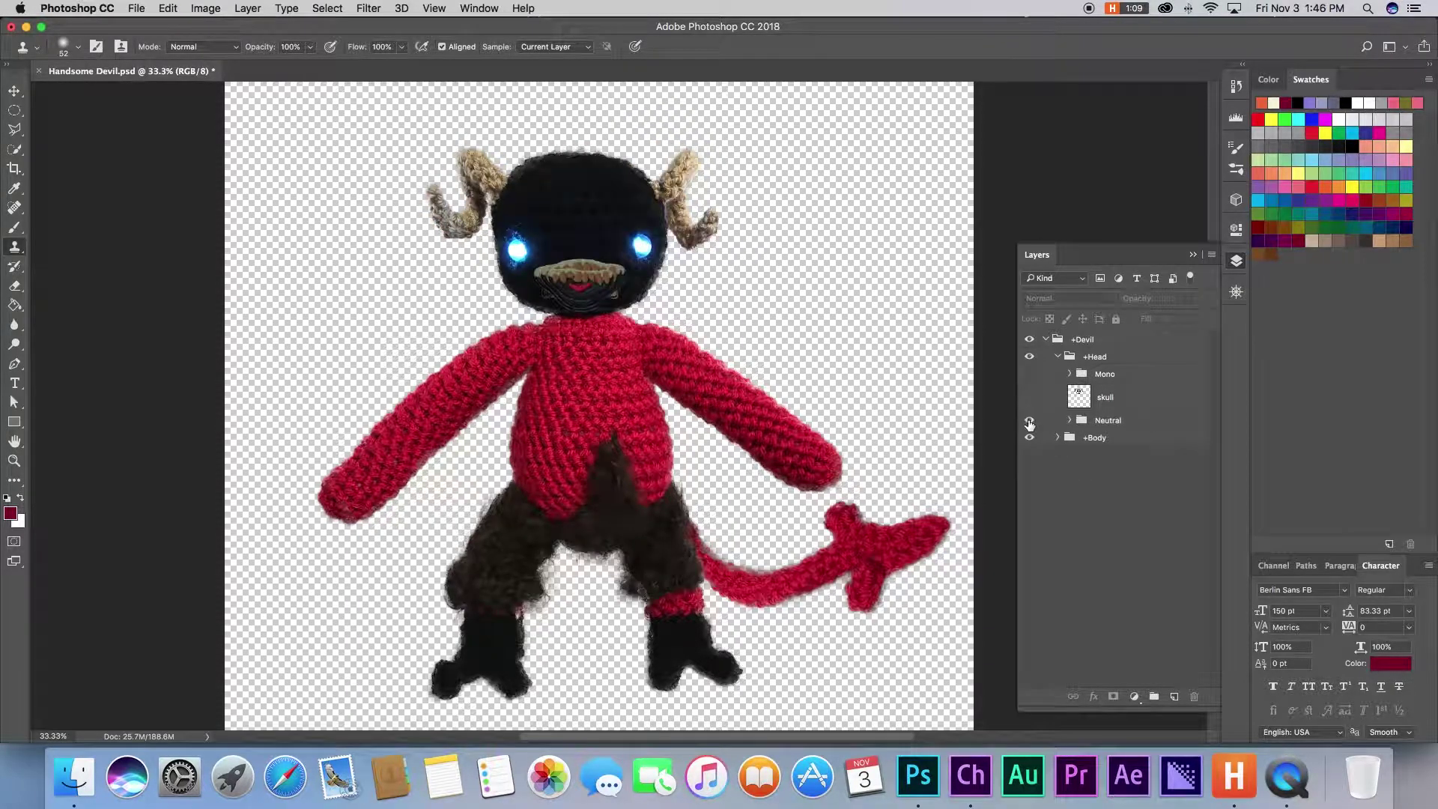
left_click(1029, 398)
left_click(1030, 376)
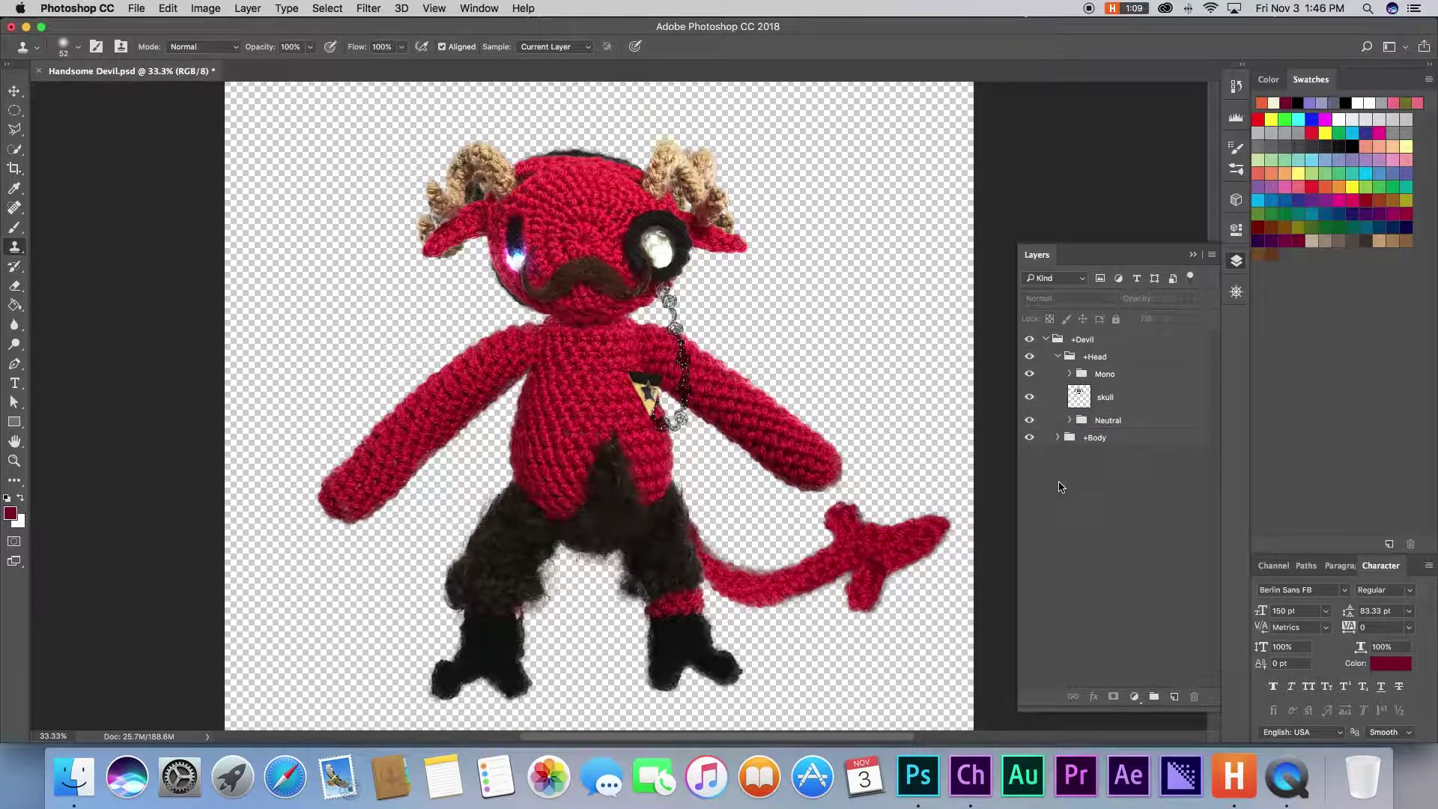
left_click(1058, 357)
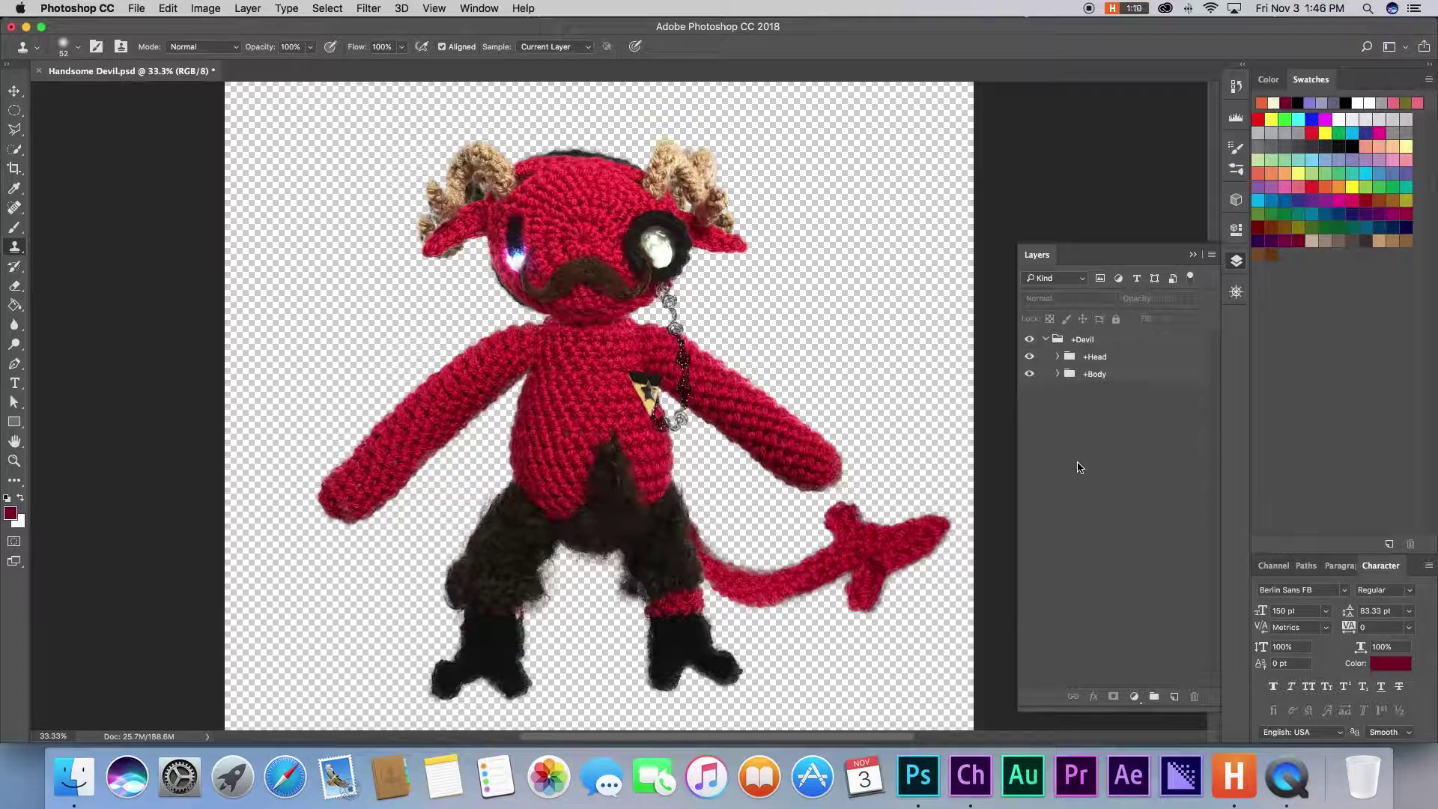
Switch to Character Animator and create a swap set from the Head group's Mono, skull and Neutral layers.
left_click(971, 784)
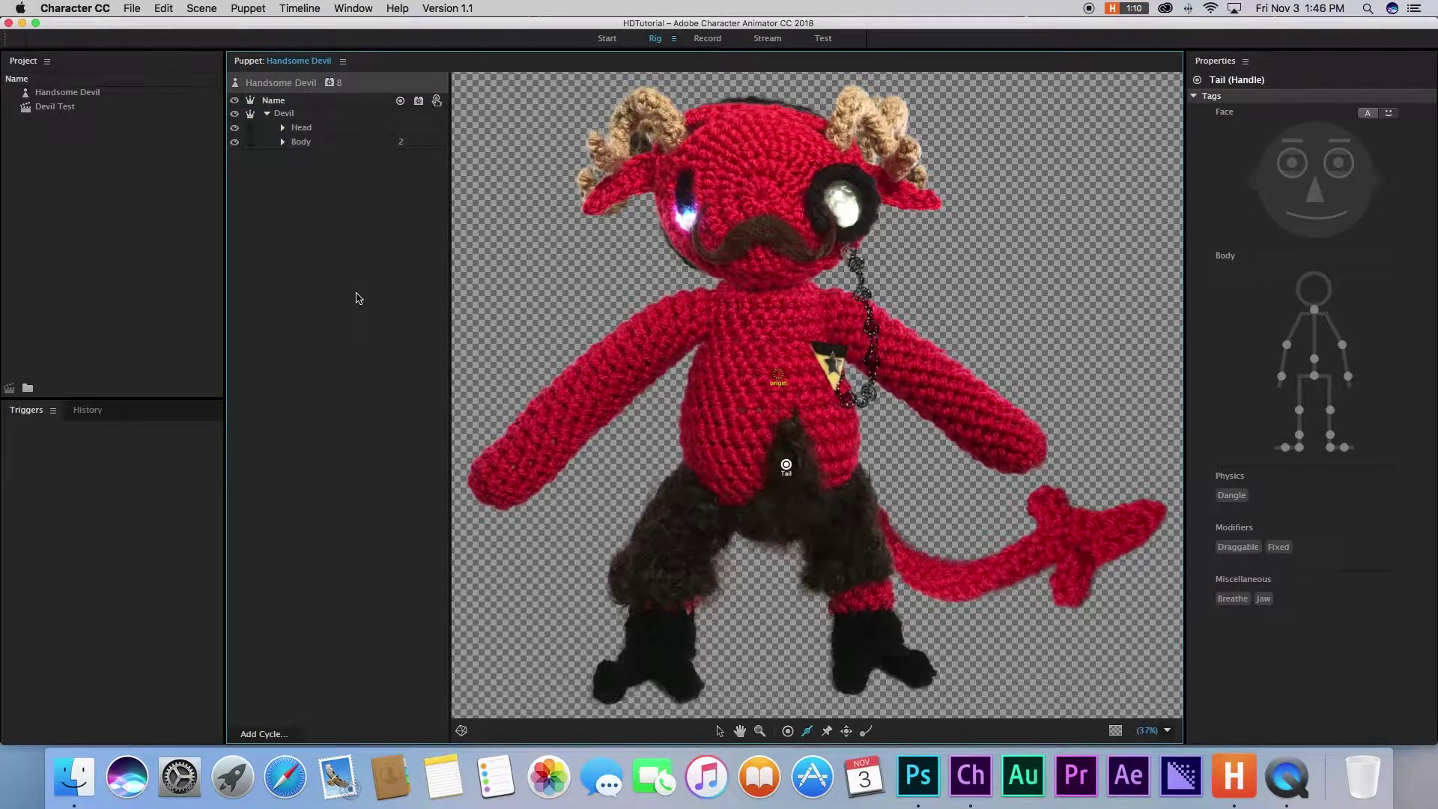
left_click(283, 131)
left_click(437, 129)
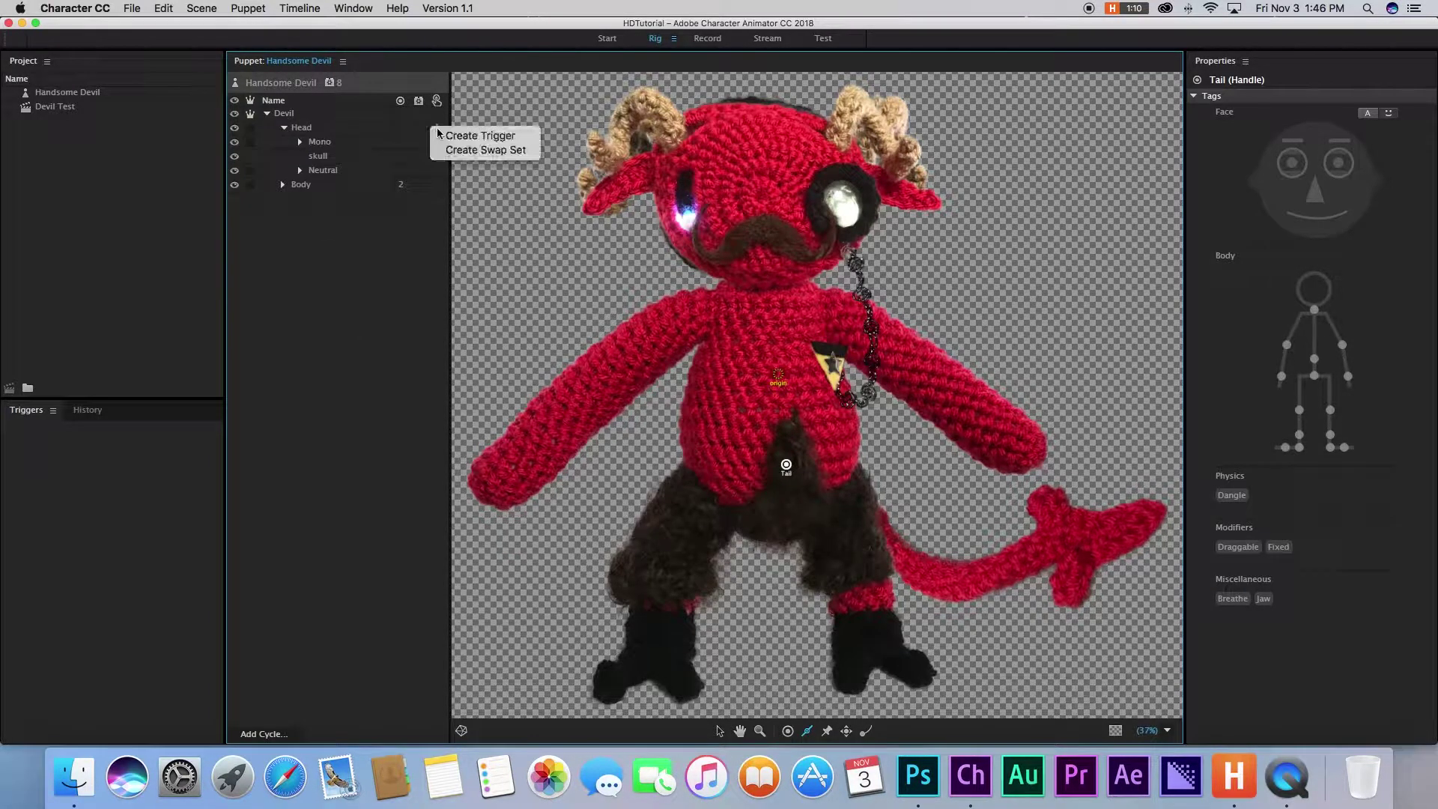
left_click(488, 150)
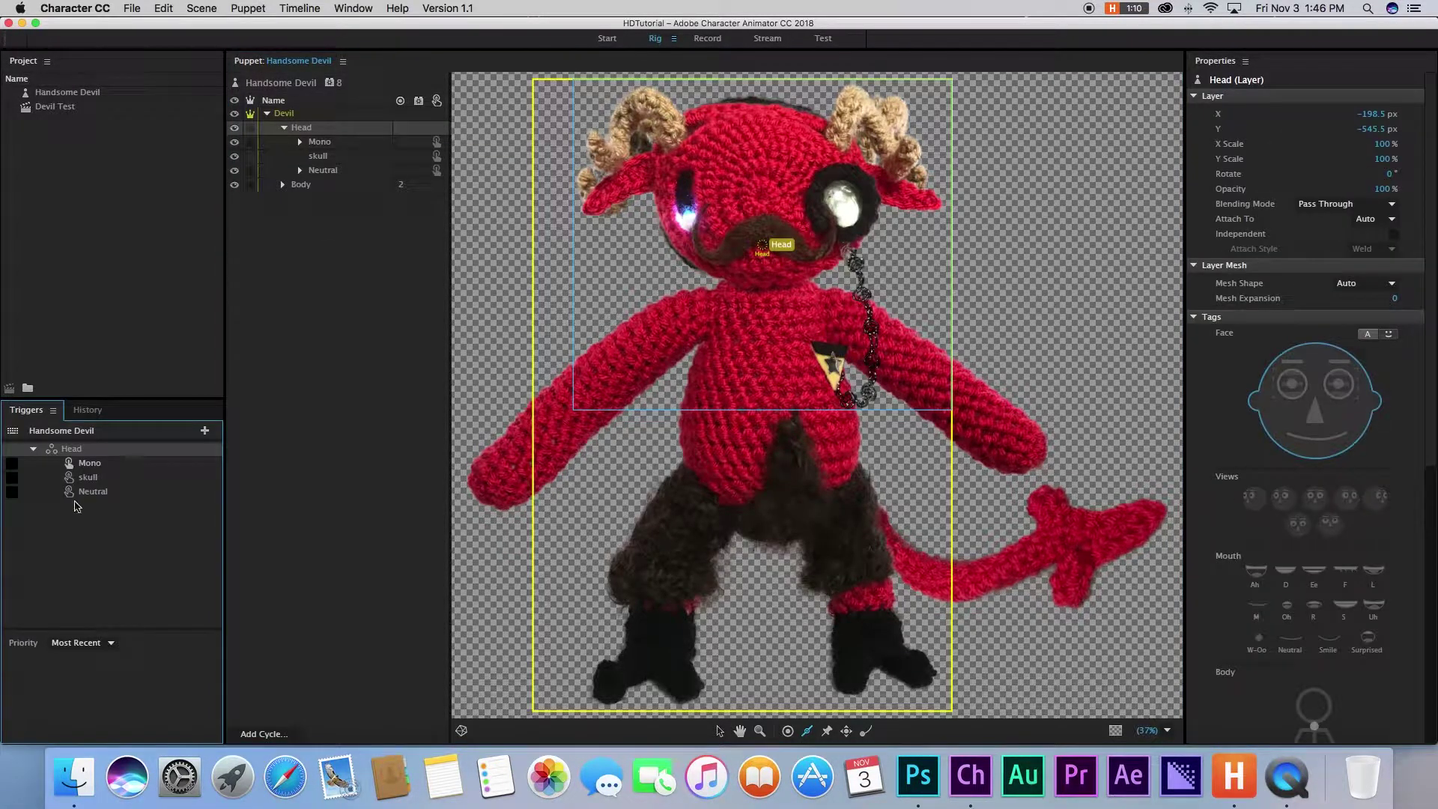
Make Neutral the default in the Head swap set and assign trigger keys S to skull and A to Mono.
left_click(81, 494)
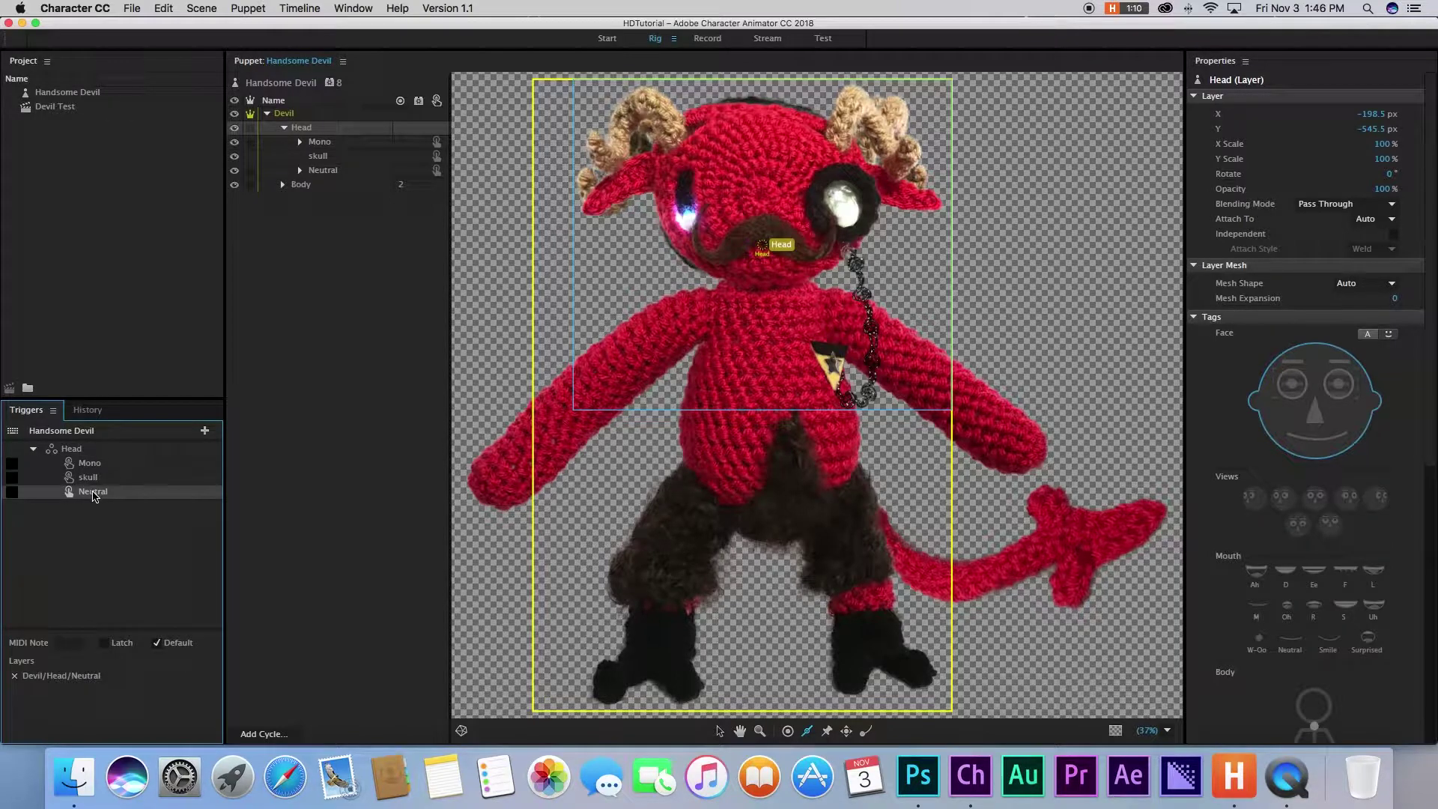
left_click(12, 477)
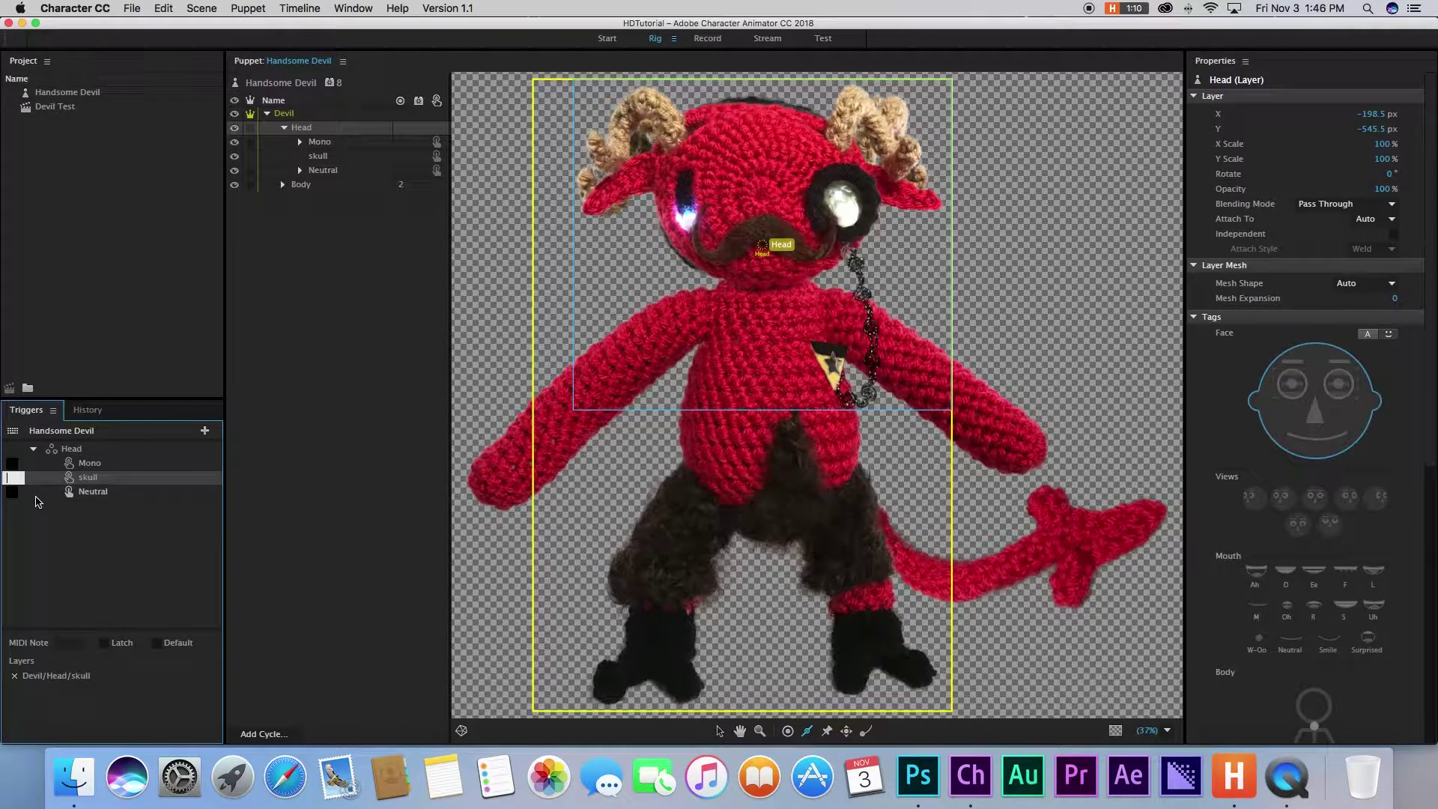
type("s")
key("Return")
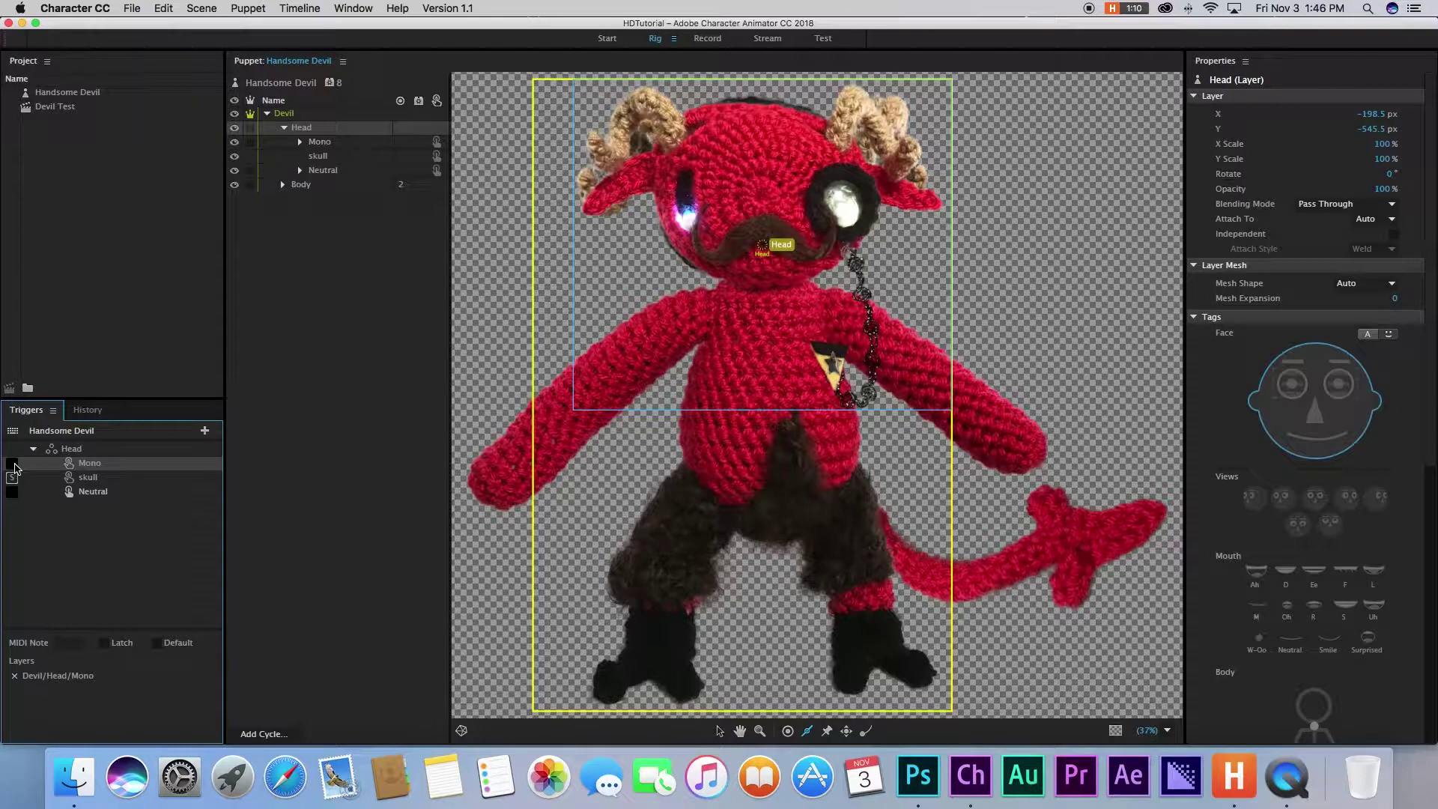
left_click(12, 464)
type("a")
key("Return")
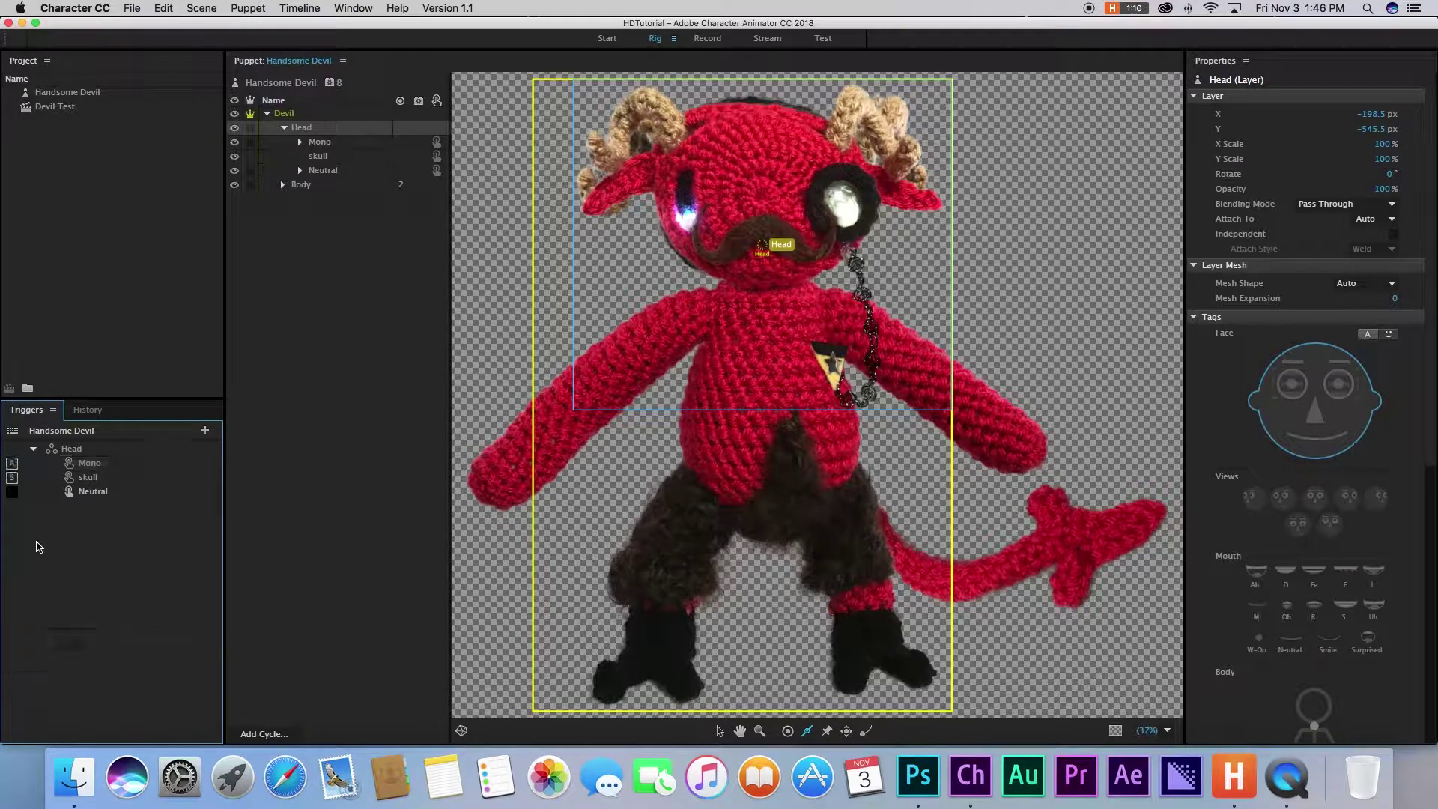
Enable Latch for the Mono and skull triggers and try out the head swaps in the Test workspace.
left_click(53, 464)
left_click(53, 477, "shift")
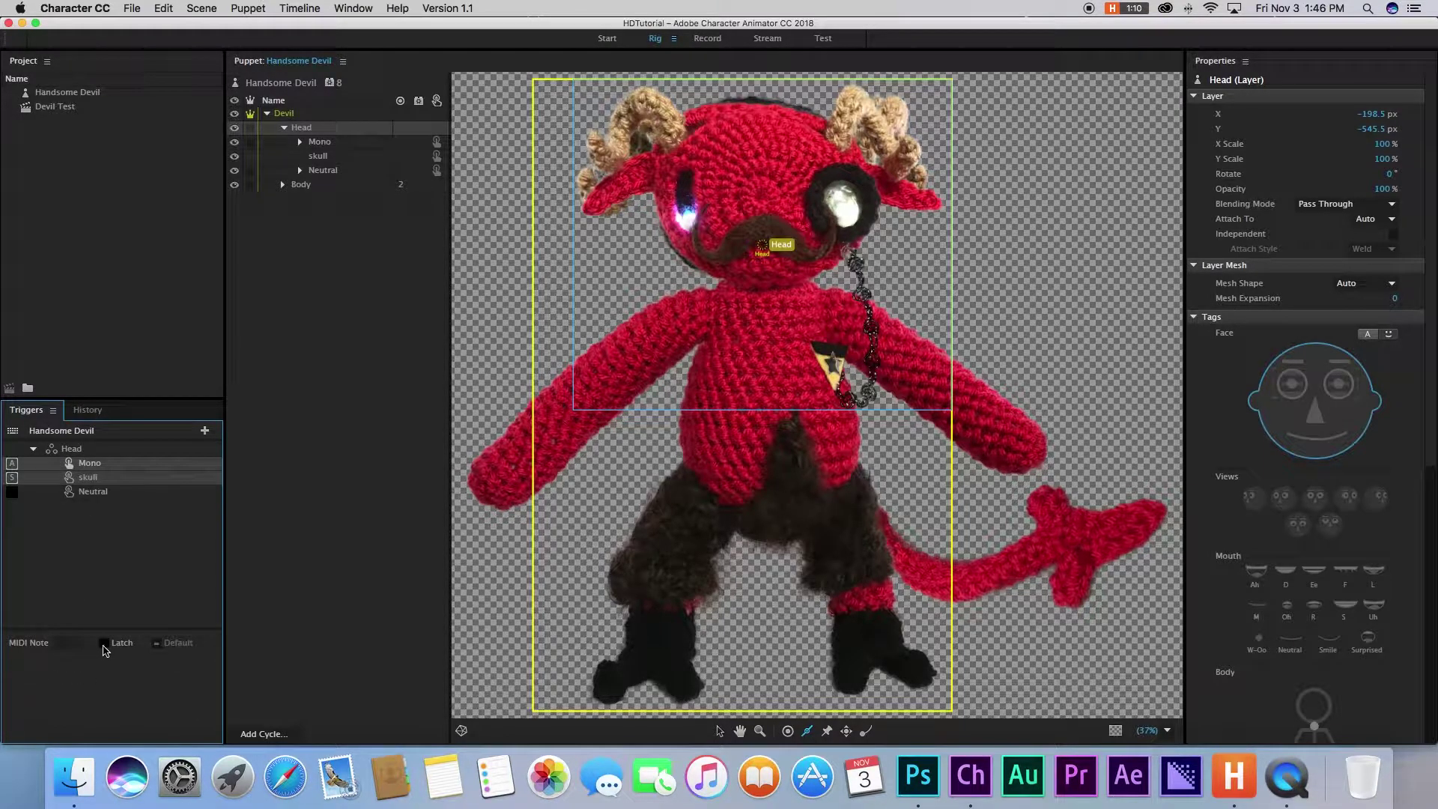
left_click(821, 39)
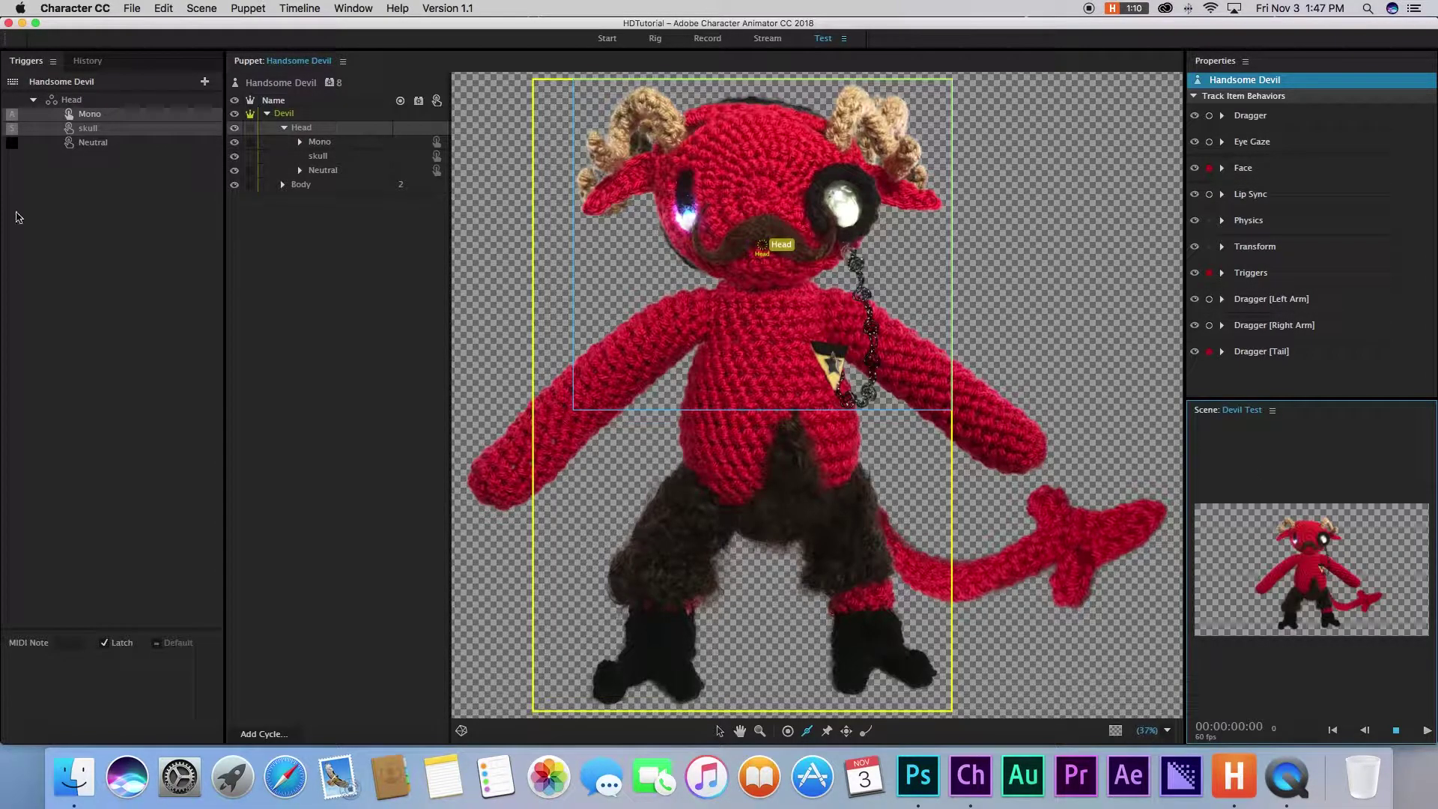
left_click(78, 143)
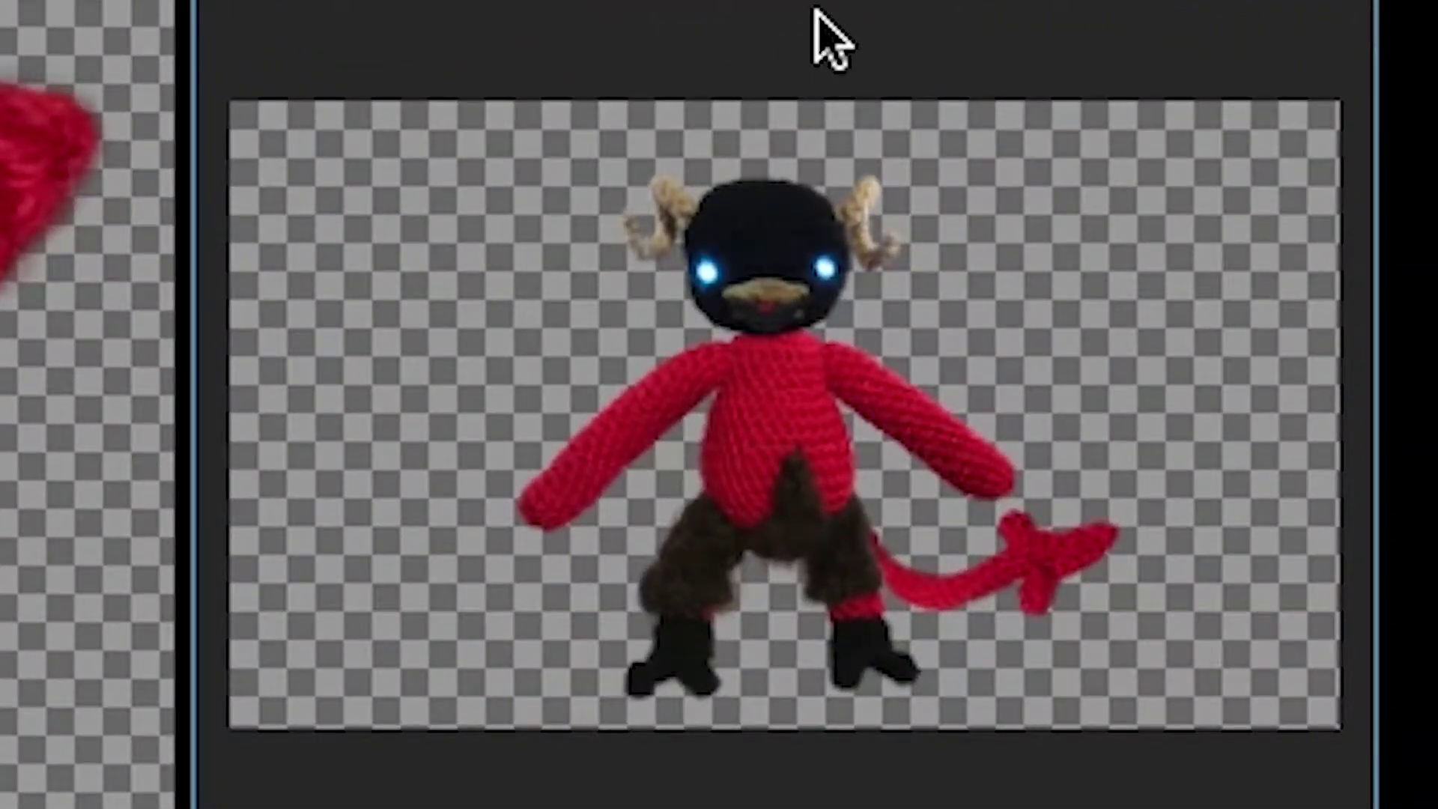
key("1")
key("2")
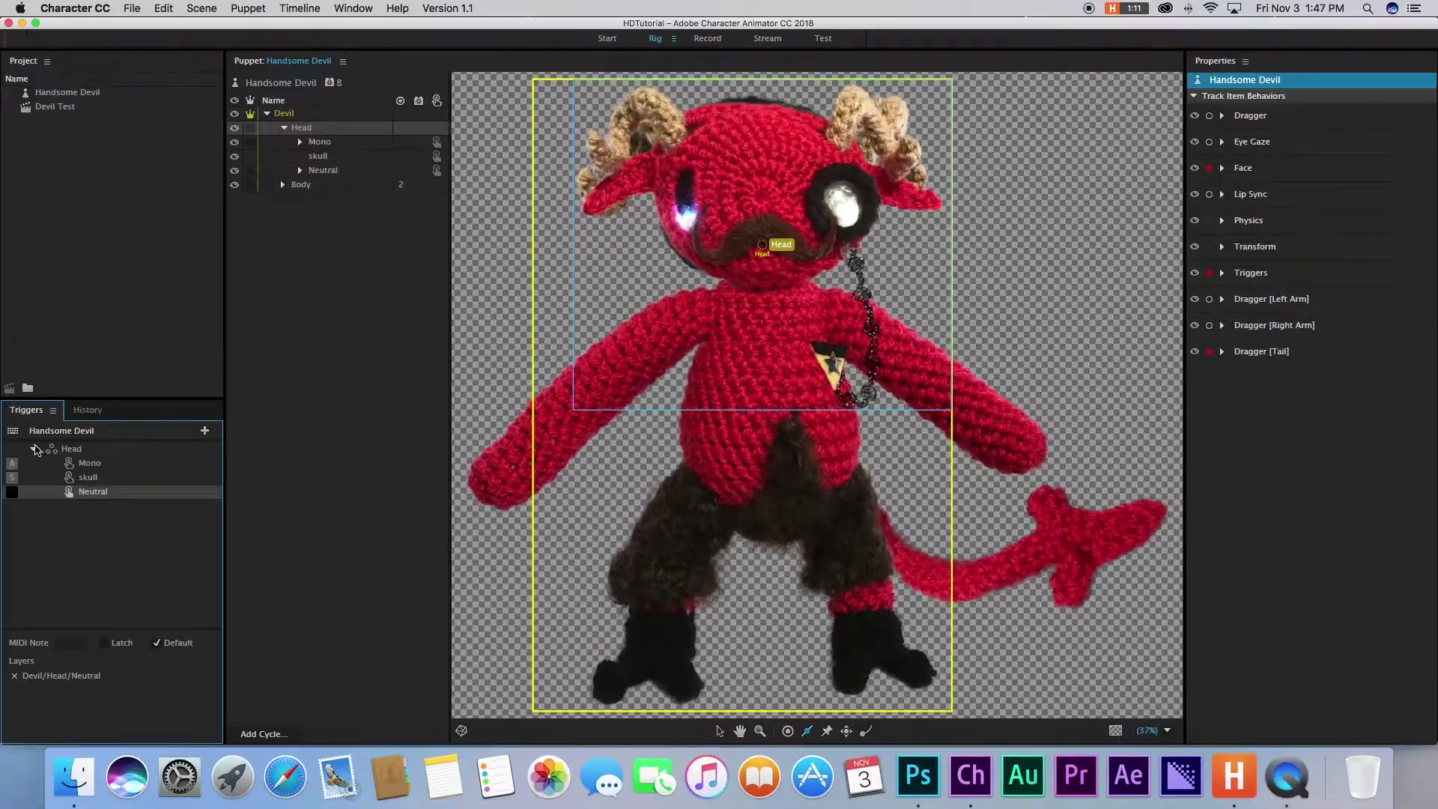
In the Rig workspace, create a swap set from the Mouth group inside the Neutral head.
left_click(324, 175)
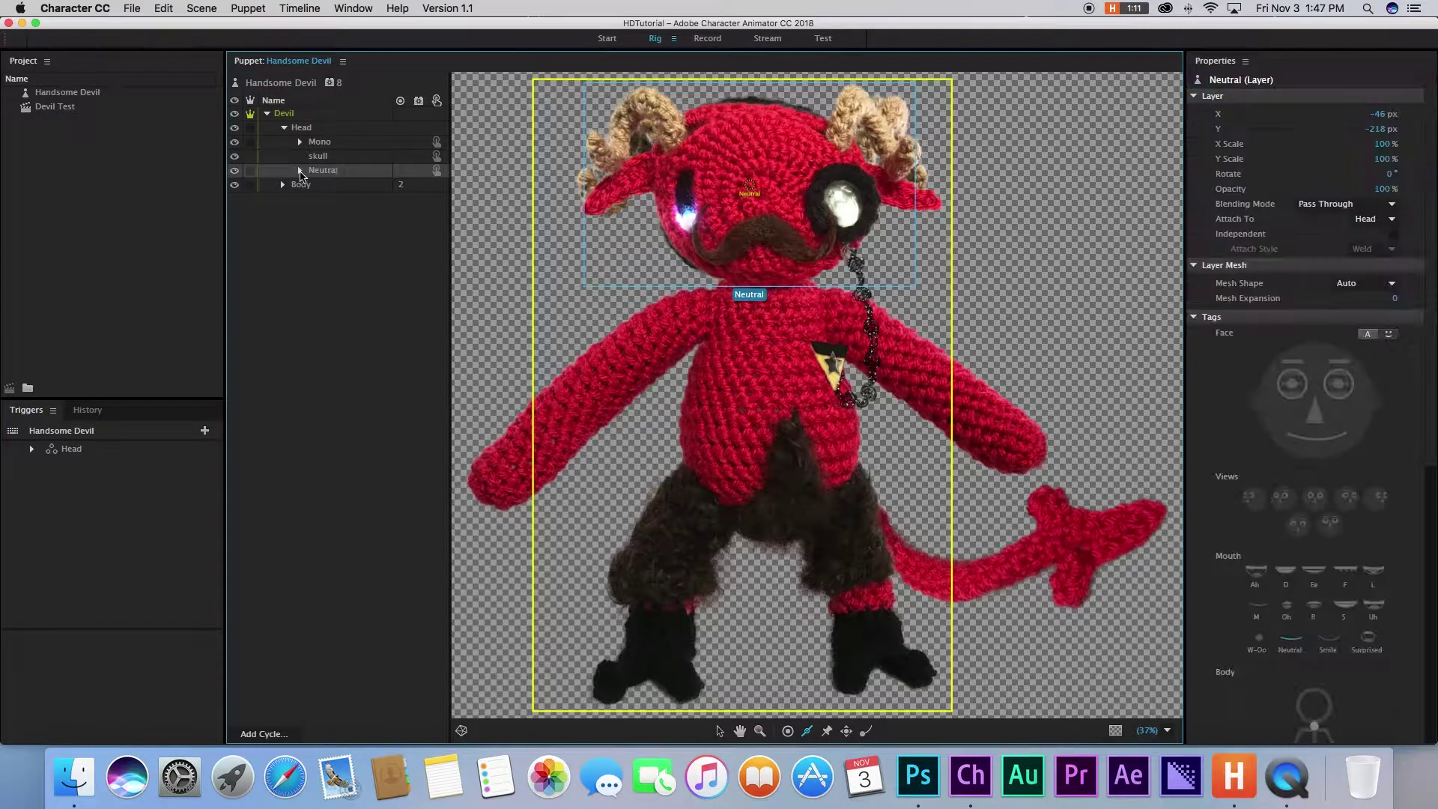
left_click(301, 170)
left_click(354, 200)
right_click(433, 200)
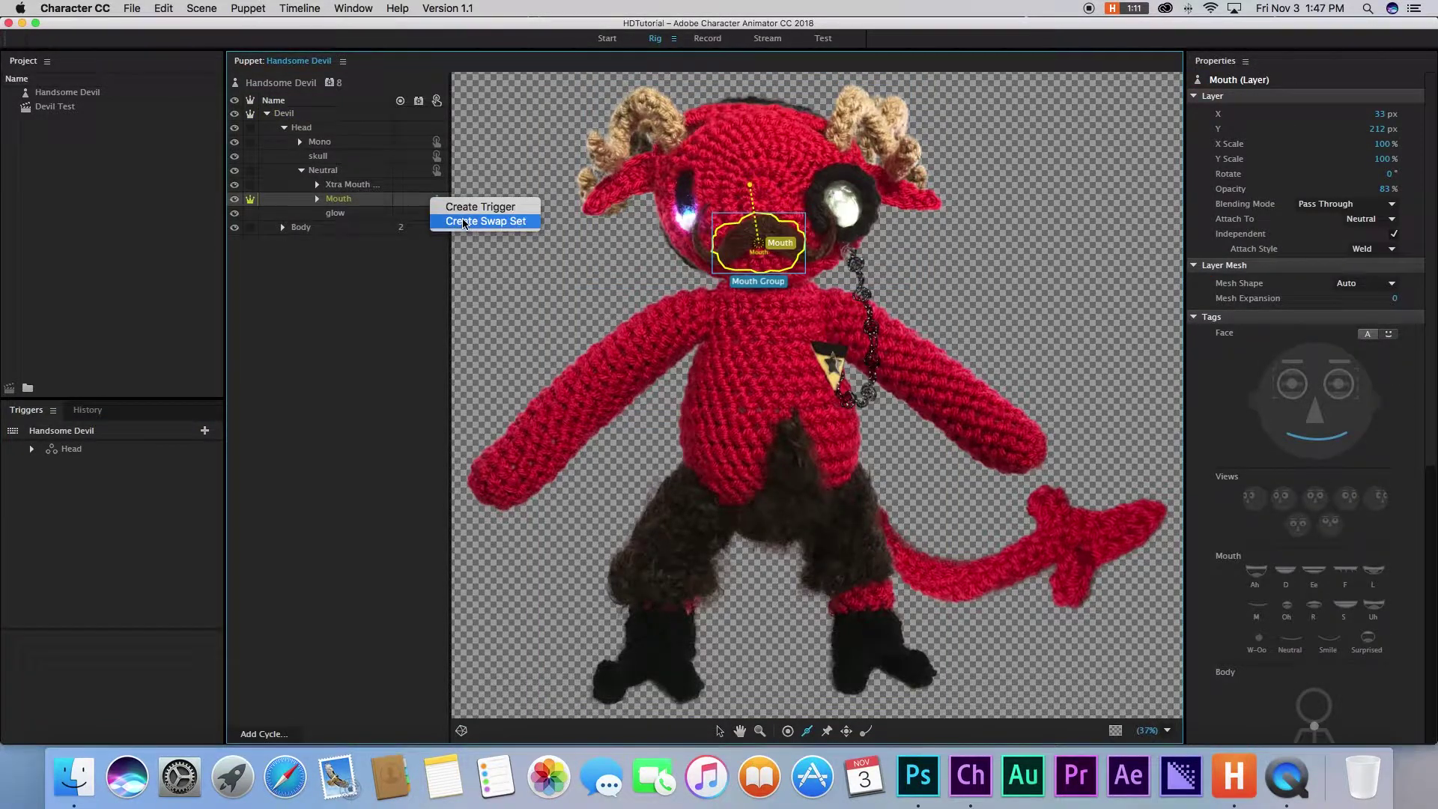
left_click(464, 222)
left_click(33, 451)
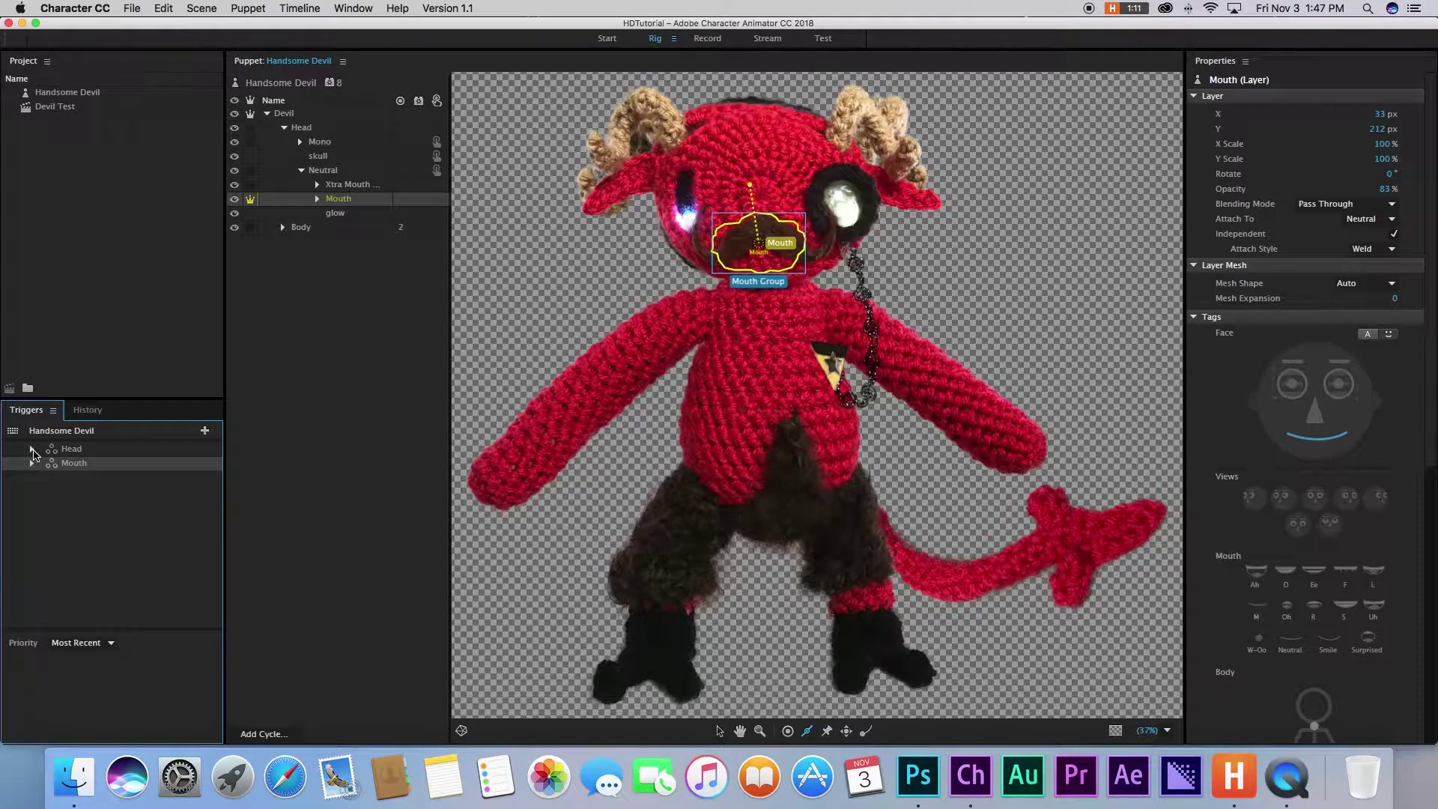
Create a swap set from the Mono head's Mouth copy group and rename it MonoMouth.
left_click(301, 170)
left_click(299, 142)
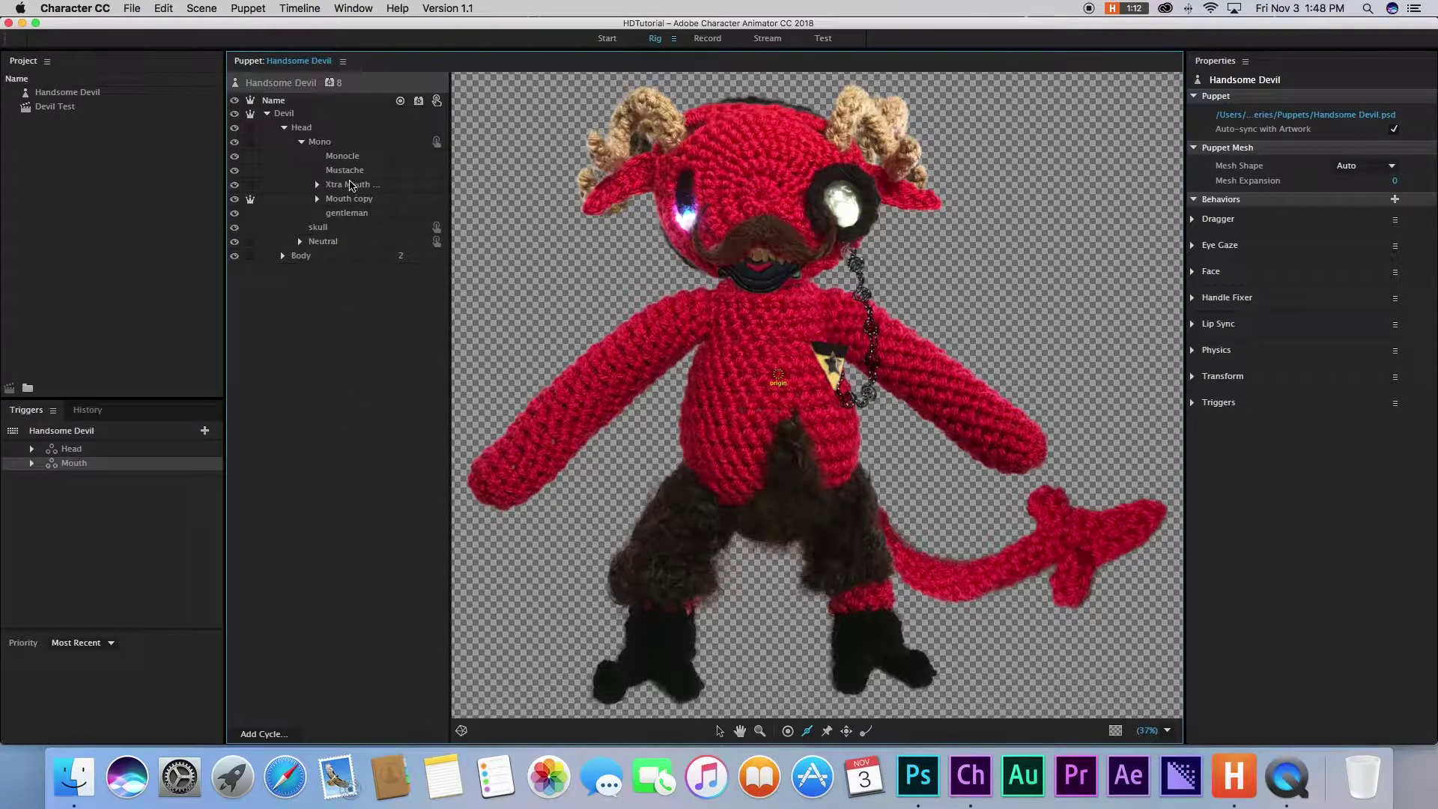
left_click(438, 201)
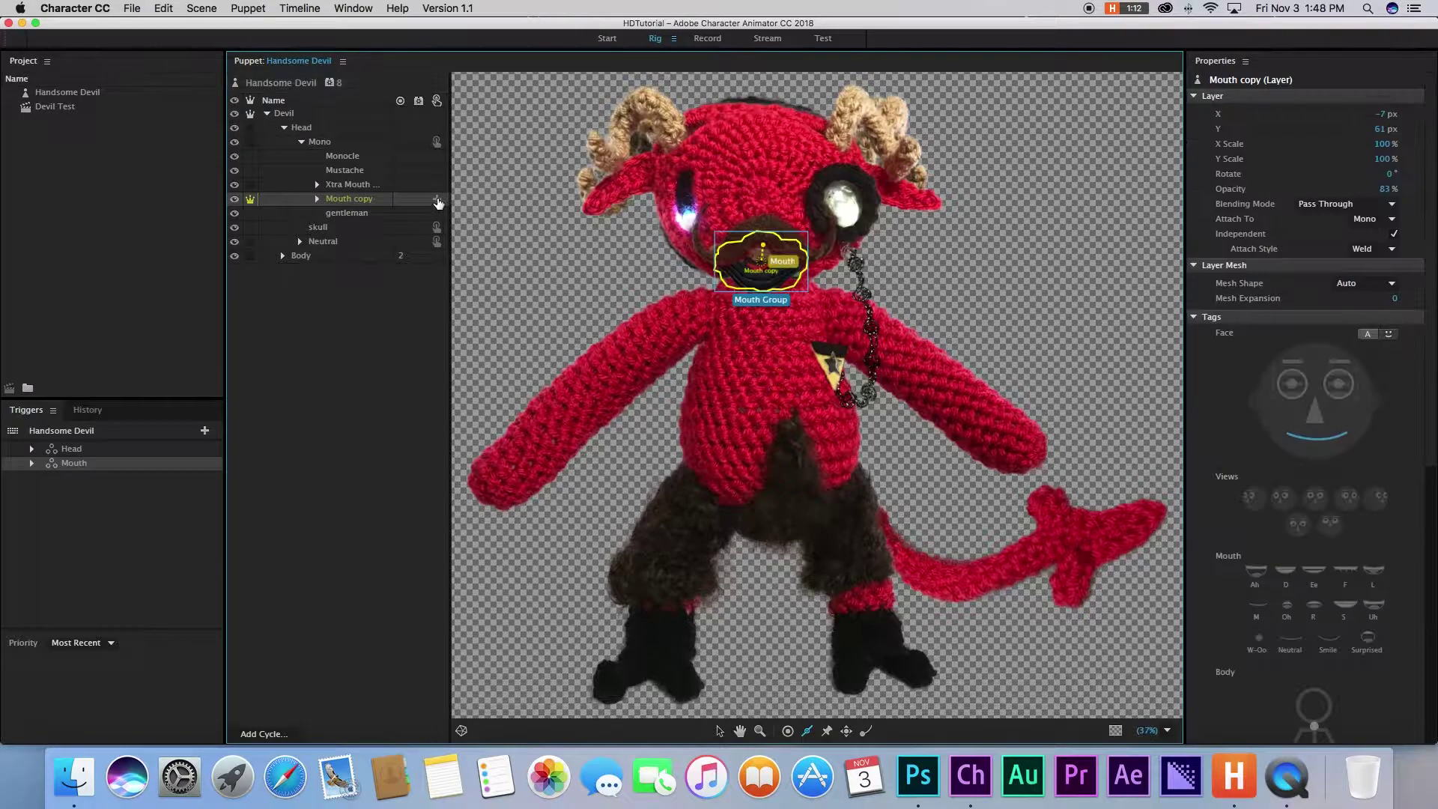
left_click(438, 203)
left_click(470, 225)
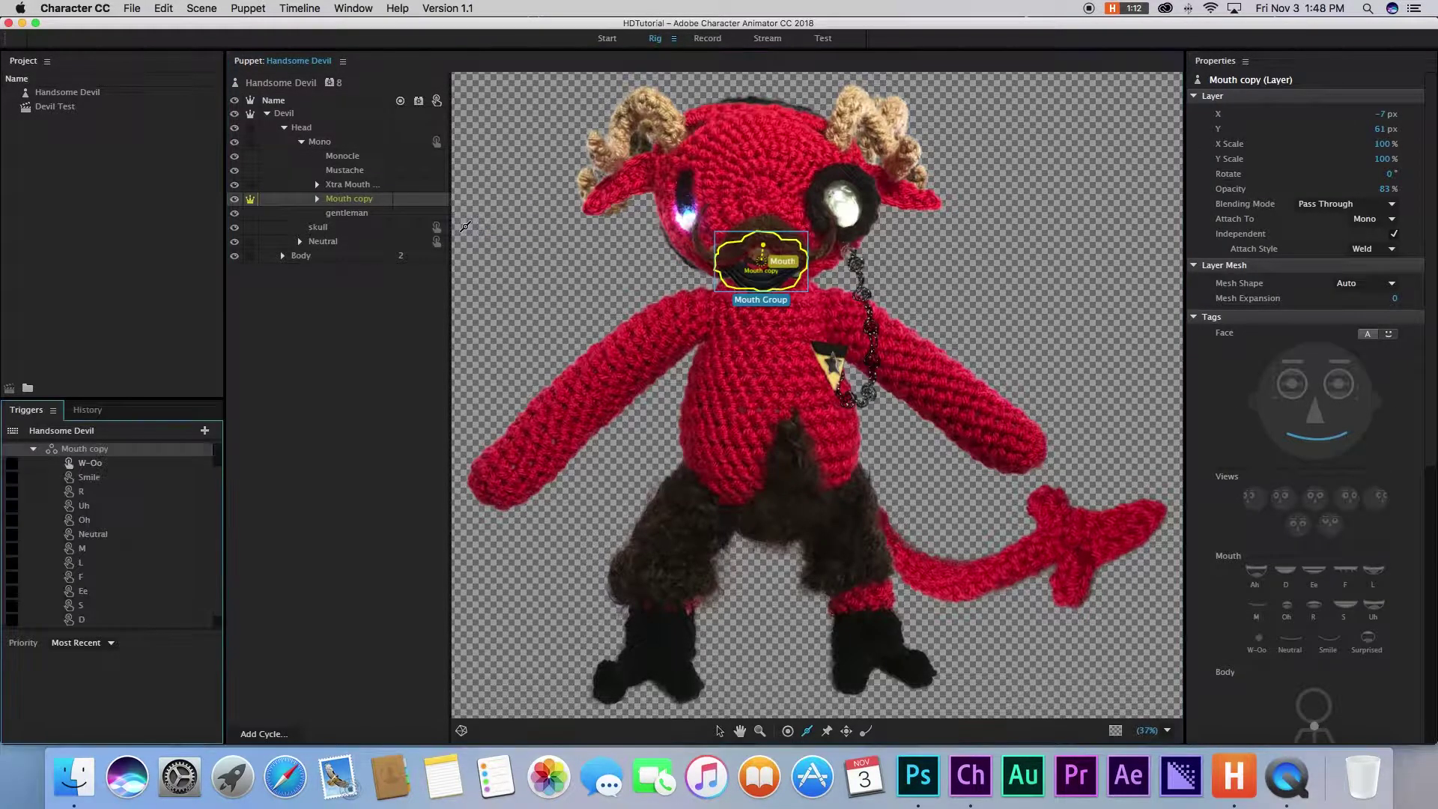
left_click(31, 450)
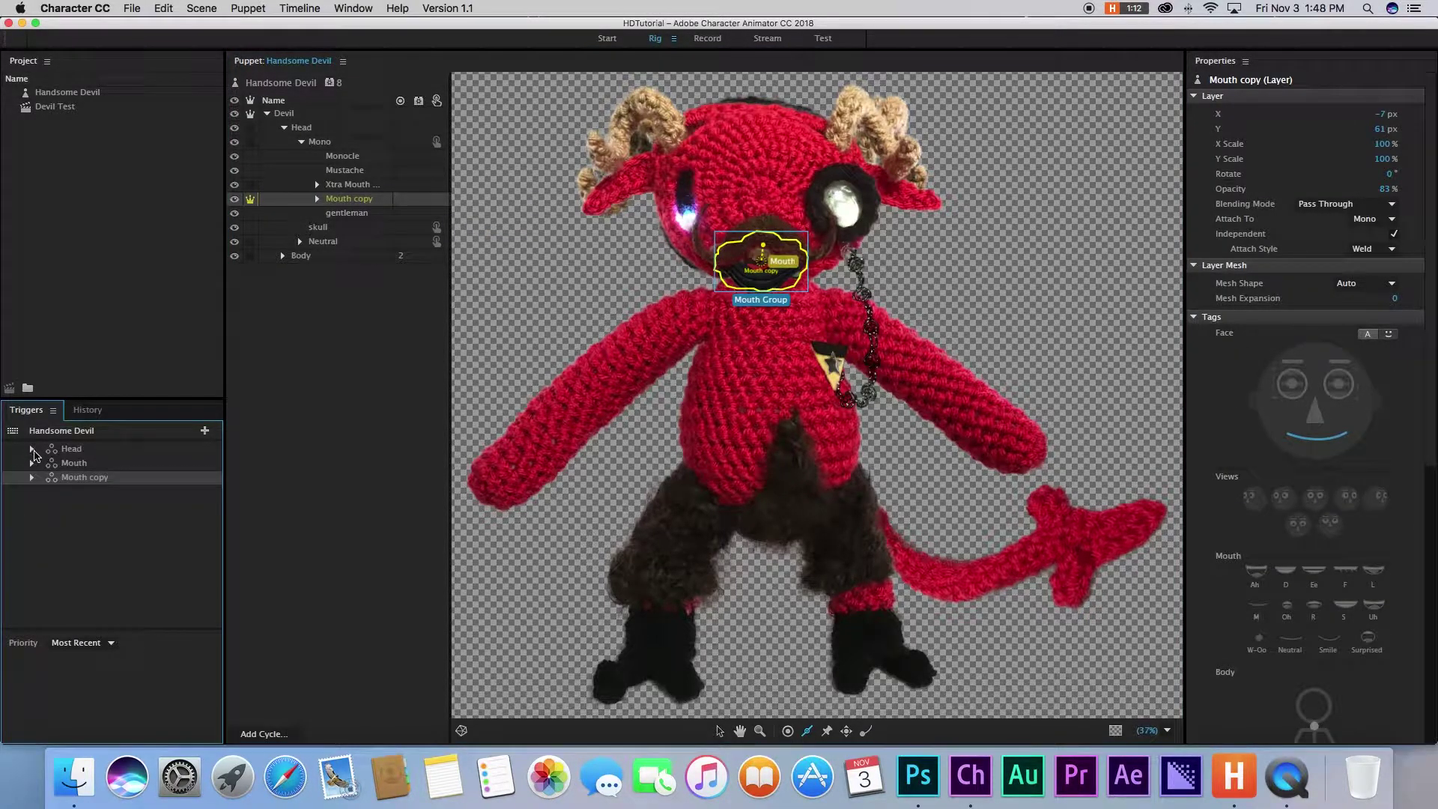
double_click(81, 480)
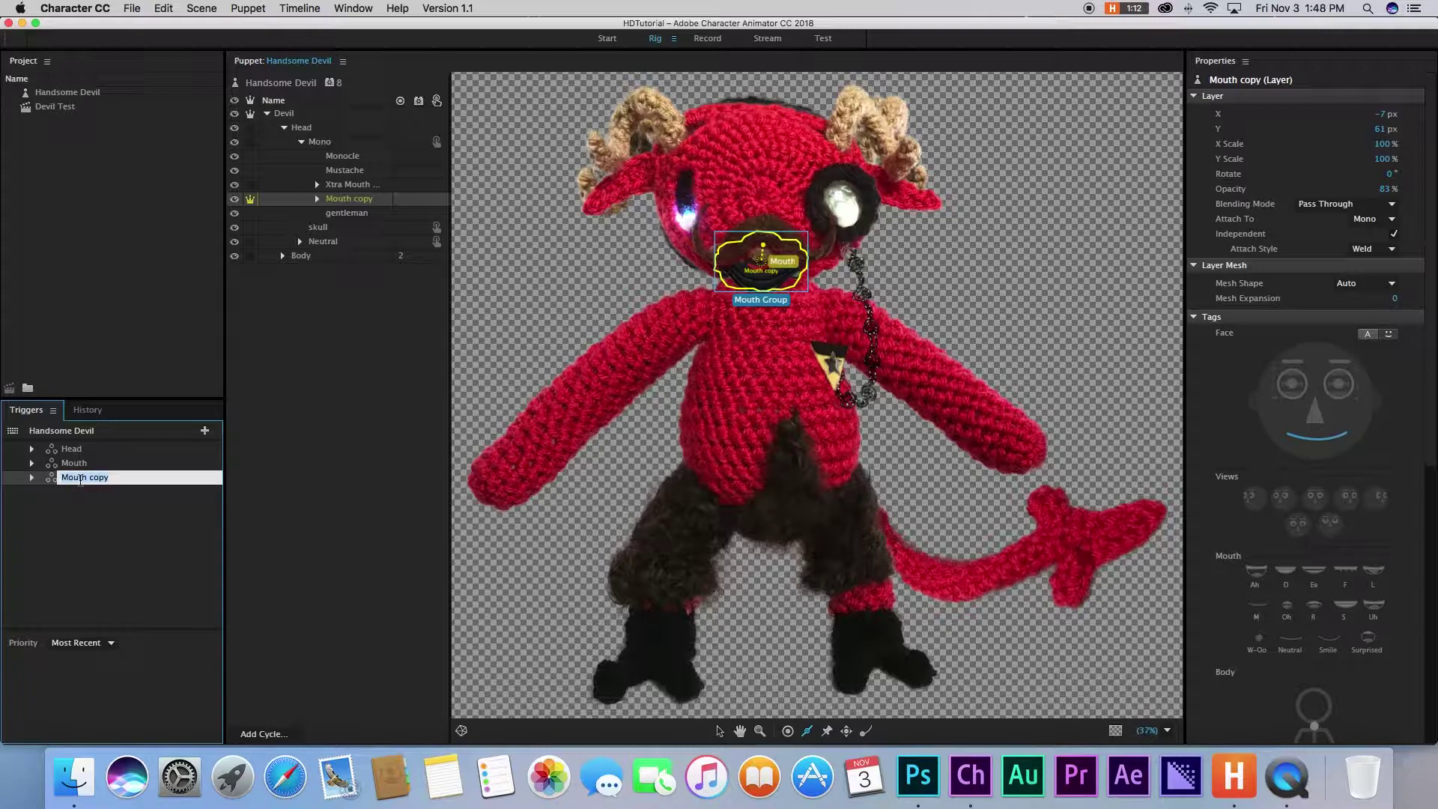
type("Mono")
left_click(56, 515)
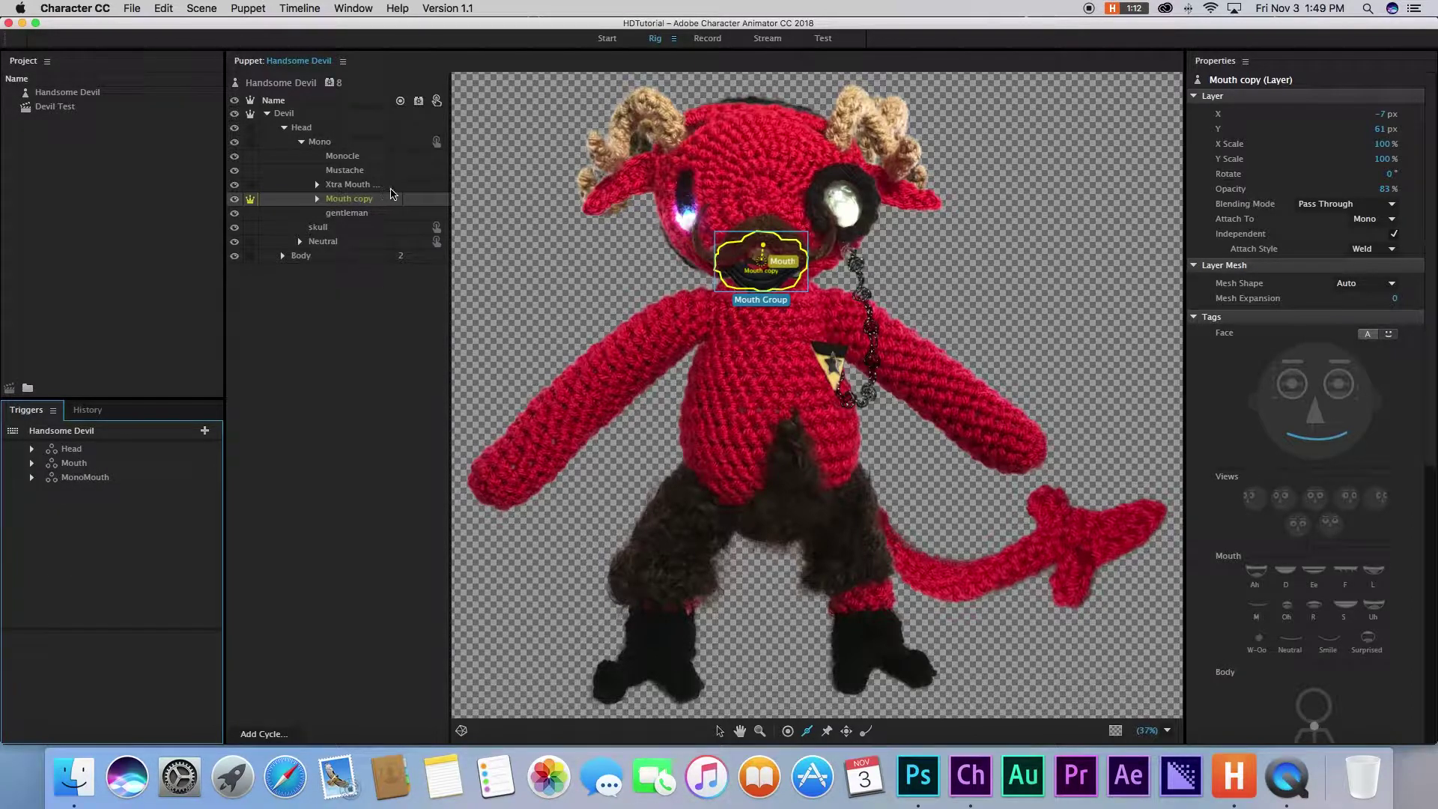
Add the Cycle Layers behavior to the Laugh groups of both the Mono and Neutral heads.
left_click(318, 184)
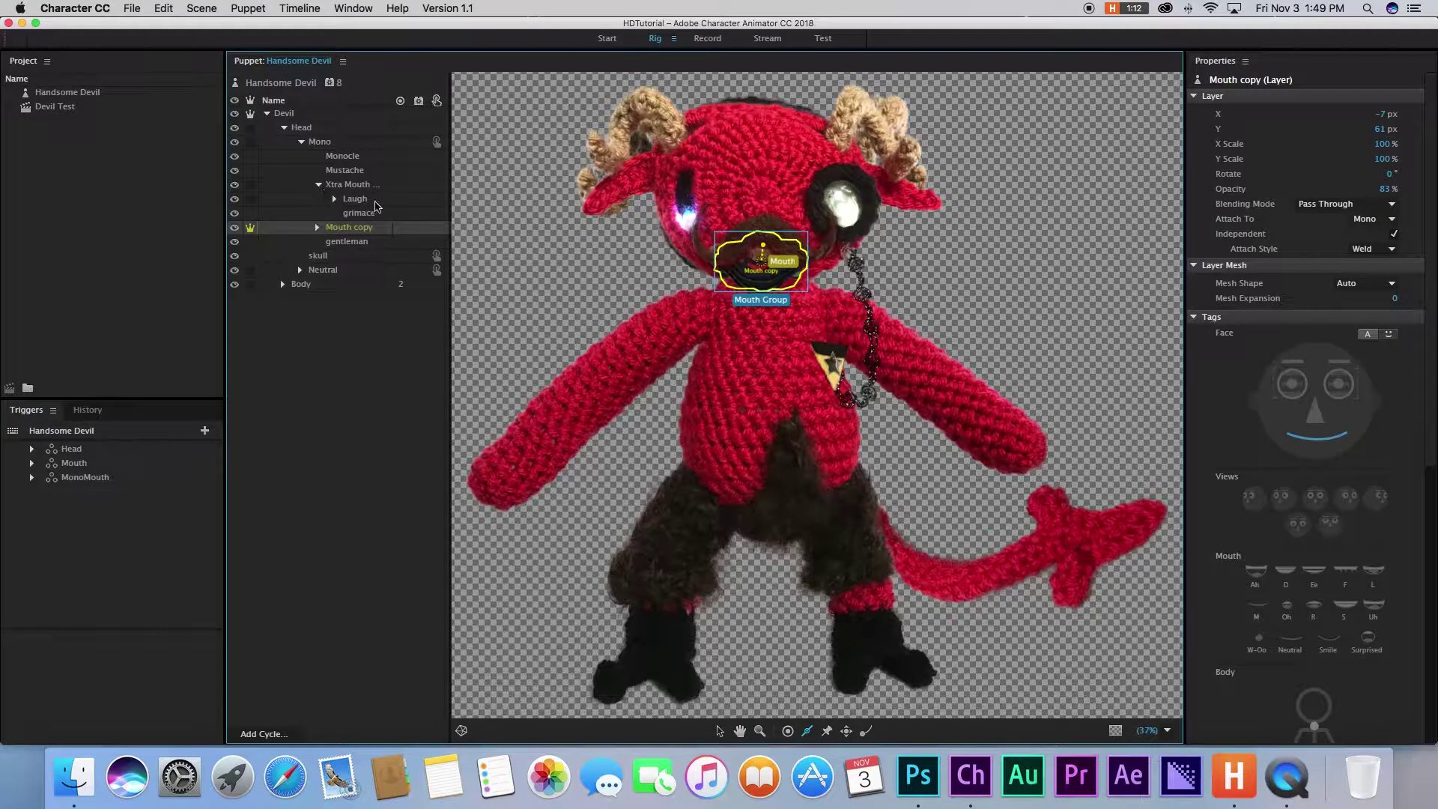
left_click(372, 200)
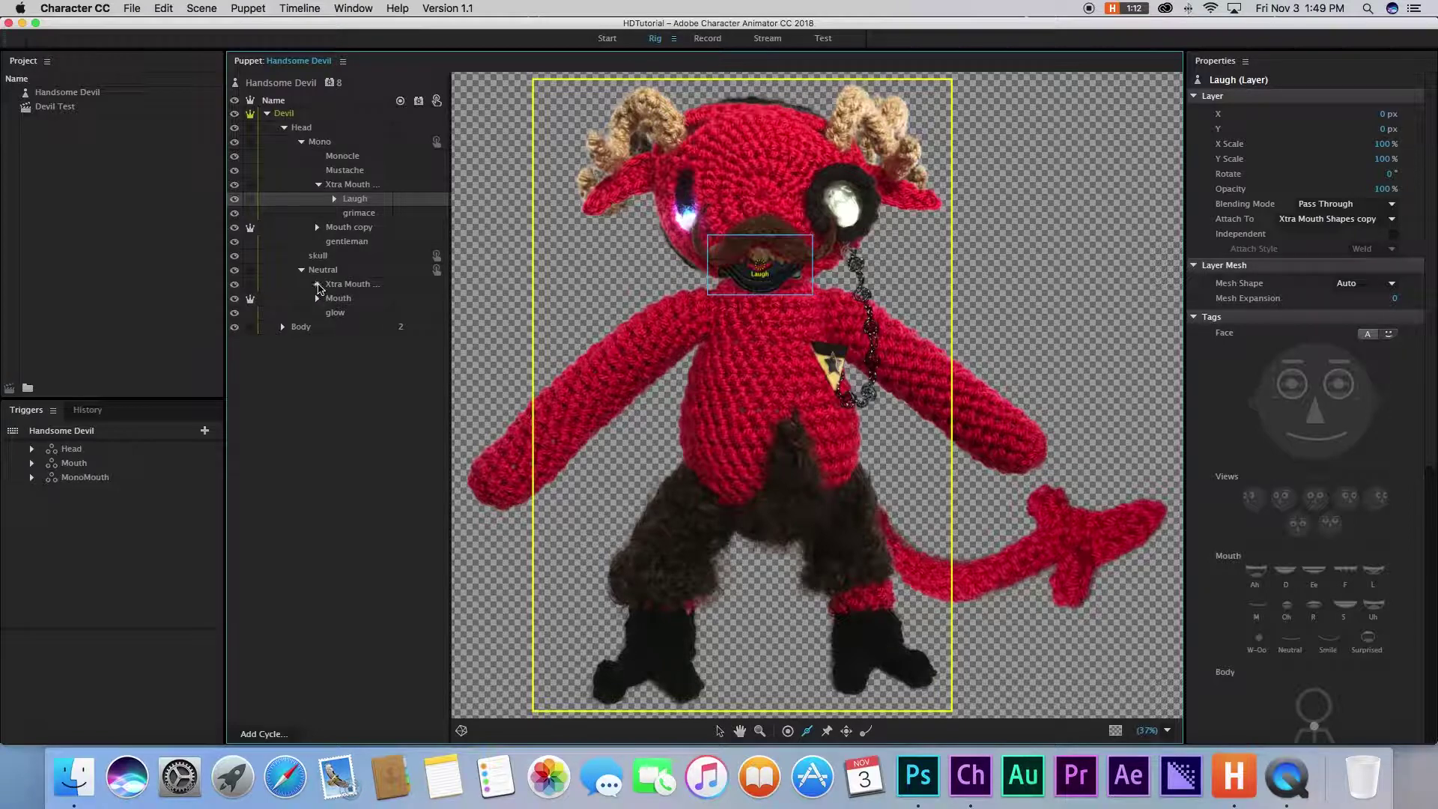
left_click(300, 270)
left_click(361, 298, "super")
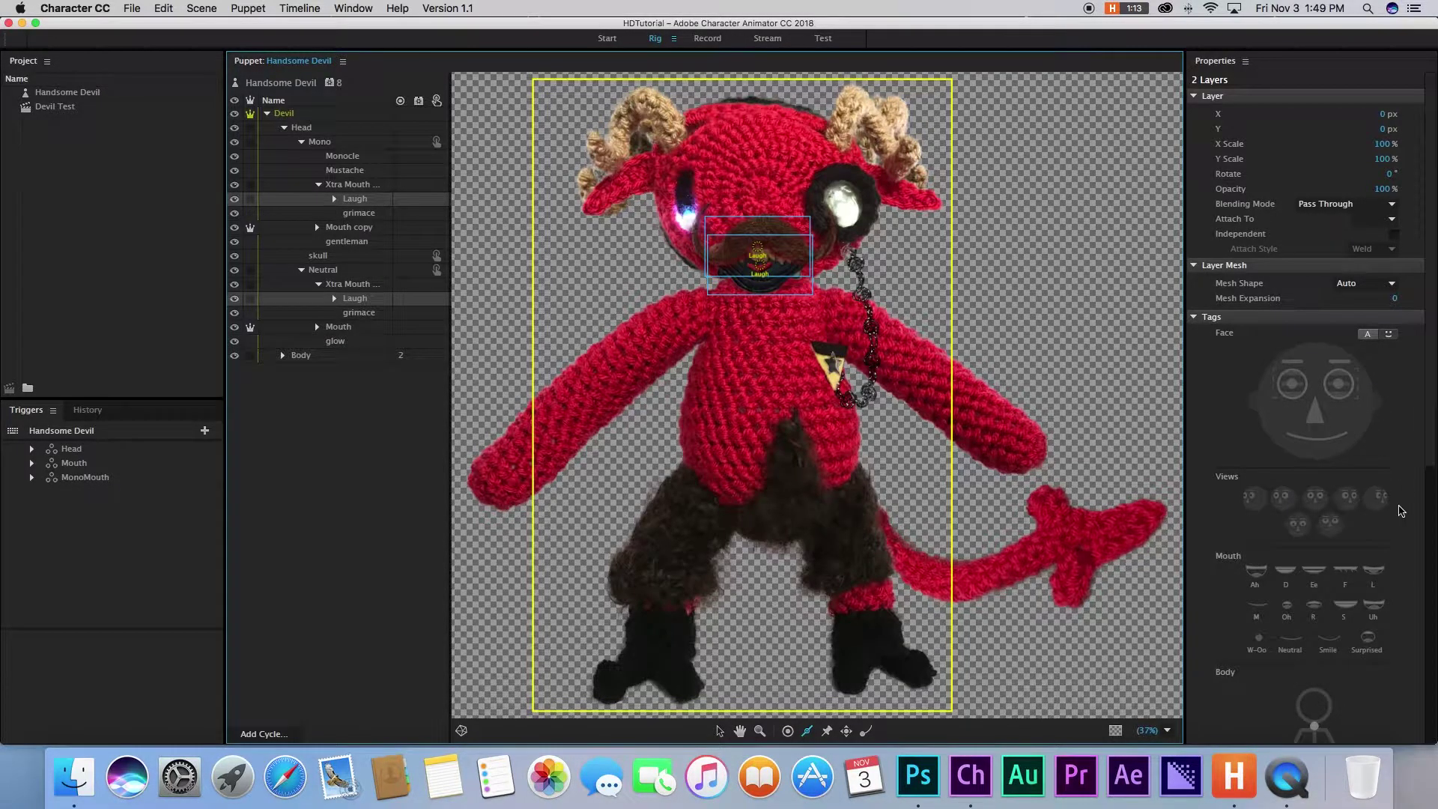
scroll(1399, 512, "down", 6)
left_click(1395, 698)
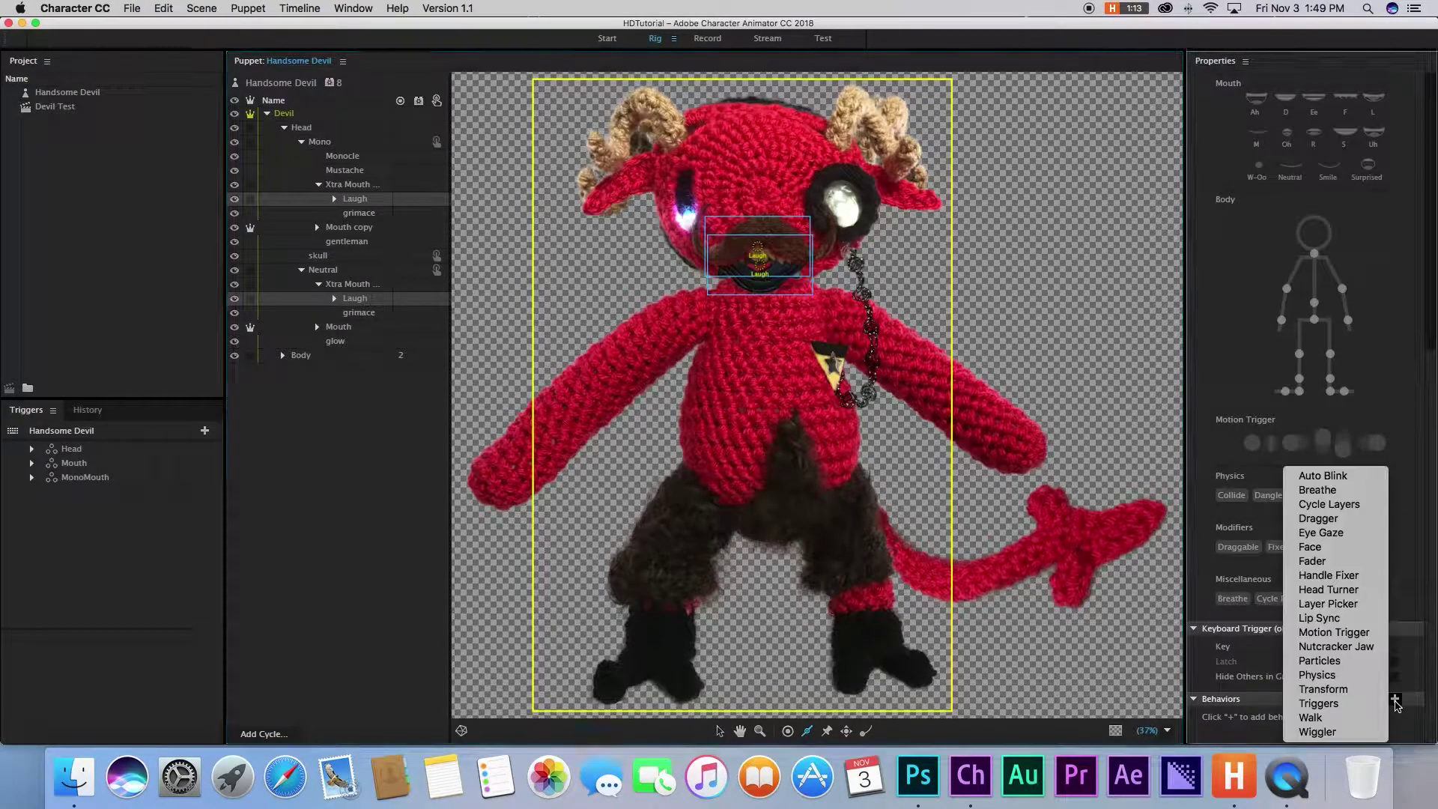
left_click(1315, 504)
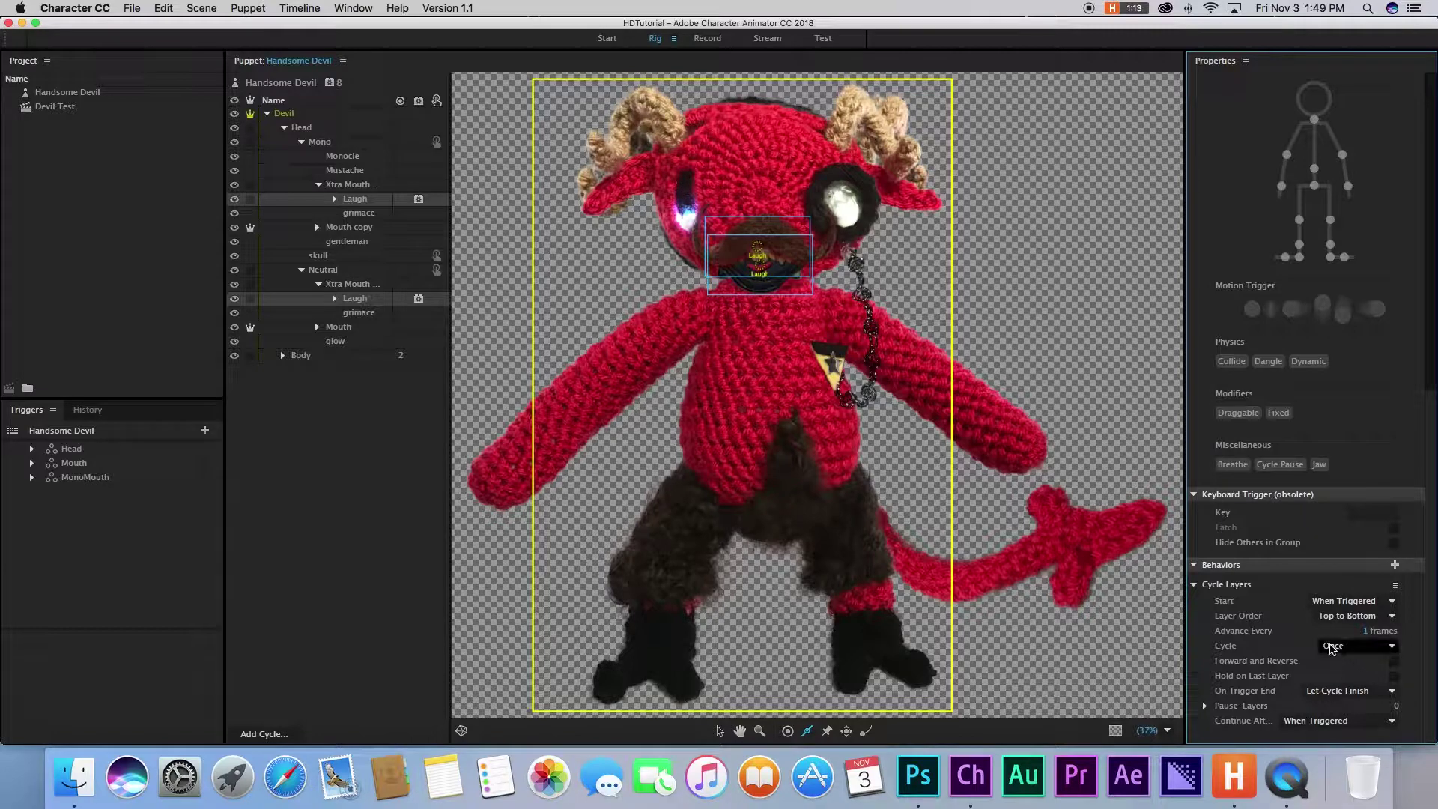
Set the Laugh groups' Cycle Layers behavior to cycle Continuously and advance every 5 frames.
left_click(1348, 644)
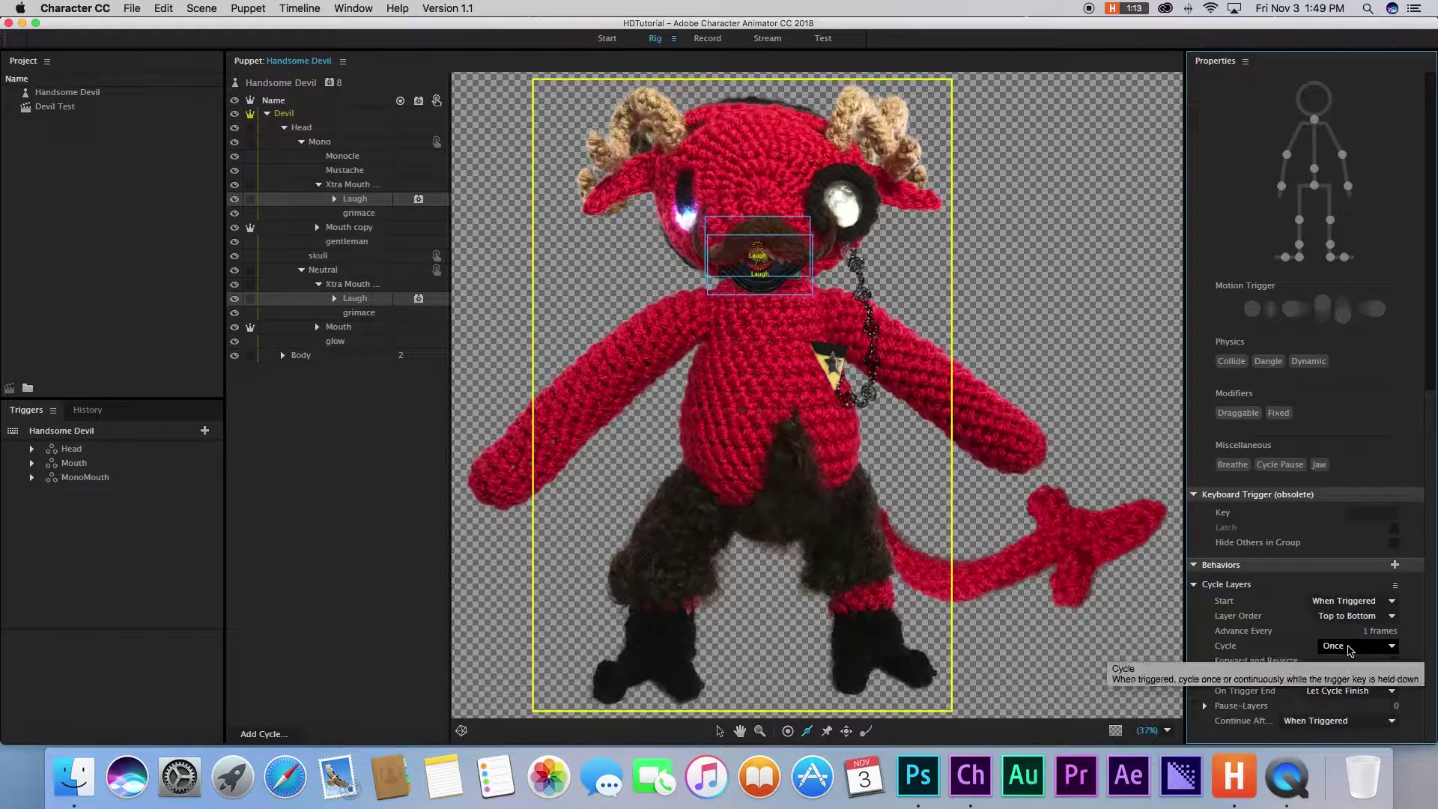
left_click(1353, 675)
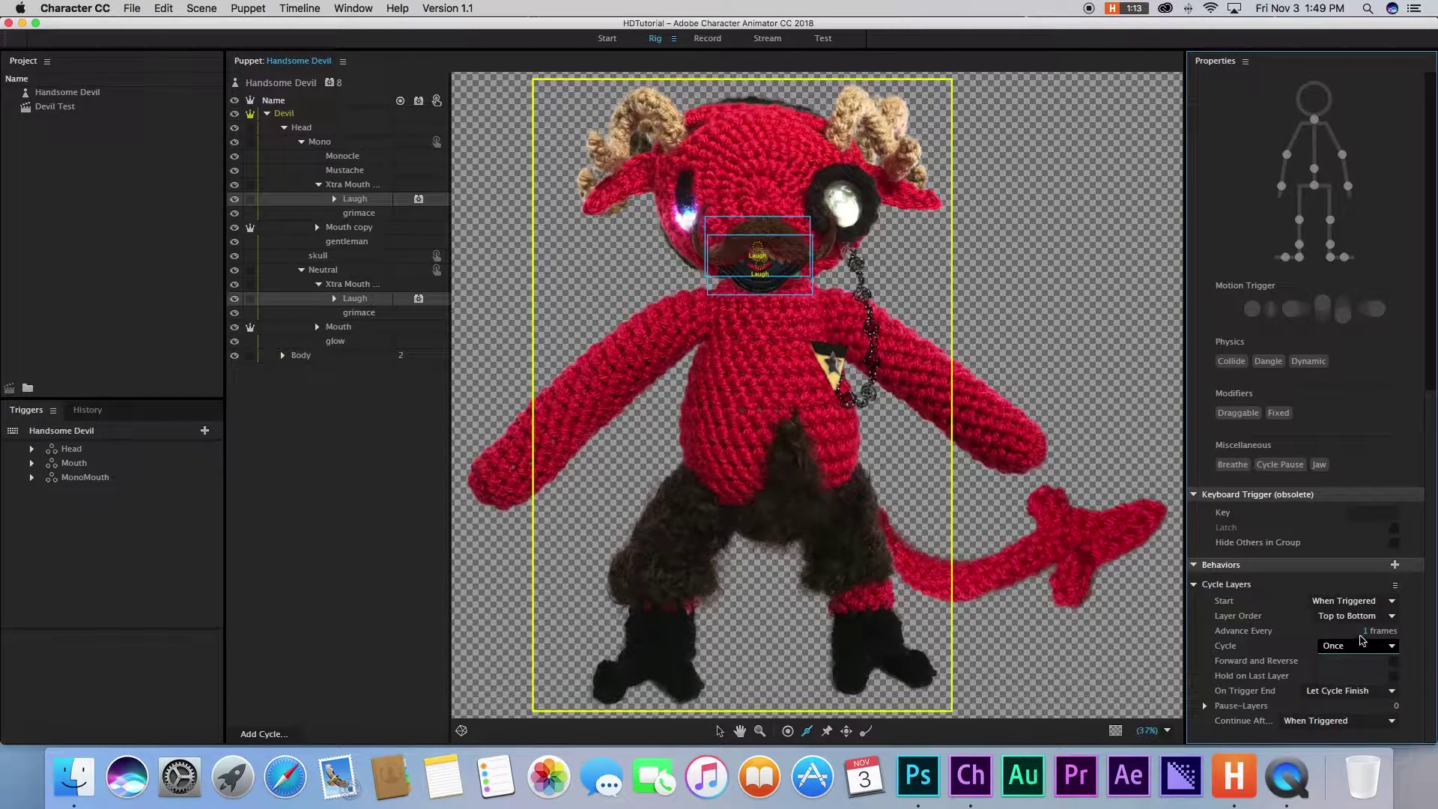
left_click(1365, 631)
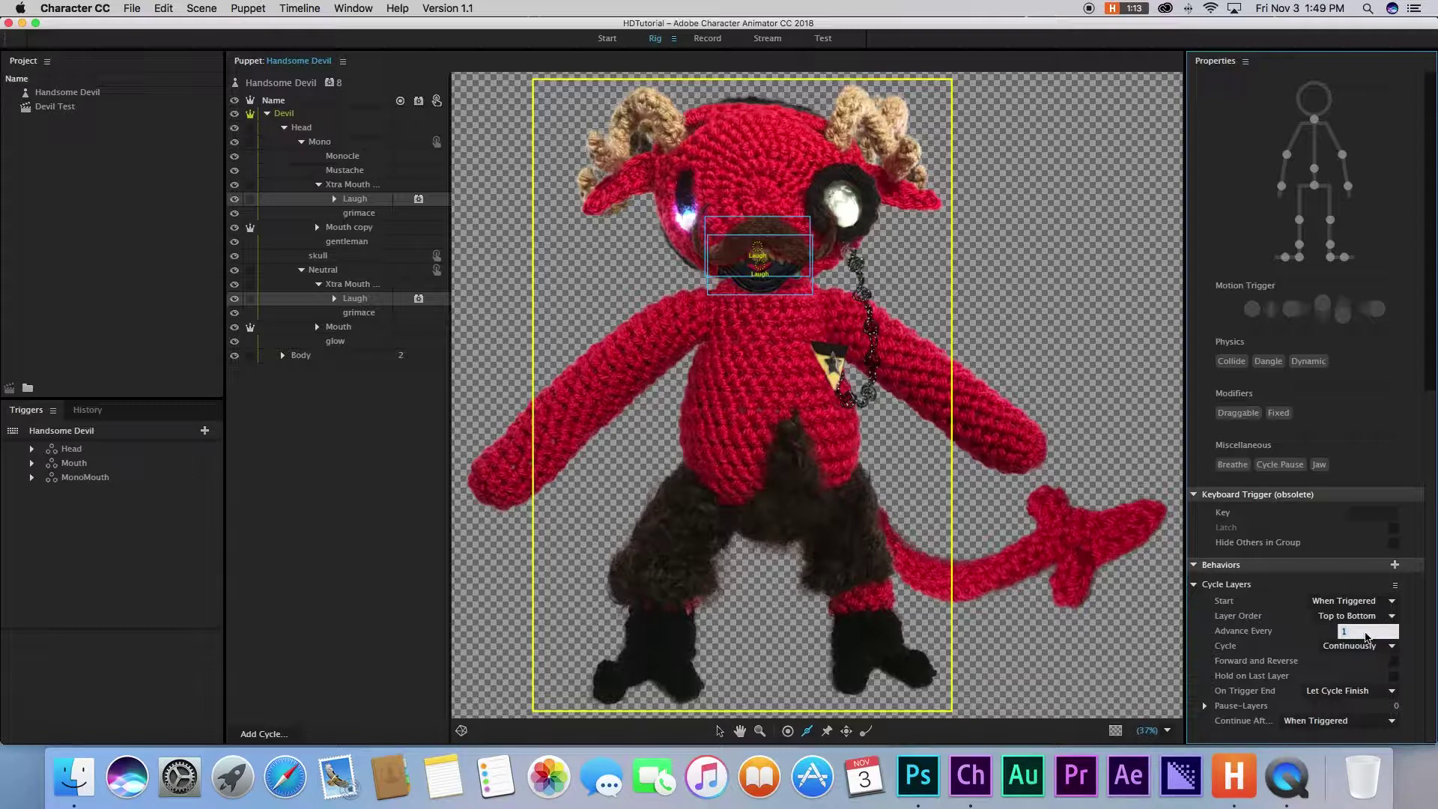
type("5")
key("Return")
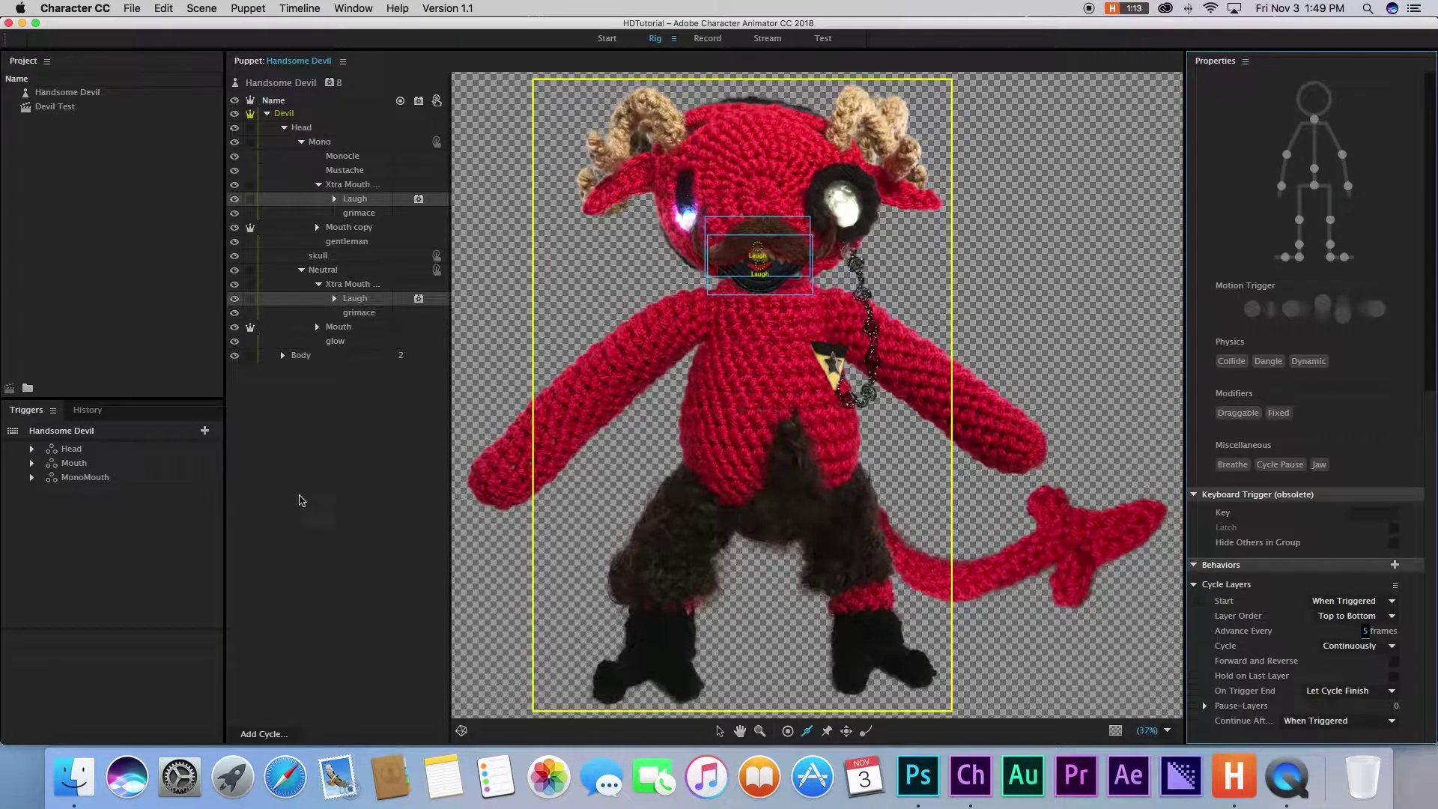
left_click(190, 525)
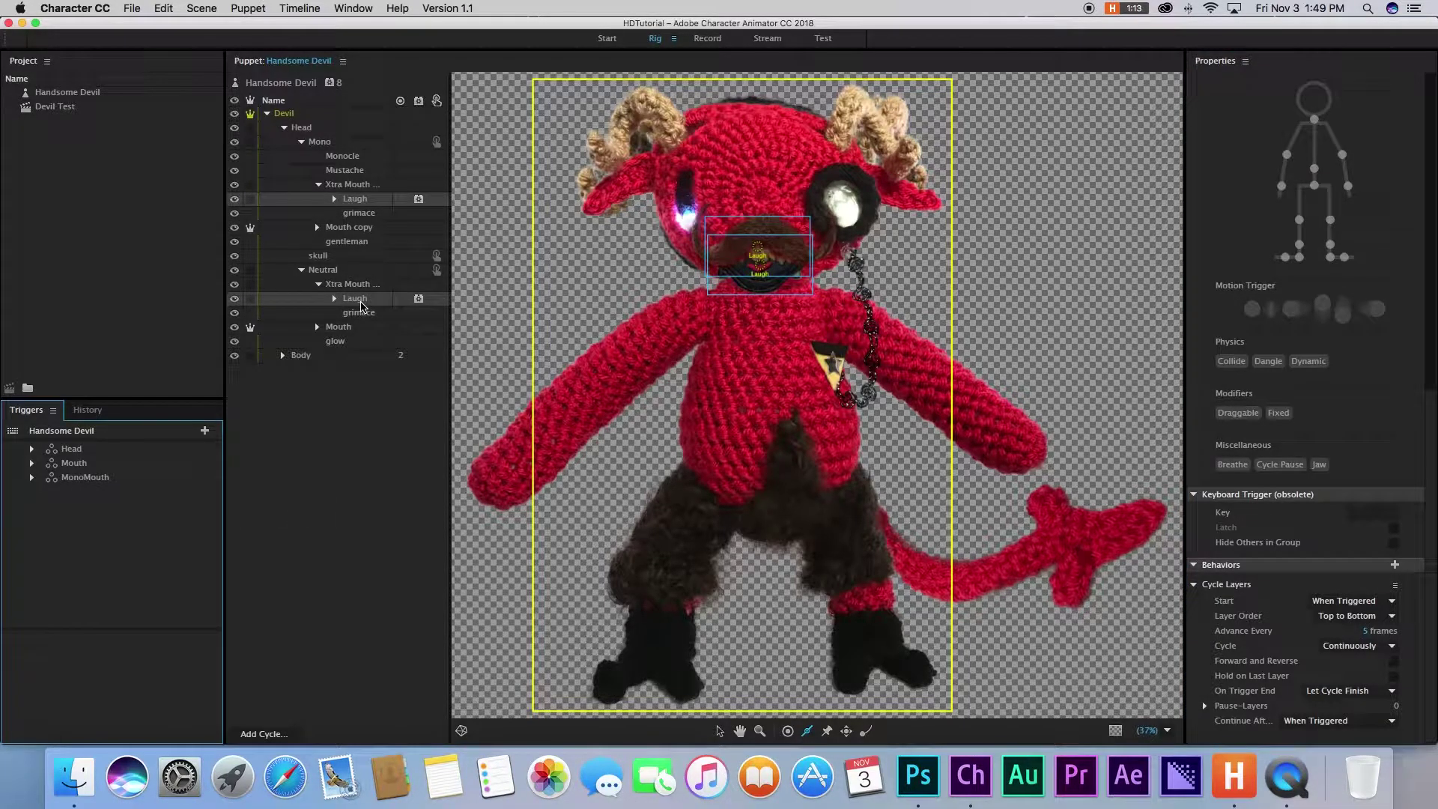
Create a Laugh trigger containing both the Mono and Neutral Laugh groups and assign it the key Z.
left_click(439, 201)
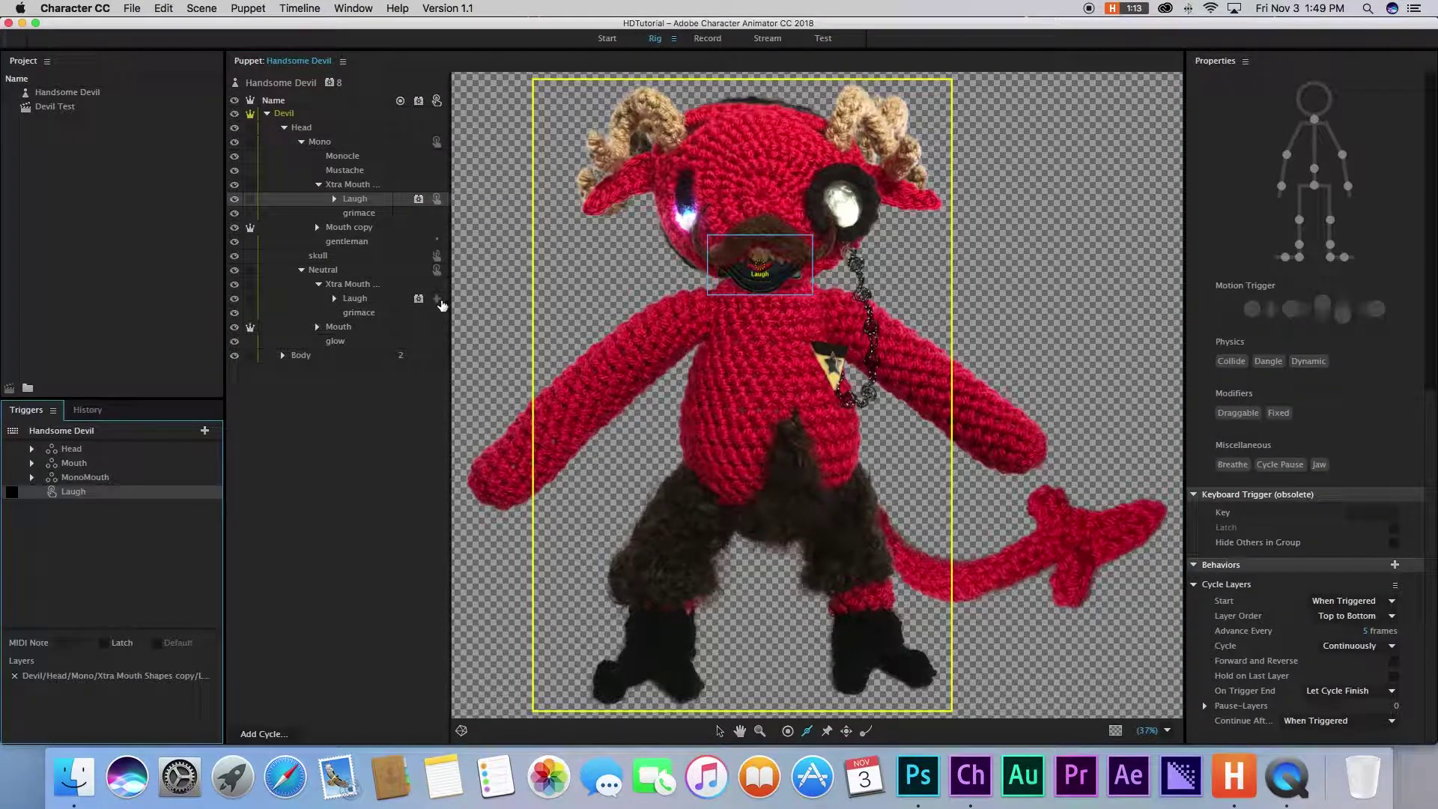
left_click(437, 300)
left_click(455, 307)
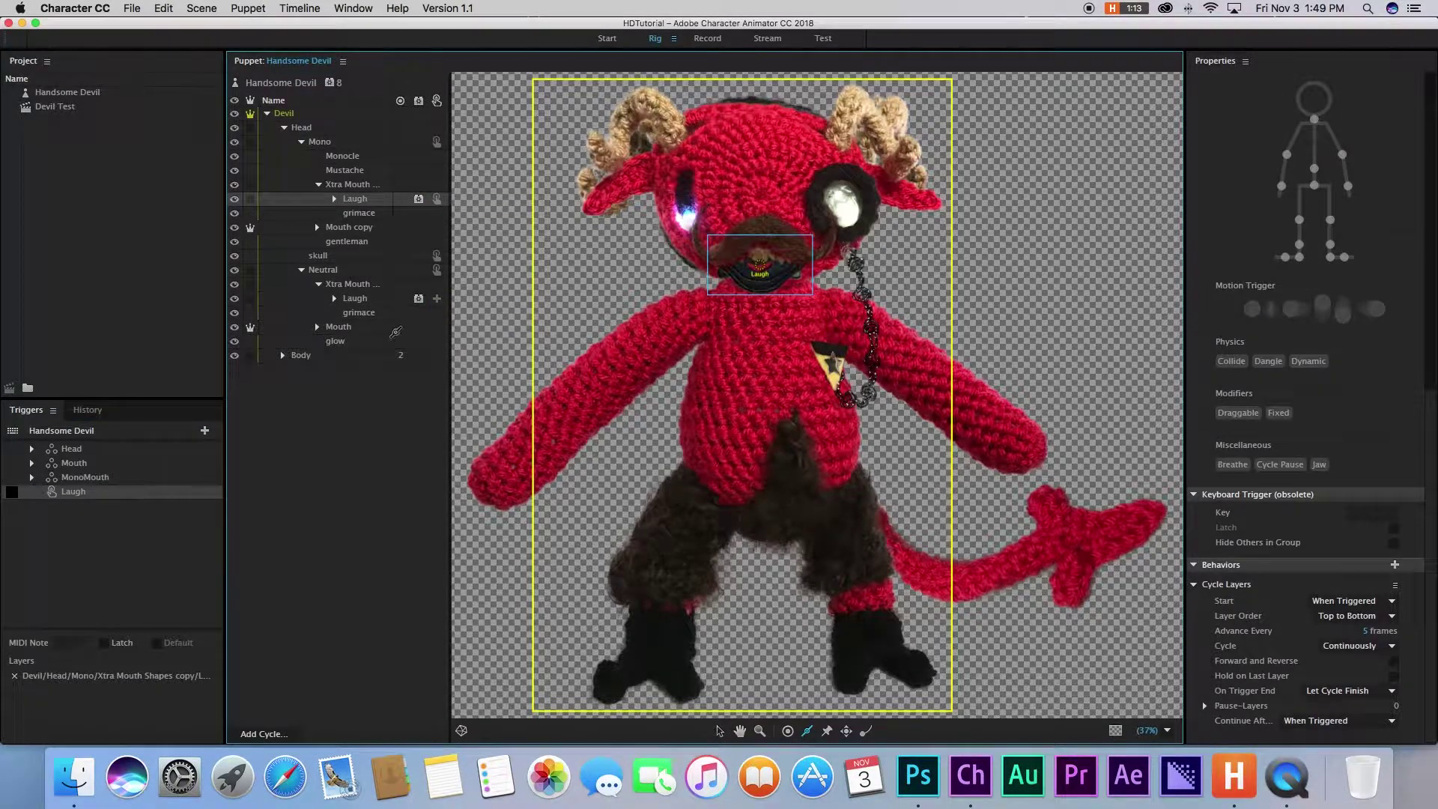
left_click_drag(74, 513, 78, 495)
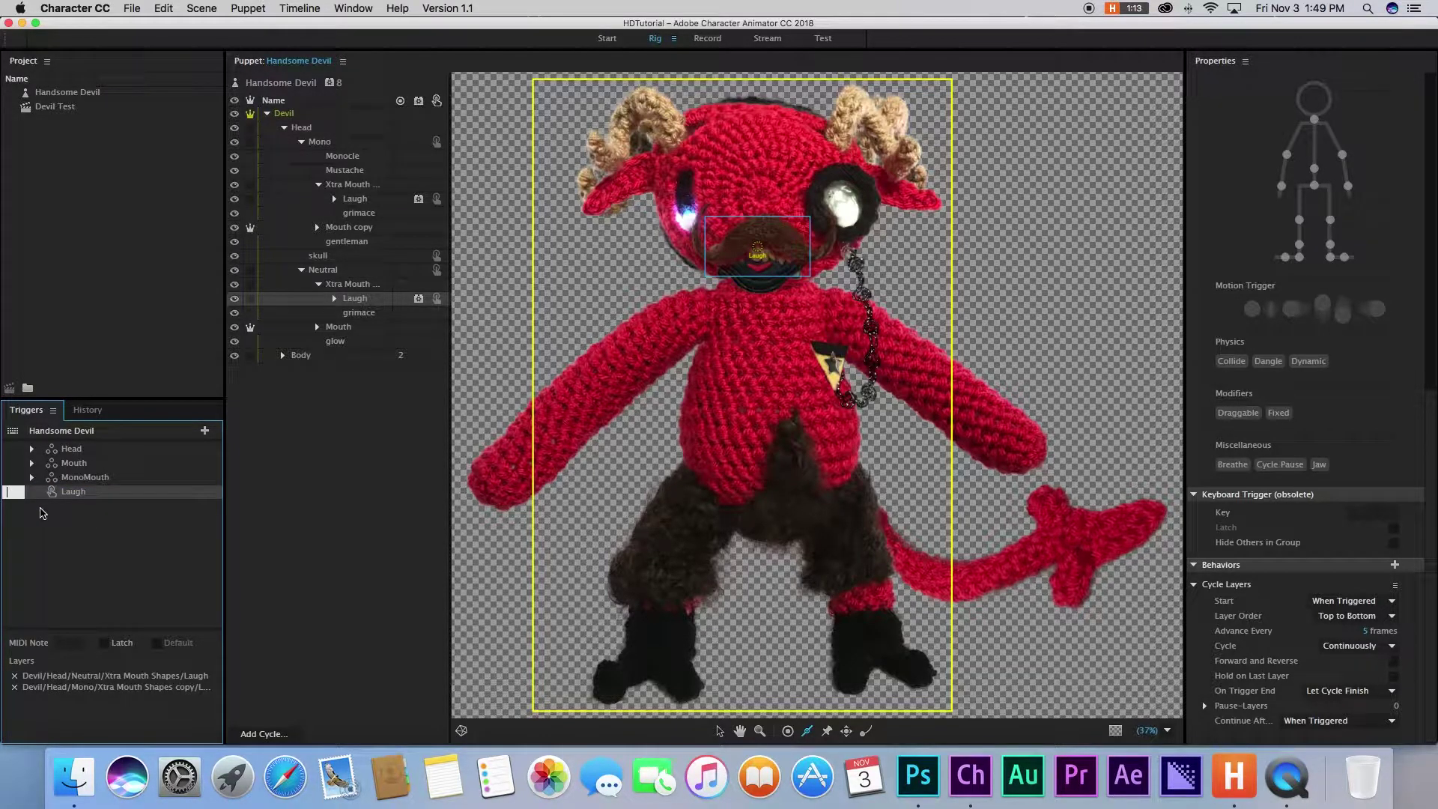
left_click(42, 529)
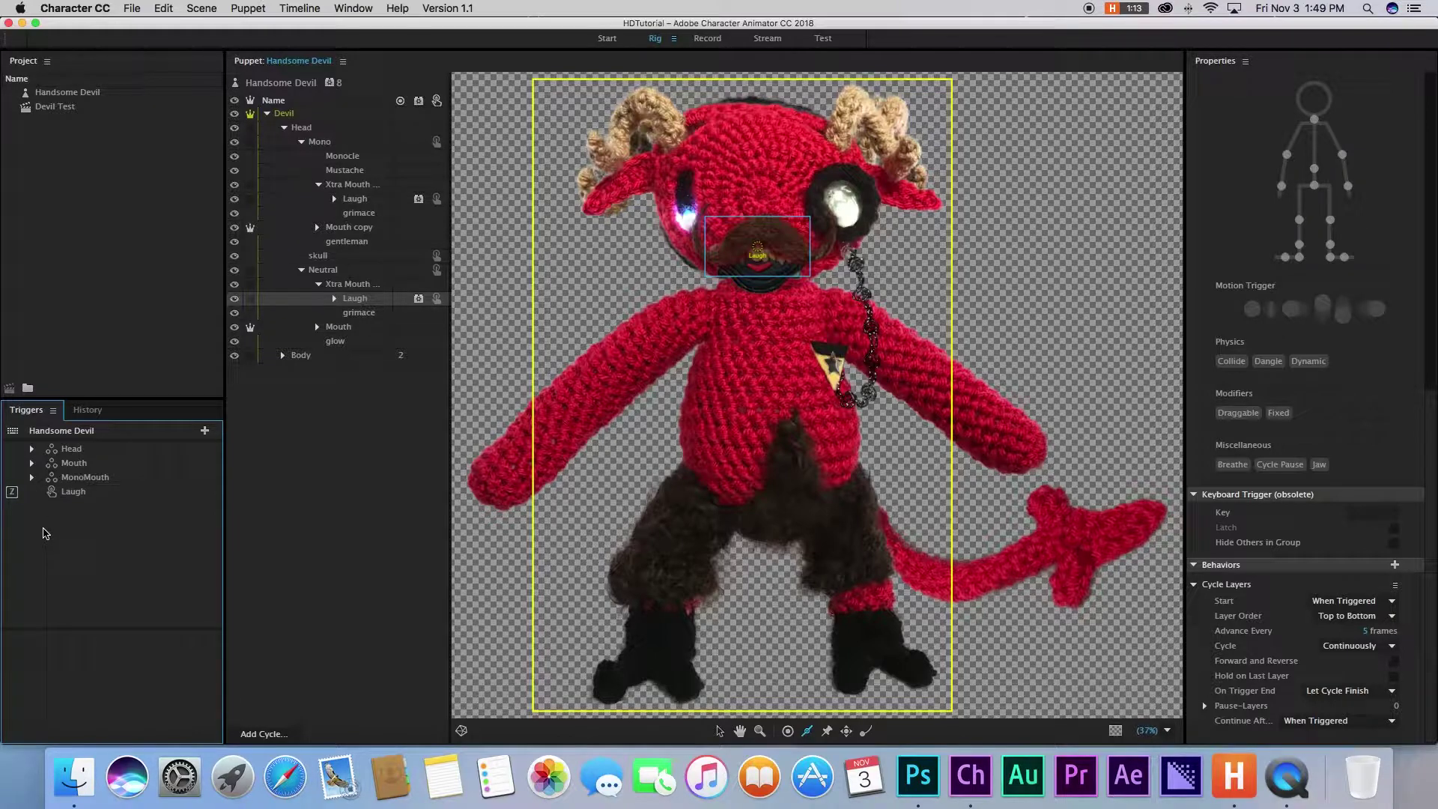
left_click(32, 464)
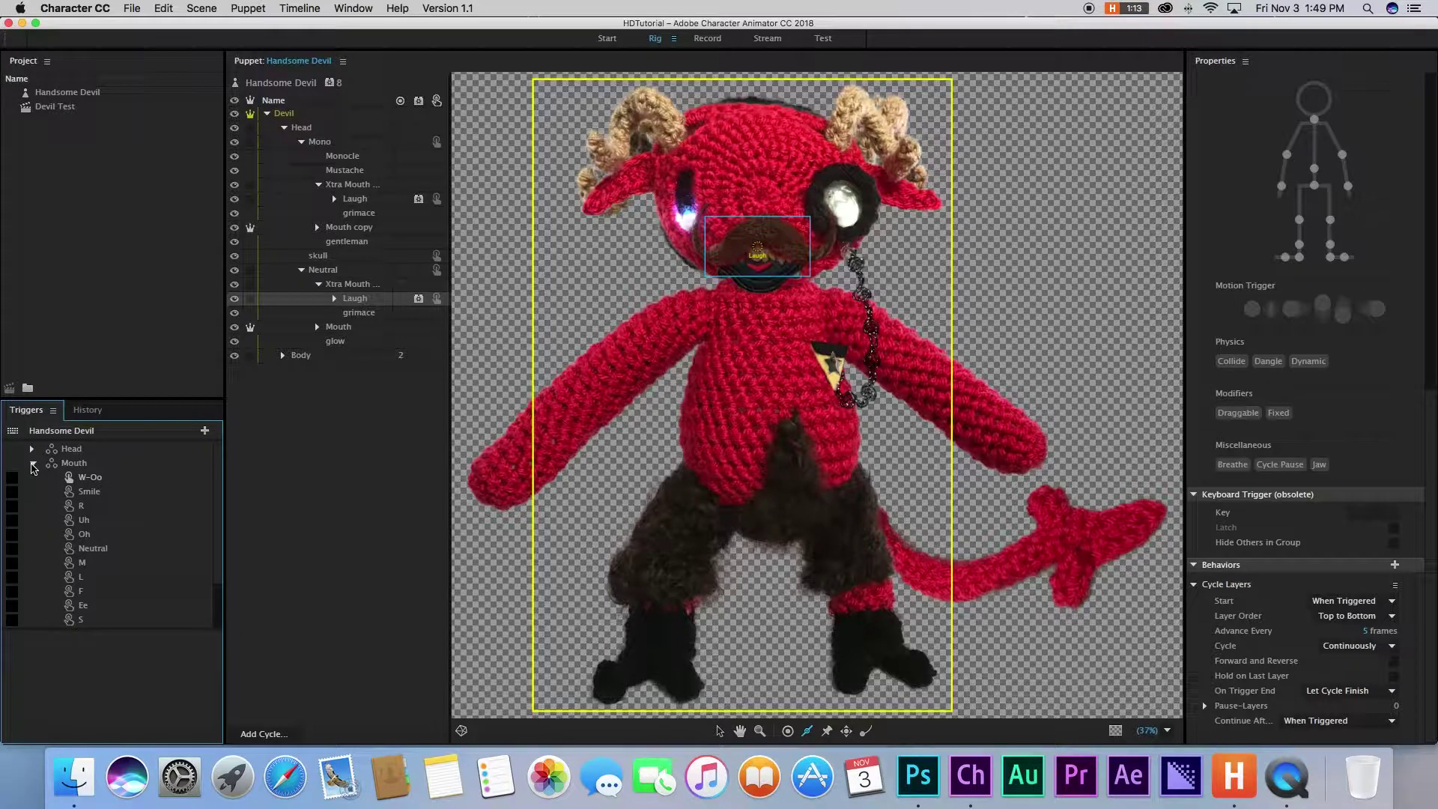
left_click(31, 464)
left_click(31, 449)
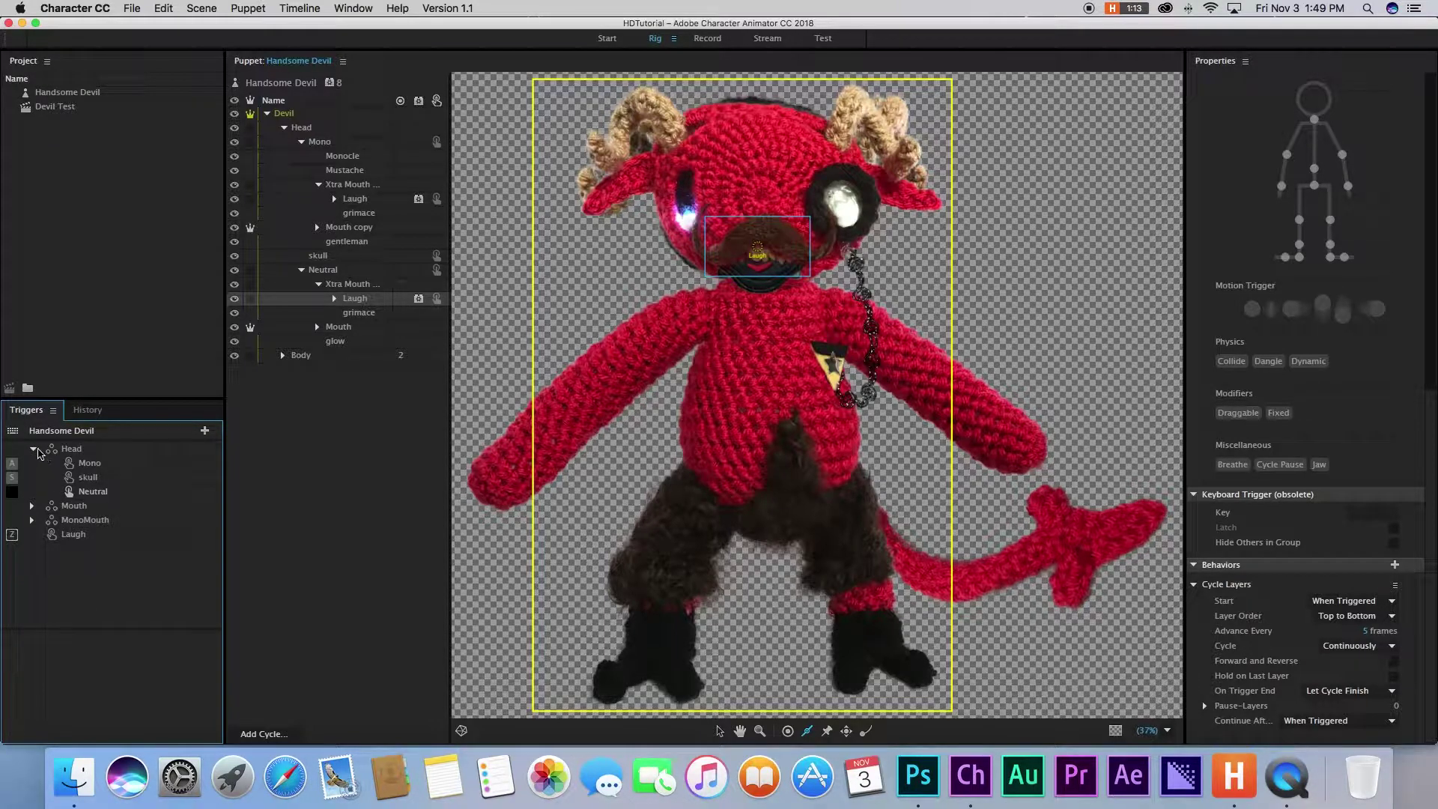
left_click(32, 449)
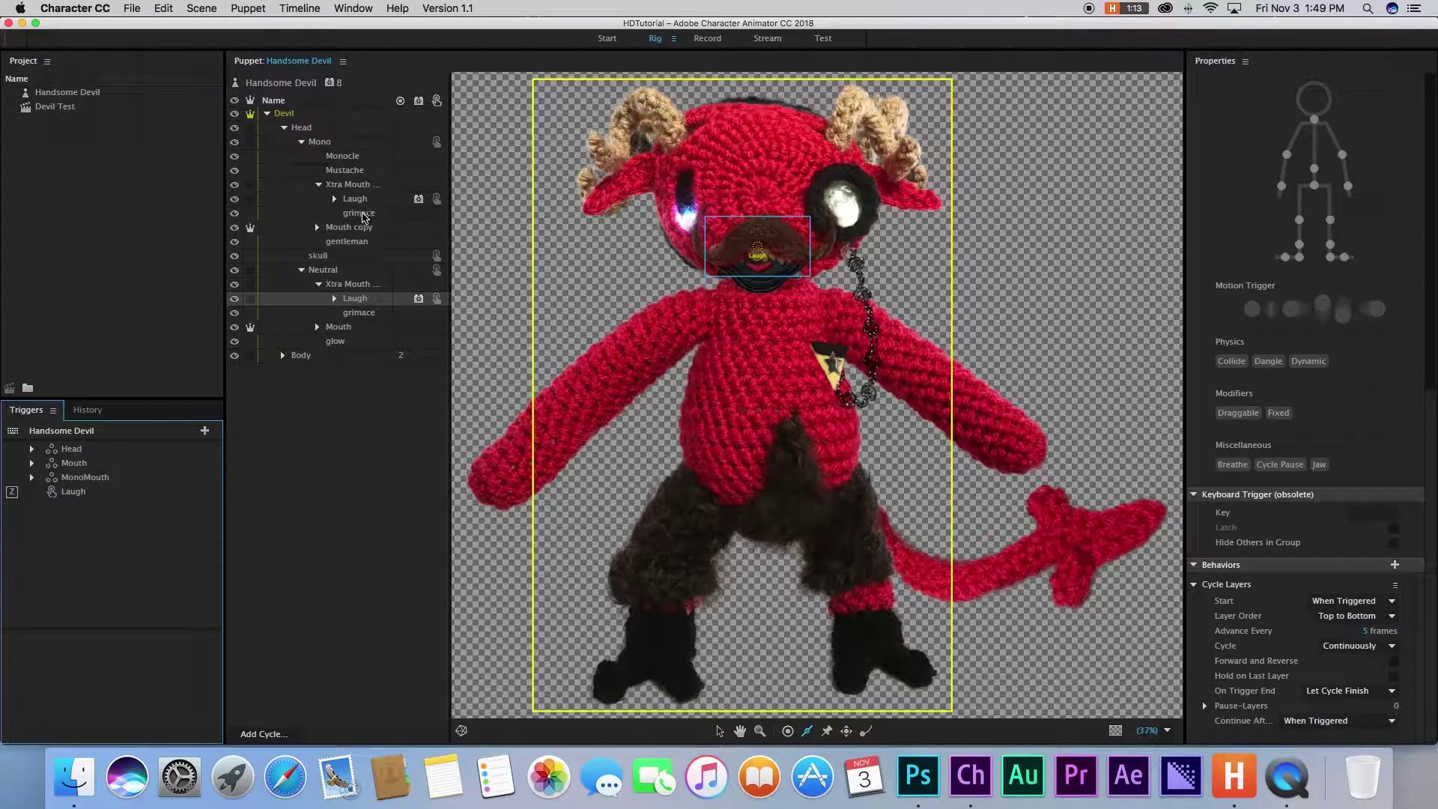
Create a single grimace trigger containing both the Mono and Neutral grimace layers and assign it the key X.
left_click(367, 215)
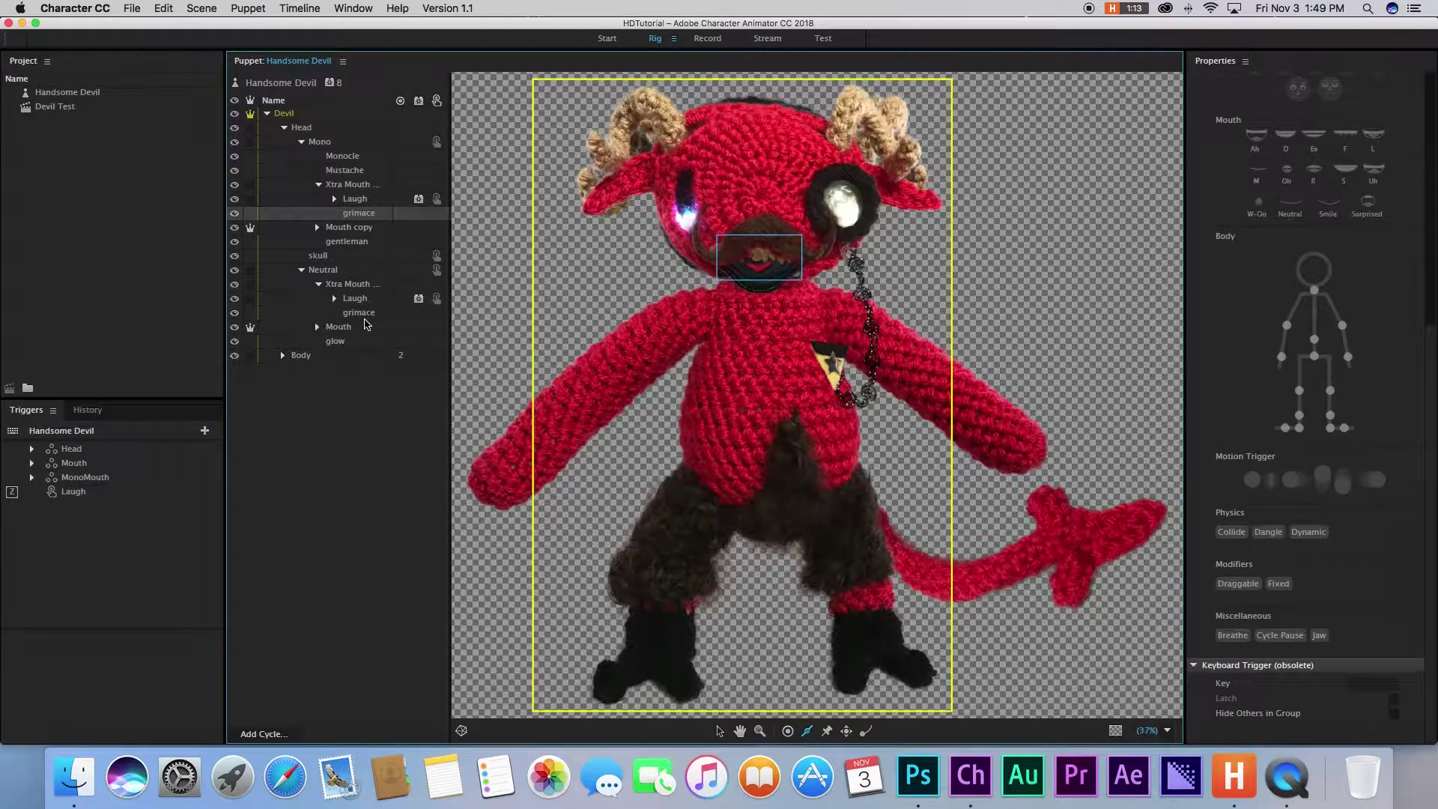
left_click(367, 315, "super")
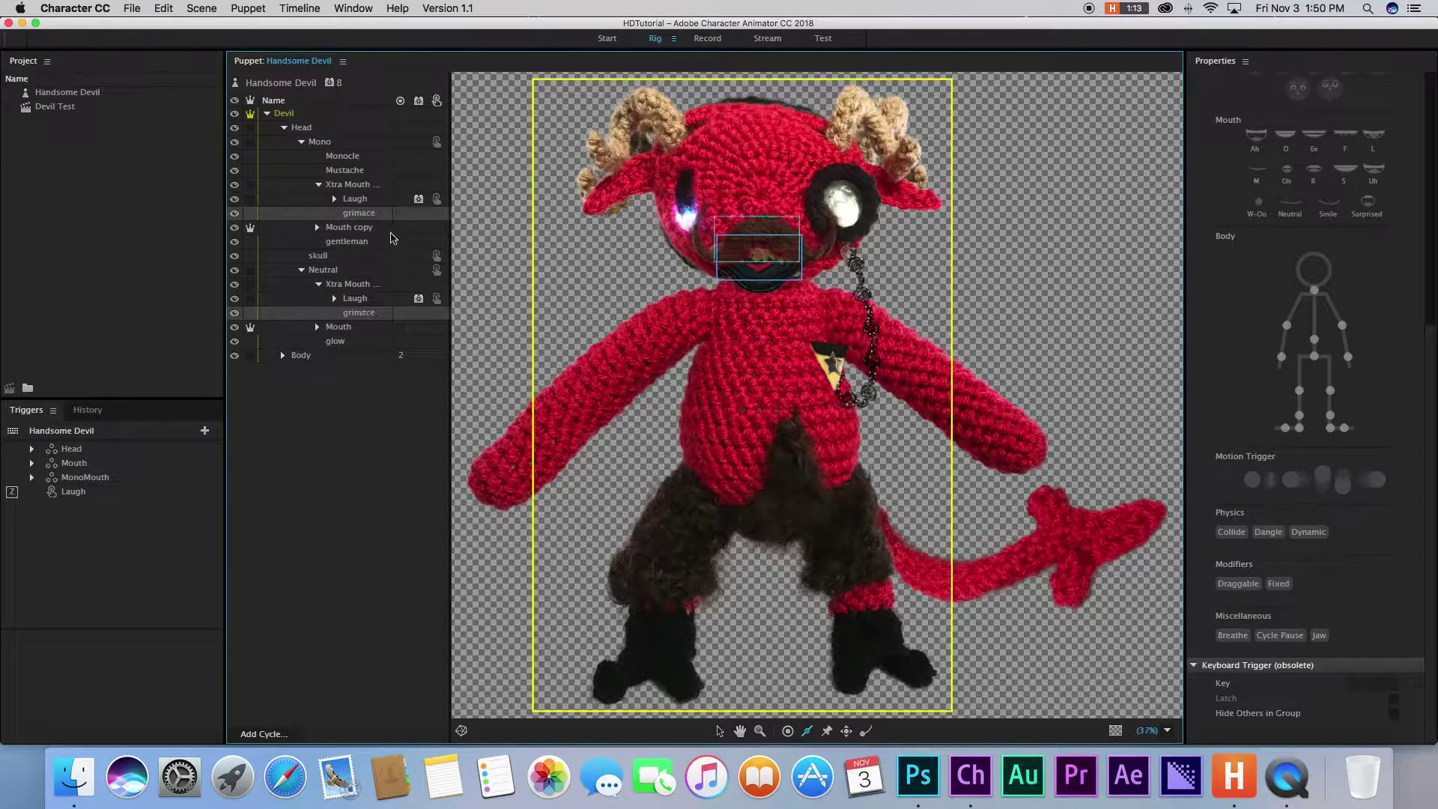
left_click_drag(367, 315, 110, 545)
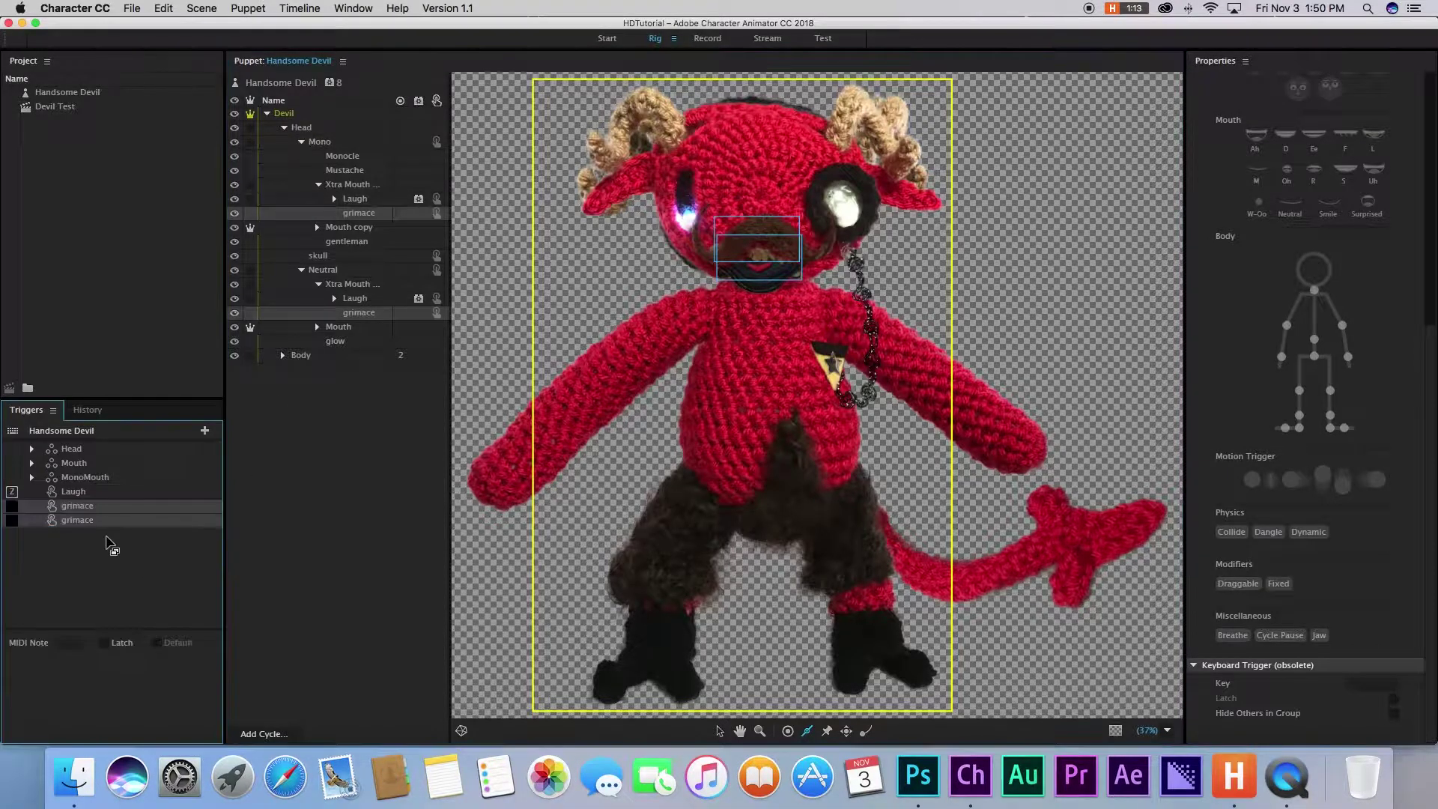
left_click(84, 523)
left_click(80, 509)
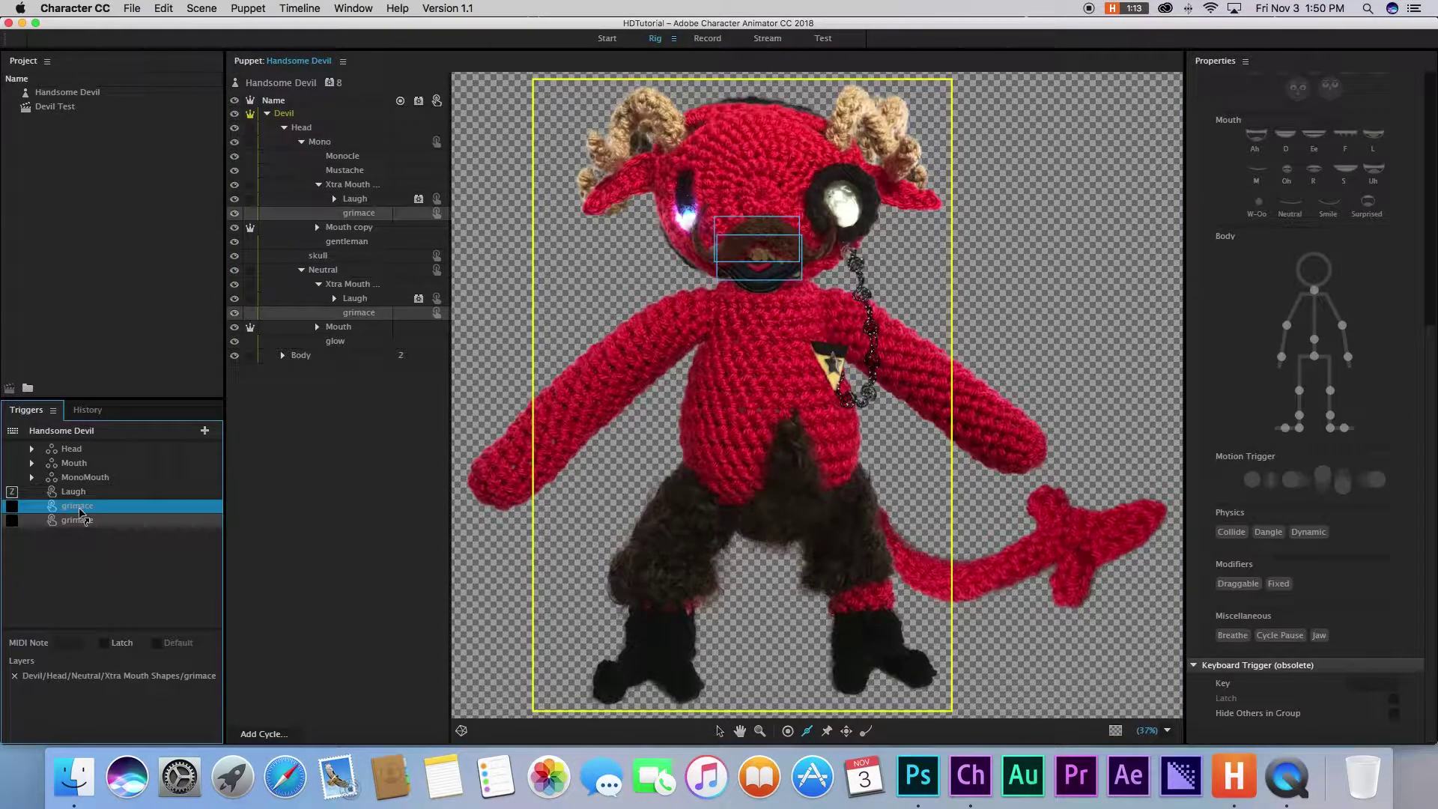
left_click_drag(77, 514, 75, 509)
left_click(13, 507)
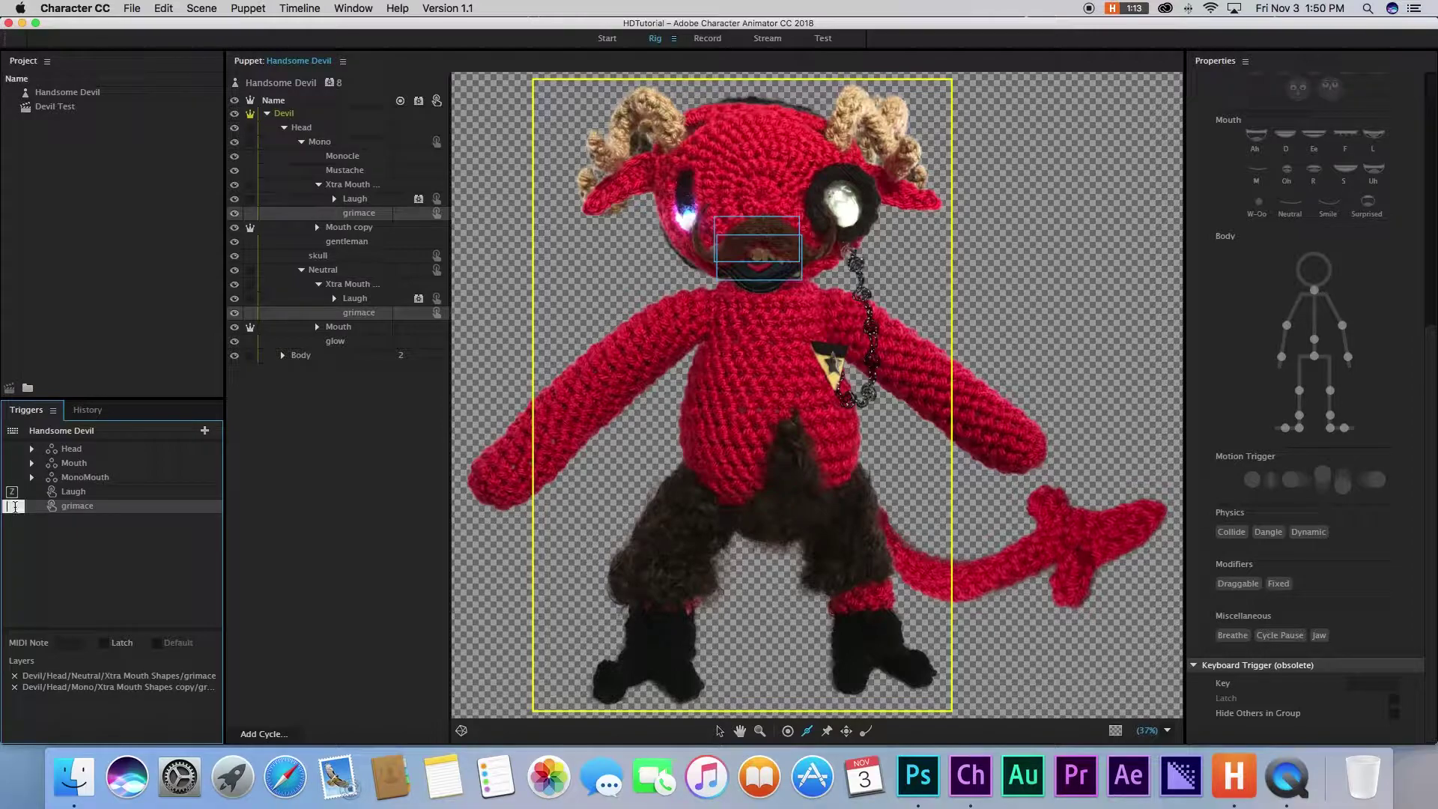
left_click(31, 541)
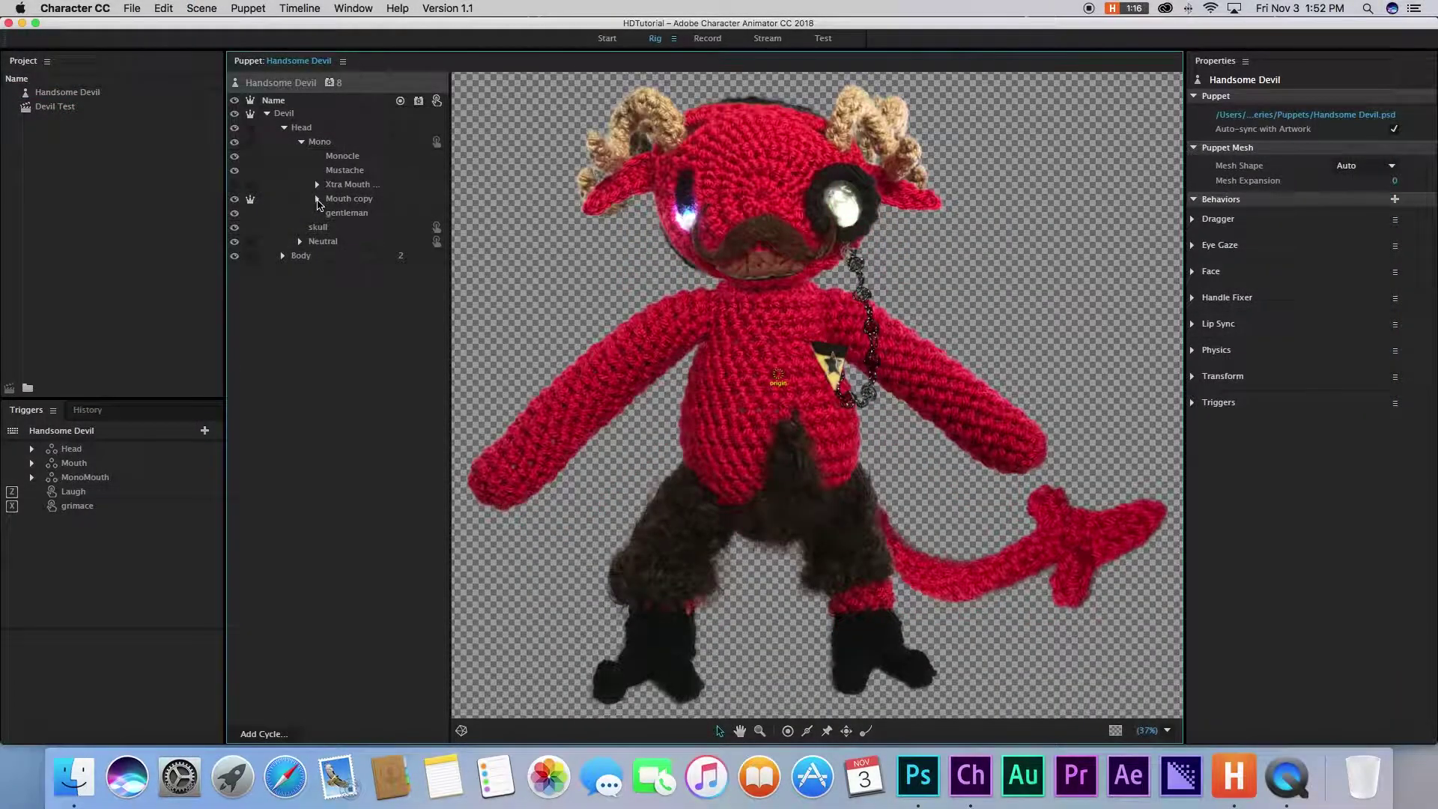
Switch to Photoshop, rename the Mono head's Mustache layer as +Mustache and save the file.
left_click(350, 175)
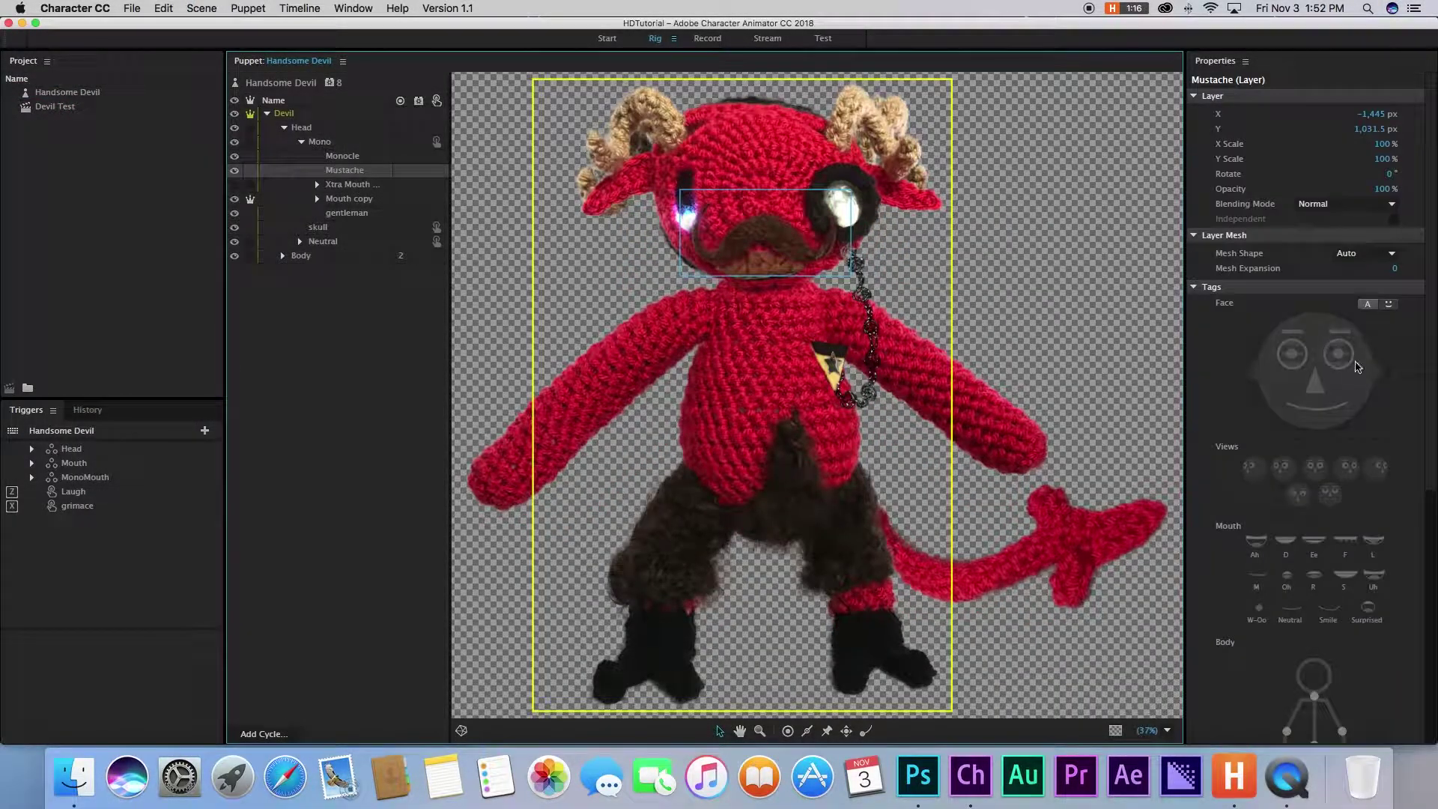
scroll(1358, 367, "down", 10)
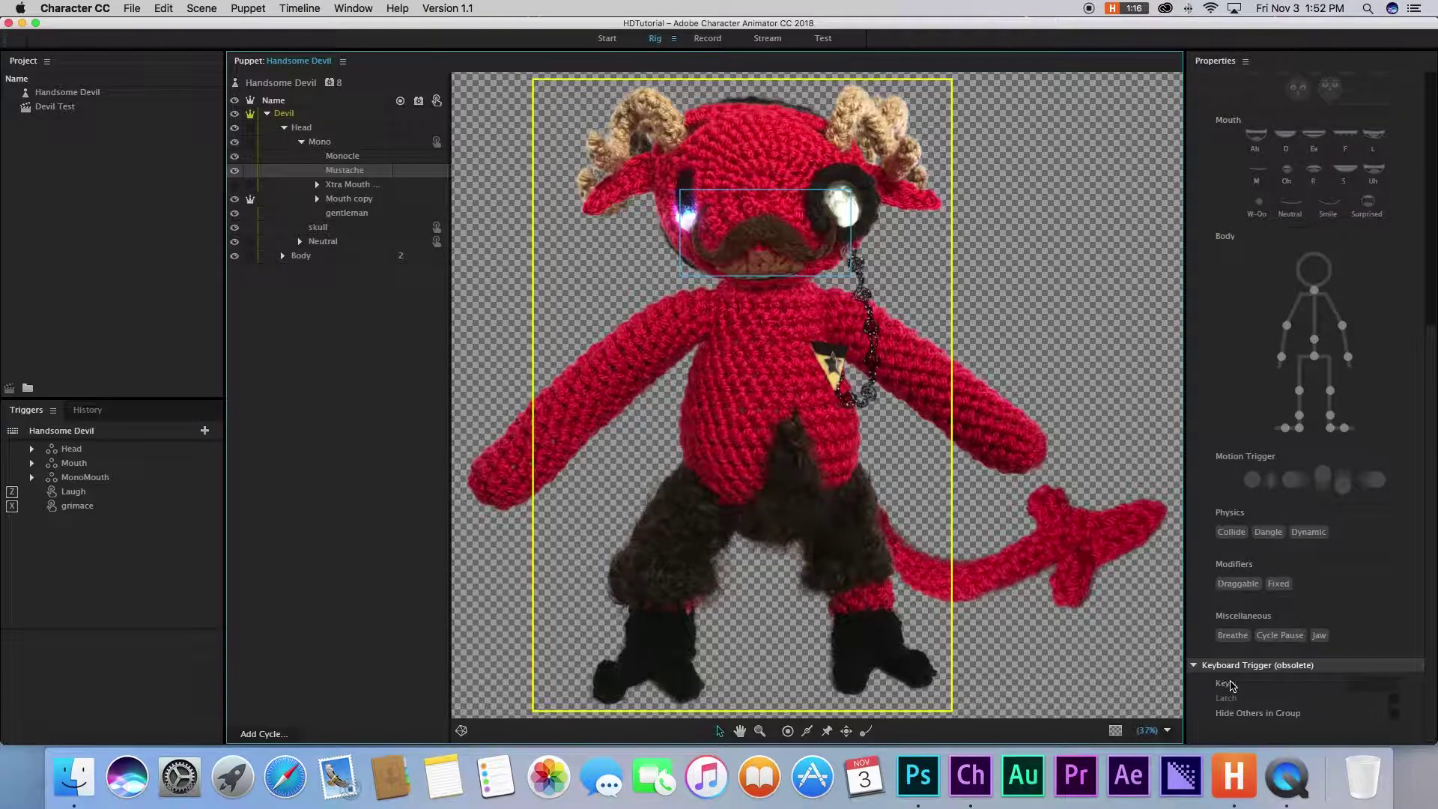
left_click(925, 783)
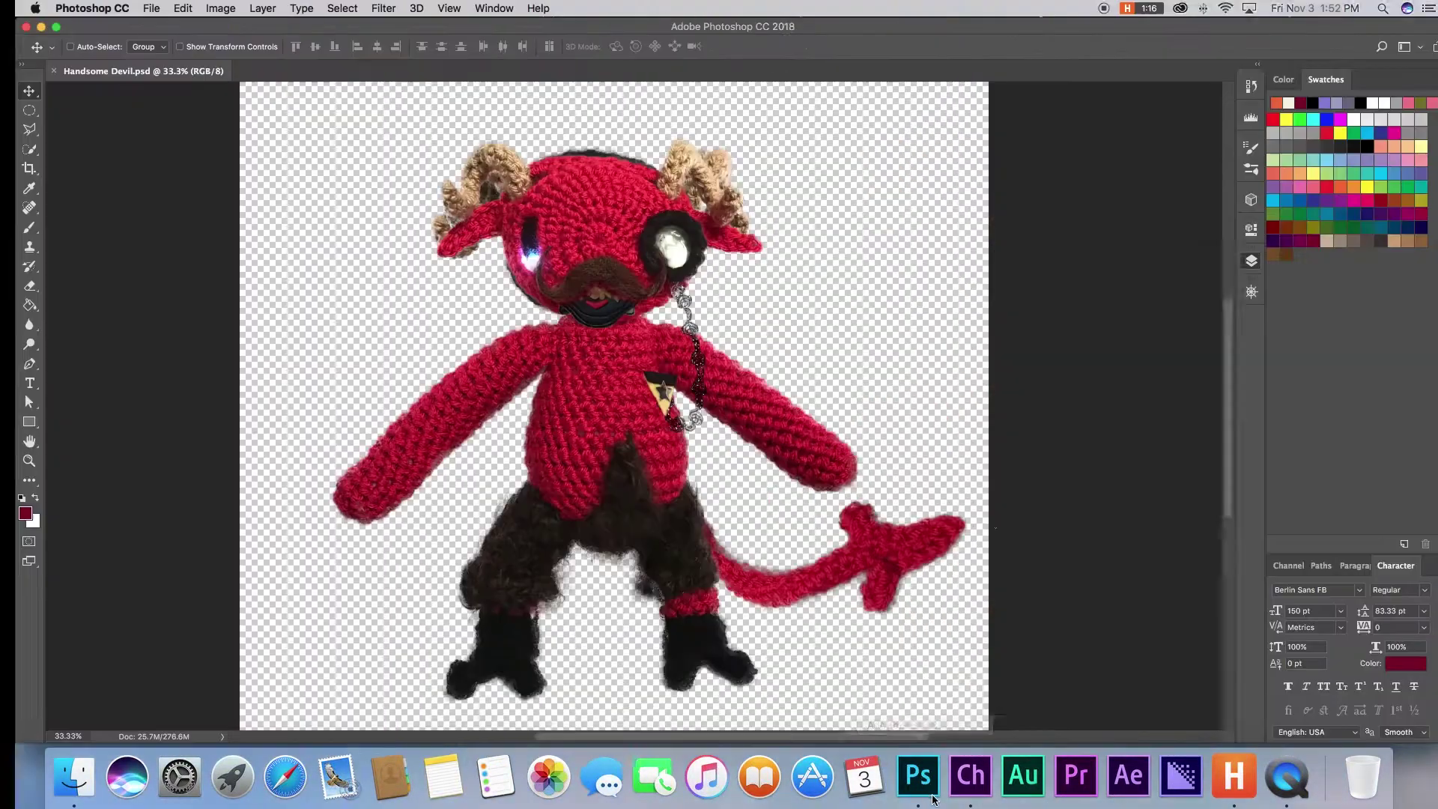
left_click(1056, 356)
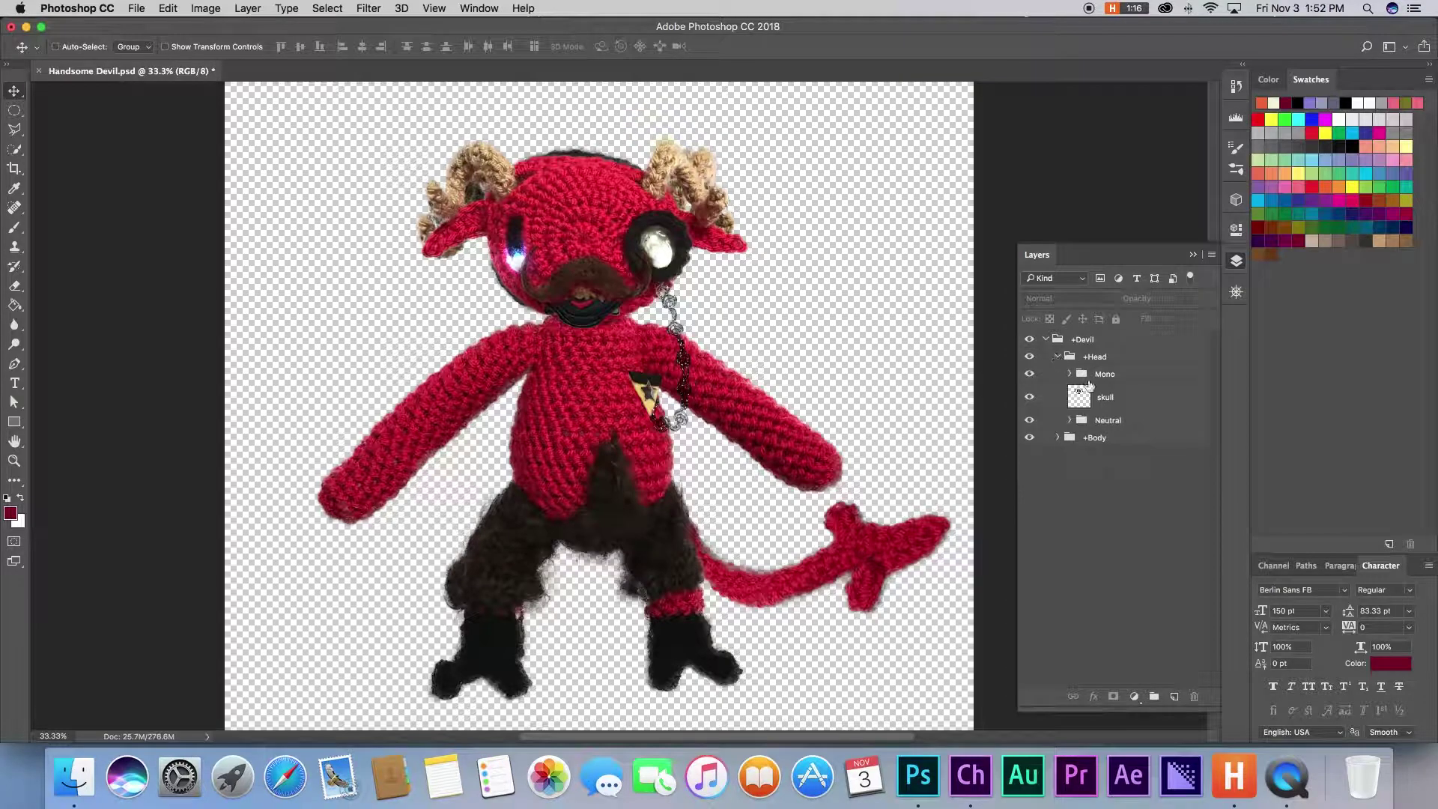
left_click(1071, 374)
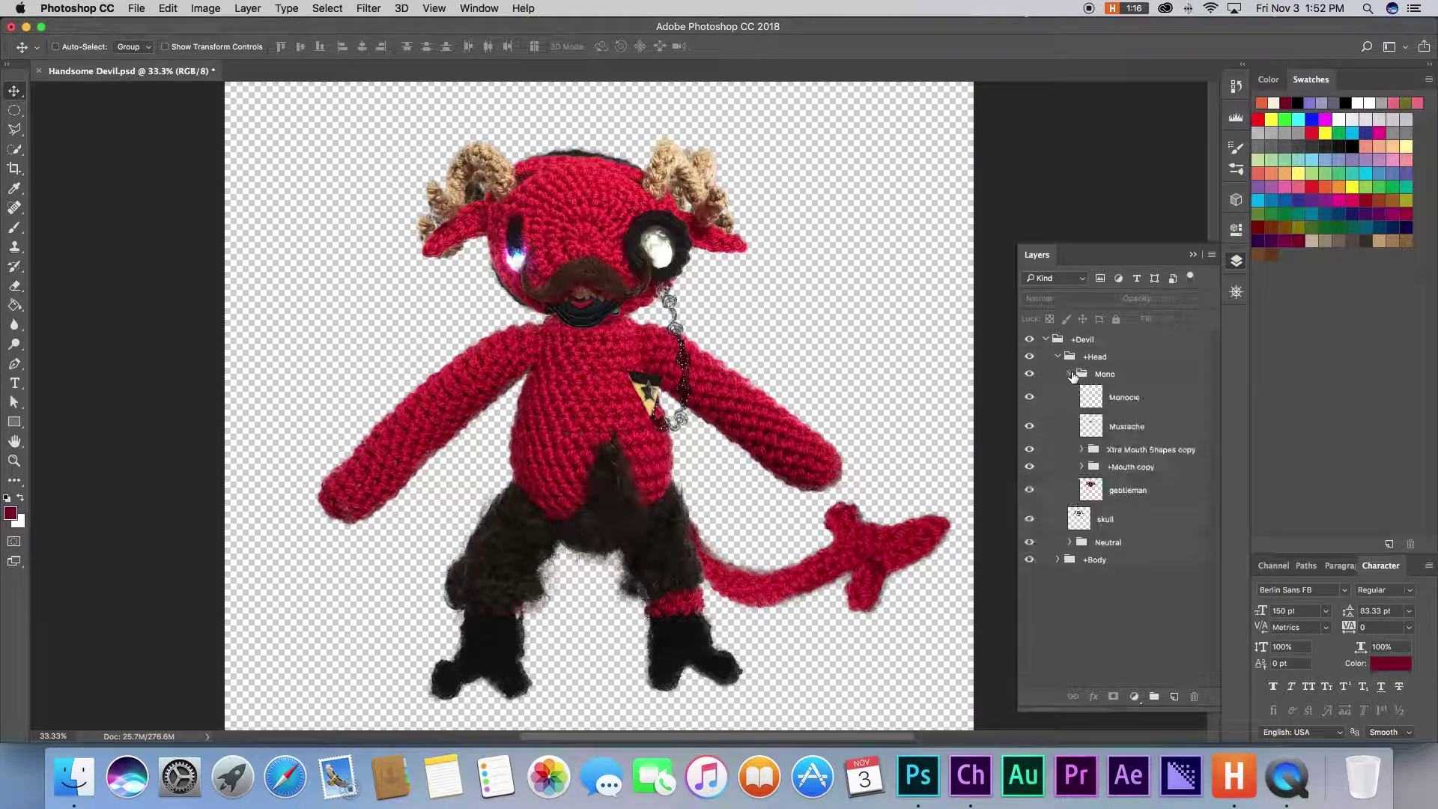
left_click(1110, 428)
double_click(1111, 430)
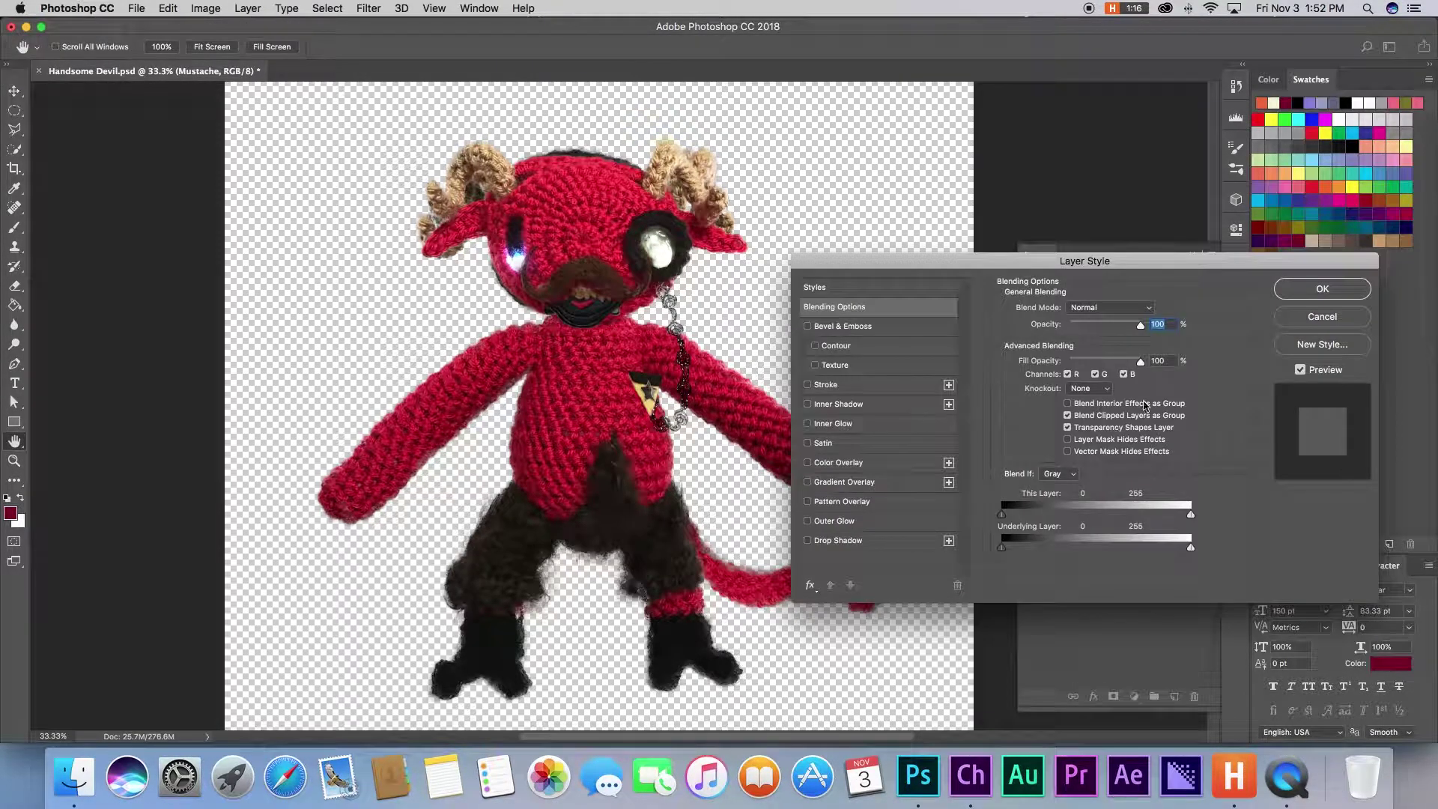
key("Escape")
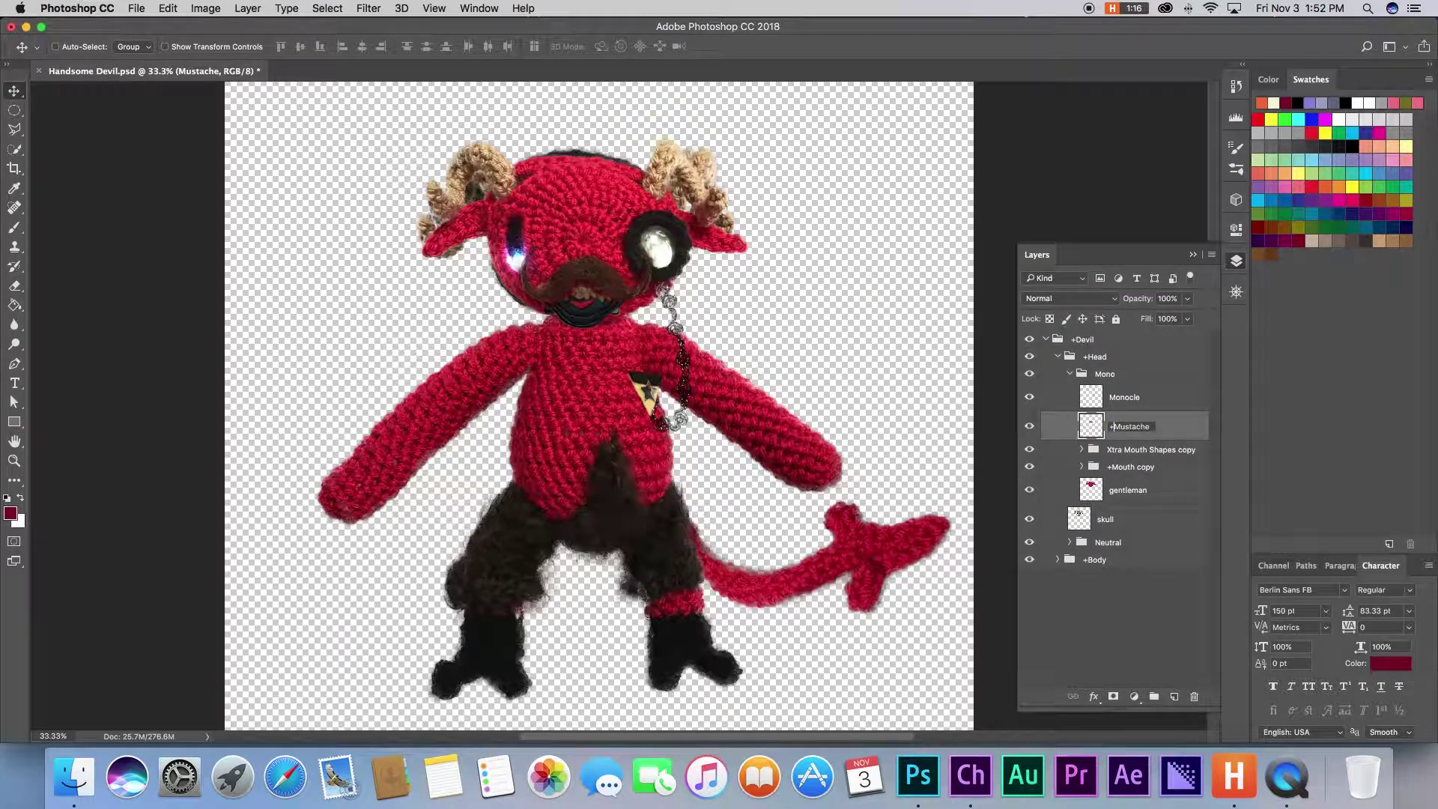
key("Return")
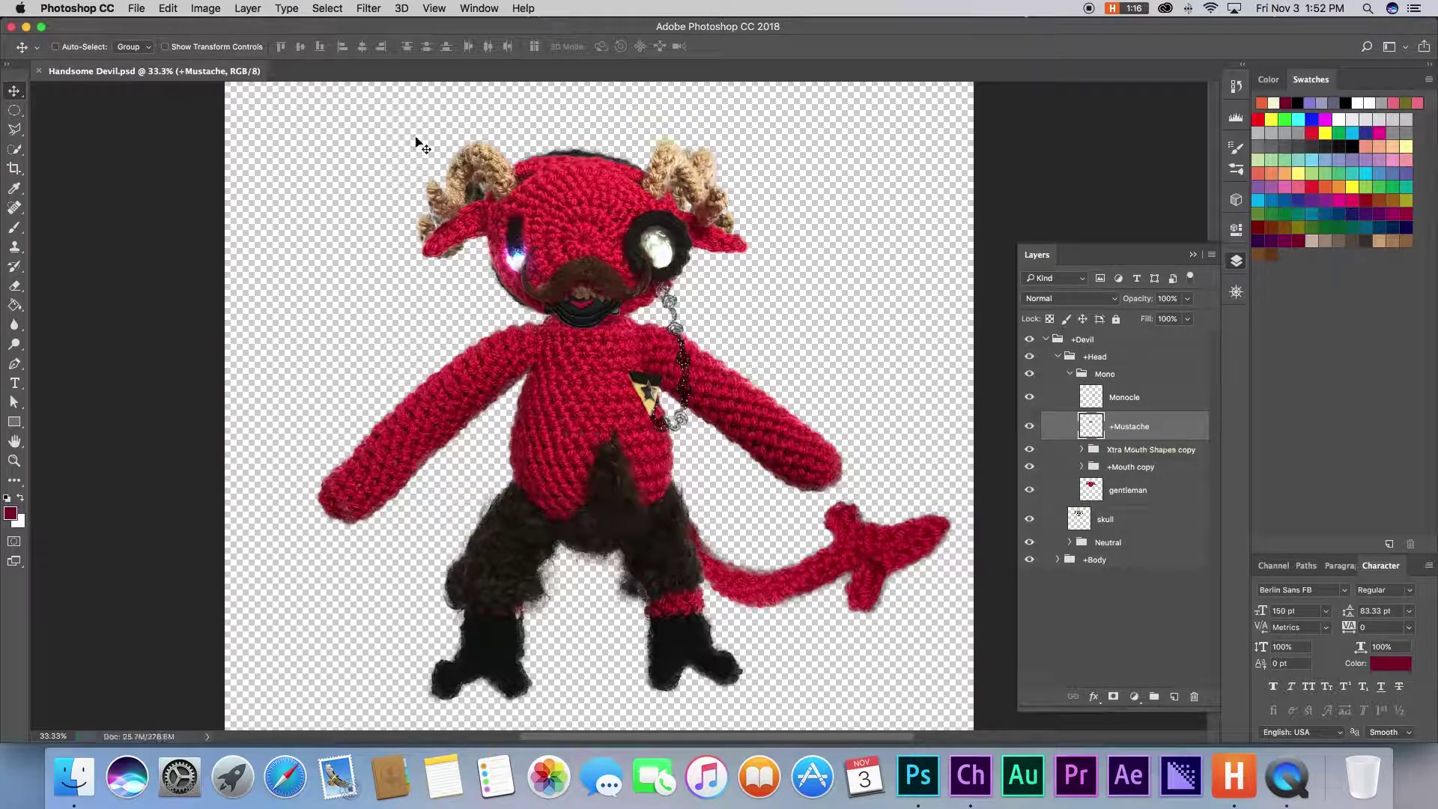
Switch back to Character Animator and add the Nutcracker Jaw behavior to the Mustache layer.
left_click(971, 776)
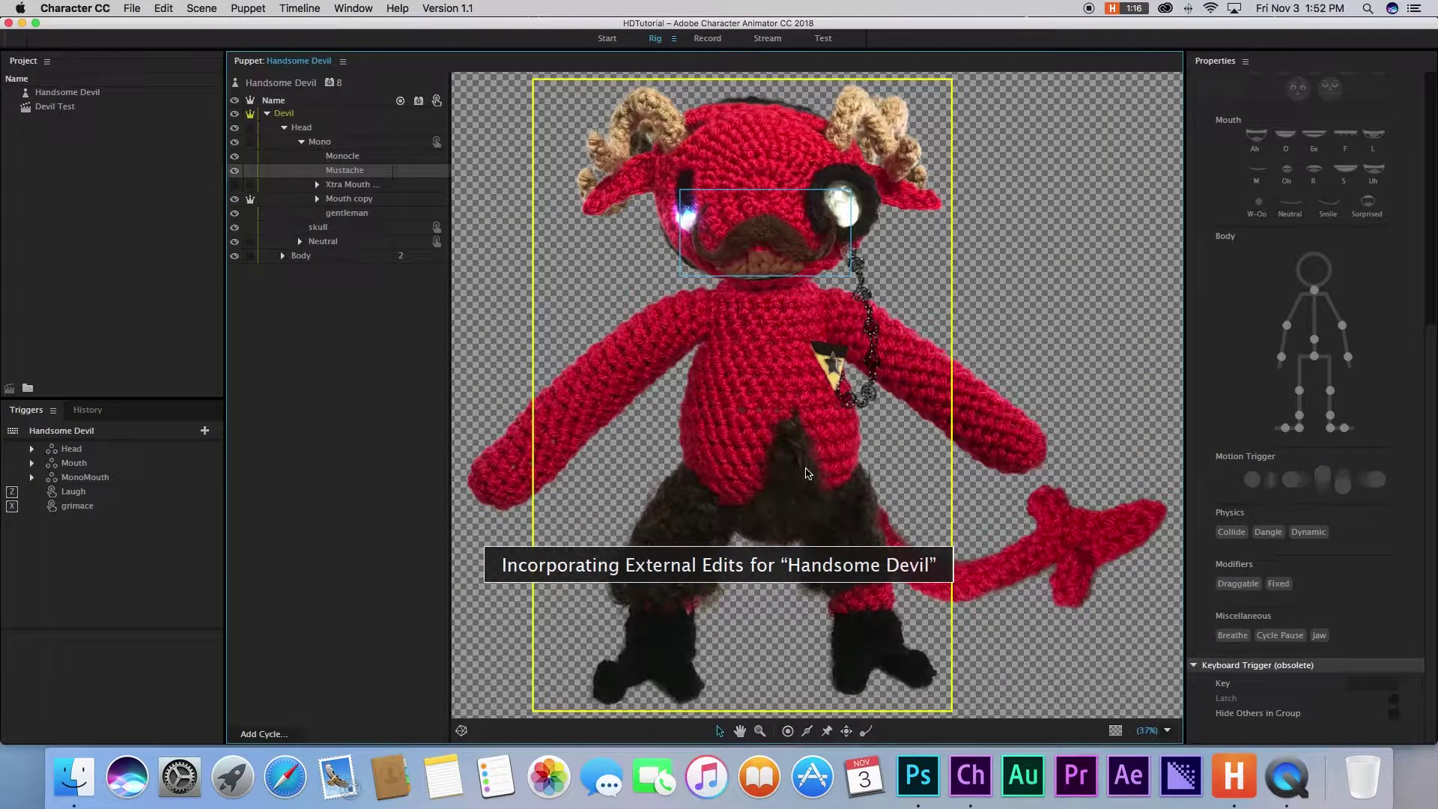
left_click(358, 177)
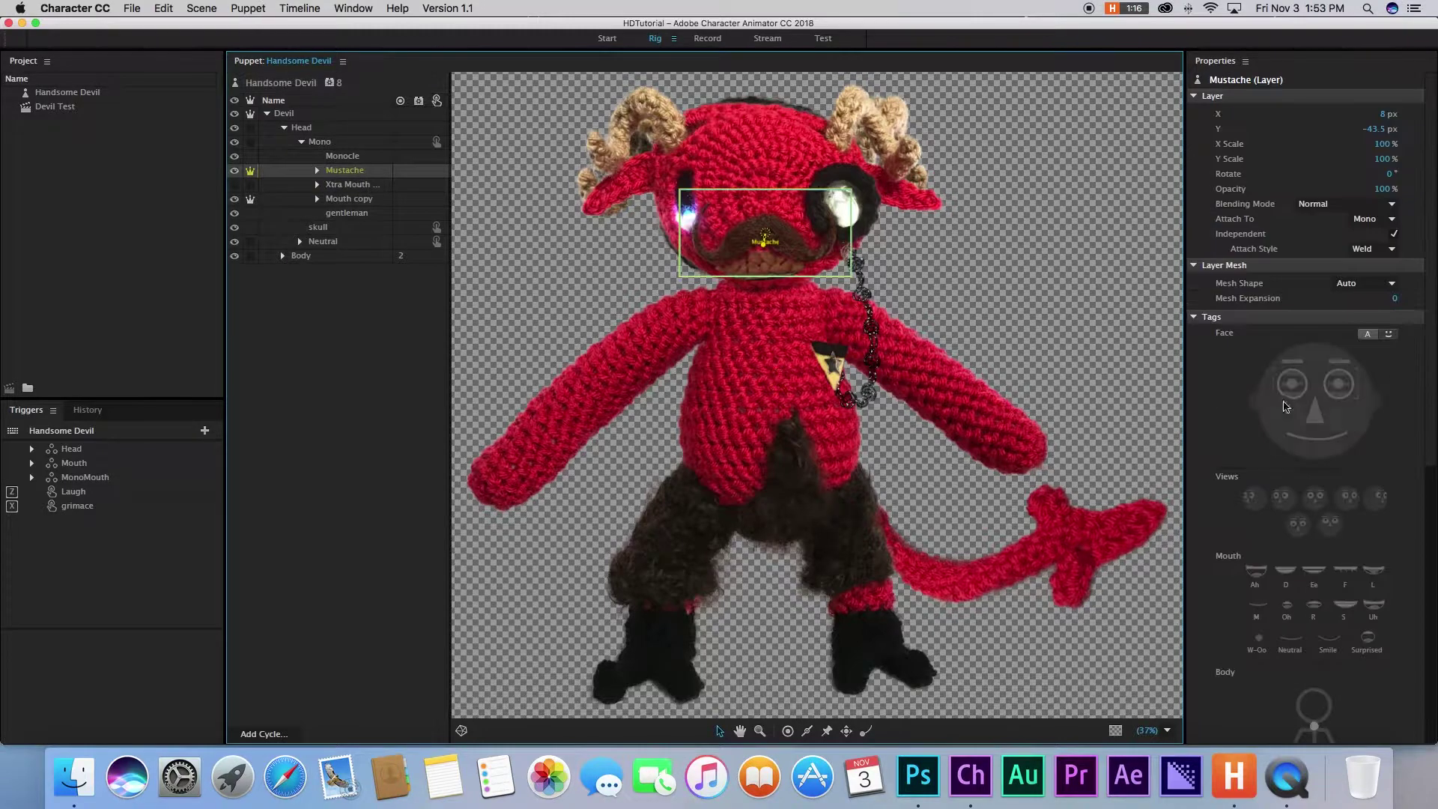
scroll(1286, 407, "down", 10)
left_click(1395, 698)
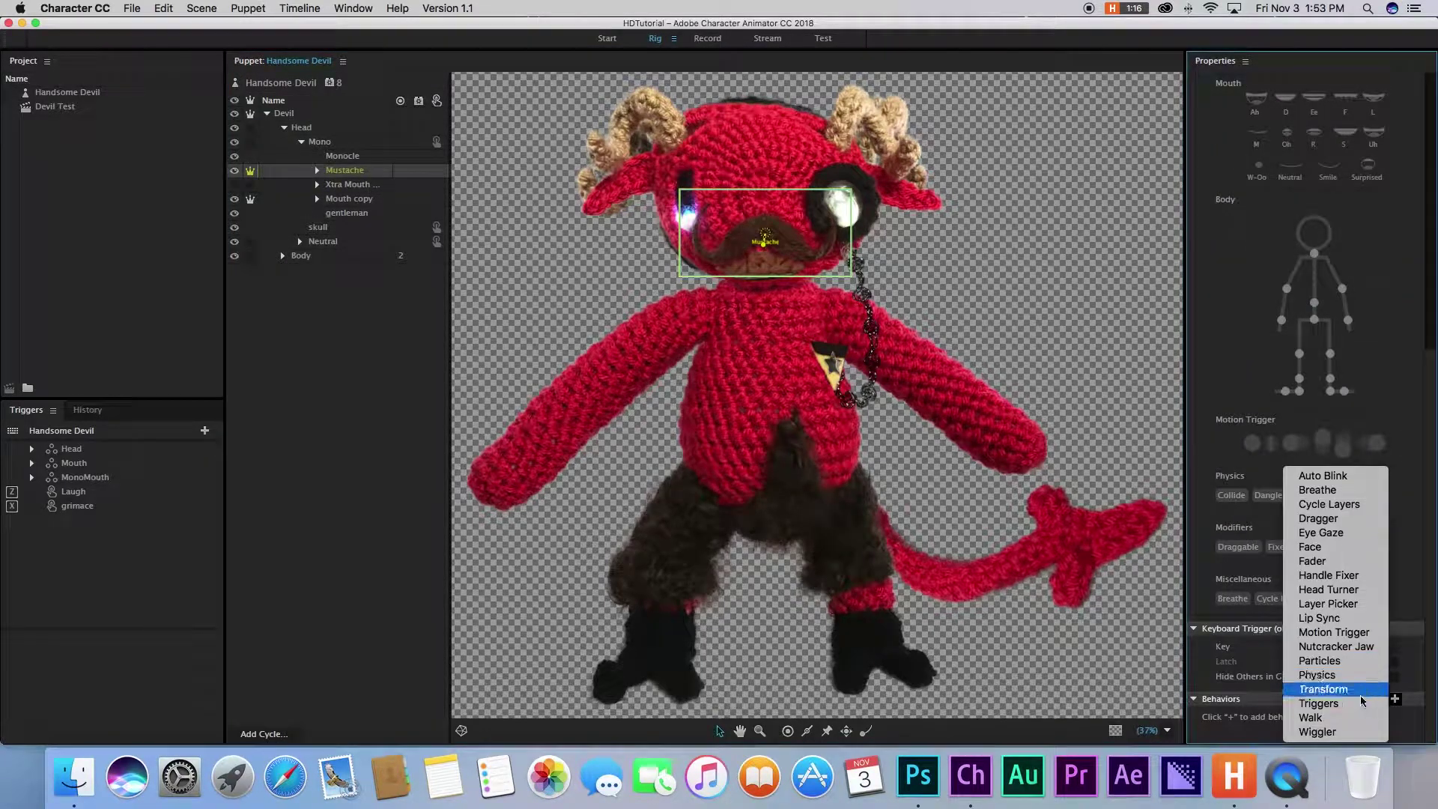
left_click(1353, 648)
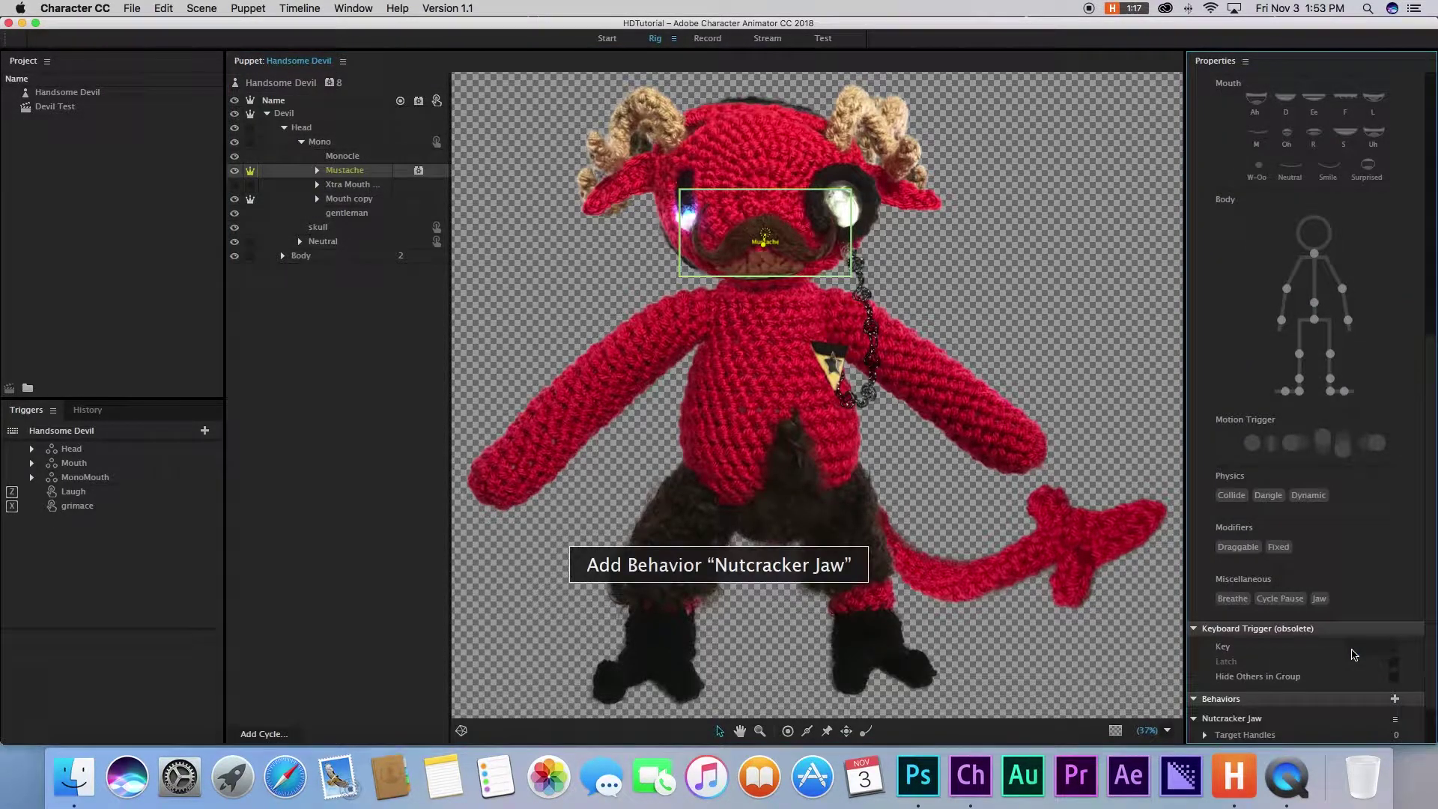
scroll(1349, 674, "down", 2)
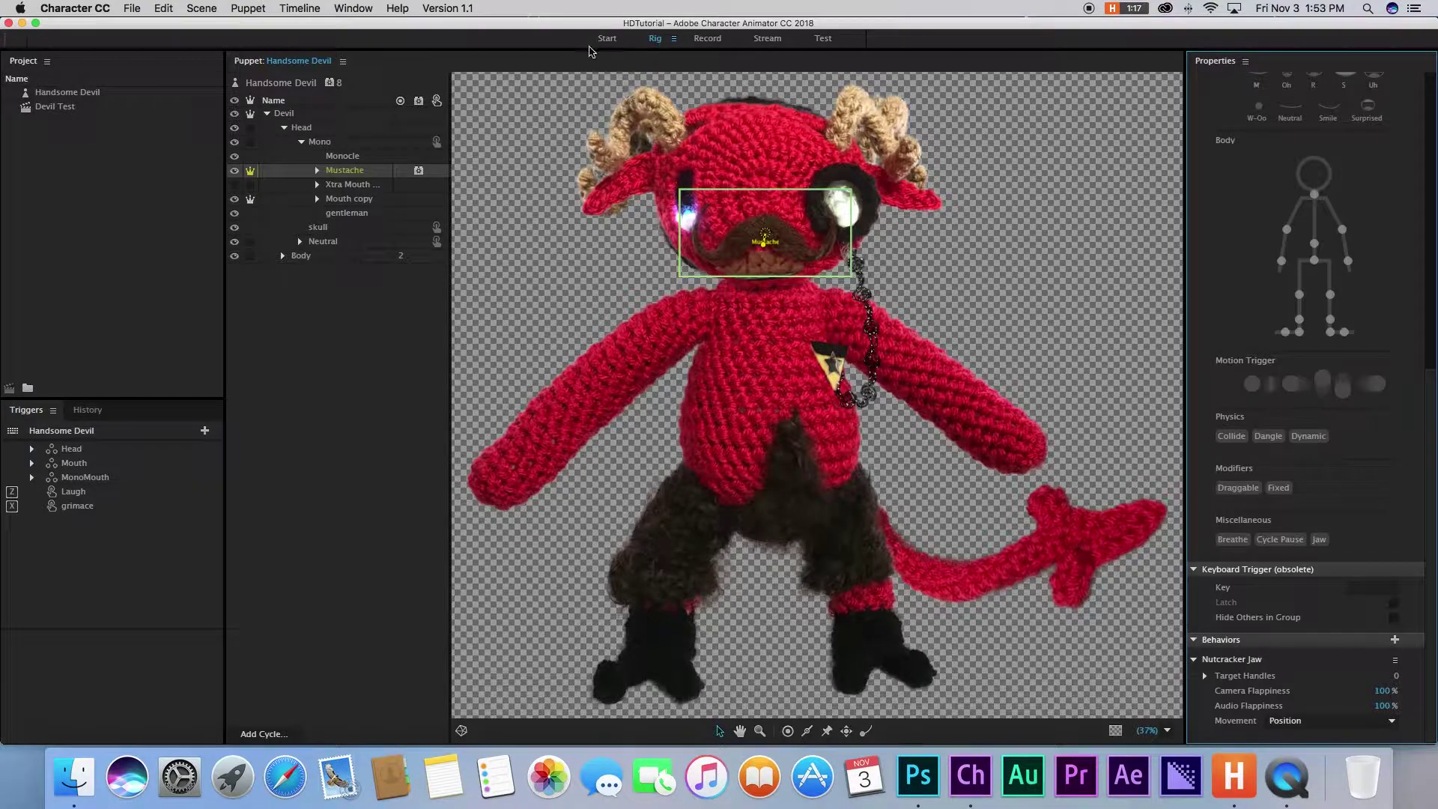
Turn on camera and microphone input for the Devil Test scene and expand the Mustache's Nutcracker Jaw settings.
left_click(704, 41)
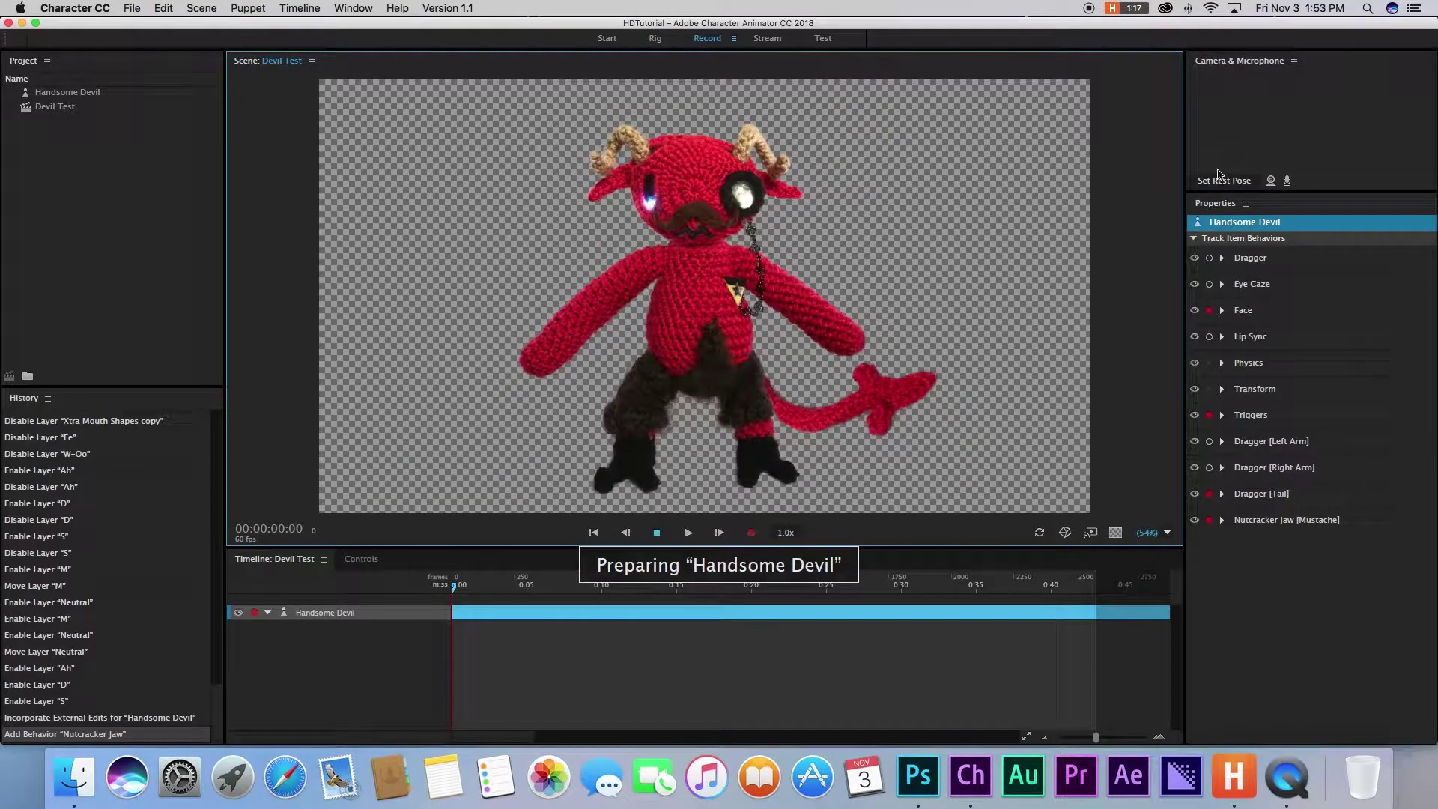
left_click(1271, 181)
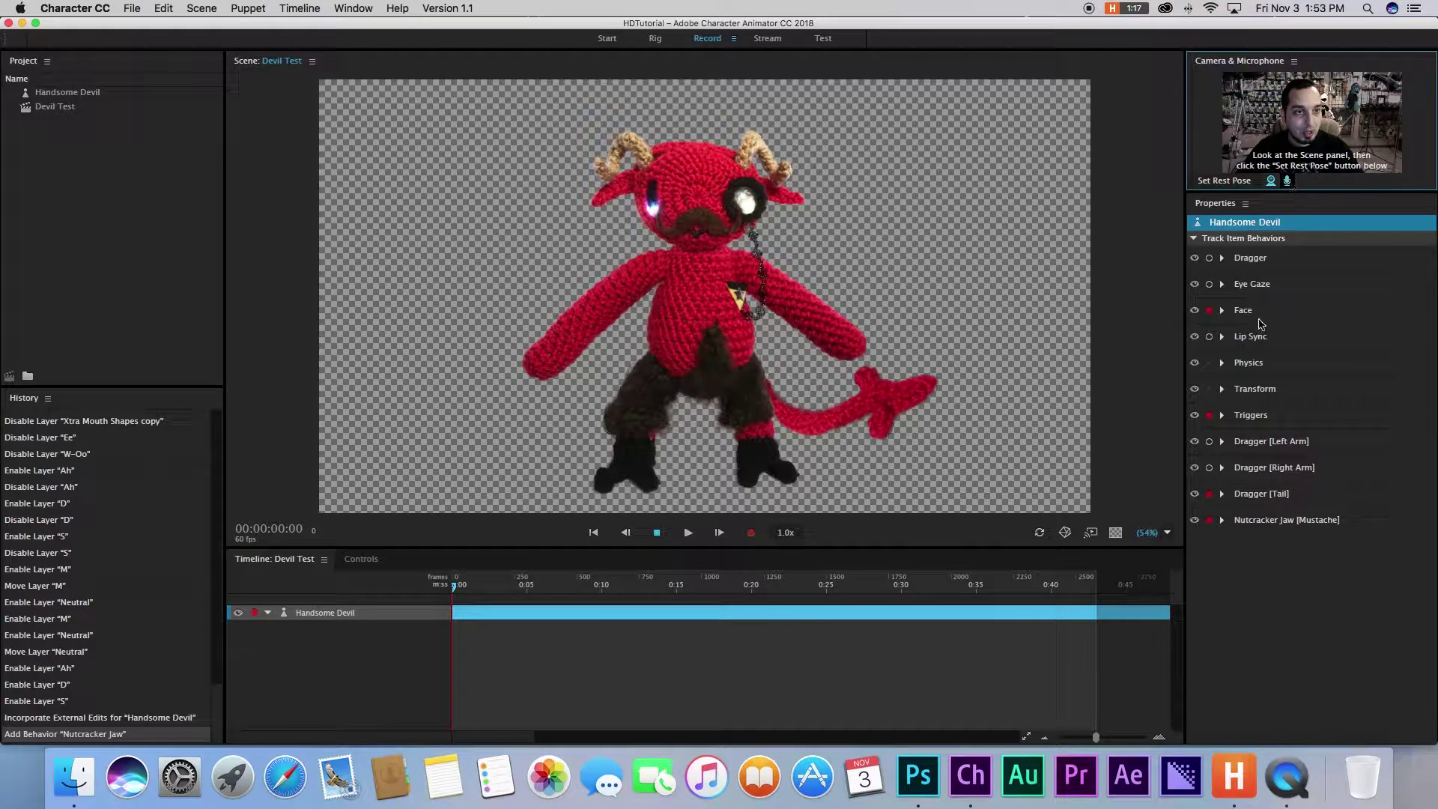
left_click(1230, 528)
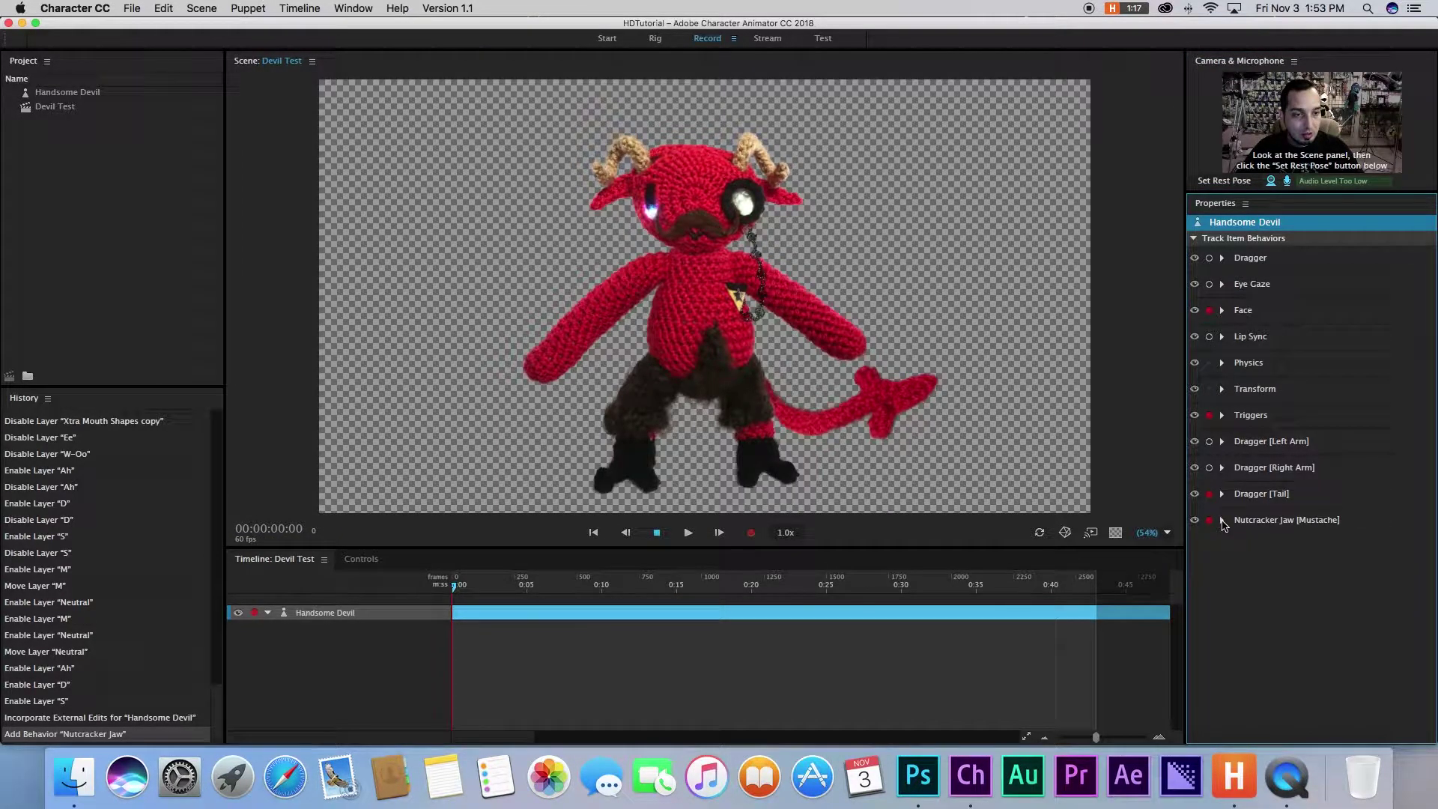
left_click(1224, 522)
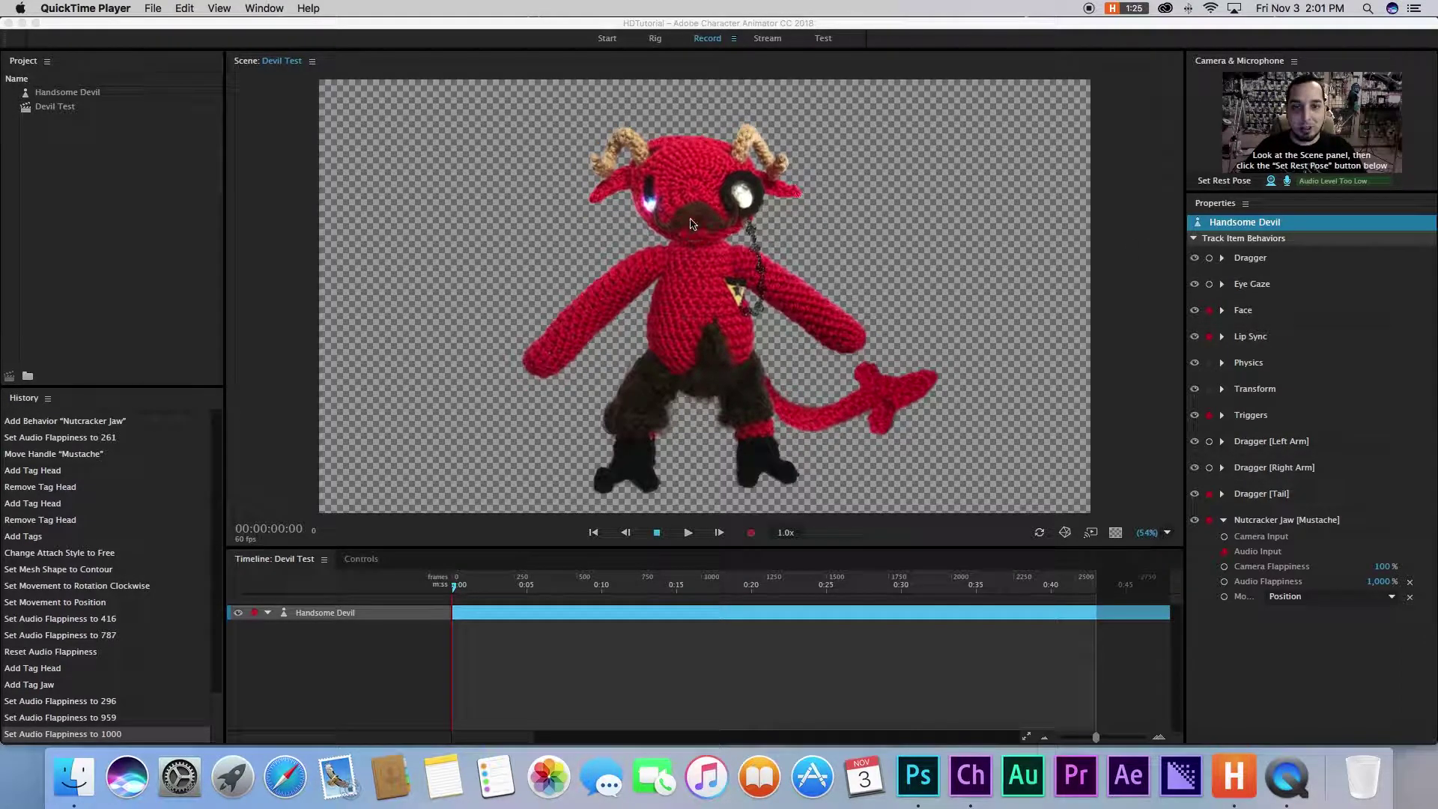
Review the Mustache's handle tags and the Mono group in the rig, and preview the mustache movement in the scene.
left_click(656, 38)
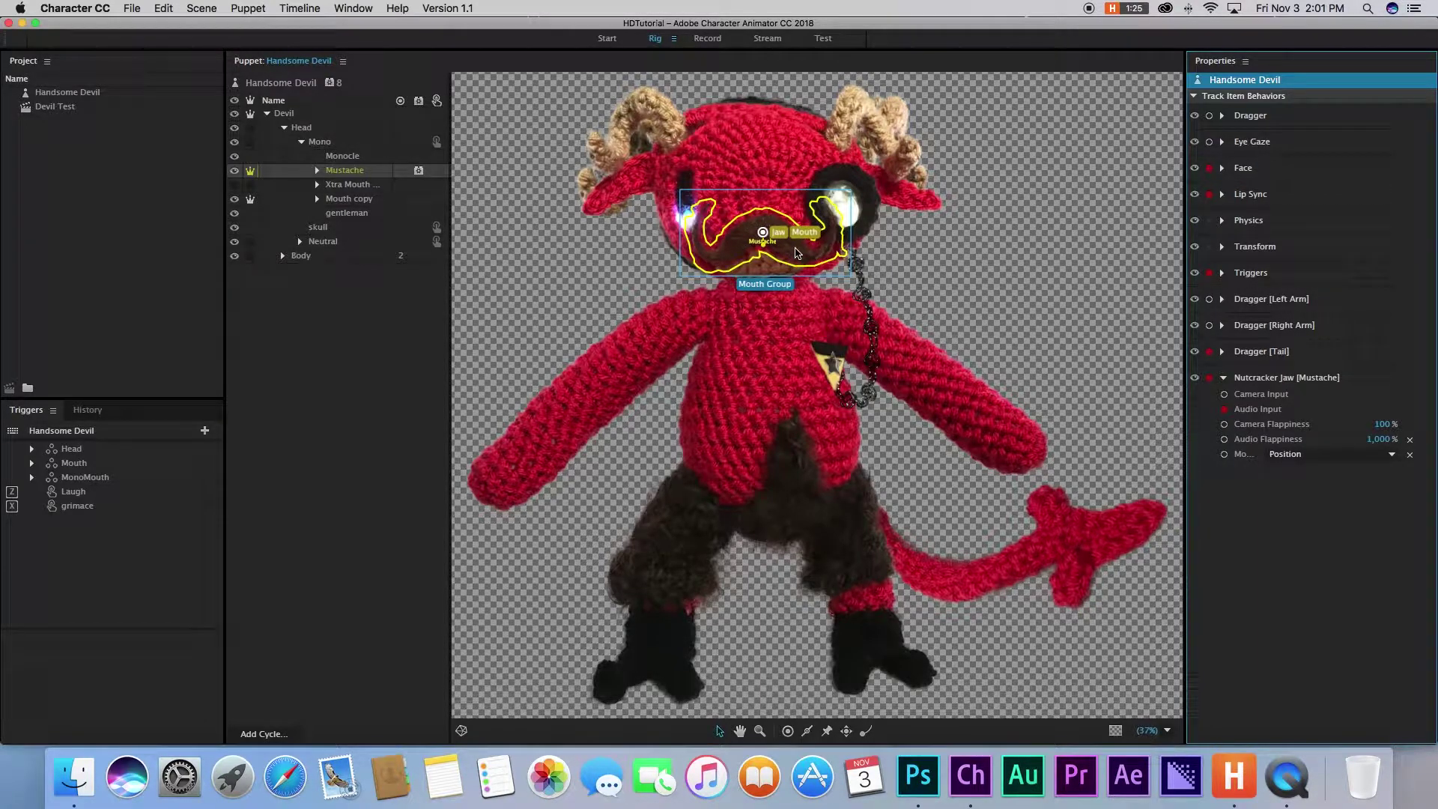
left_click(338, 172)
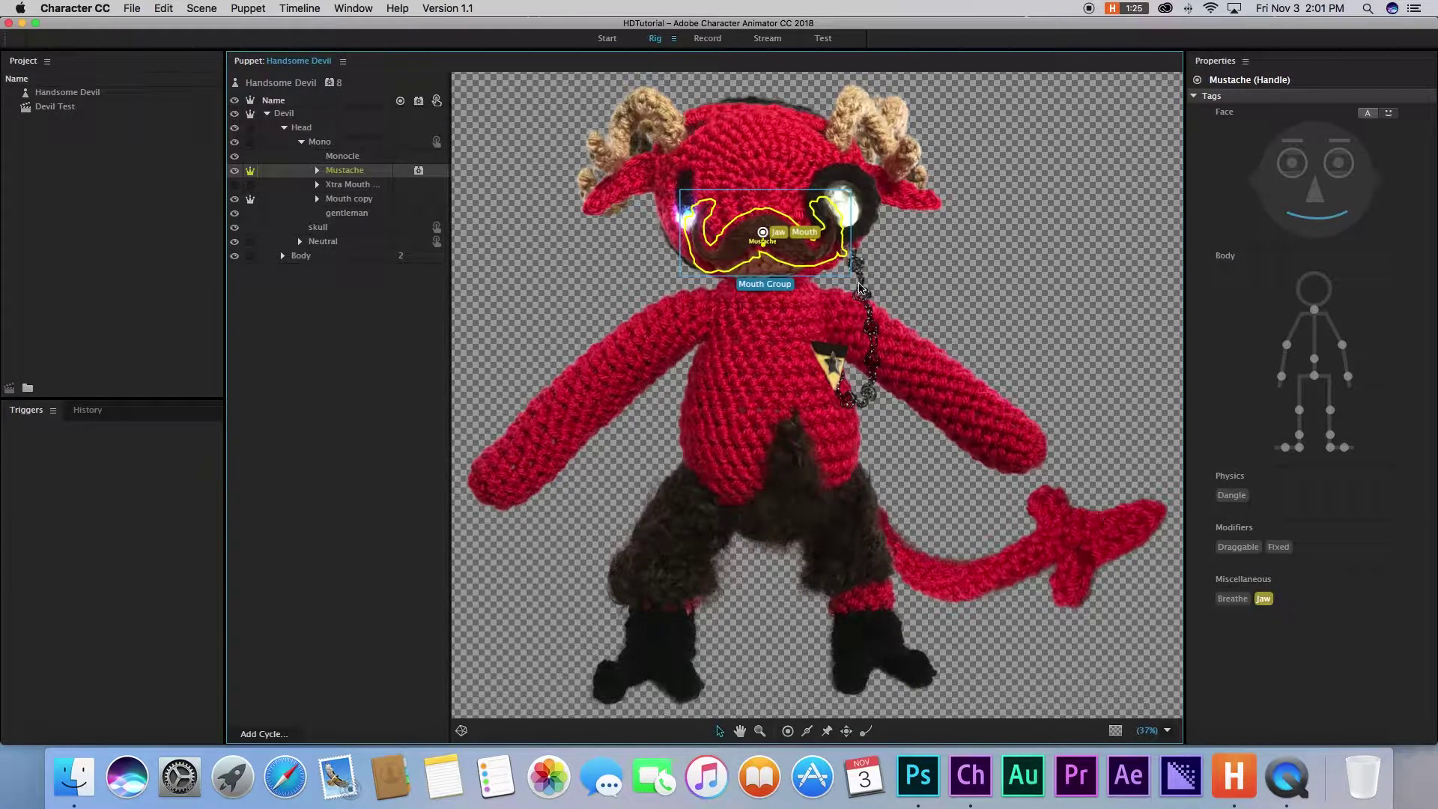
left_click(710, 44)
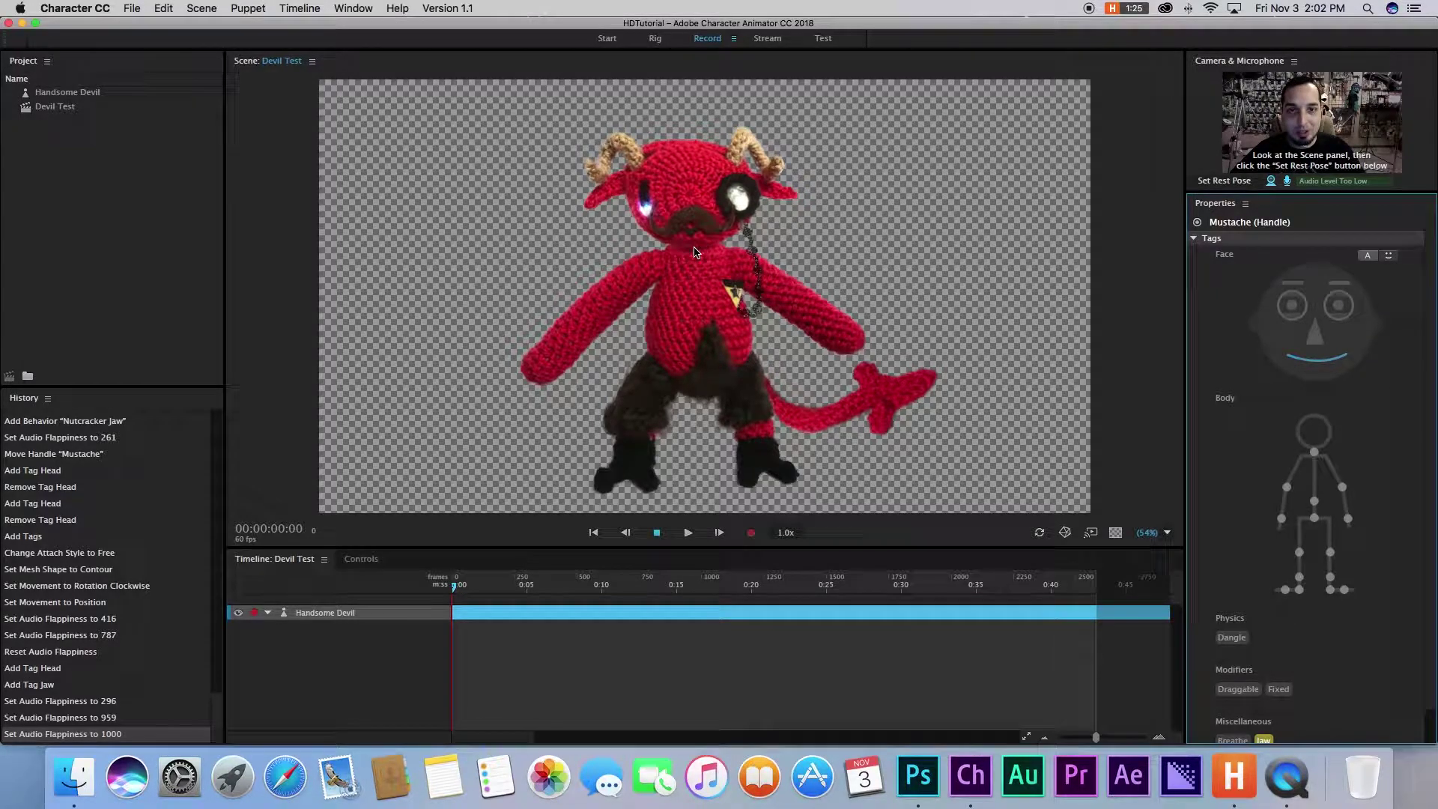
left_click(654, 38)
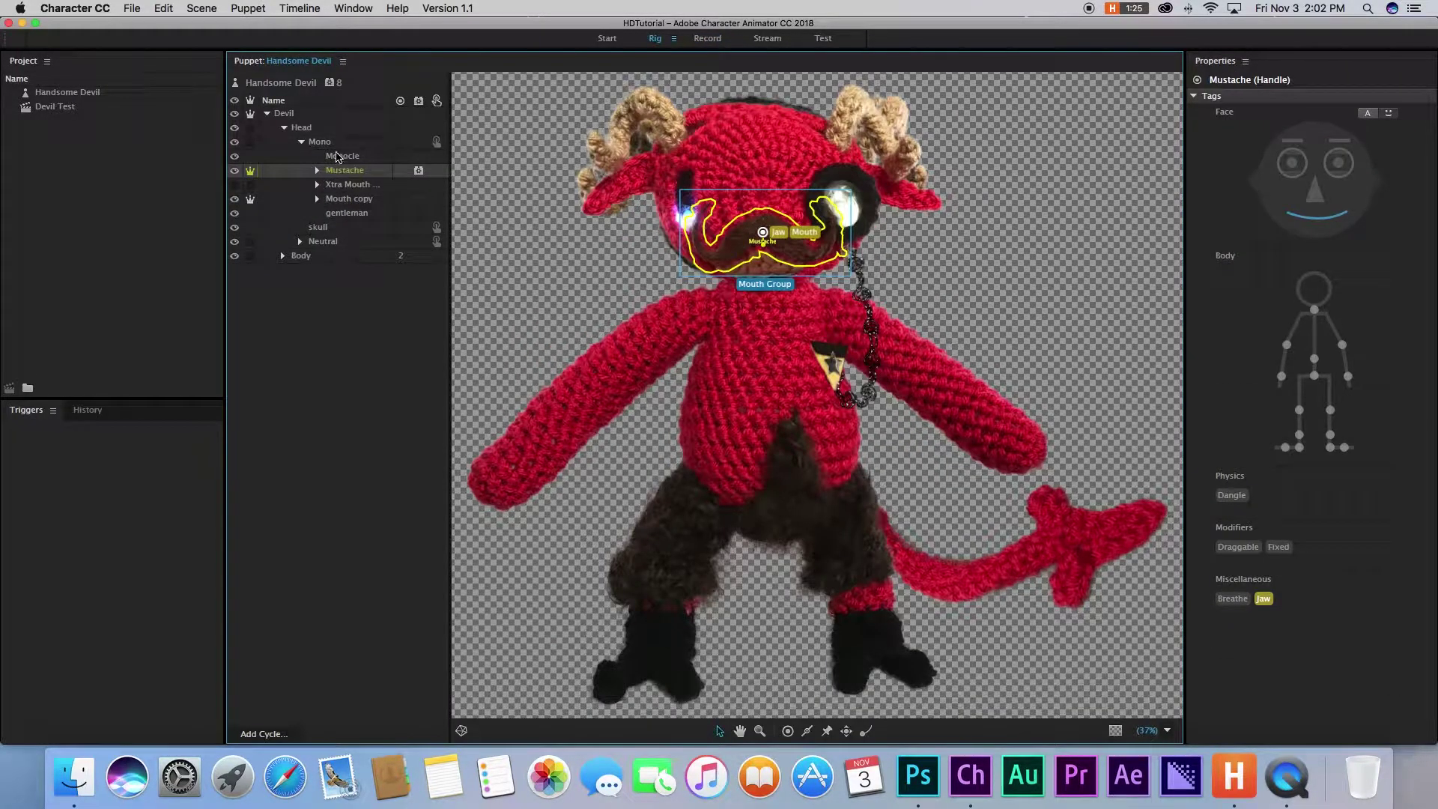
left_click(325, 141)
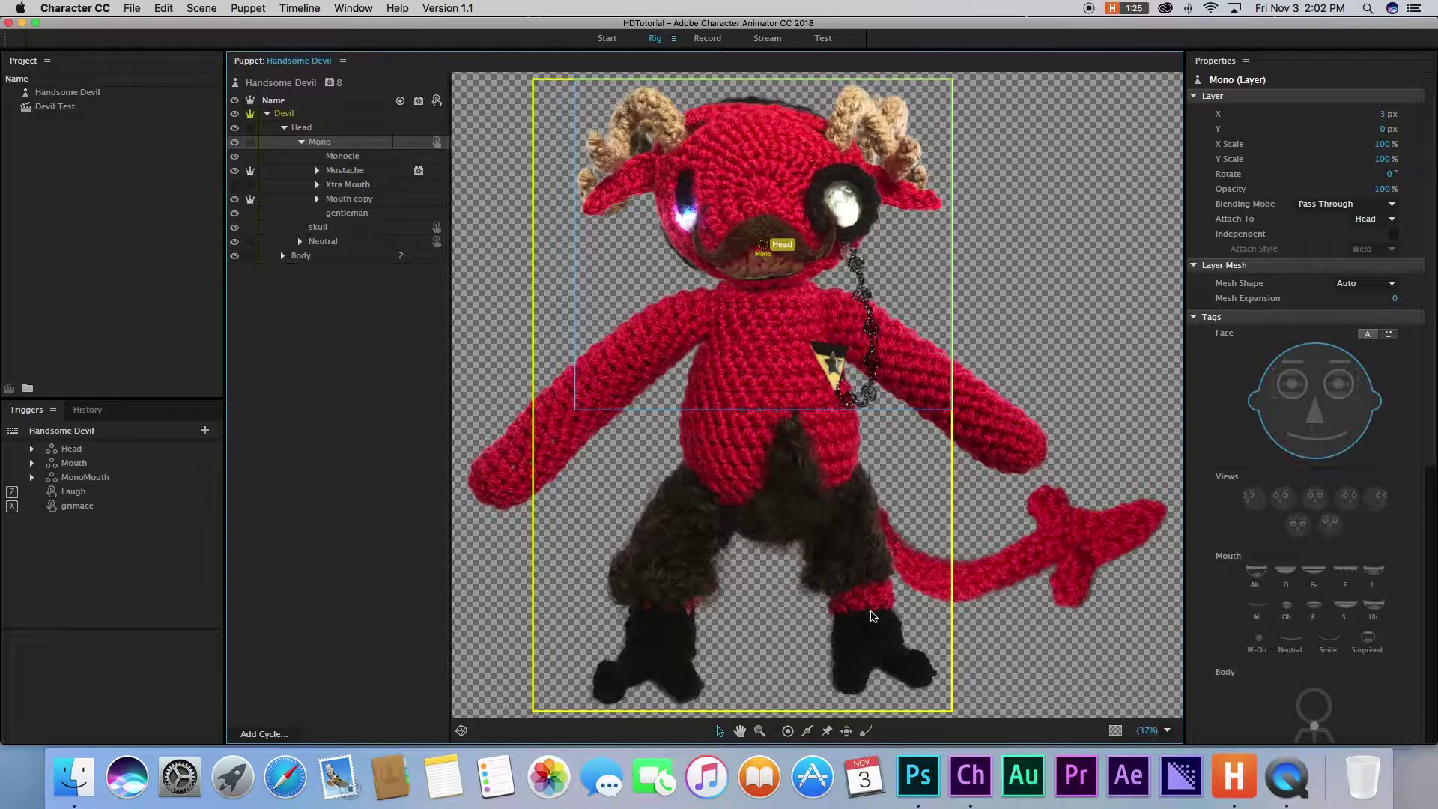
Switch to Photoshop, rename the Monocle layer as +Monocle and save the file.
left_click(918, 776)
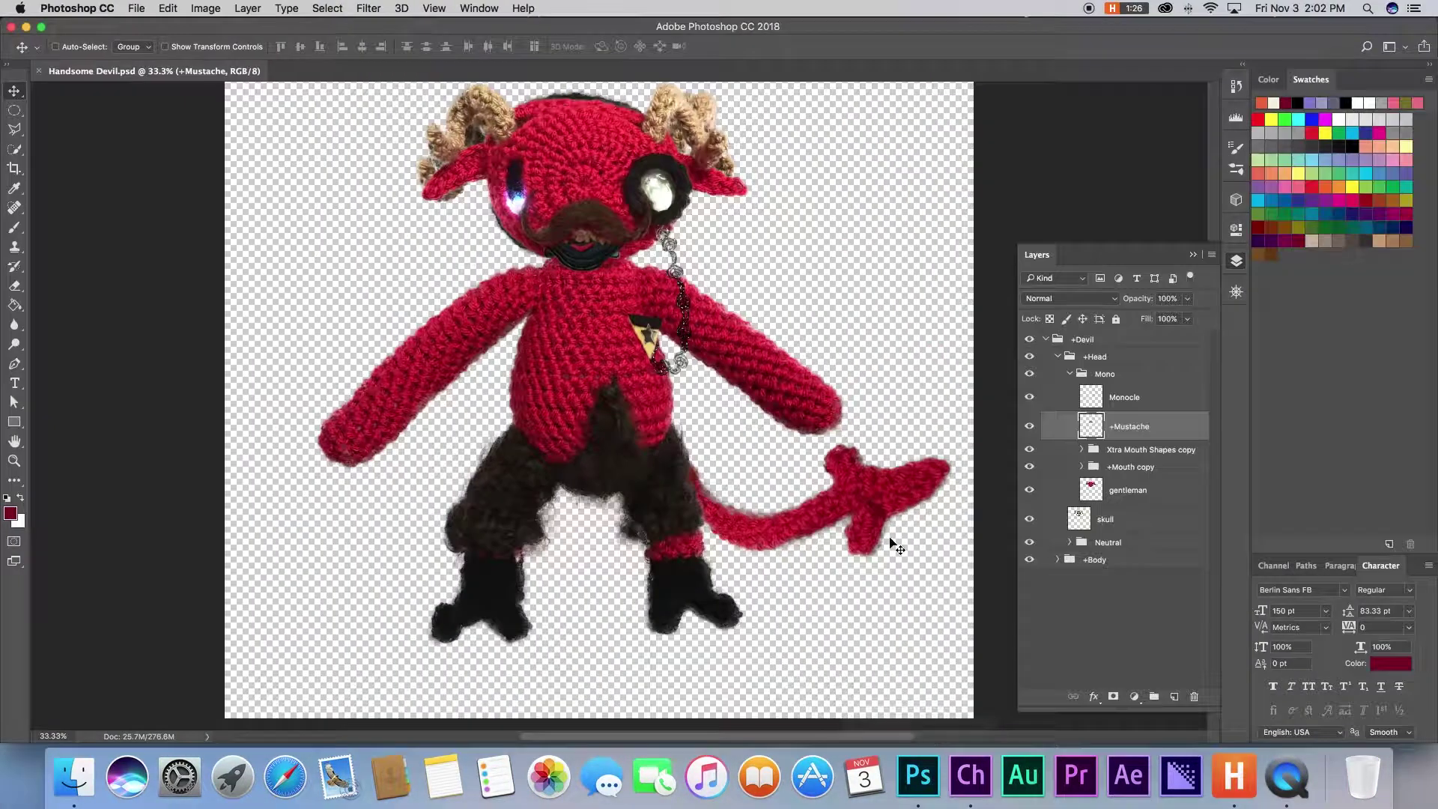
double_click(1111, 398)
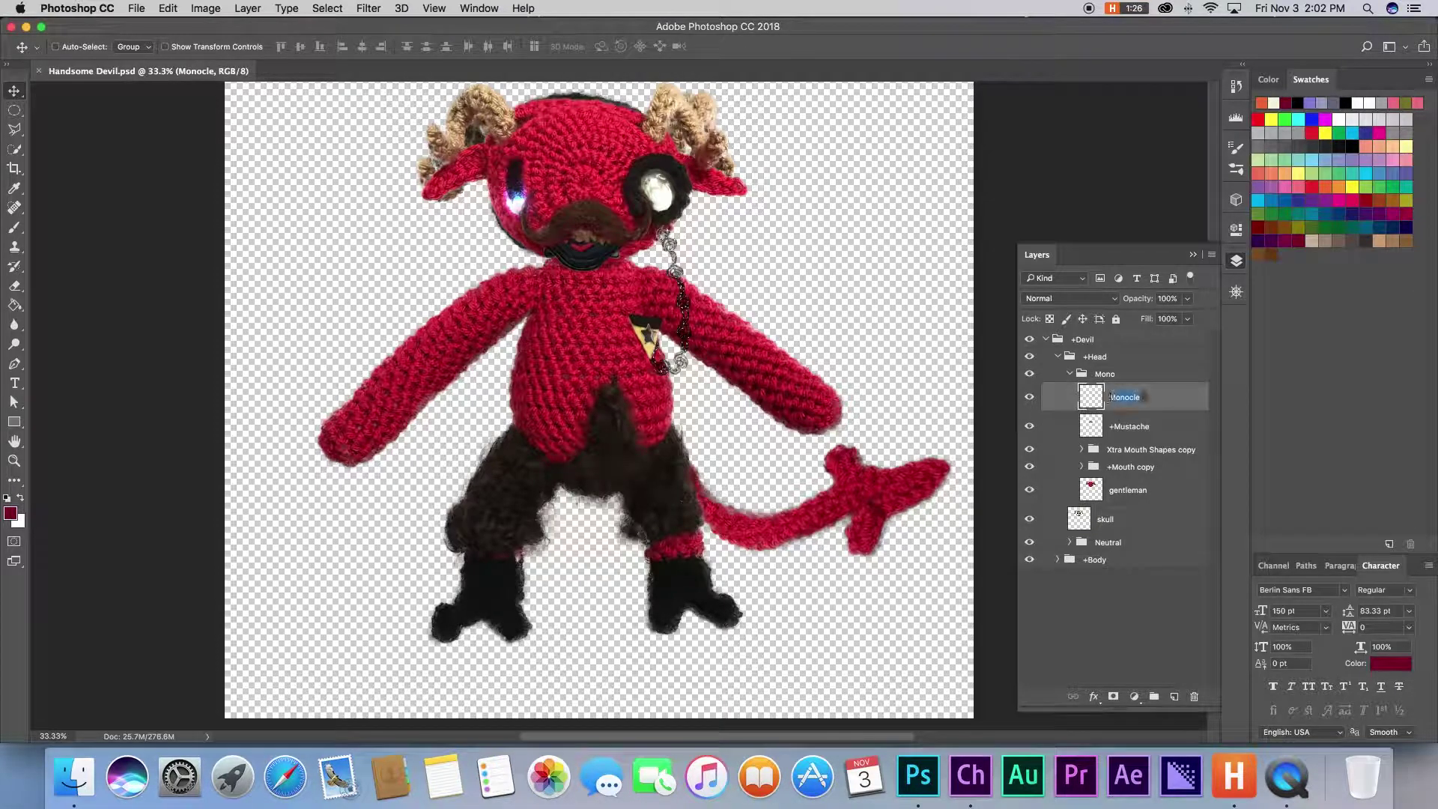
key("Left")
key("Return")
key("super+s")
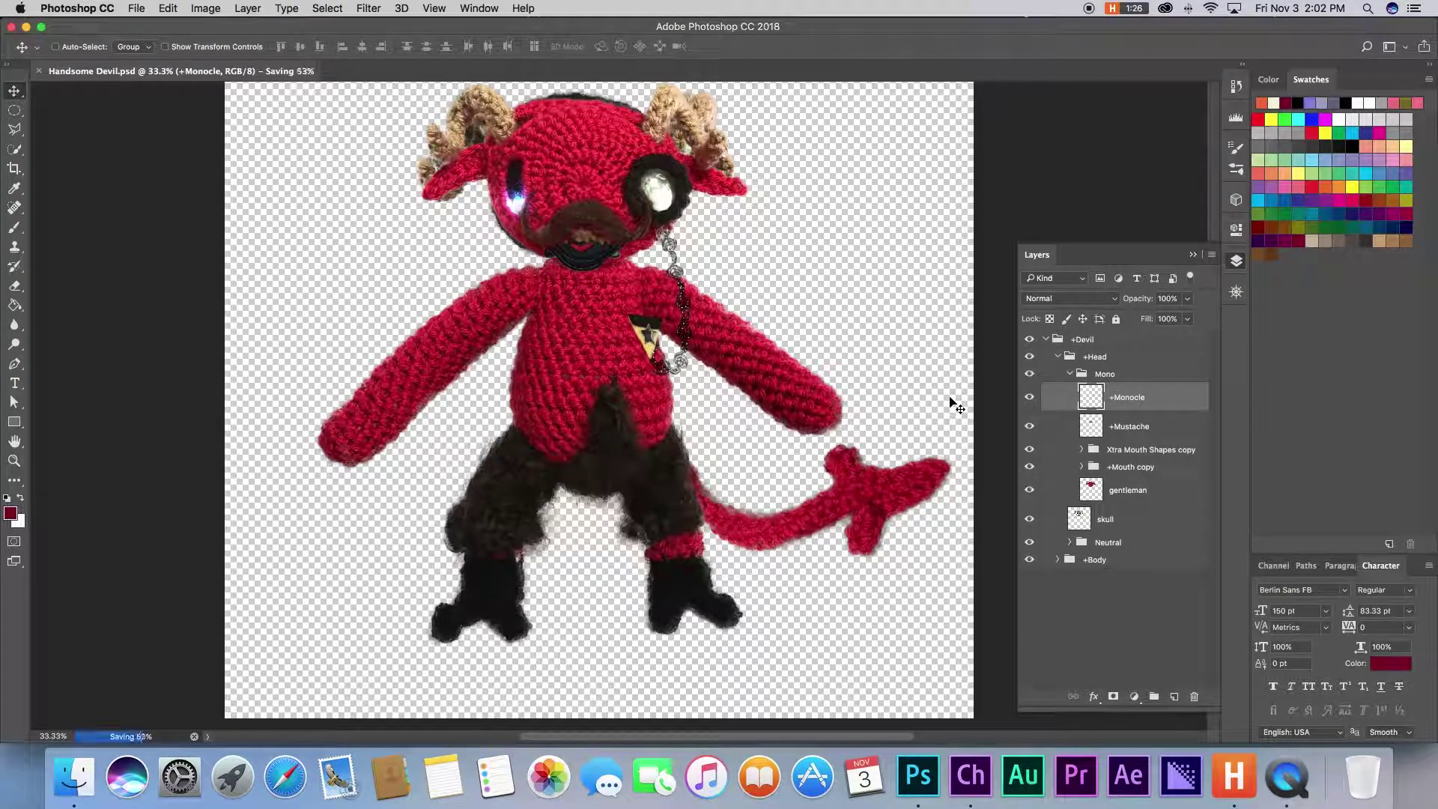
In Character Animator, rig the monocle chain with a Fixed handle at its upper end and a Dangle handle at its lower end, and preview it.
key("super+Tab")
left_click(659, 44)
left_click_drag(853, 252, 829, 316)
left_click(853, 254)
left_click(712, 41)
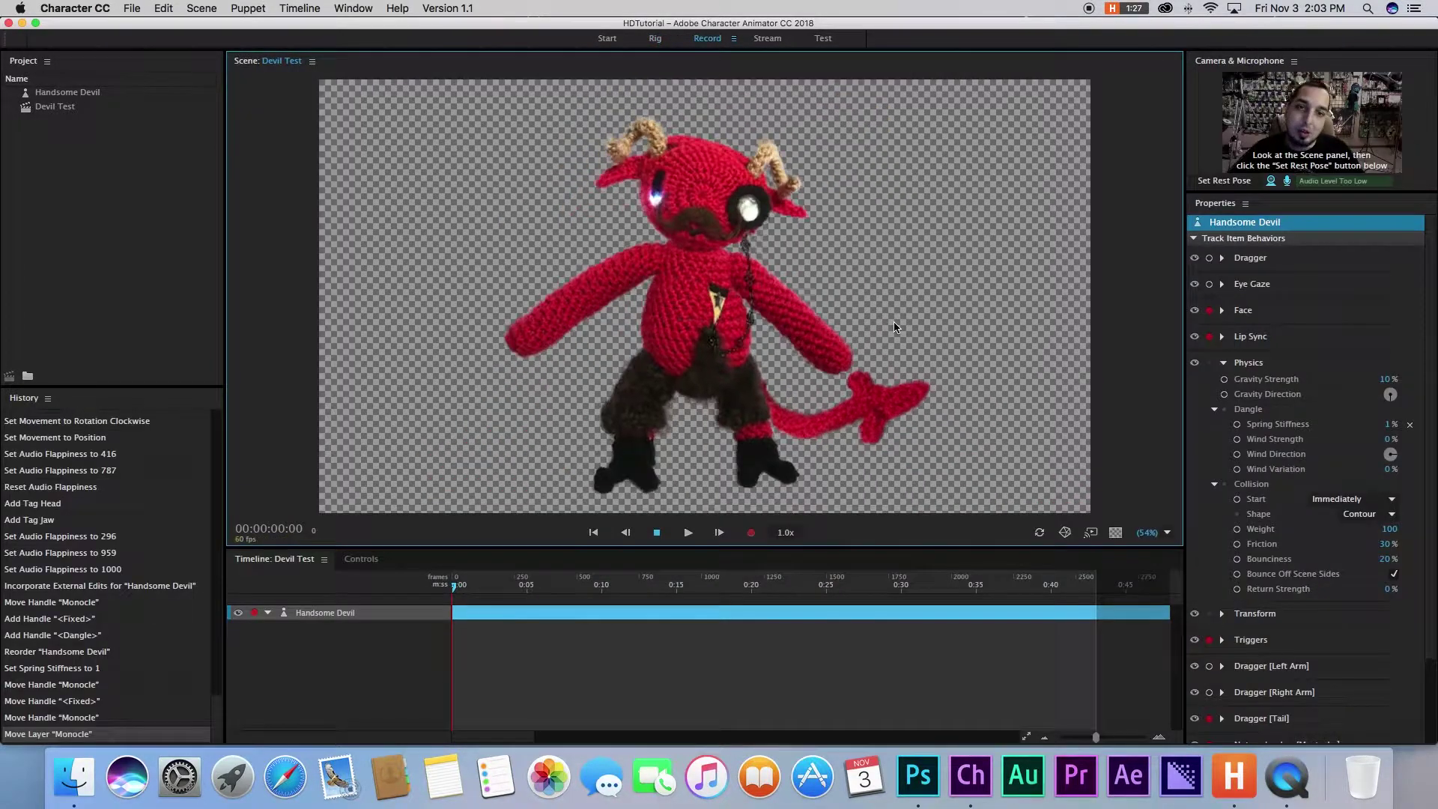
Add two Fixed handles at the upper corners of the monocle's triangular end piece and preview the chain's motion.
left_click(655, 38)
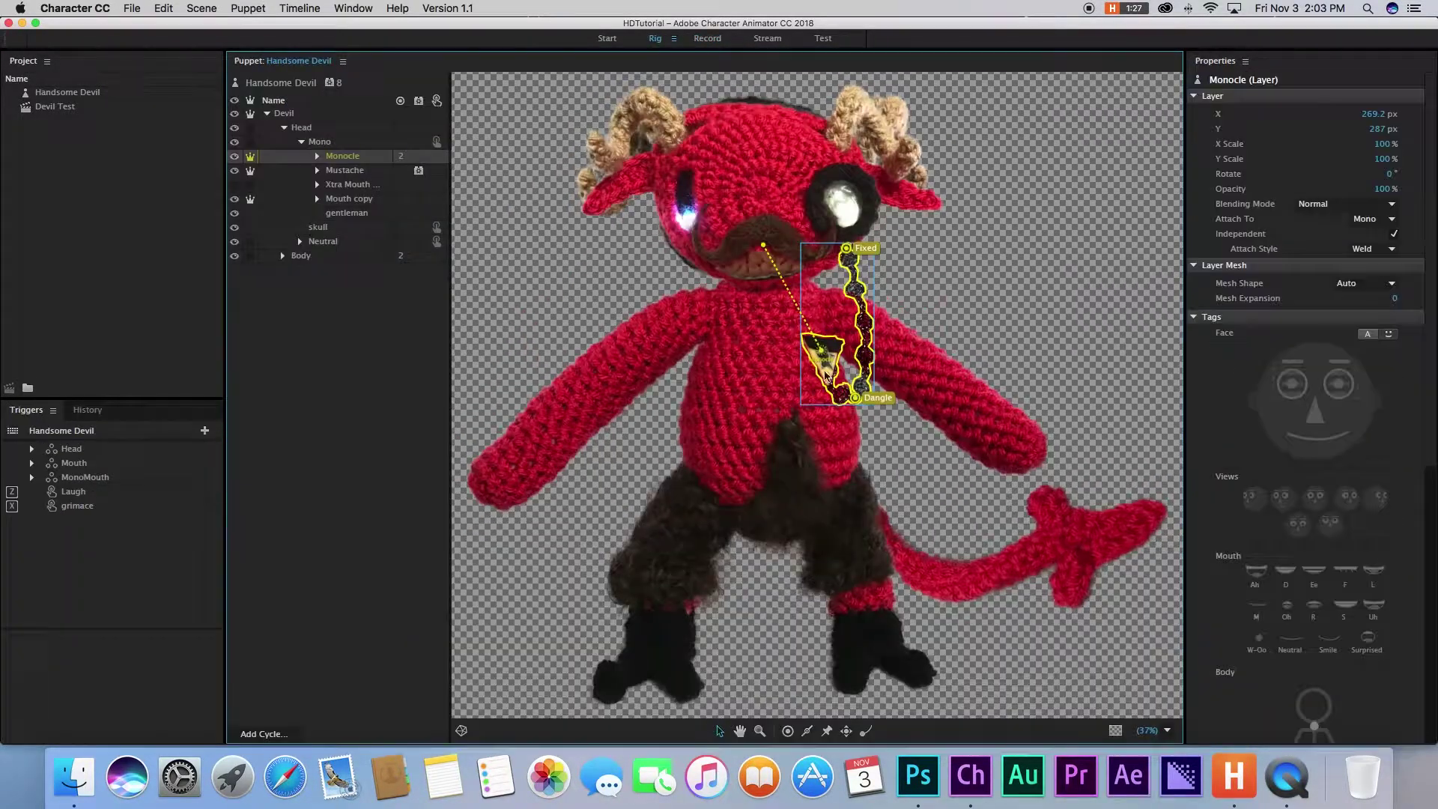
left_click(723, 38)
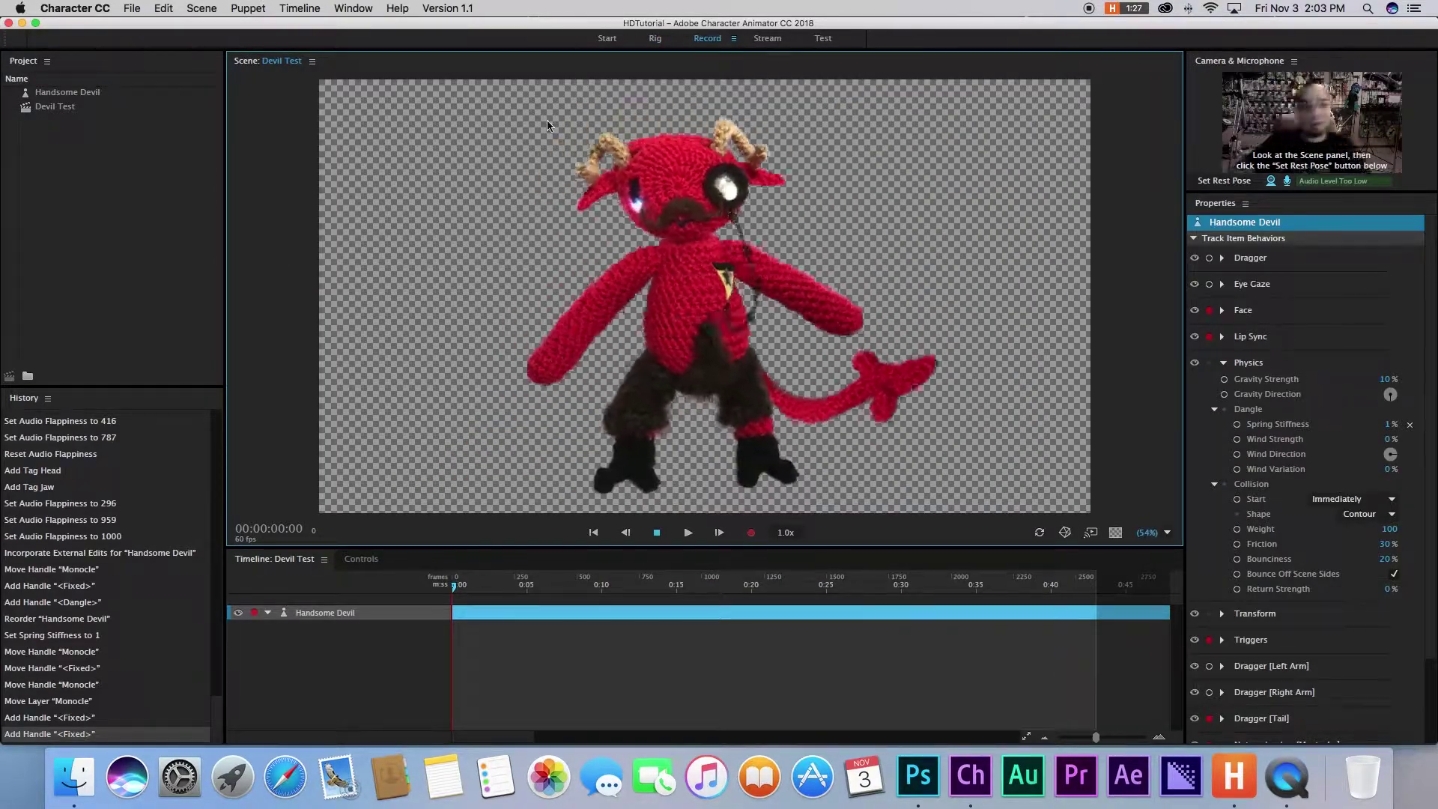
left_click(656, 39)
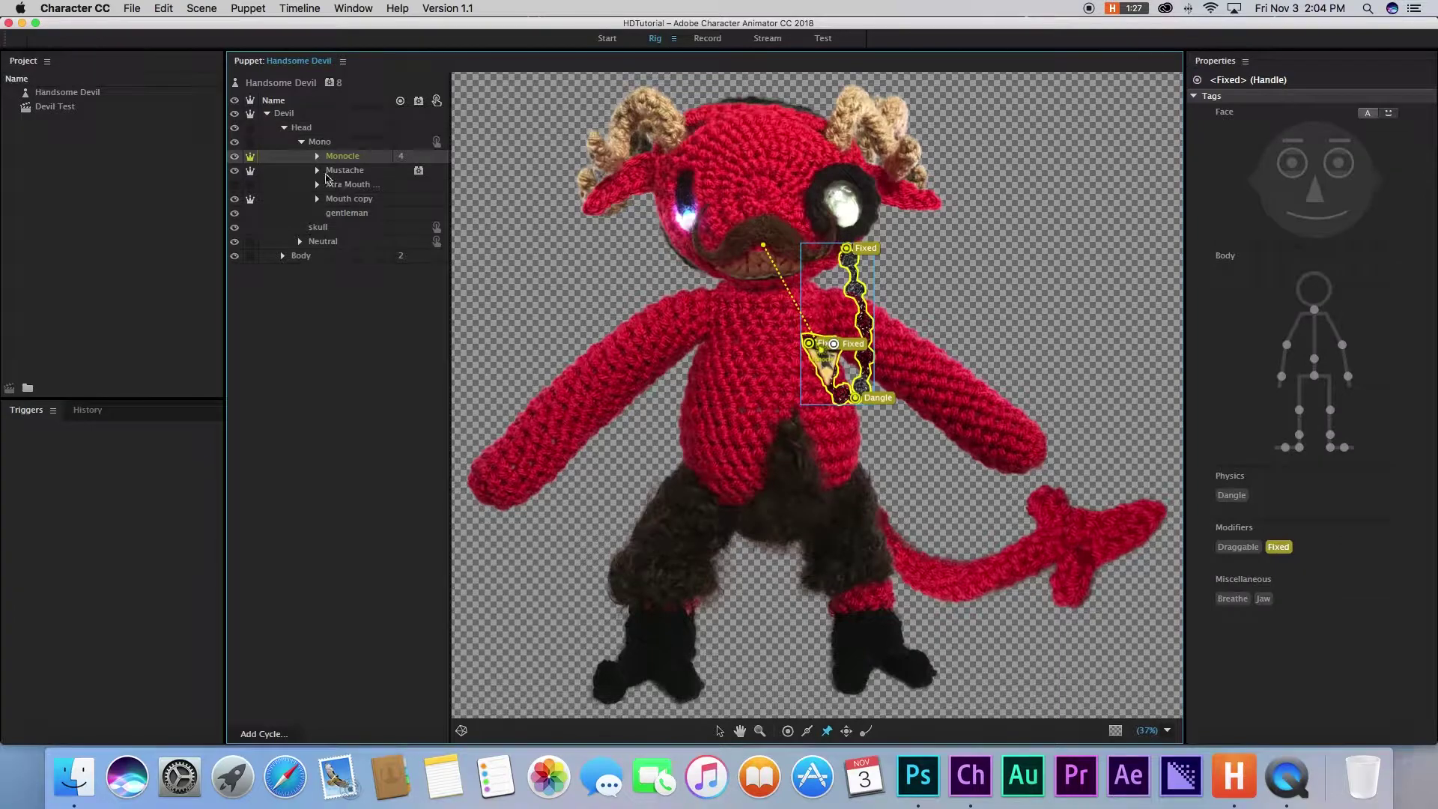
Try turning off the Monocle layer's independence, preview the chain in the scene, and restore the layer's independence.
left_click(316, 156)
left_click(317, 156)
left_click(250, 156)
left_click(708, 39)
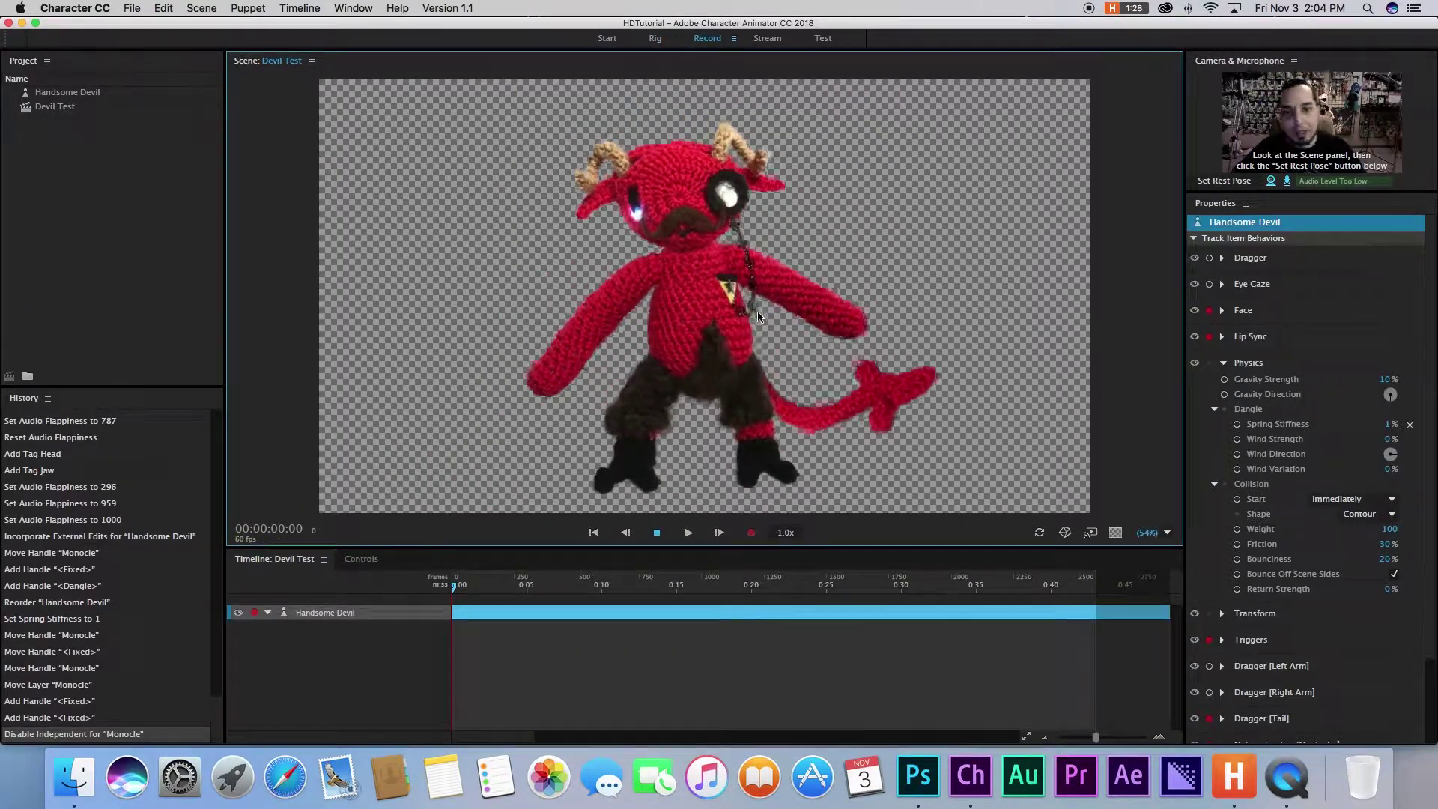
left_click(823, 38)
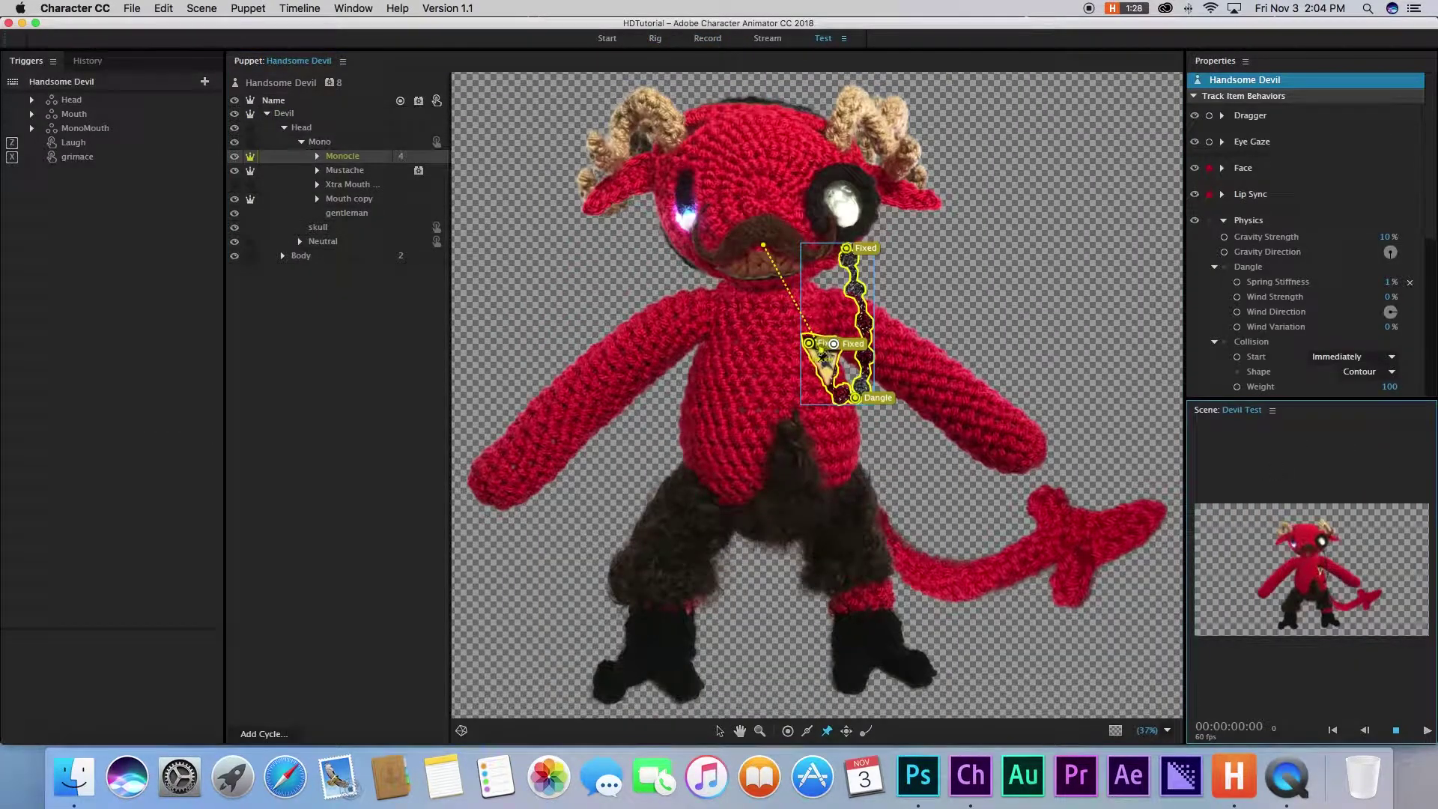
left_click(707, 39)
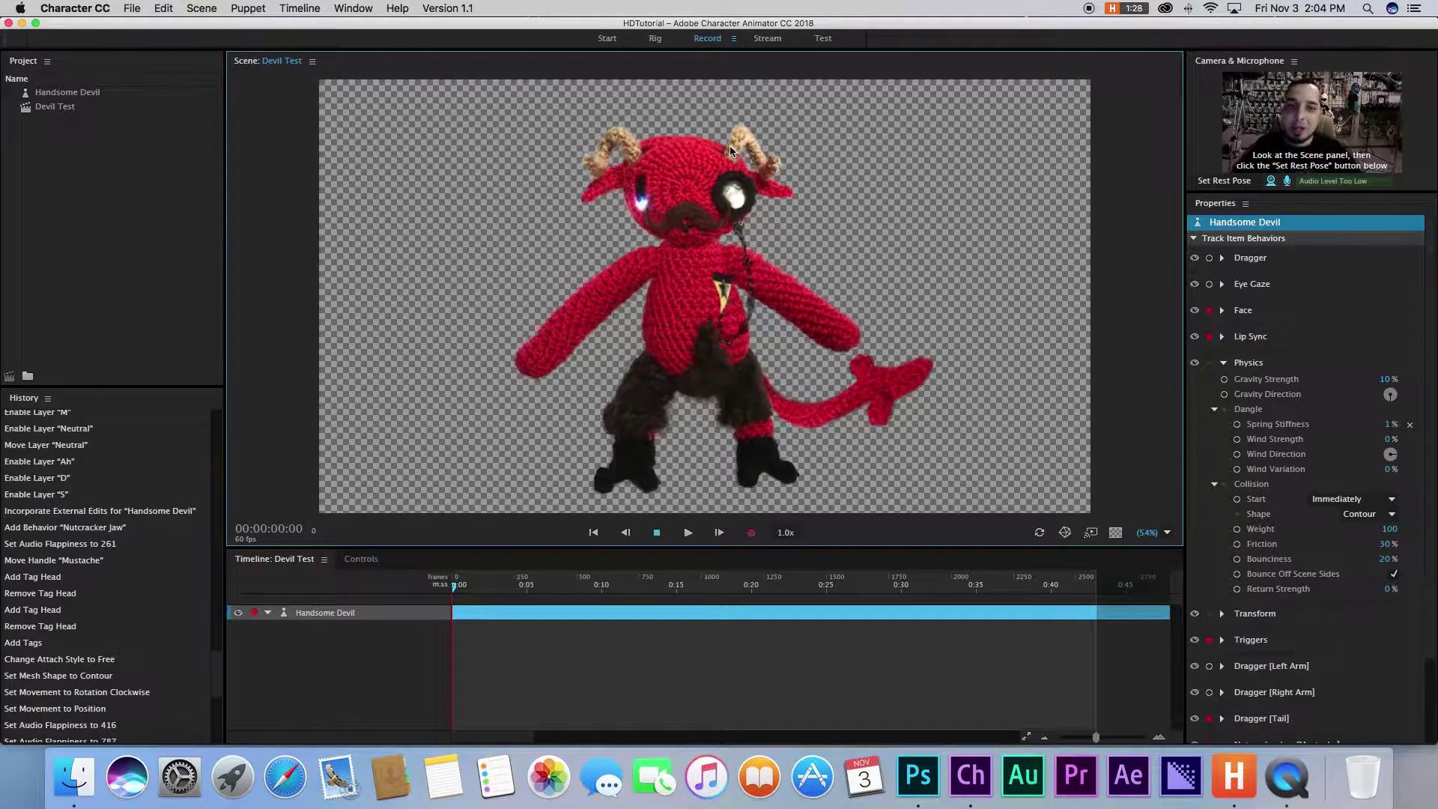
Collapse the Physics and mustache Nutcracker Jaw settings and preview the skull and the other head-swap trigger.
left_click(1224, 364)
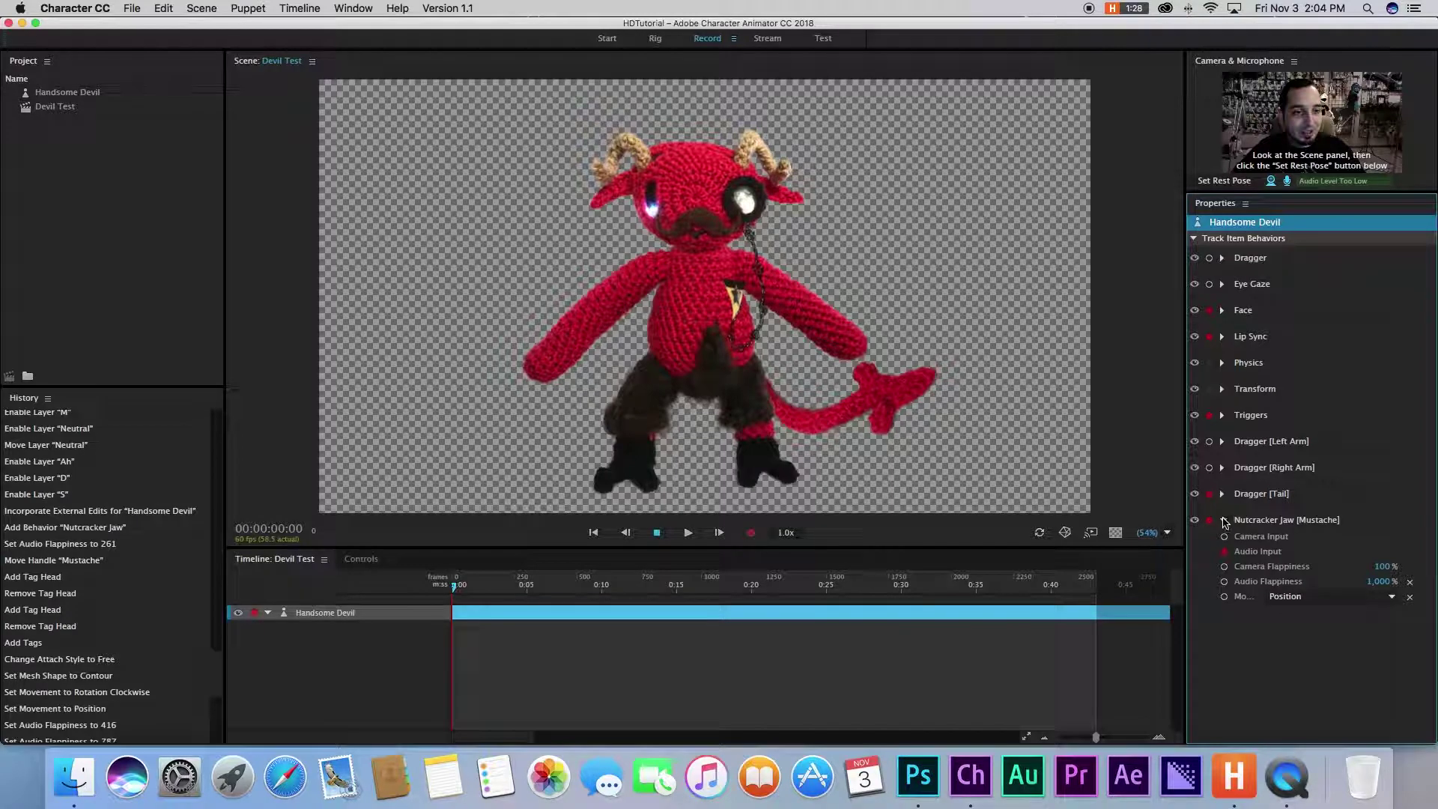
left_click(1224, 520)
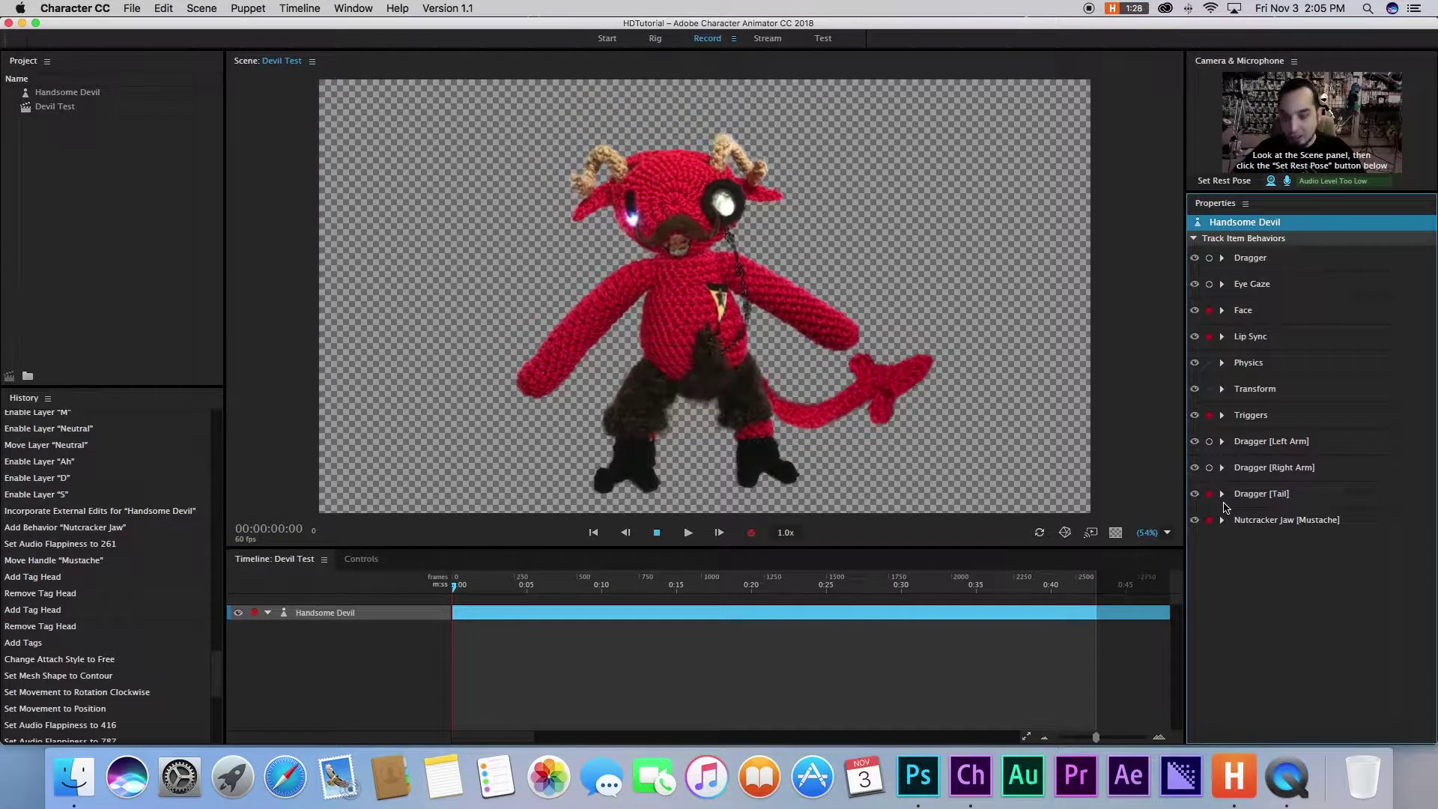
key("s")
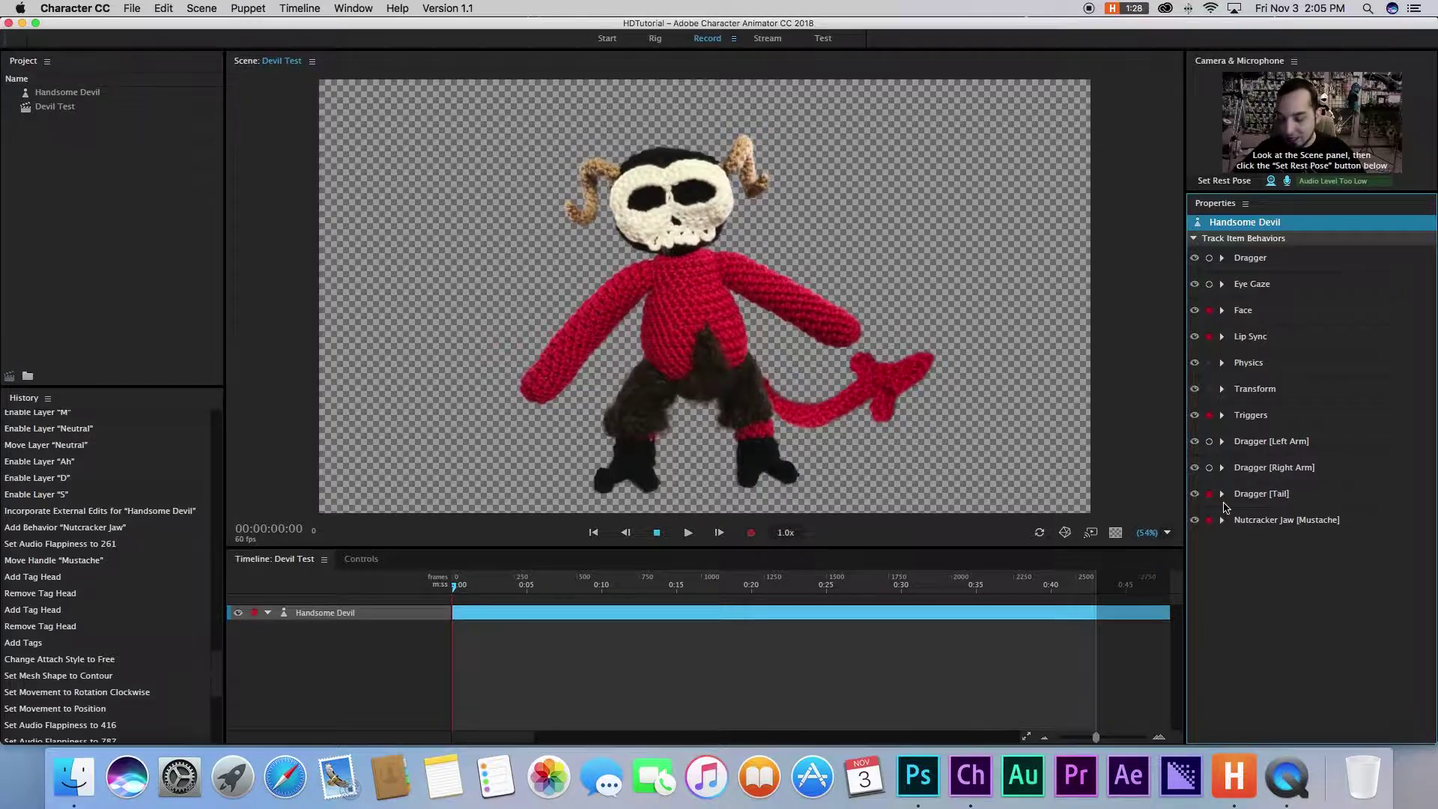
key("d")
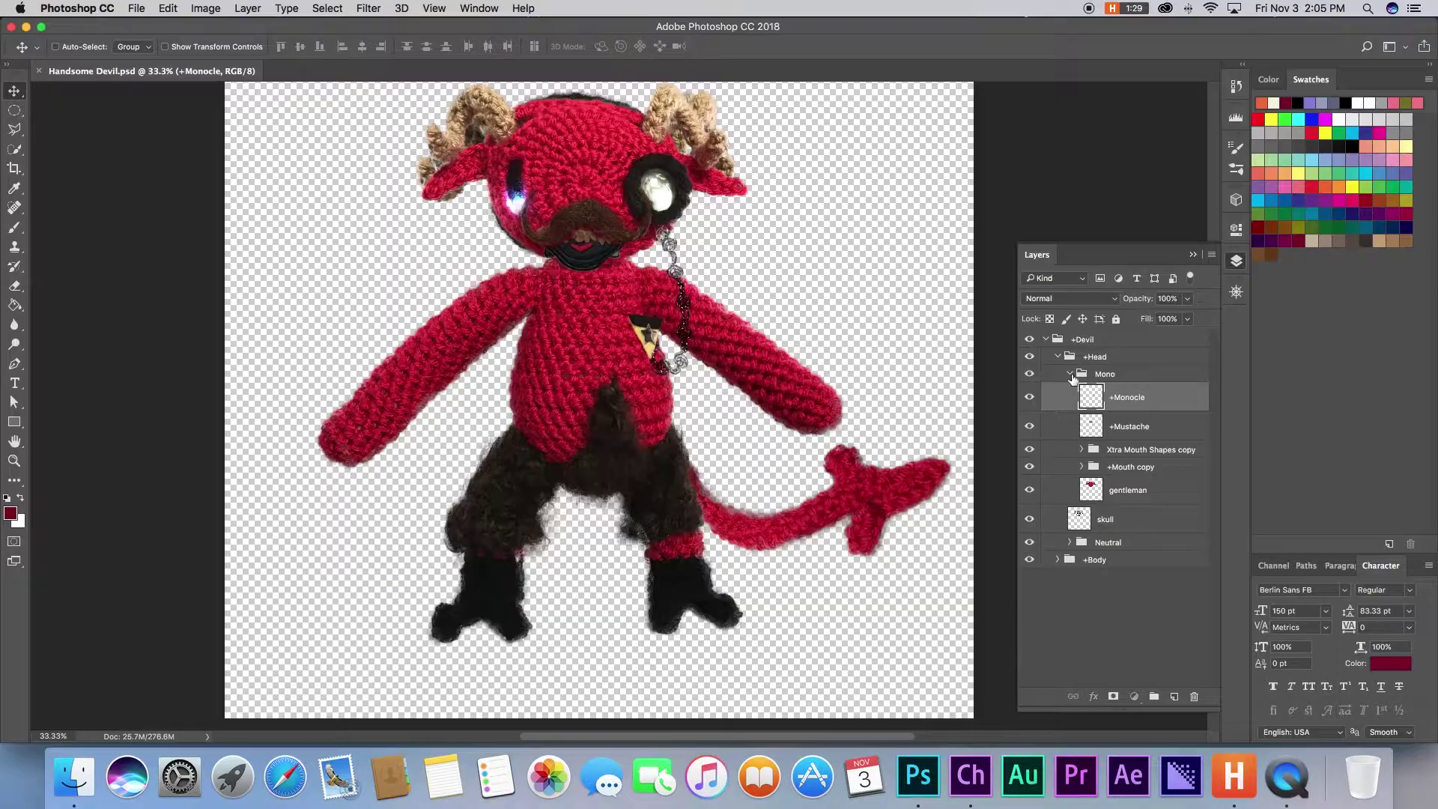
Switch to Photoshop and hide the Mono group and skull layer to work on the Neutral head.
left_click(1070, 378)
left_click_drag(1031, 381, 1030, 398)
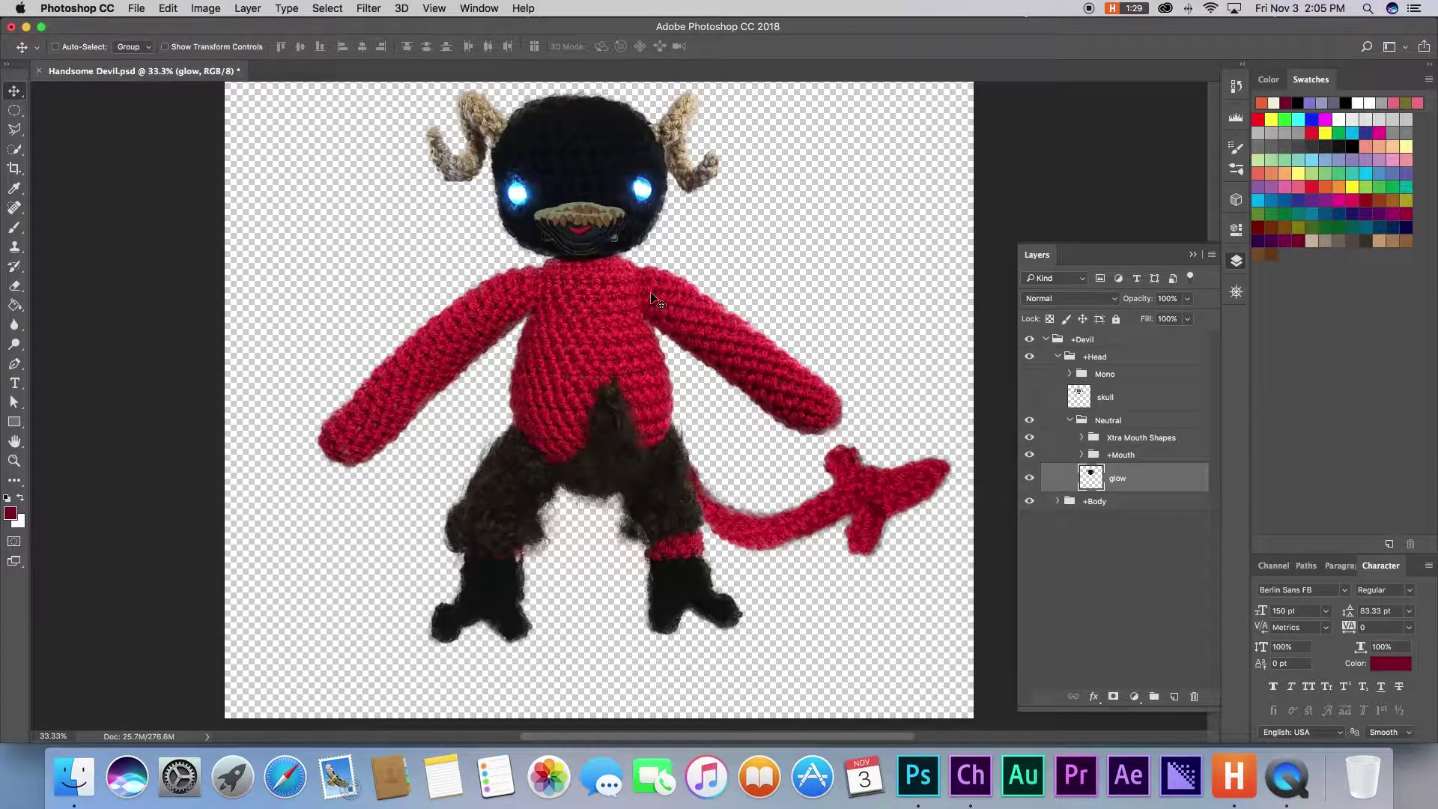
key("super+equal")
Draw a black-filled ellipse as an upper eyelid over the character's glowing right eye.
left_click(14, 422)
left_click(75, 446)
mouse_move(471, 360)
left_mouse_down()
mouse_move(509, 388)
mouse_move(495, 402)
mouse_move(490, 375)
mouse_move(514, 399)
left_mouse_up()
scroll(508, 387, "up", 1)
left_click(135, 46)
left_click(69, 123)
Draw a second black ellipse as the right eye's lower eyelid, about 132 by 37 px, and reshape it.
left_click(15, 91)
left_click(14, 403)
left_click_drag(469, 400, 517, 424)
left_click(1236, 260)
left_click(14, 422)
left_click(14, 402)
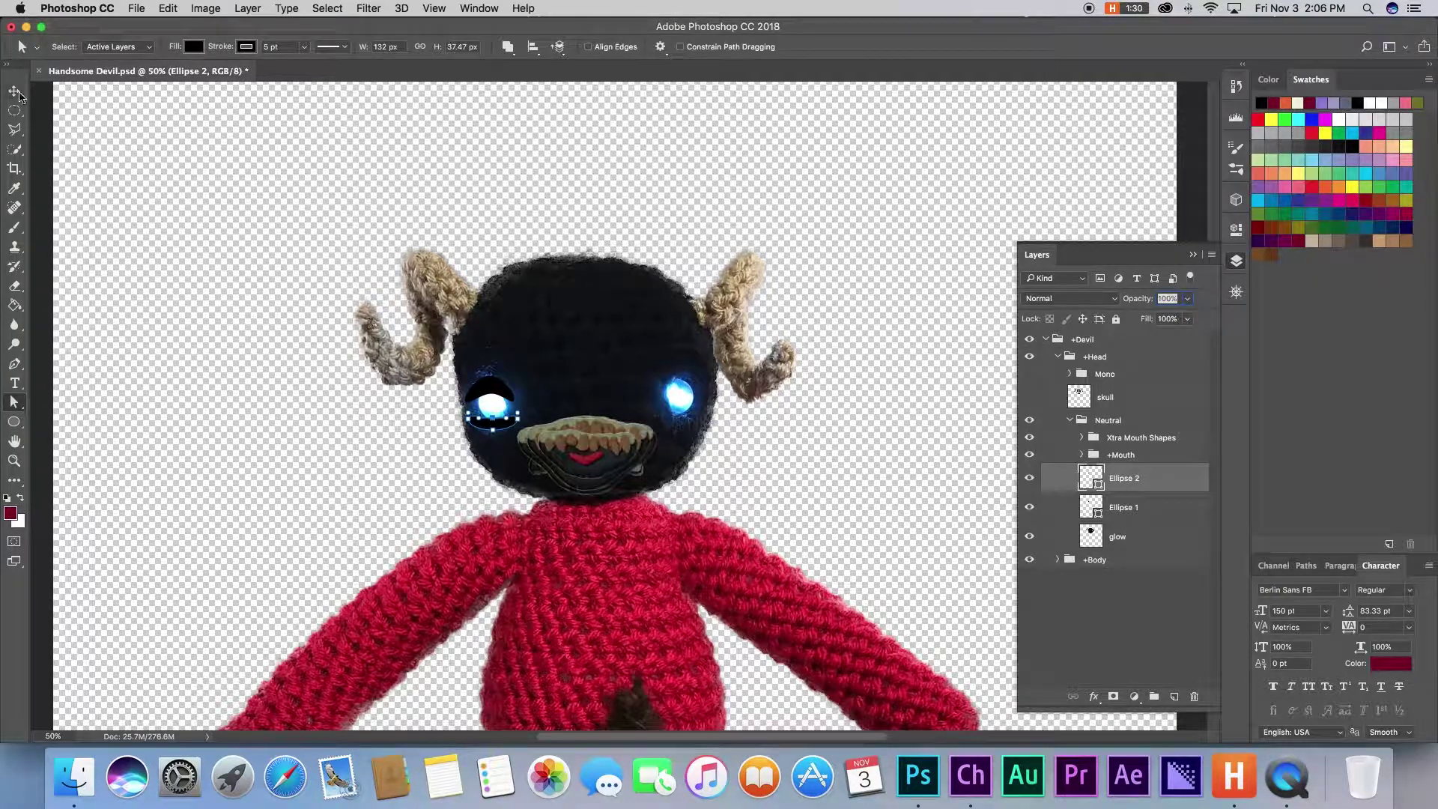
left_click(492, 433)
Merge the upper and lower eyelid ellipses into a single shape layer.
left_click(1127, 504, "shift")
right_click(1126, 505)
left_click(1148, 536)
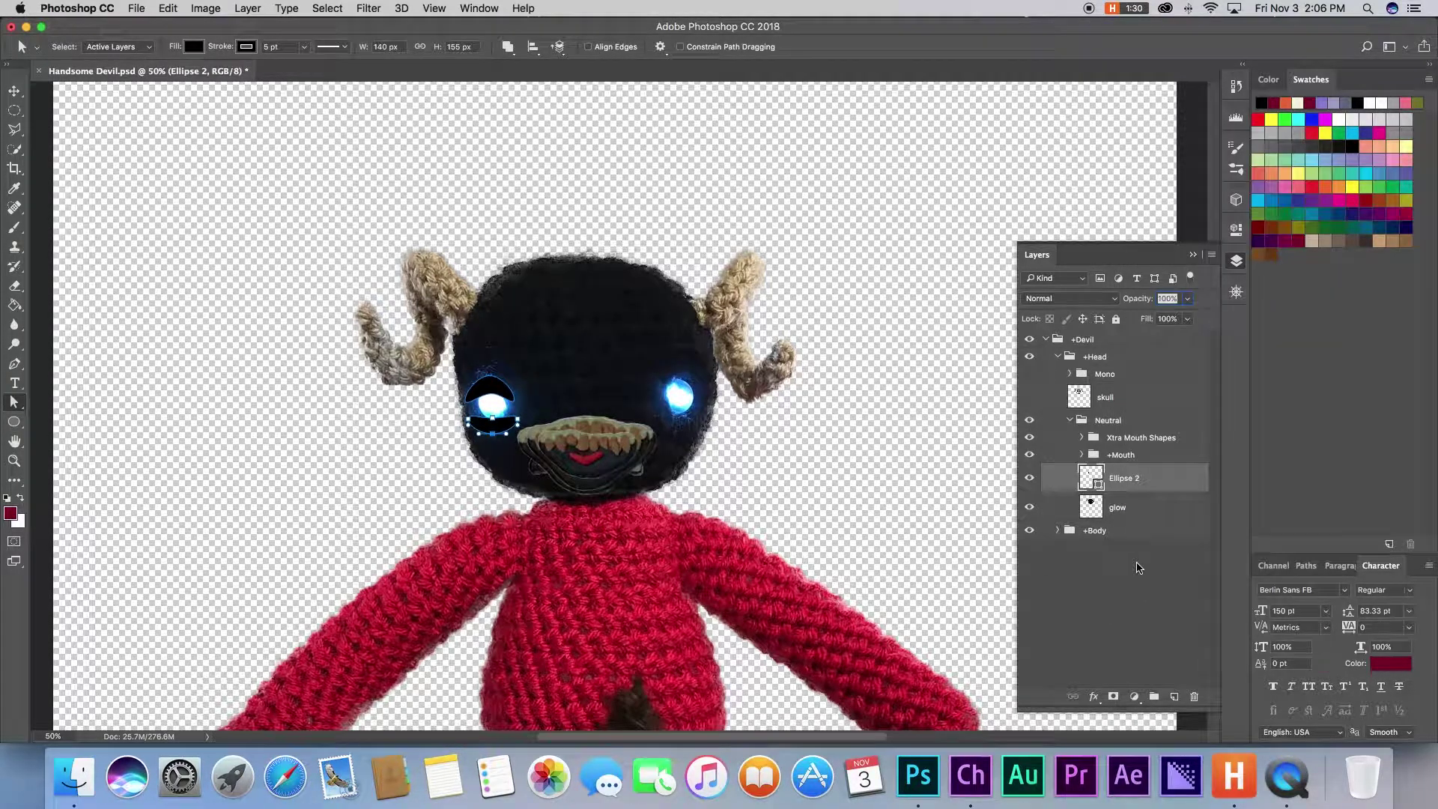
left_click(1138, 567)
Create three successive copies of the merged eyelid shape, moving the lids closer together in each until the eye is closed.
left_click(1124, 480)
key("super+j")
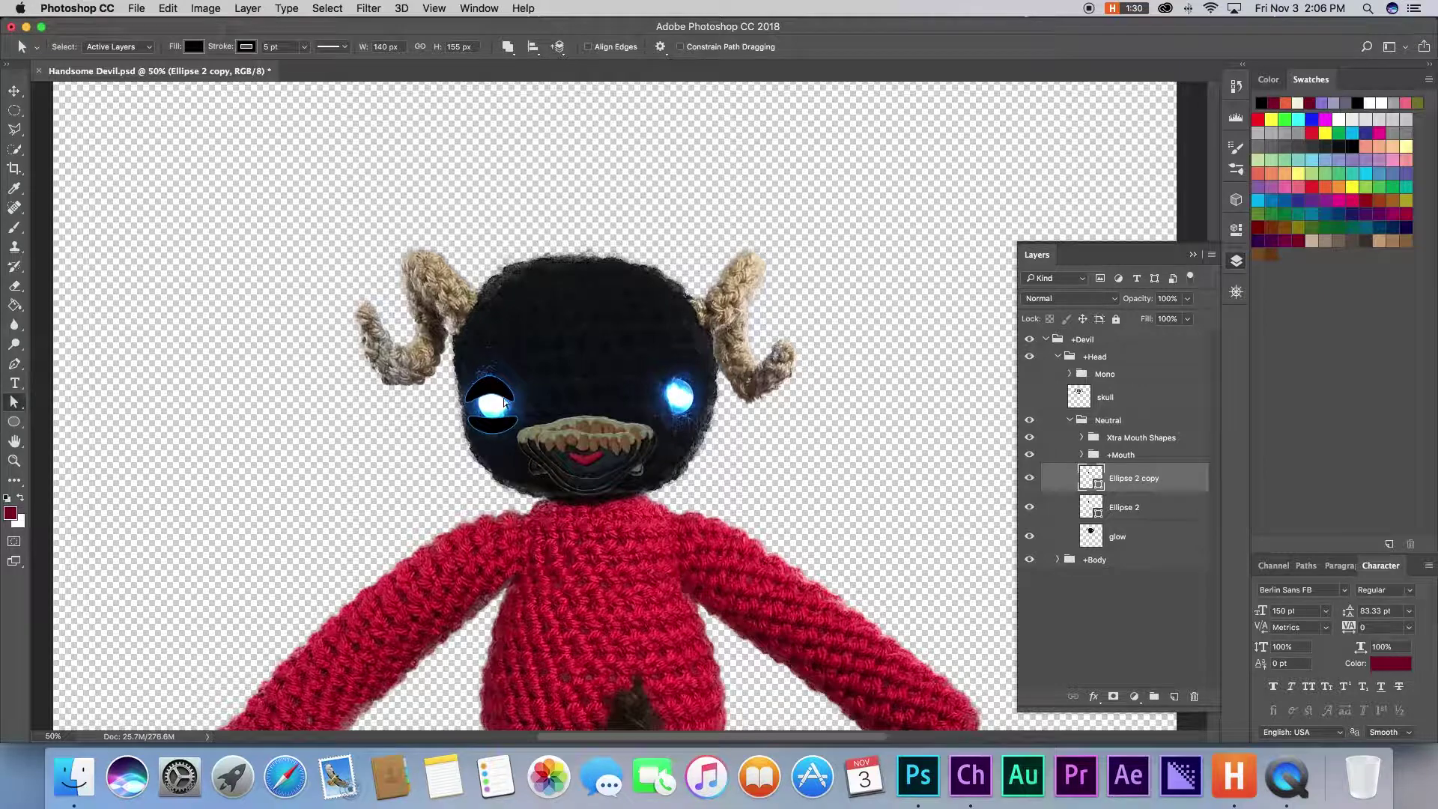
key("v")
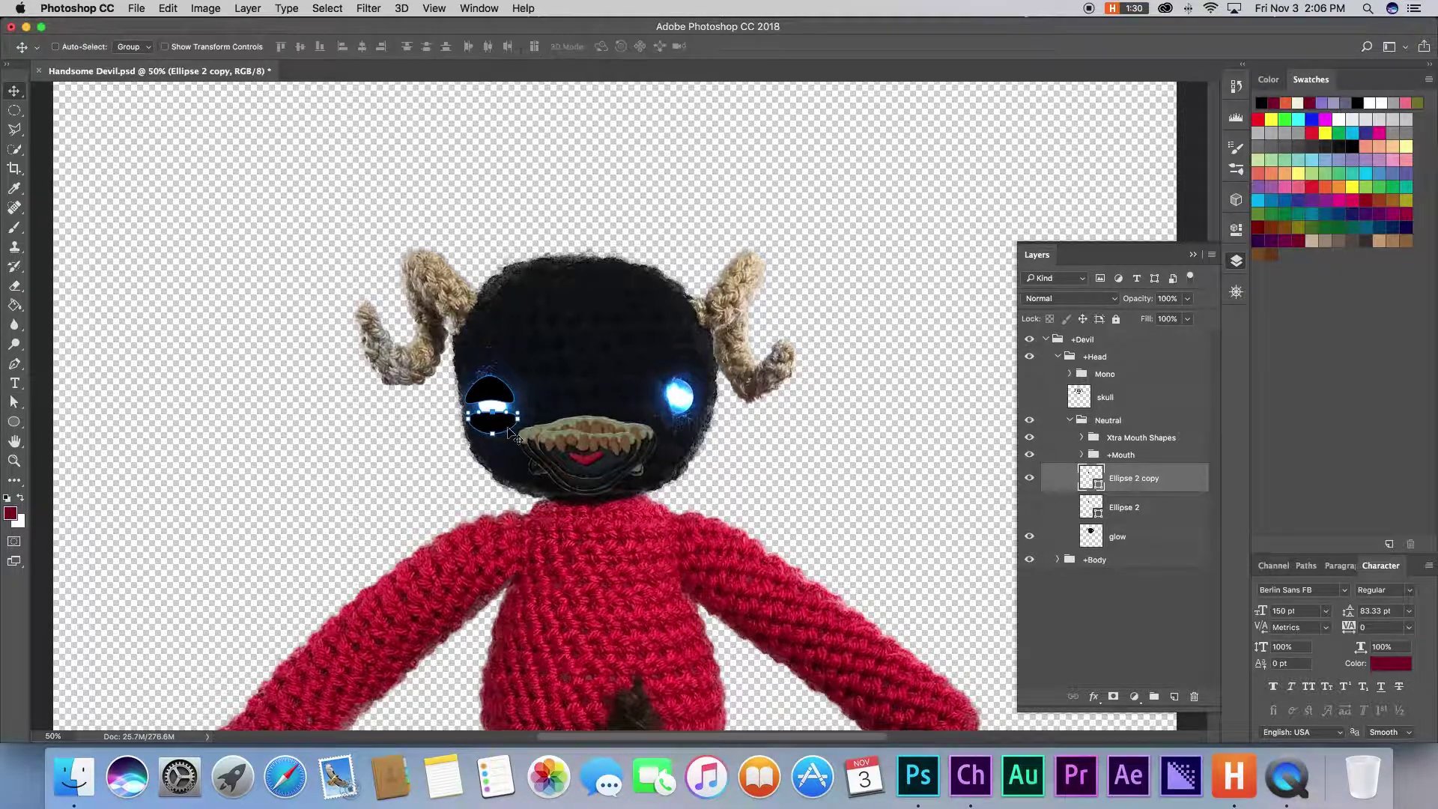
key("a")
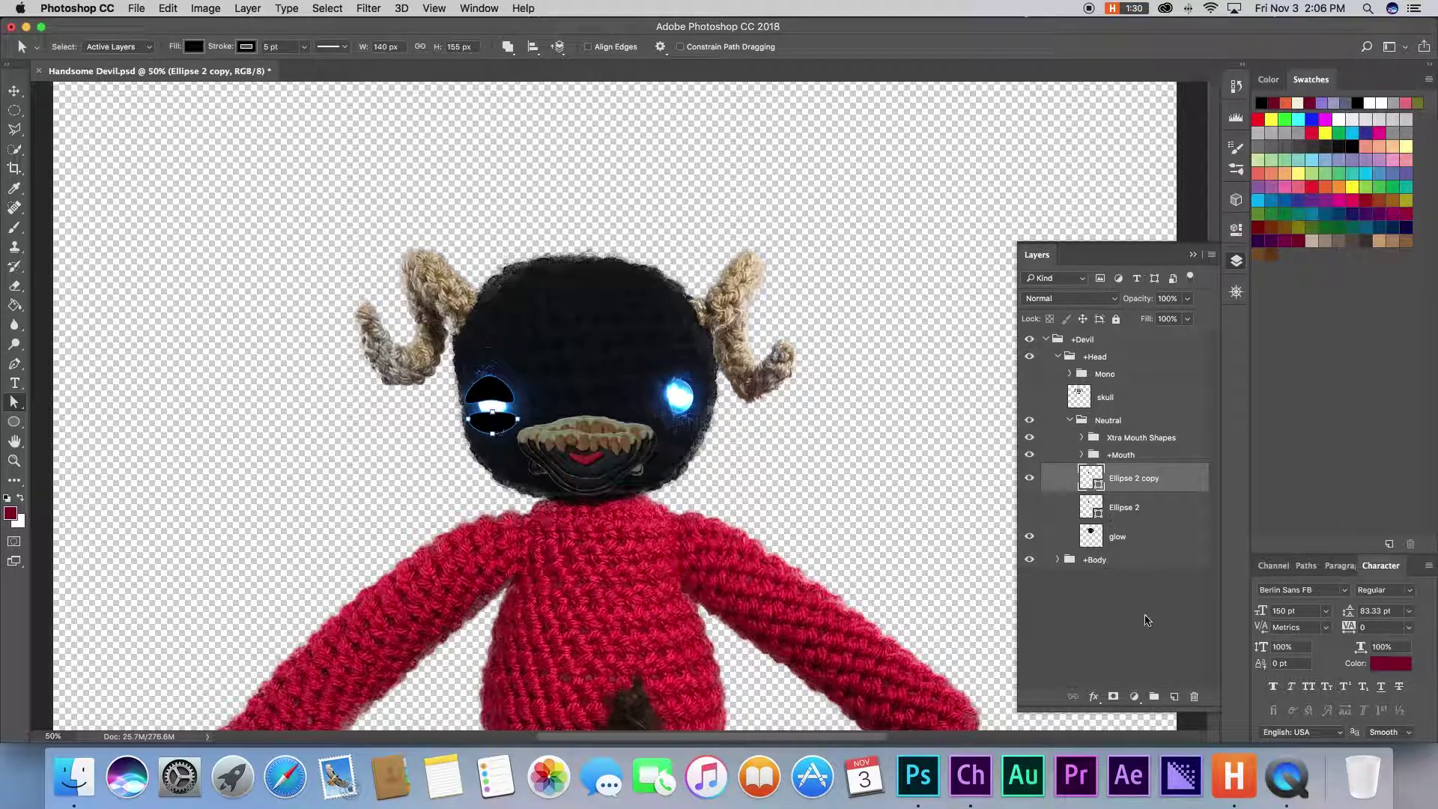
key("super+j")
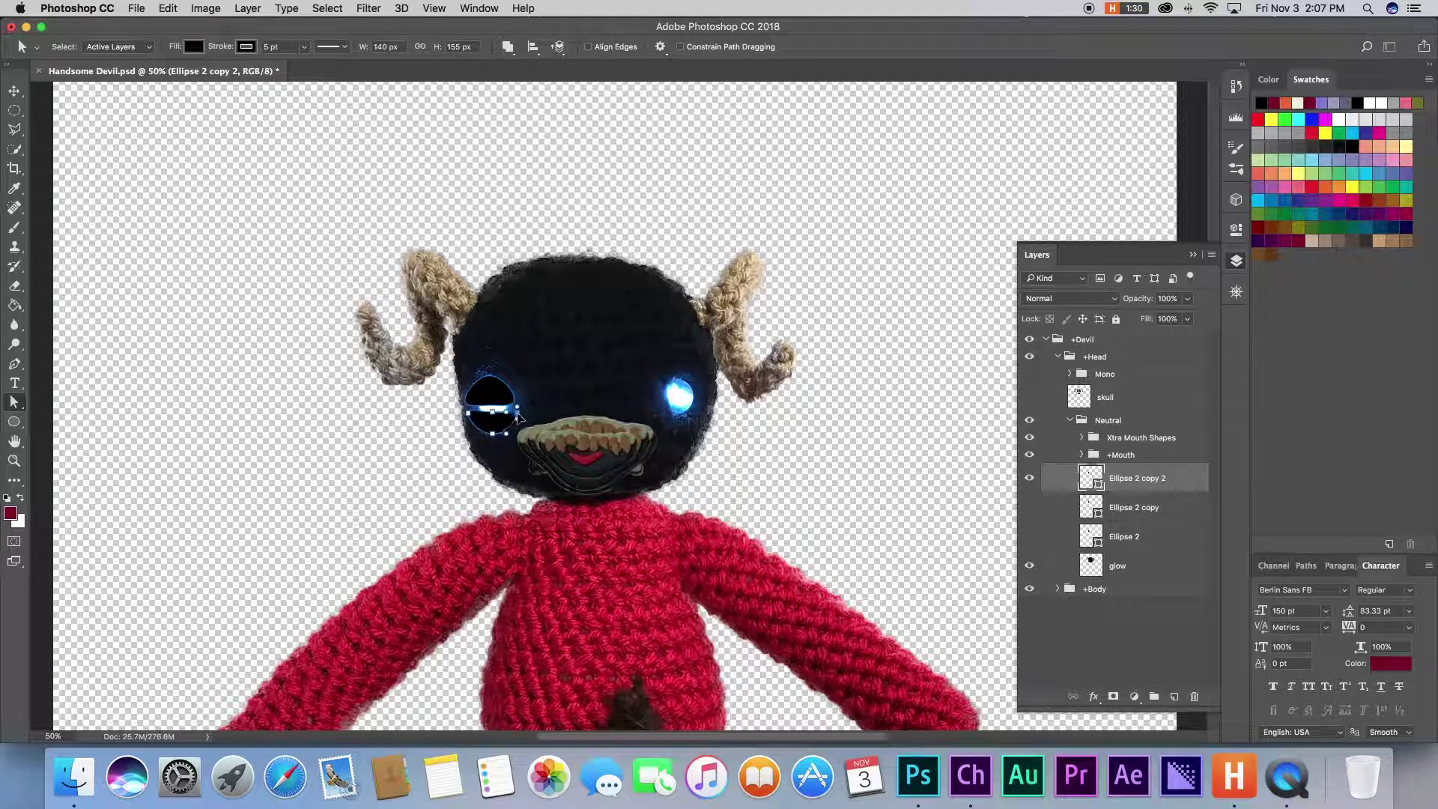
key("super+j")
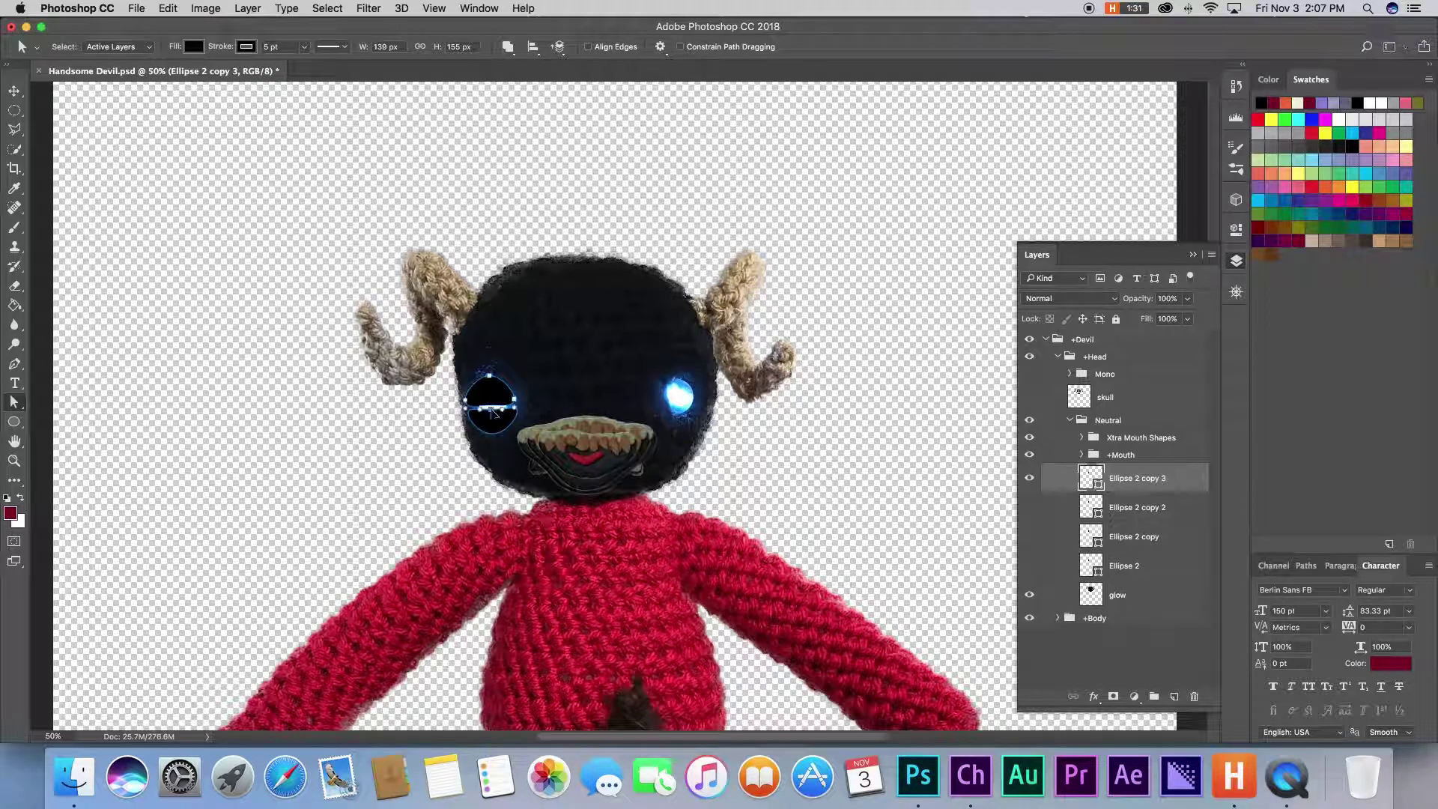
left_click_drag(517, 411, 516, 403)
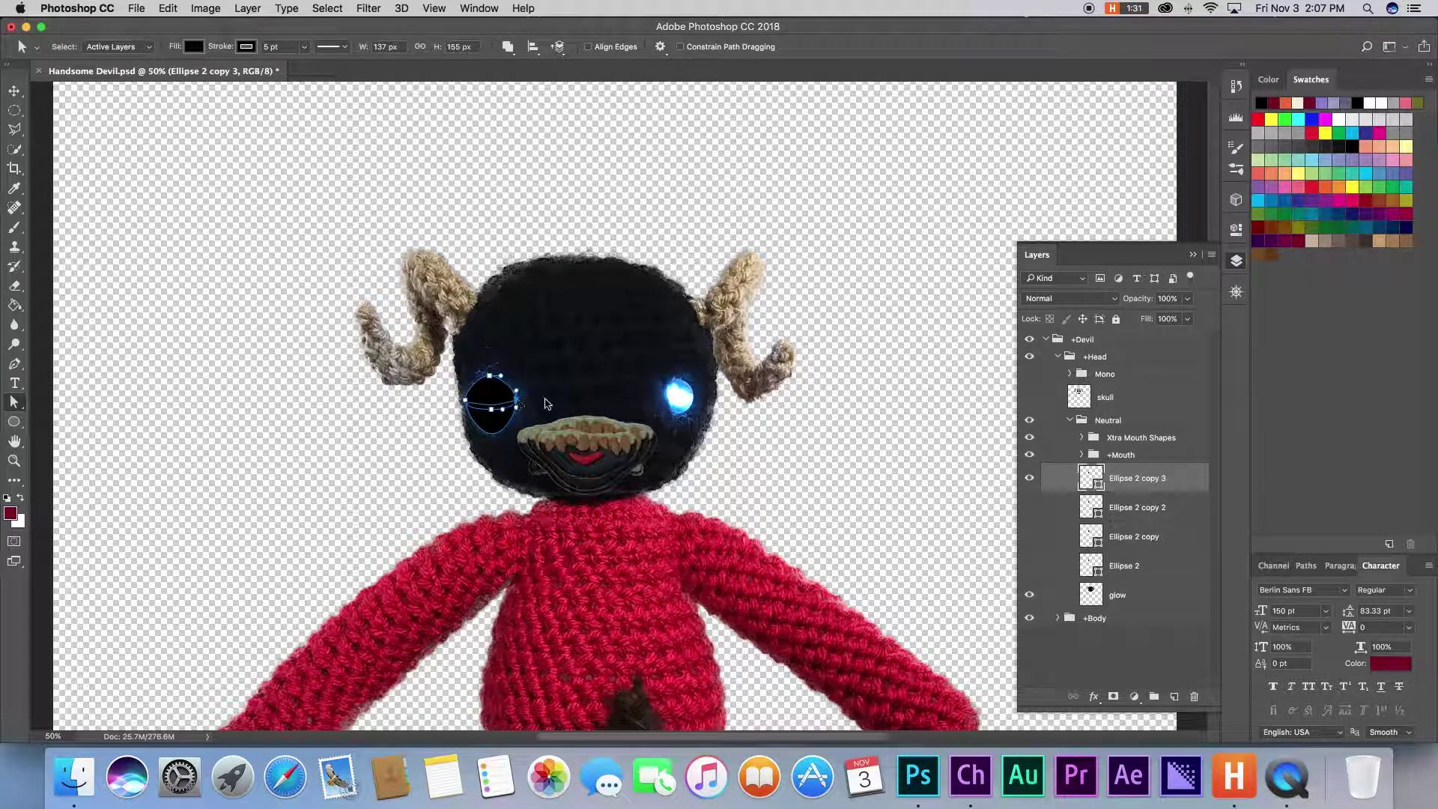
left_click(621, 415)
Hide the last eyelid shape and group all four blink shapes in a group named Blink Right Eye.
left_click(1029, 478)
left_click(1029, 566)
left_click(1030, 566)
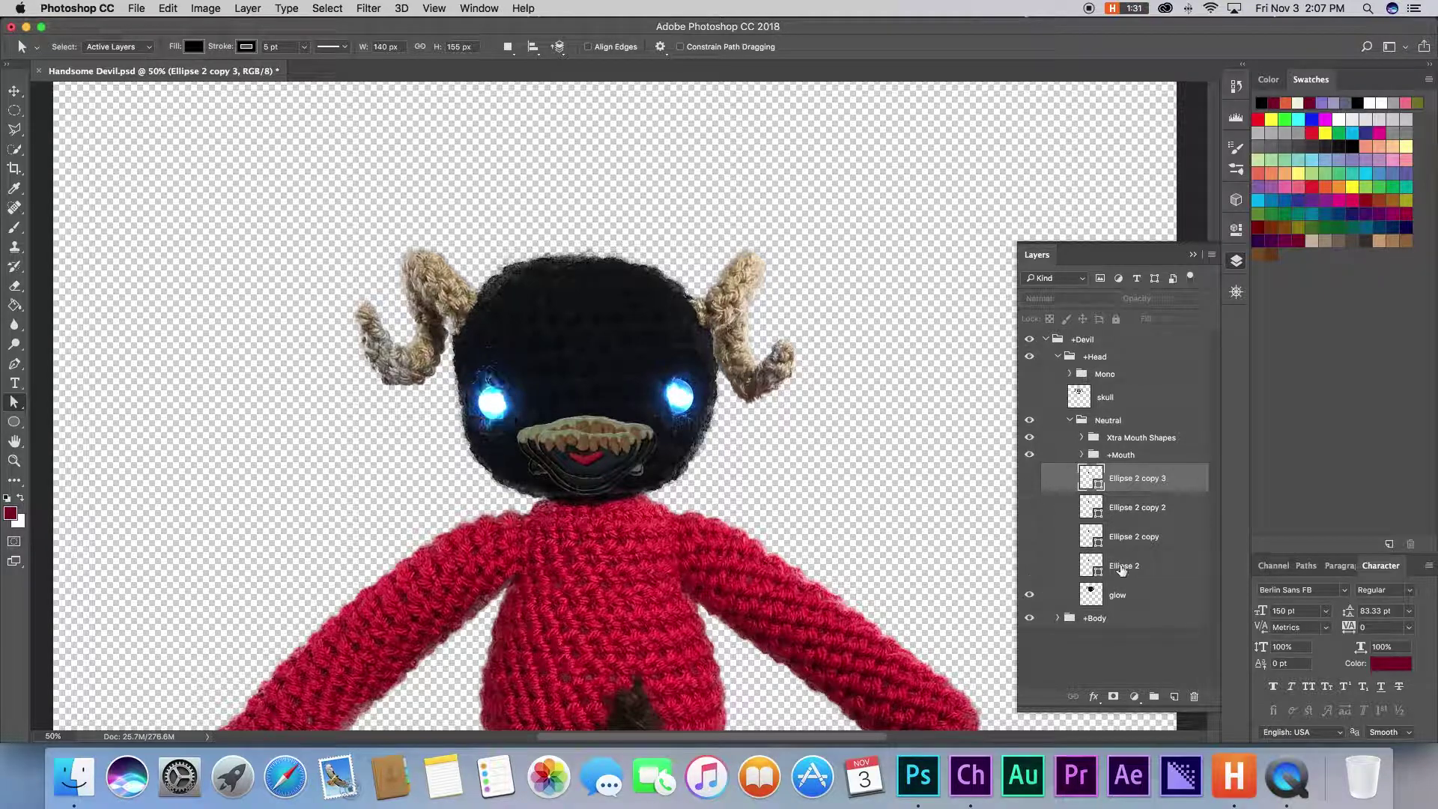
left_click(1120, 568, "shift")
left_click(217, 10)
key("Escape")
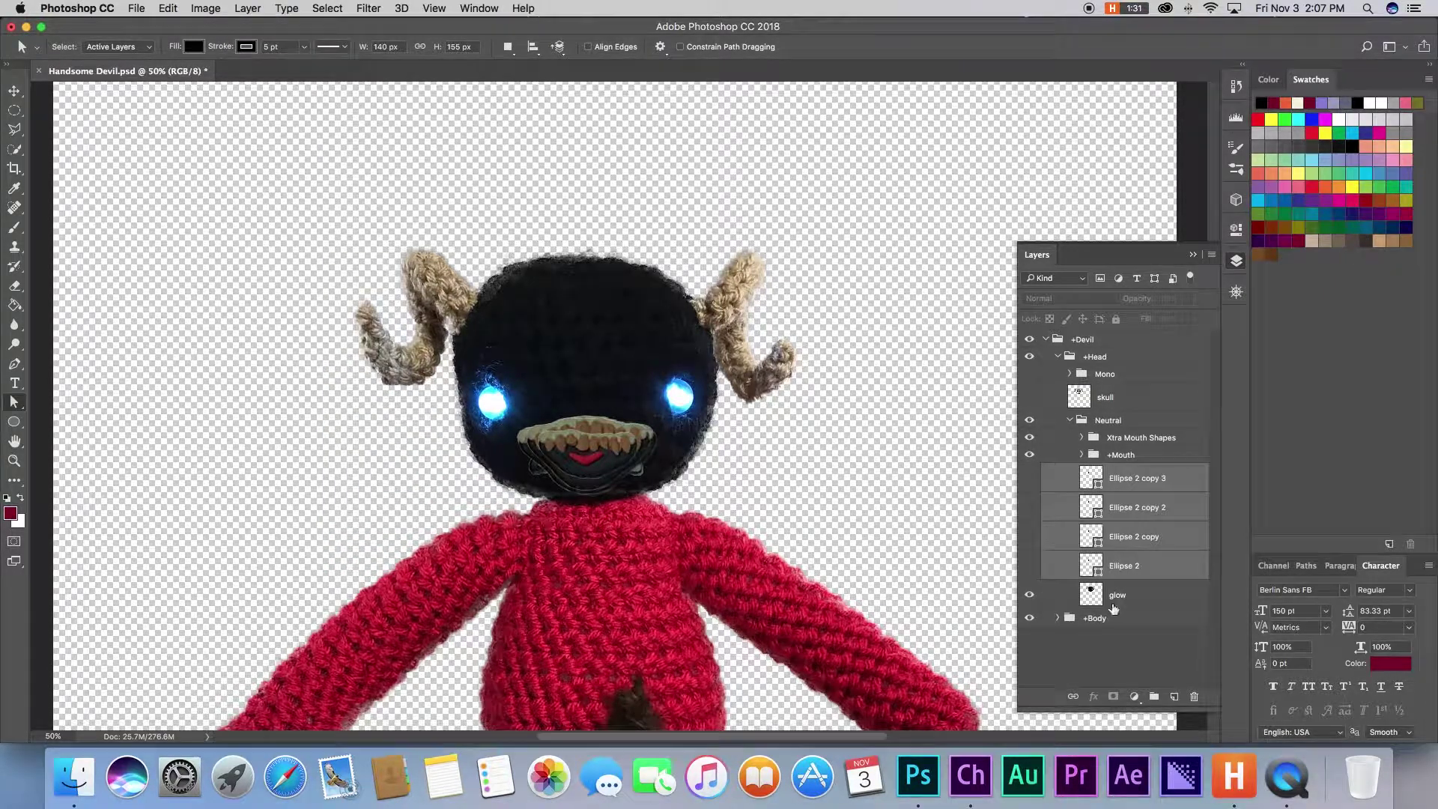
key("super+g")
double_click(1116, 472)
type("Blink Right Eye")
key("Return")
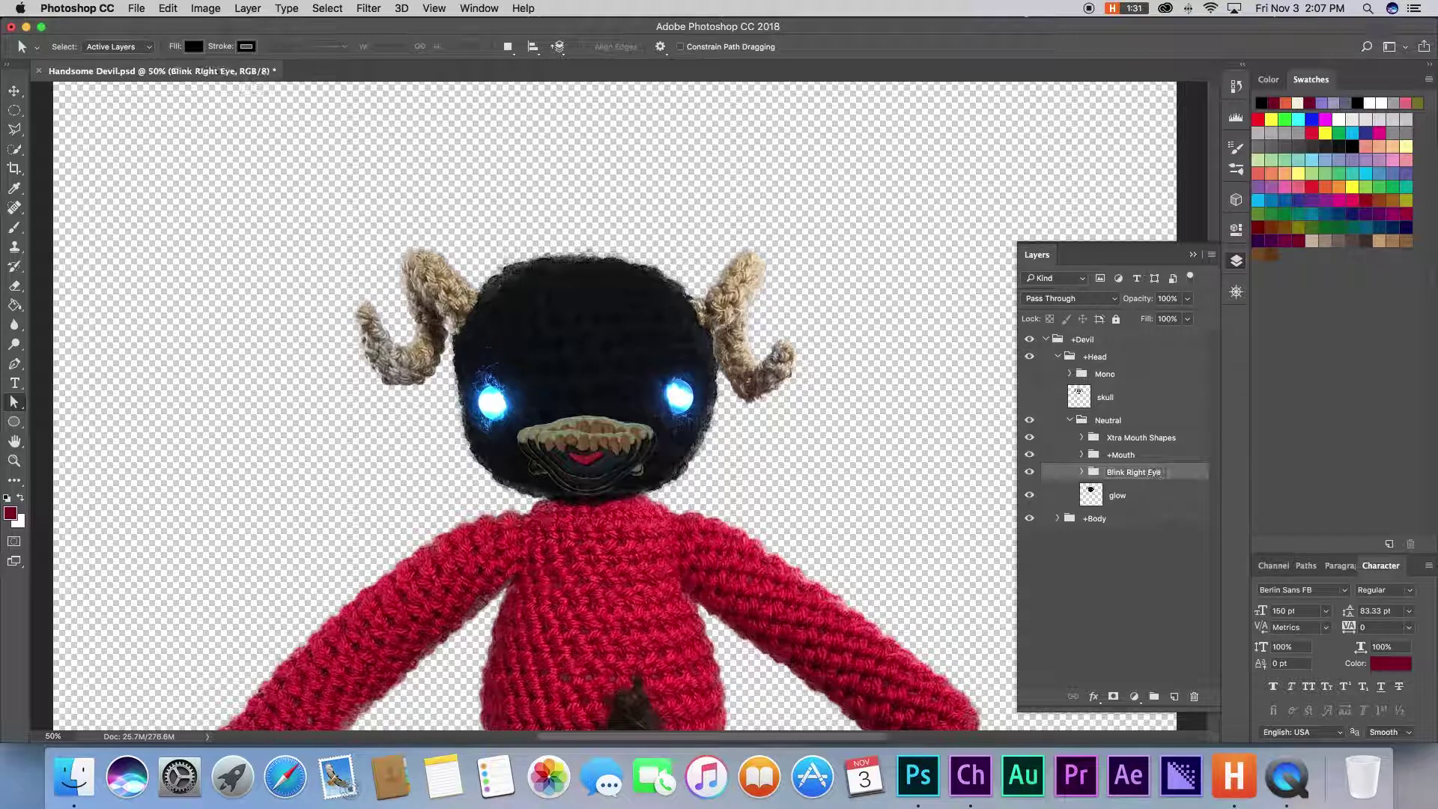
Duplicate the Blink Right Eye group and rename the copy as Blink Left Eye.
key("super+j")
double_click(1131, 472)
type("Blink Left Eye")
key("Return")
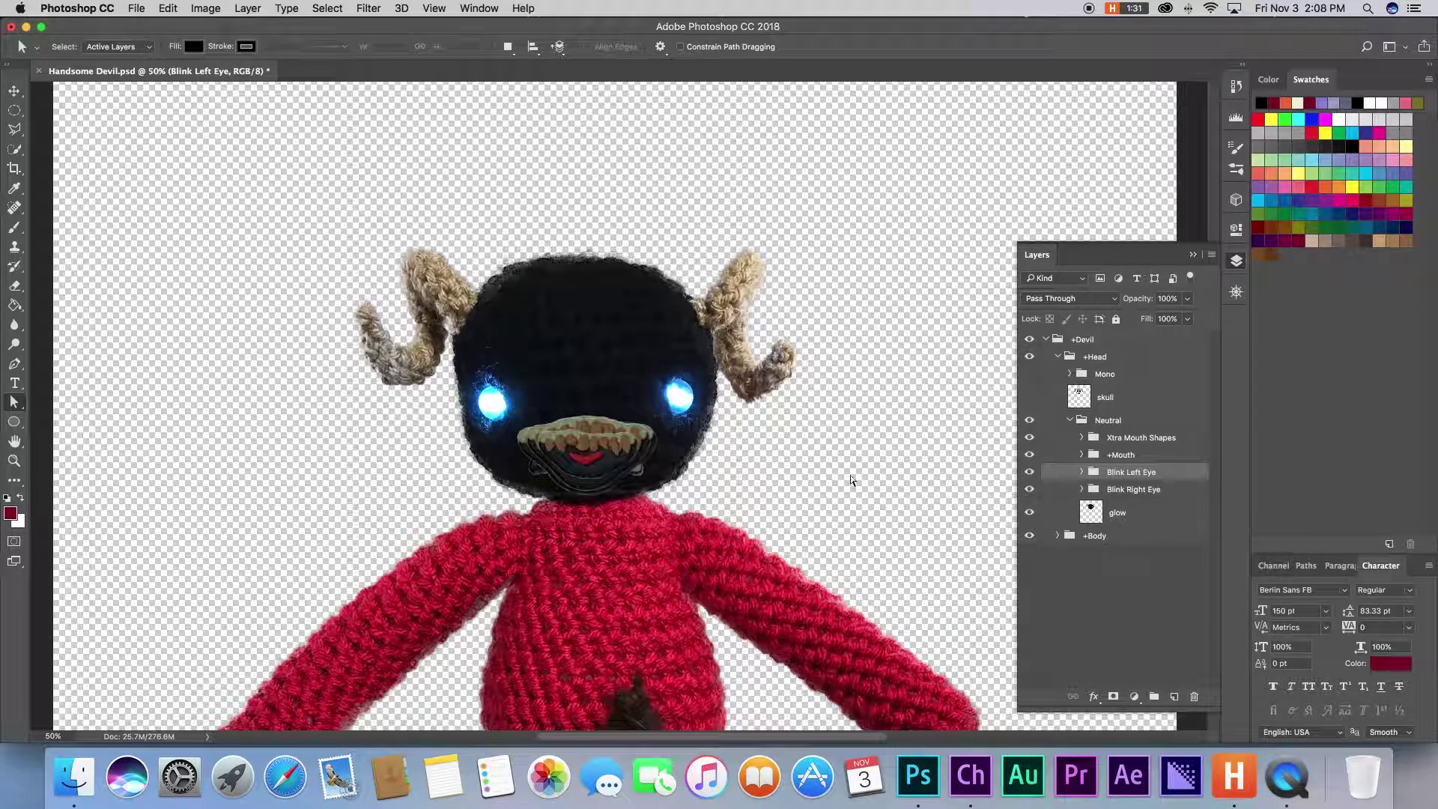
Transform the Blink Left Eye group so its eyelids sit over the character's left eye.
left_click(1082, 472)
key("super+t")
right_click(527, 500)
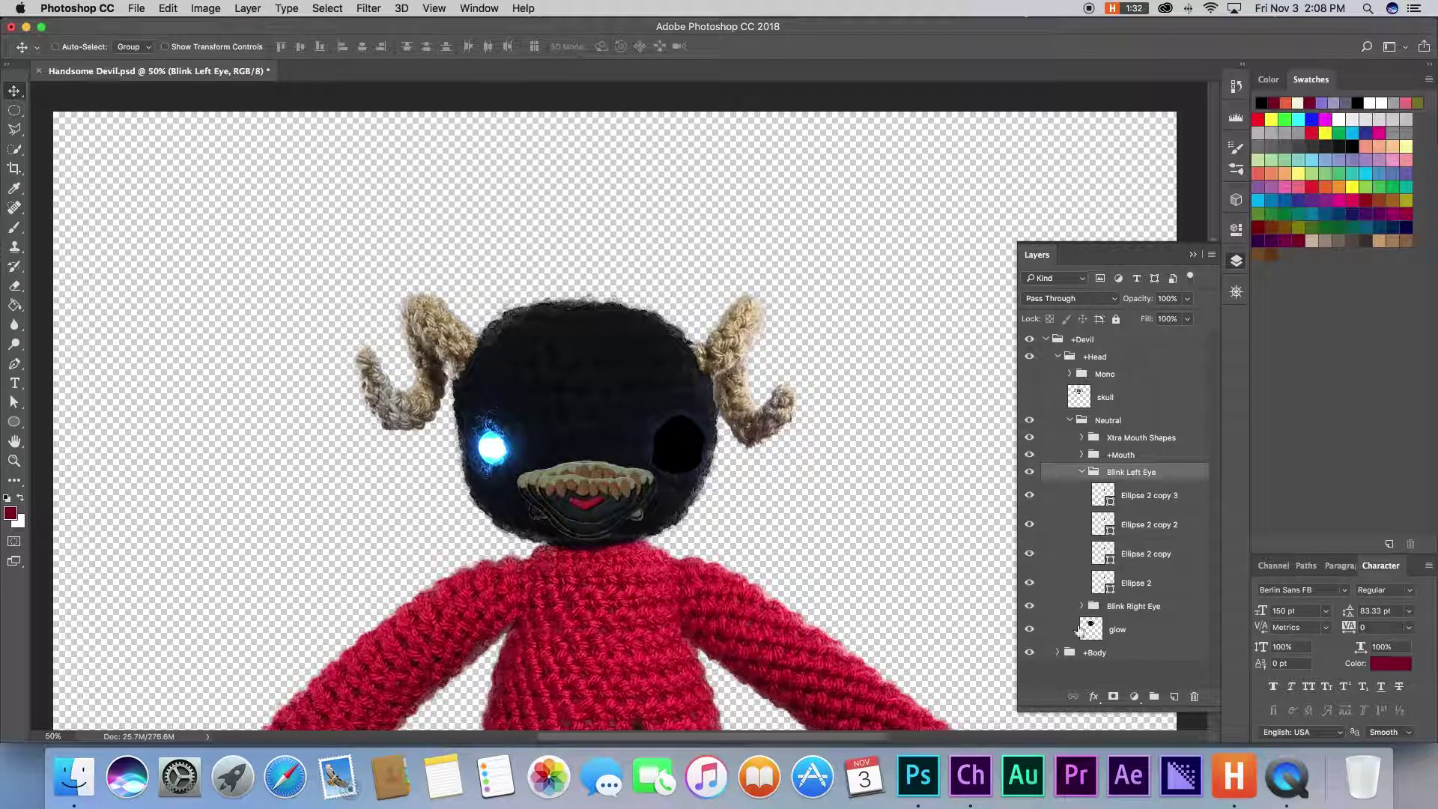
Show all four shapes in the Blink Right Eye group and collapse both blink groups.
scroll(1034, 617, "down", 2)
left_click(1030, 624)
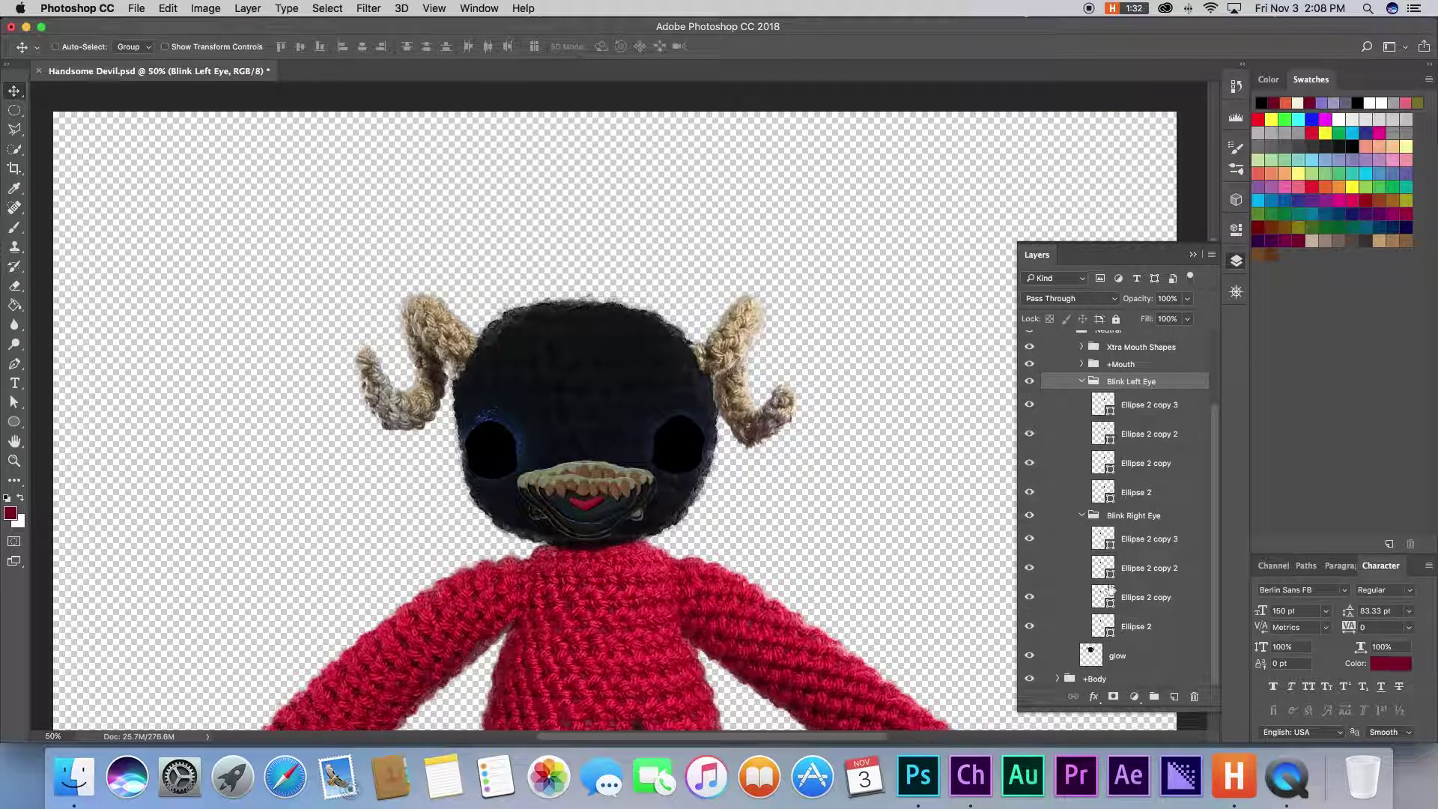
left_click(1083, 519)
left_click(1116, 566)
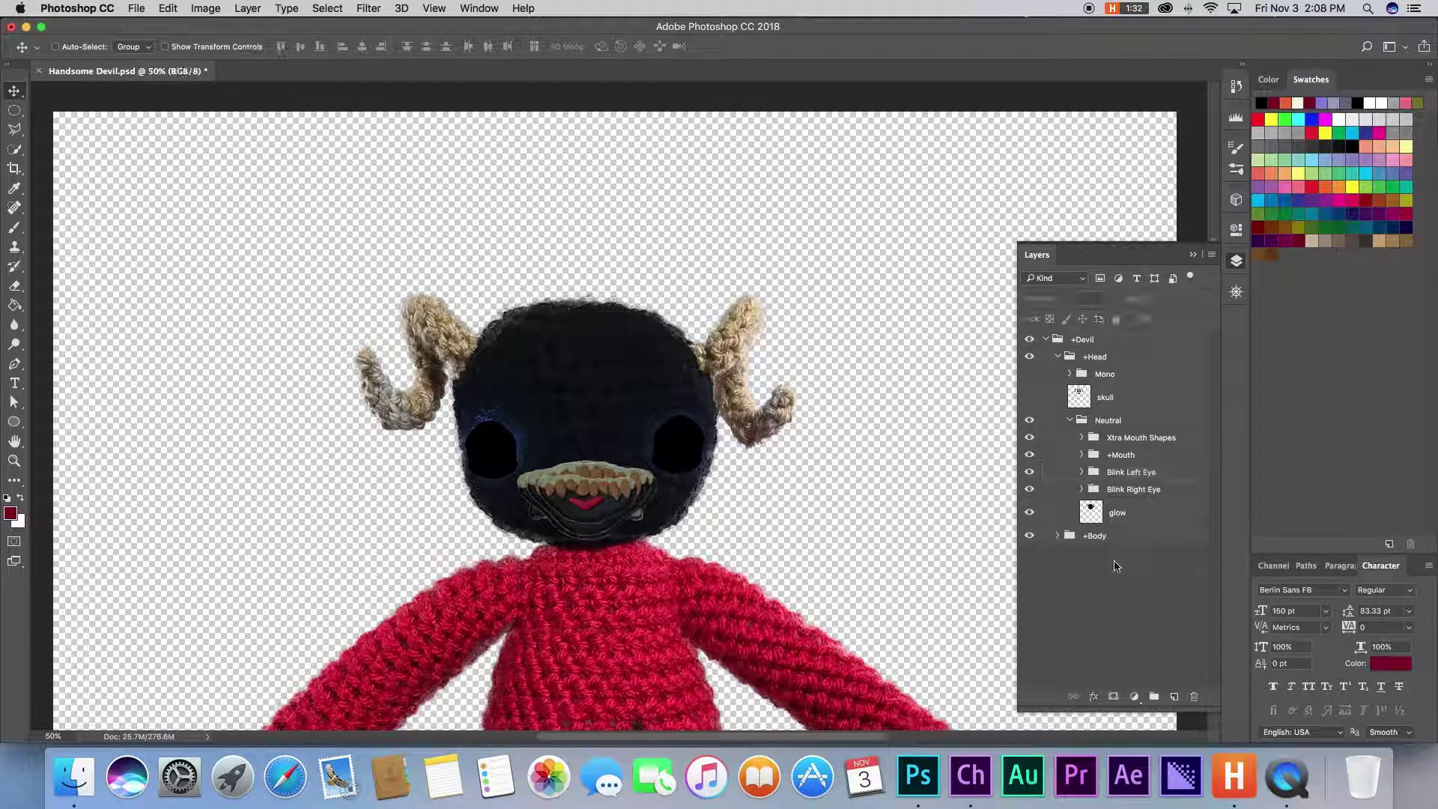
Enlarge the Blink Left Eye group with Free Transform to cover the whole glow of the left eye.
scroll(831, 536, "up", 1)
left_click(1133, 474)
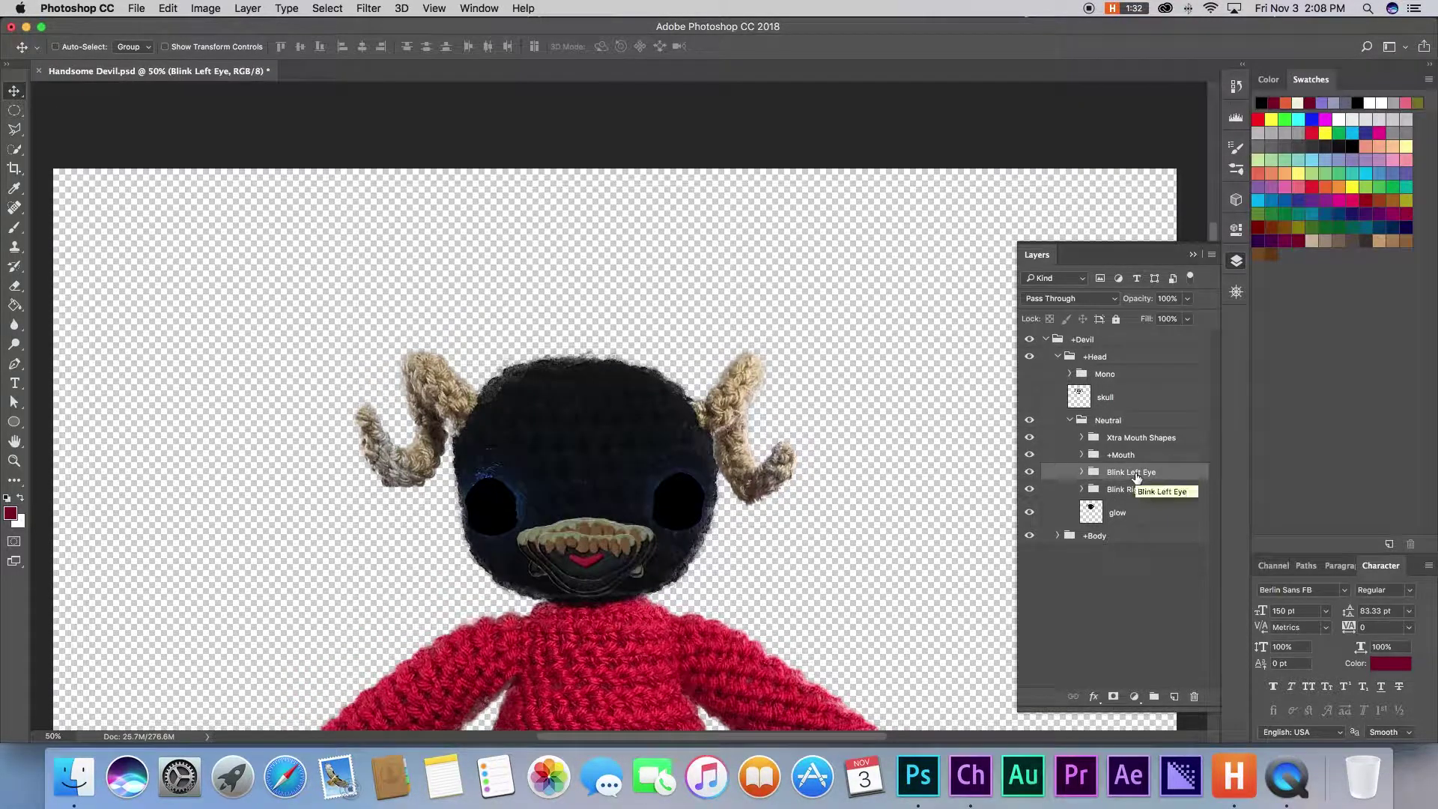
key("super+t")
left_click_drag(696, 521, 709, 533)
key("Return")
left_click(1082, 472)
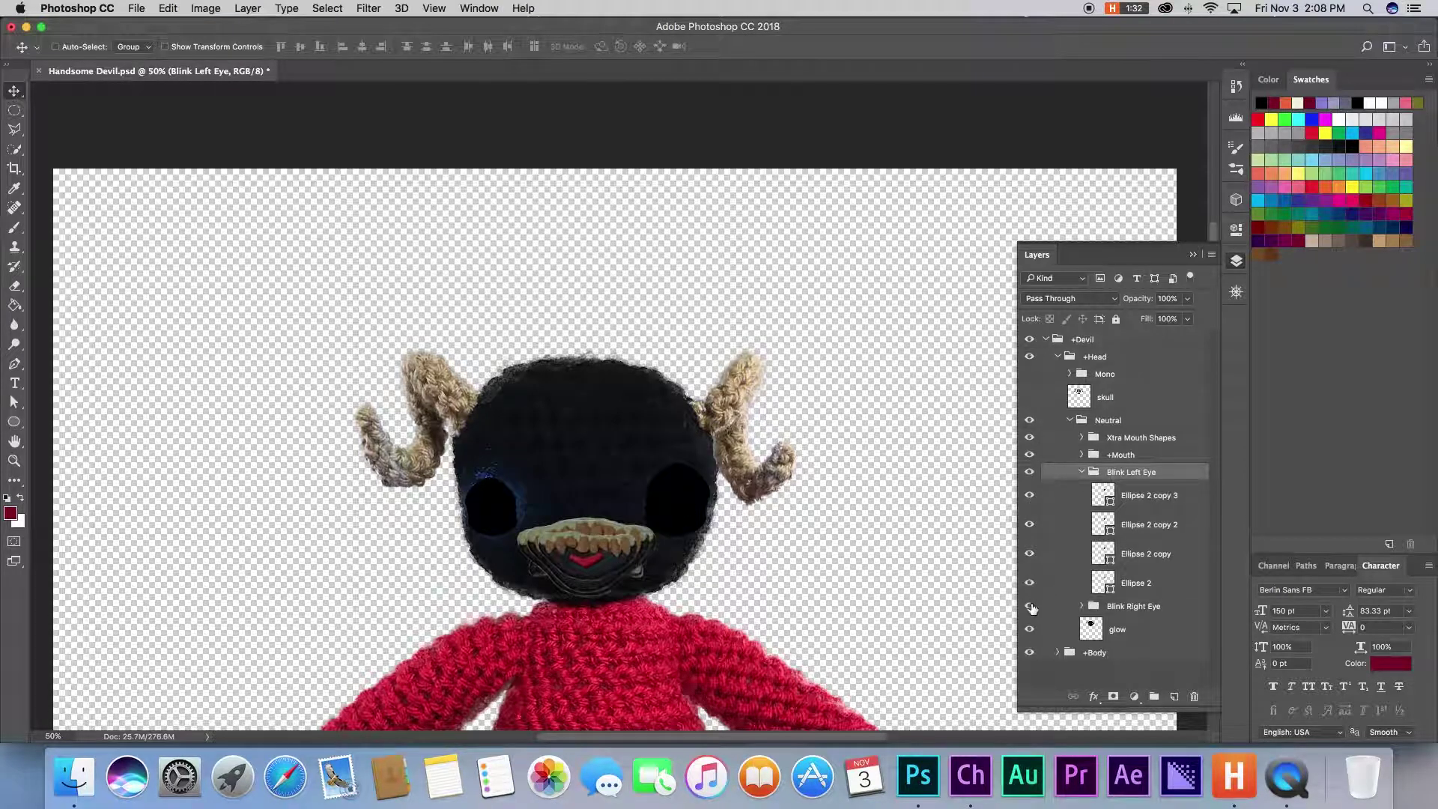
Reverse the stacking order of the four Blink Left Eye shapes while hidden, and show them again one by one.
left_click(1030, 495)
left_click(1136, 577)
left_click(1139, 507, "shift")
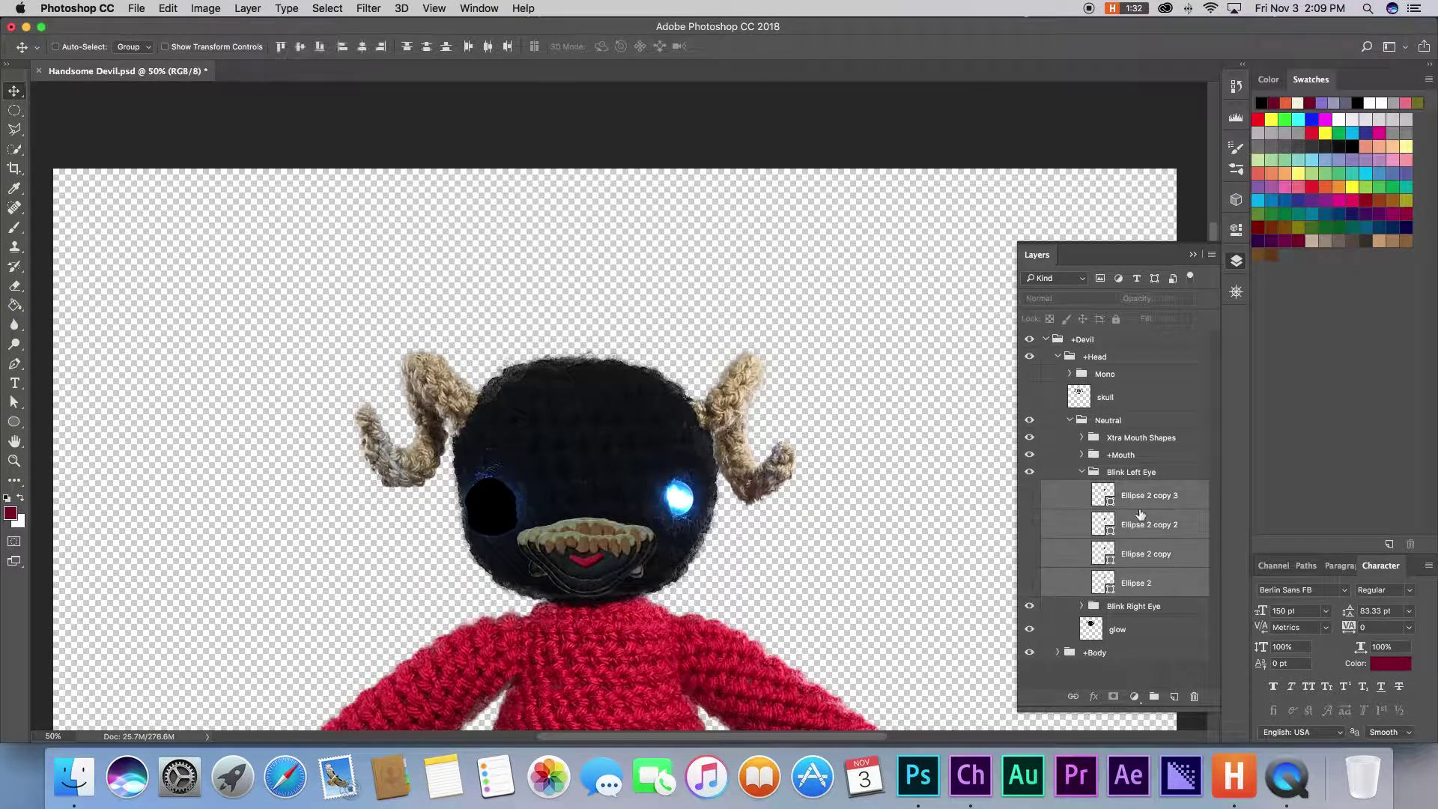
left_click(251, 9)
mouse_move(300, 424)
left_click(442, 492)
left_click_drag(1030, 495, 1032, 586)
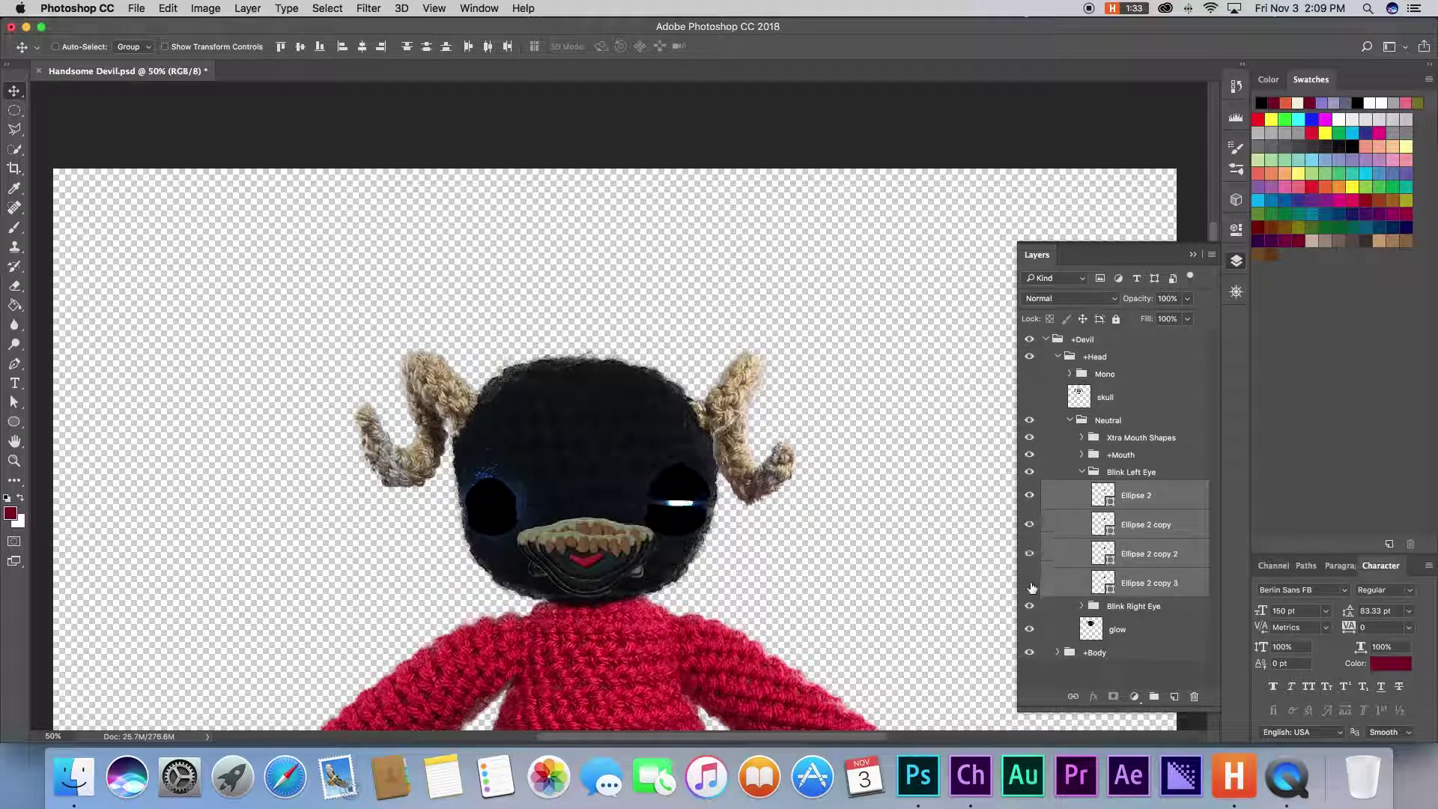
Enlarge and reposition the Blink Right Eye group to cover the whole glow of the right eye.
left_click(1081, 472)
left_click(1128, 489)
key("super+t")
left_click_drag(517, 479, 534, 459)
left_click_drag(519, 492, 516, 498)
key("Return")
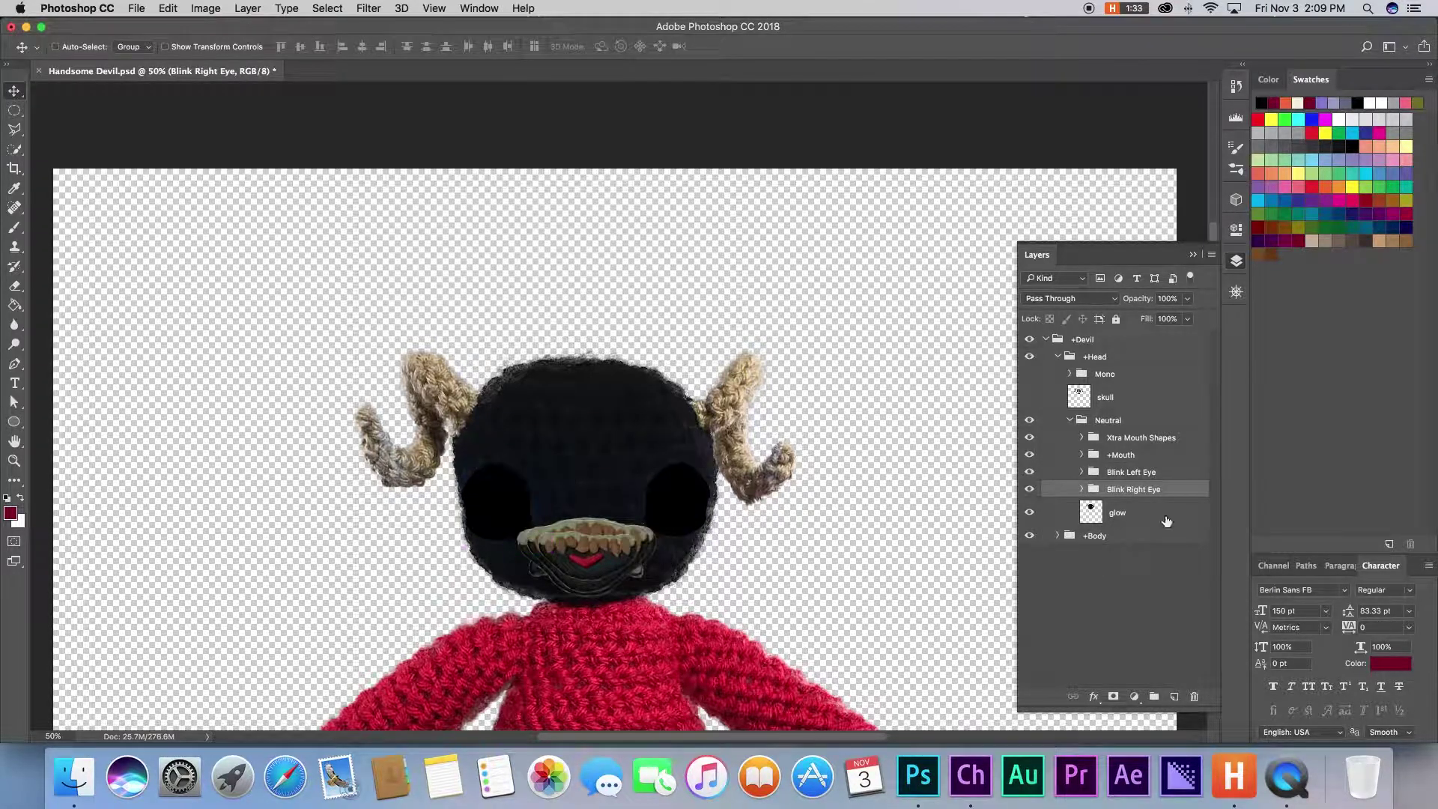
Reverse the stacking order of the four Blink Right Eye shapes, show them all and collapse the group.
left_click(1082, 489)
left_click(1136, 600)
left_click(1146, 514, "shift")
scroll(899, 457, "up", 1)
left_click(251, 9)
mouse_move(299, 424)
left_click(442, 492)
scroll(594, 424, "down", 2)
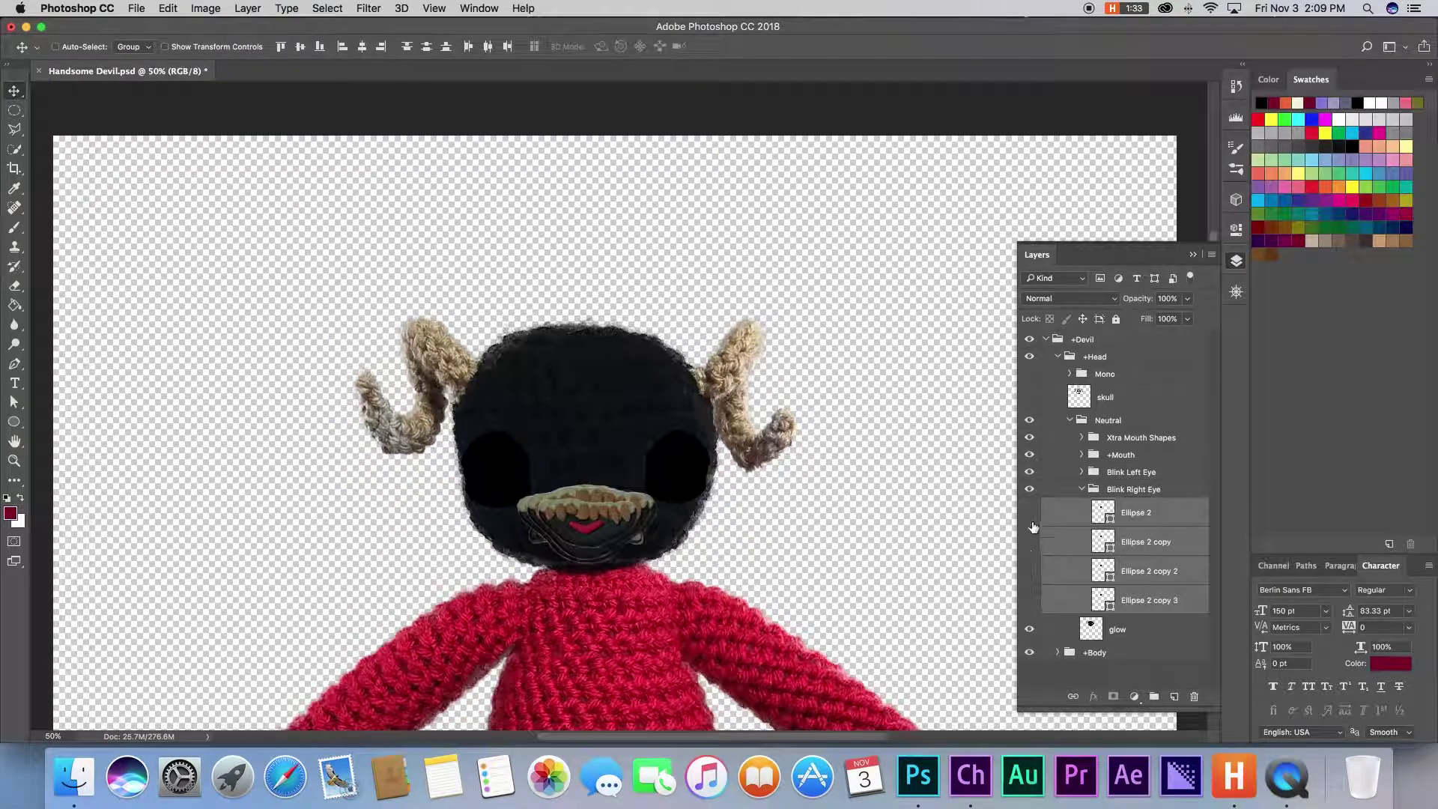
left_click_drag(1031, 520, 1031, 597)
left_click(1082, 489)
Select a forehead area about 4.7 by 3.4 in on the glow layer and define it as a pattern named Eye.
mouse_move(522, 330)
left_mouse_down()
mouse_move(674, 417)
mouse_move(646, 426)
left_mouse_up()
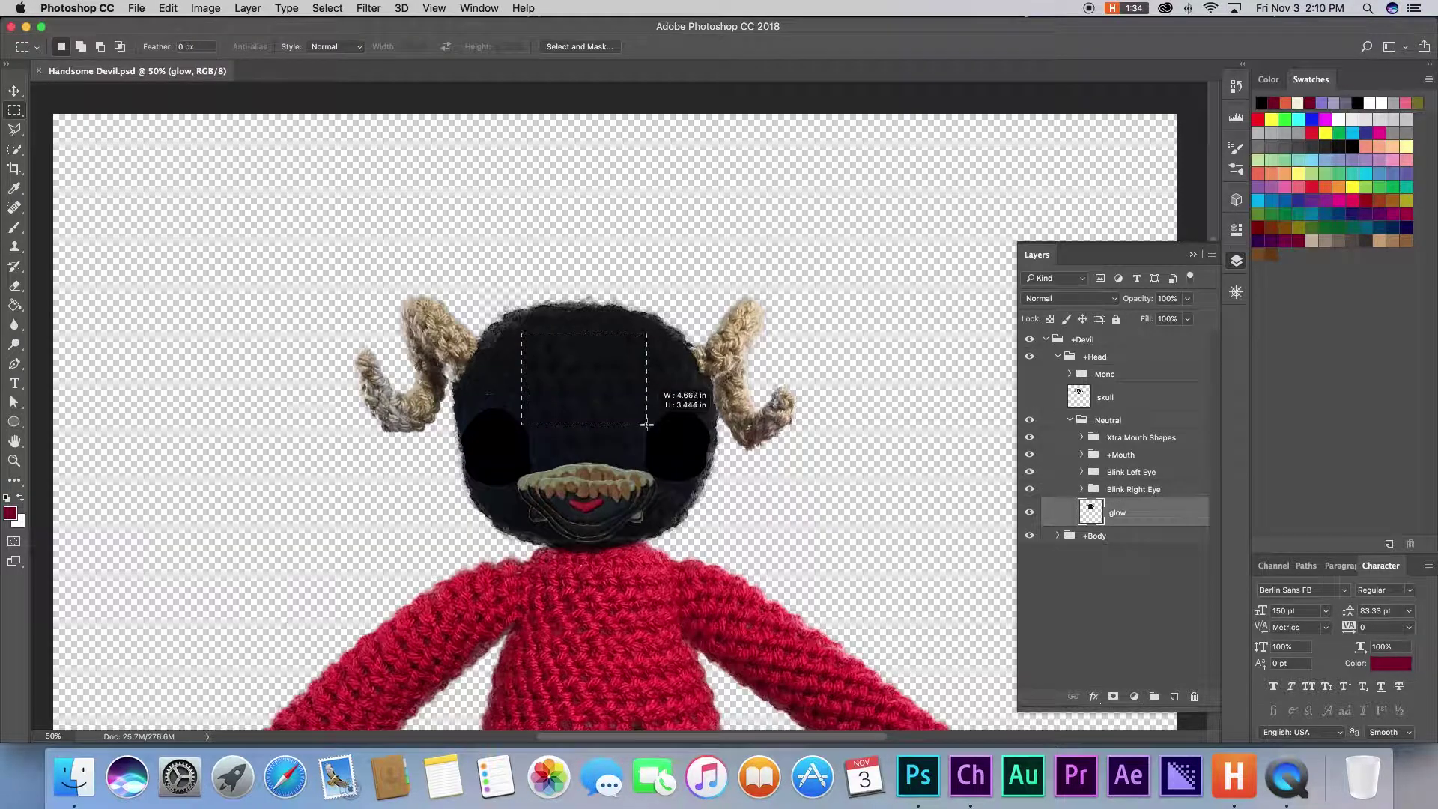
left_click(168, 8)
left_click(225, 409)
type("Eye")
key("Return")
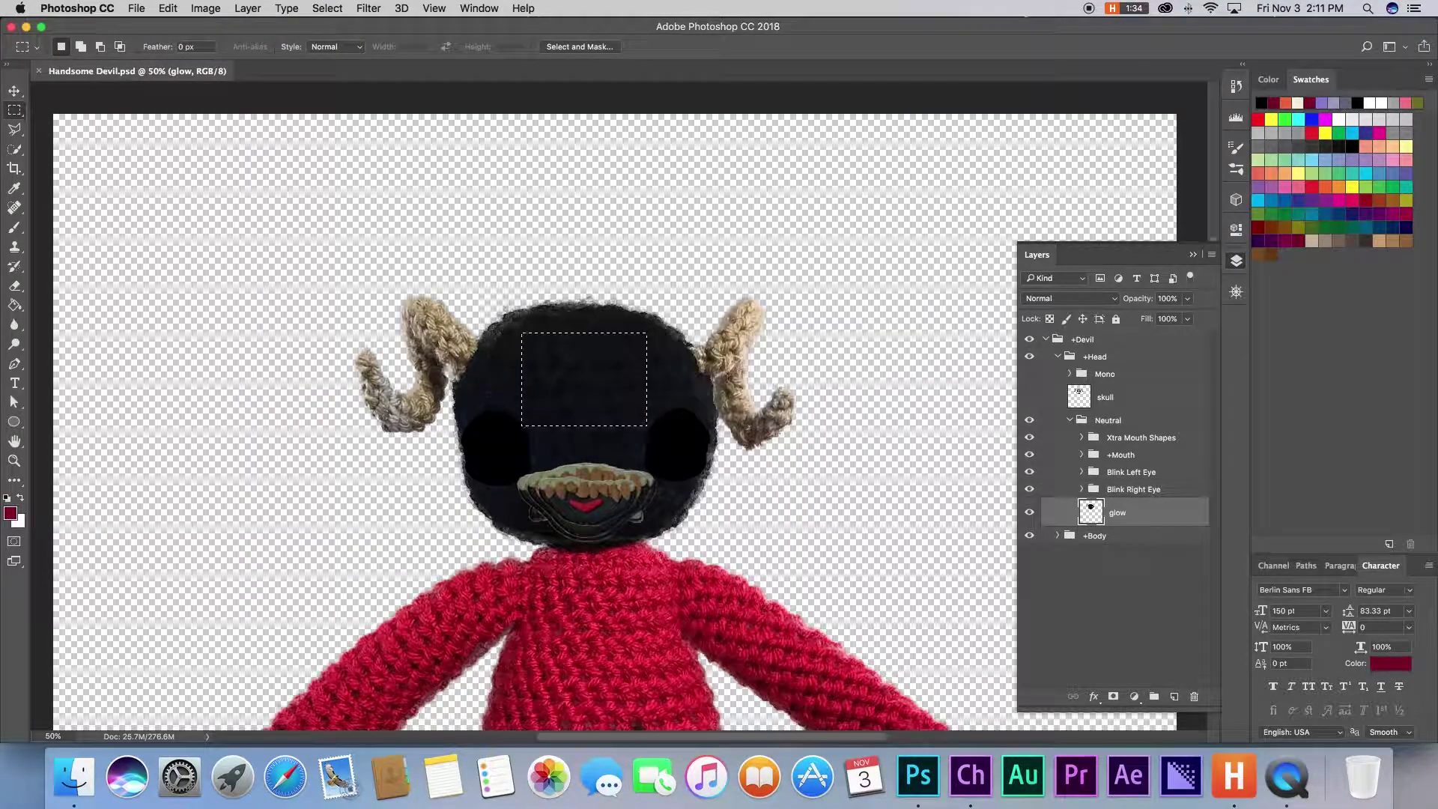
Give the Ellipse 2 shape in the Blink Left Eye group the Eye pattern as its fill.
left_click(1082, 472)
left_click(1137, 495)
left_click(275, 462)
key("a")
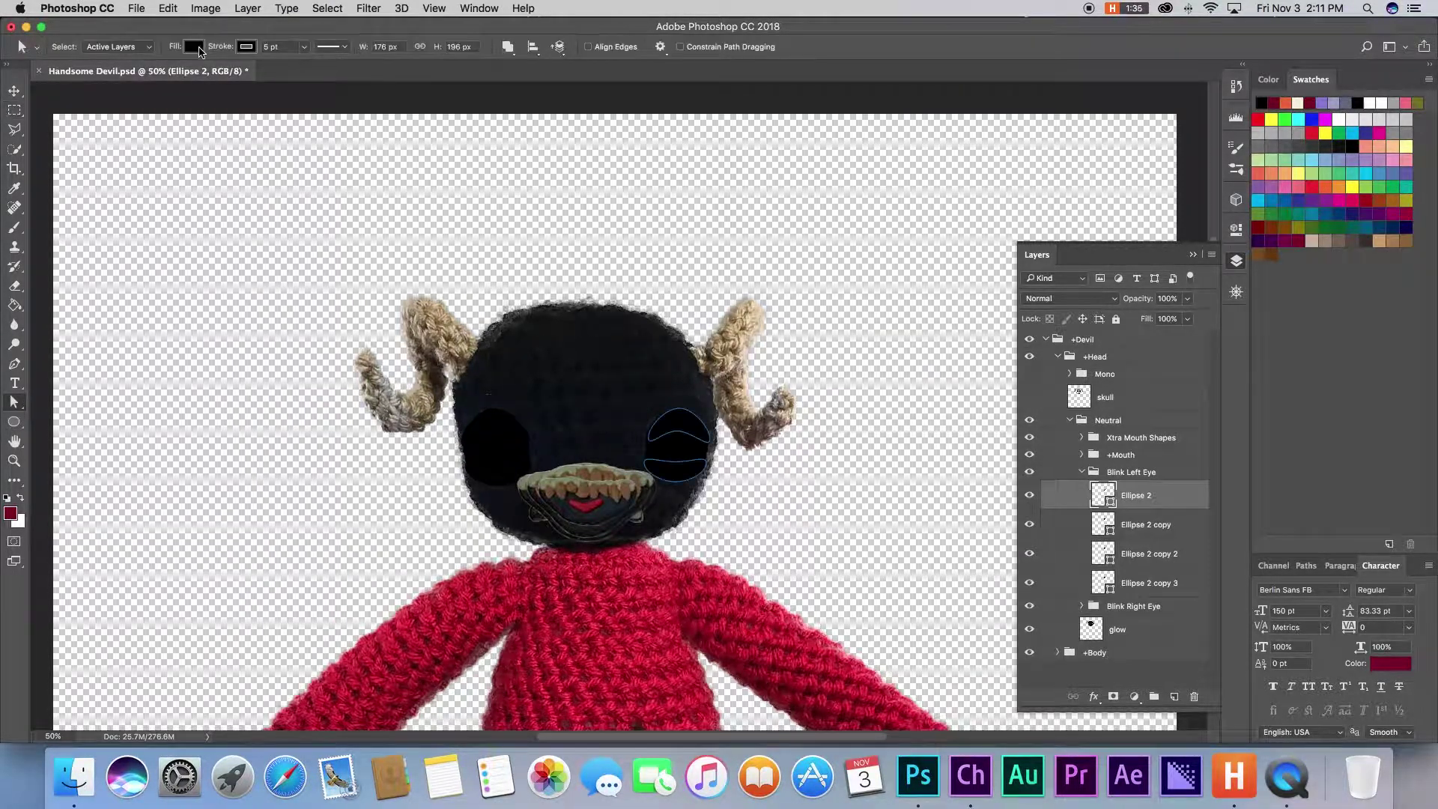
left_click(193, 46)
left_click(218, 75)
Fill the remaining Blink Left Eye ellipse shapes with the Eye pattern and remove the stroke from the group's shapes.
left_click(1138, 524)
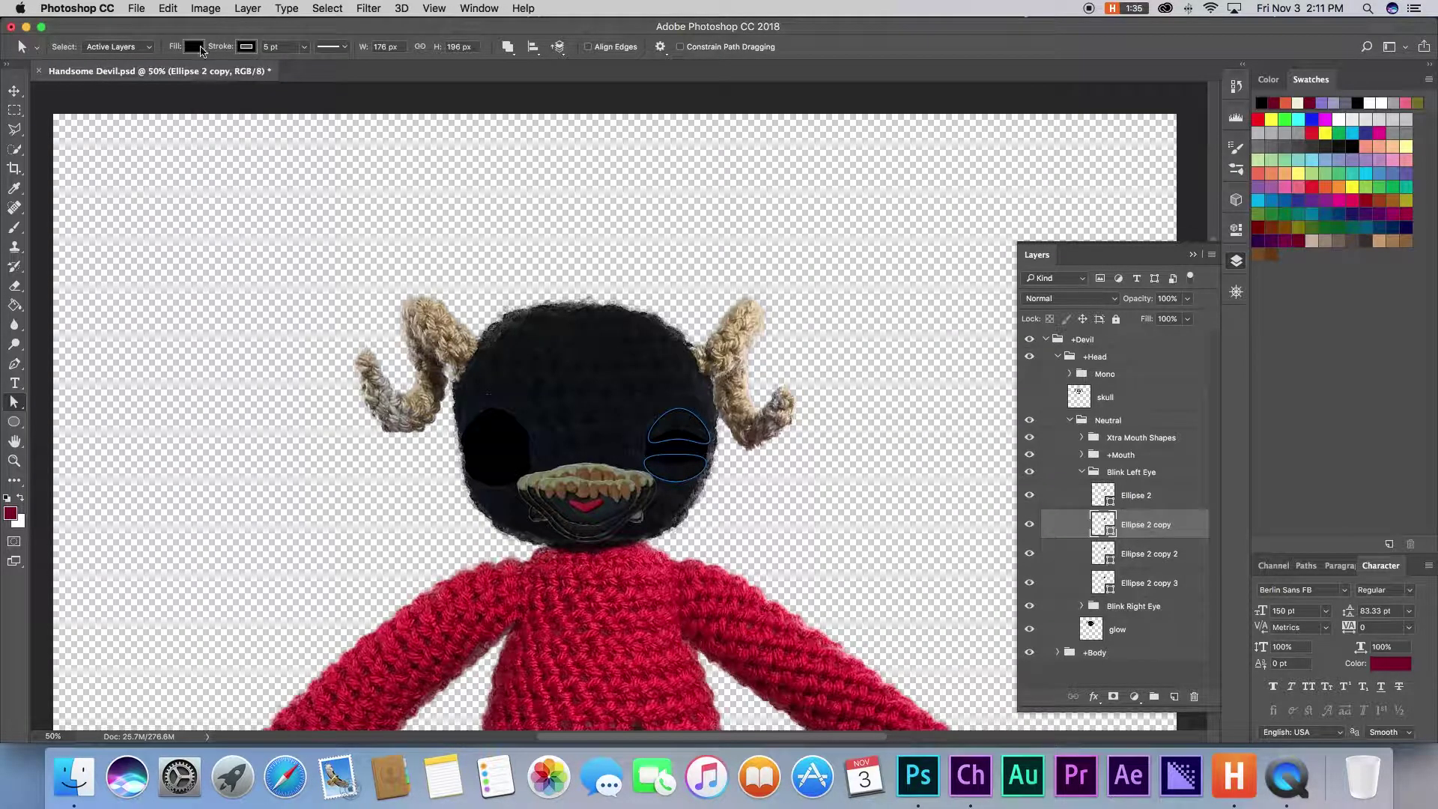
left_click(1134, 555)
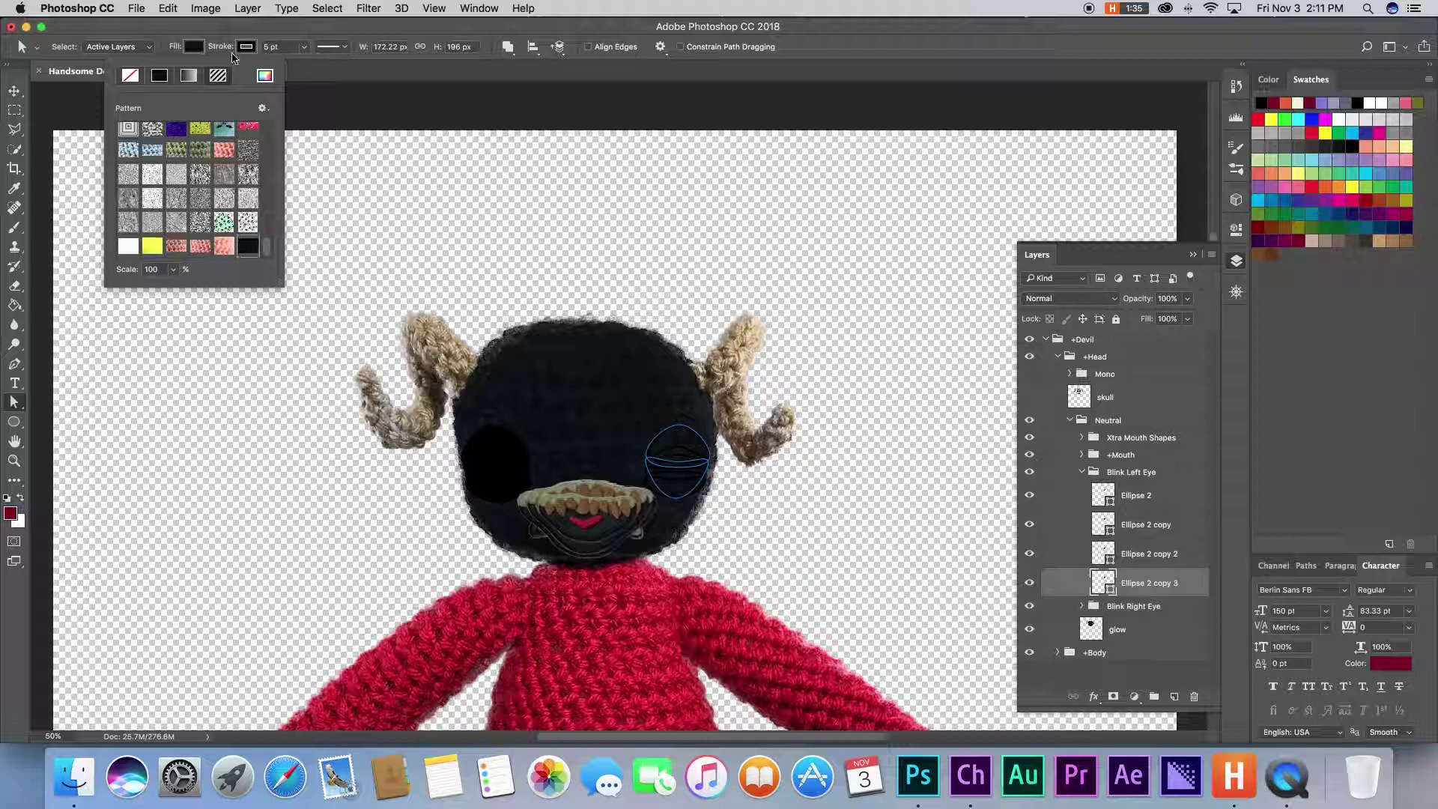
left_click(244, 48)
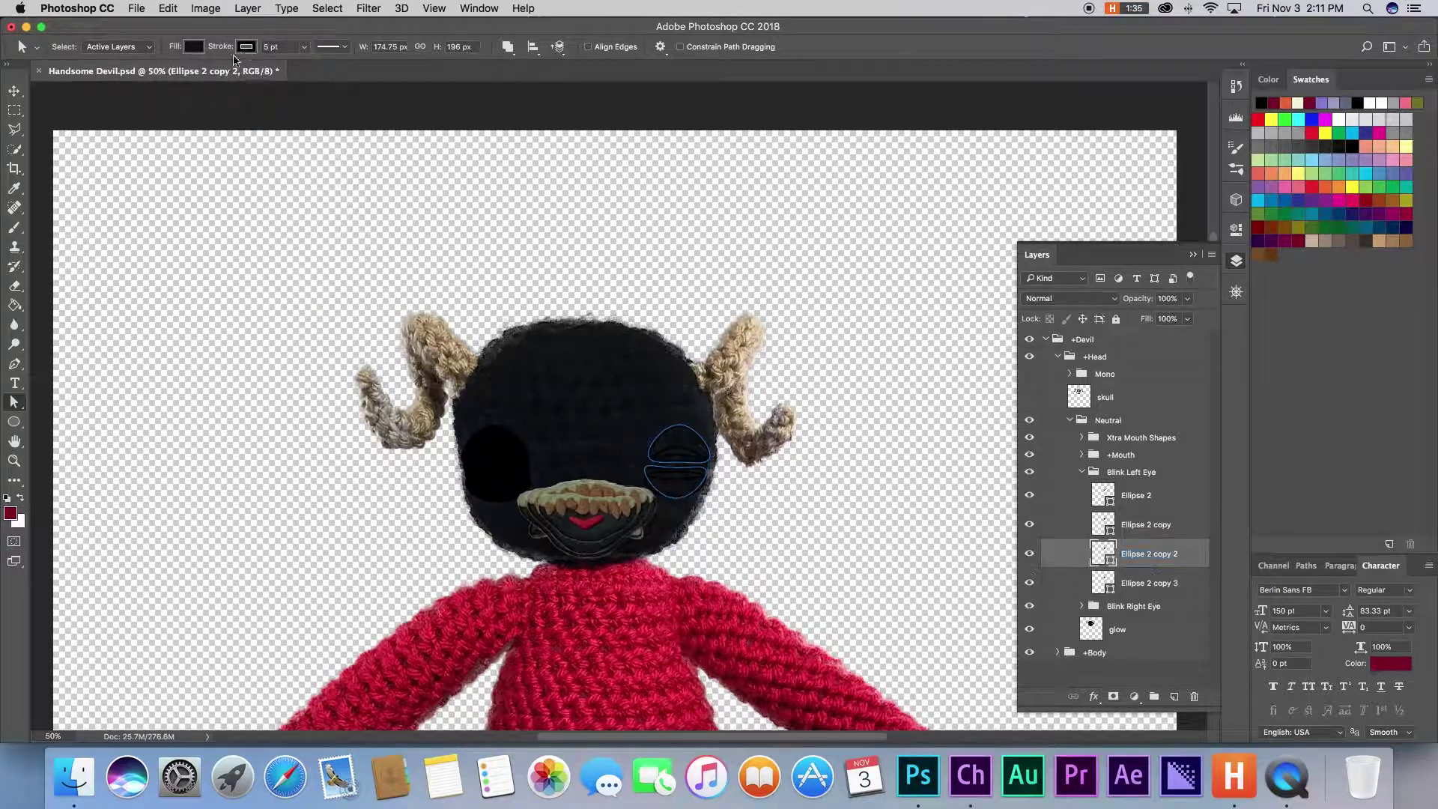
left_click(244, 48)
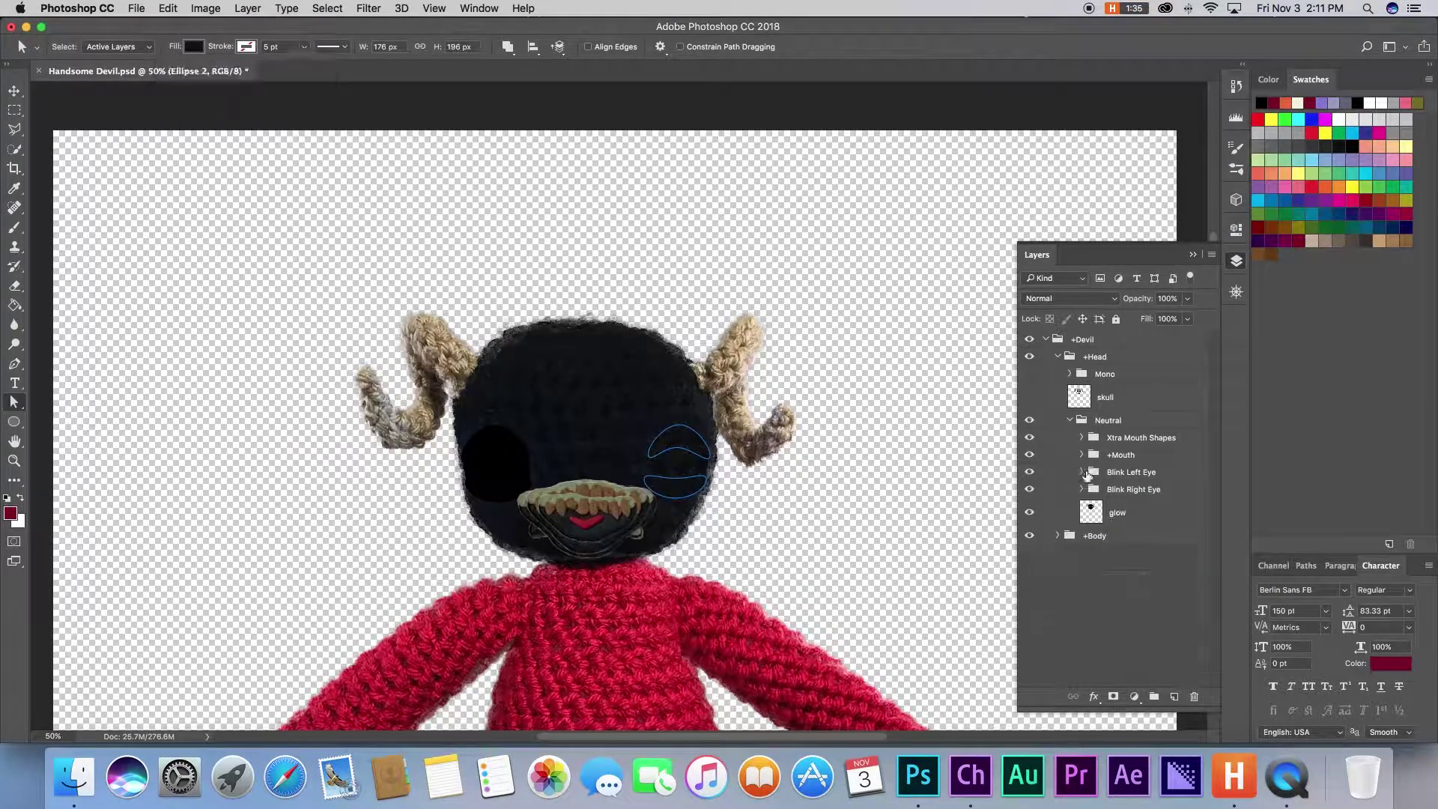
Fill the four Blink Right Eye ellipse shapes with the Eye pattern and set their stroke to none.
left_click(1090, 508)
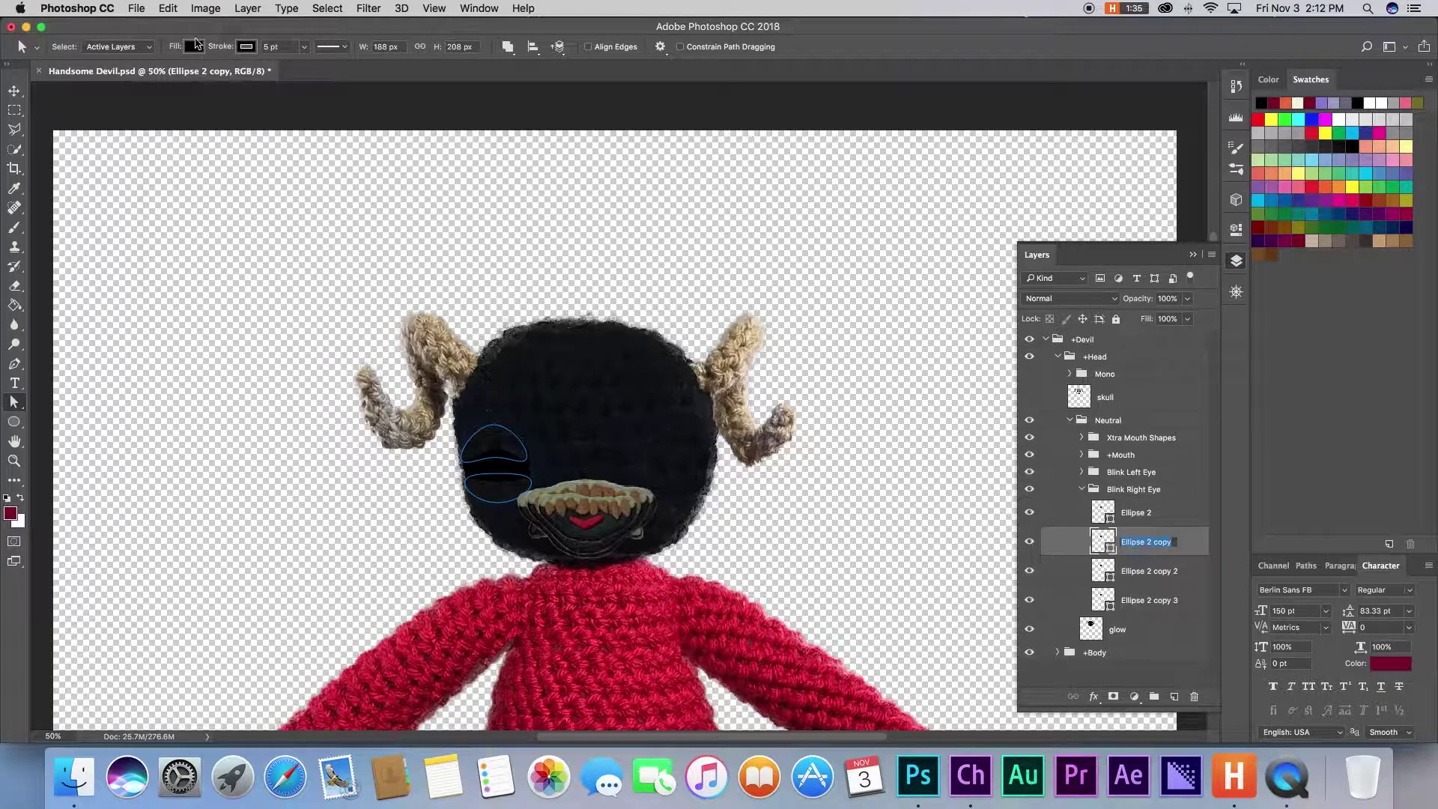
left_click(193, 46)
left_click(248, 245)
left_click(246, 46)
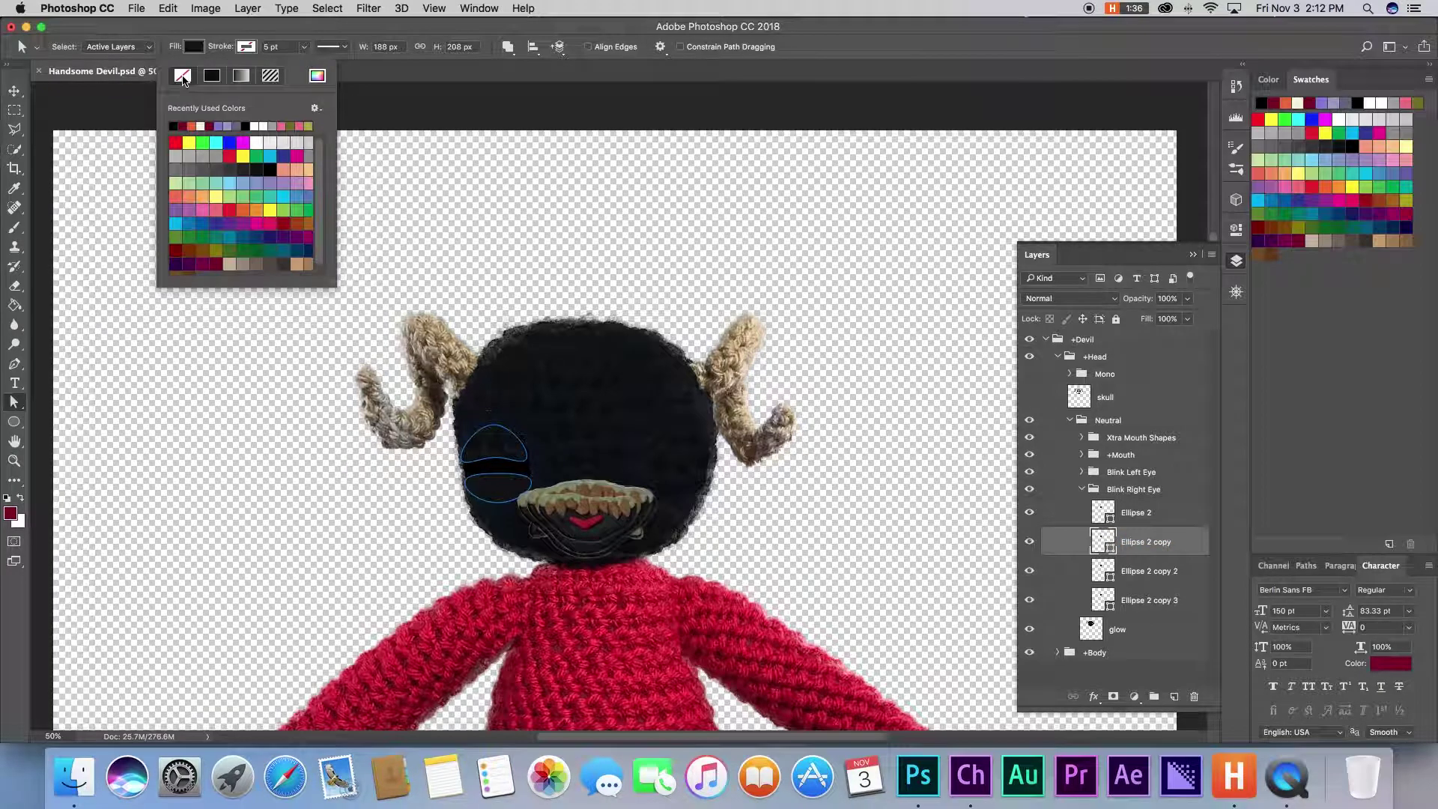
left_click(1150, 571)
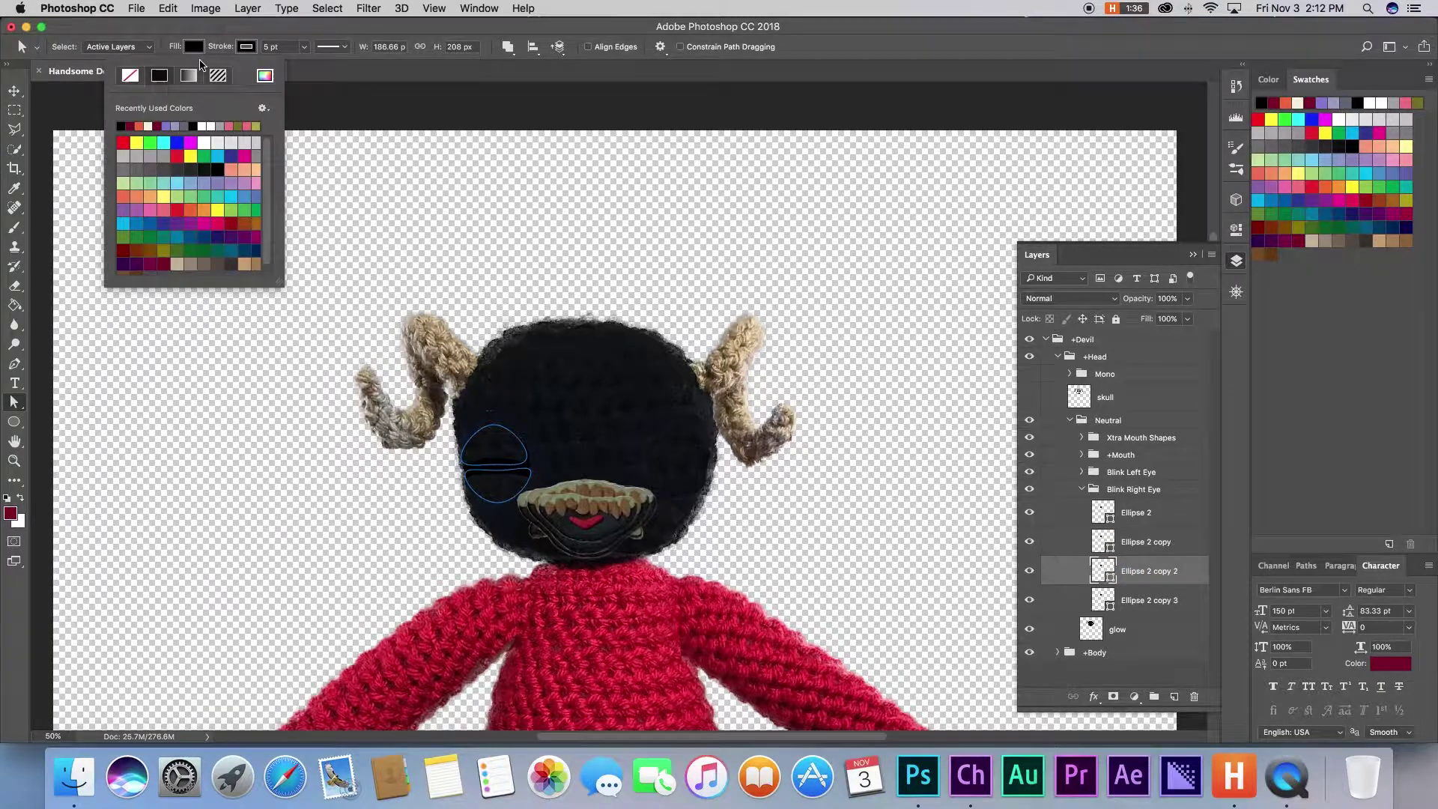
left_click(246, 46)
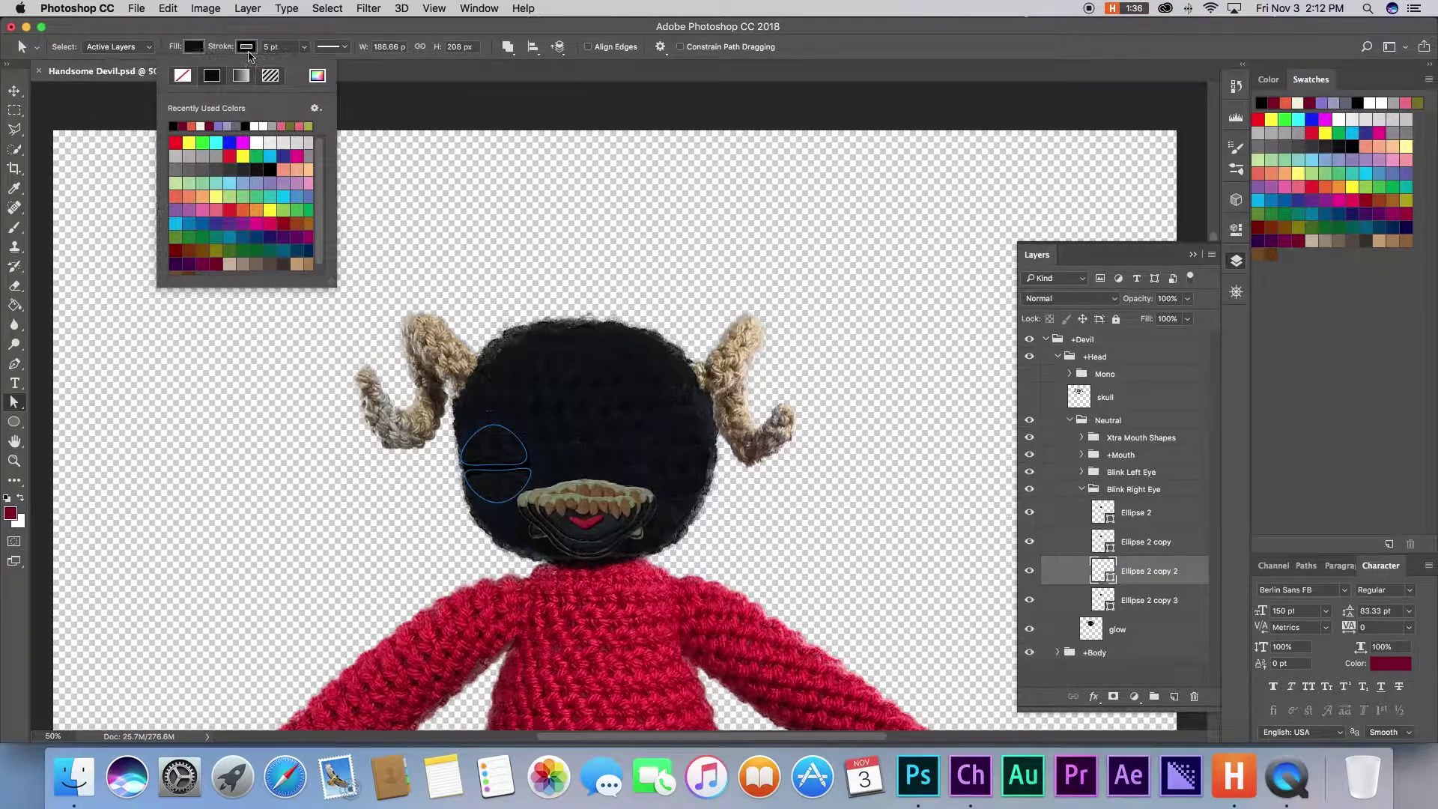
left_click(1112, 597)
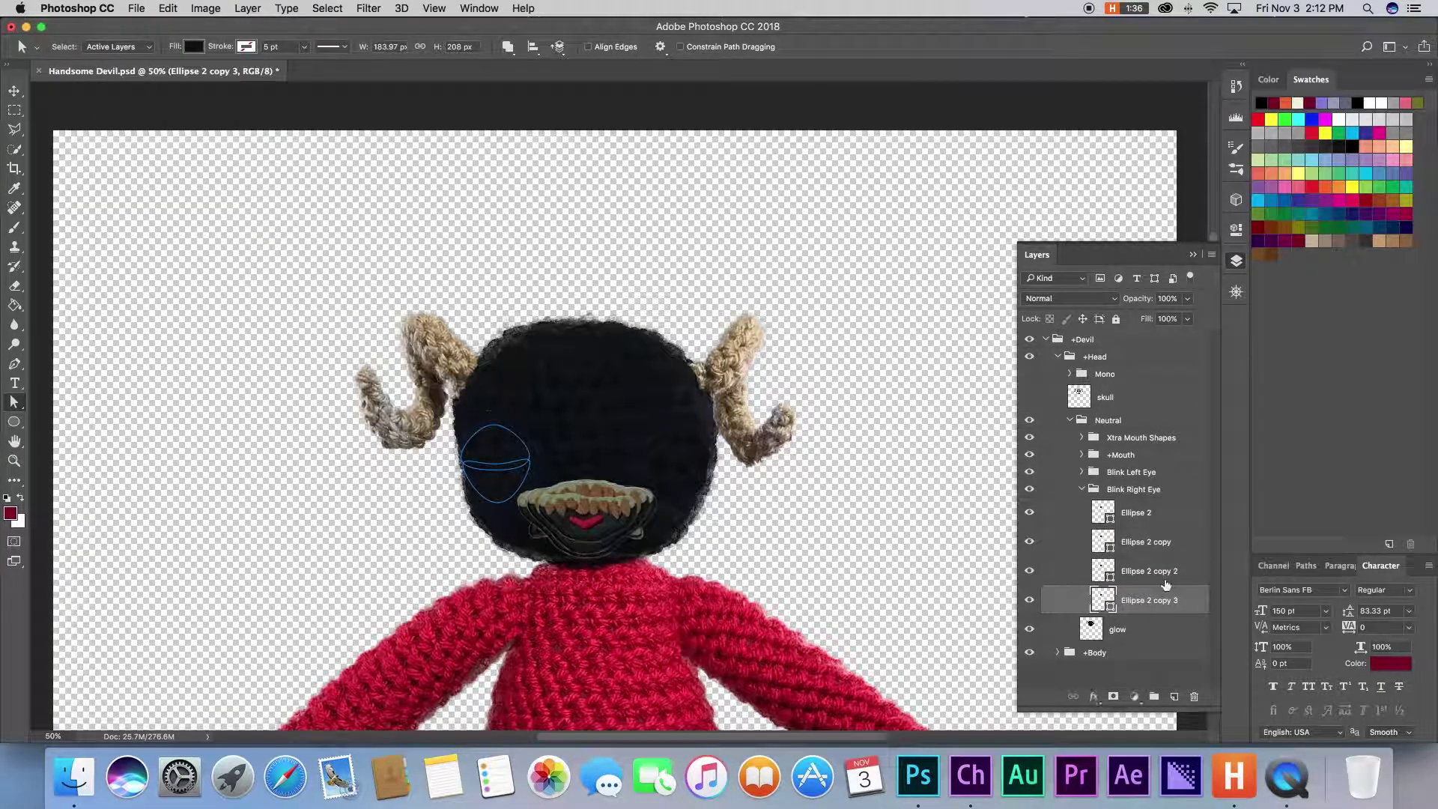
left_click(1161, 574)
left_click(1137, 514)
Collapse the Blink Right Eye, Neutral and +Head groups and make the red Mono head visible again.
left_click(1082, 490)
left_click(1070, 420)
left_click(1058, 356)
left_click(1058, 357)
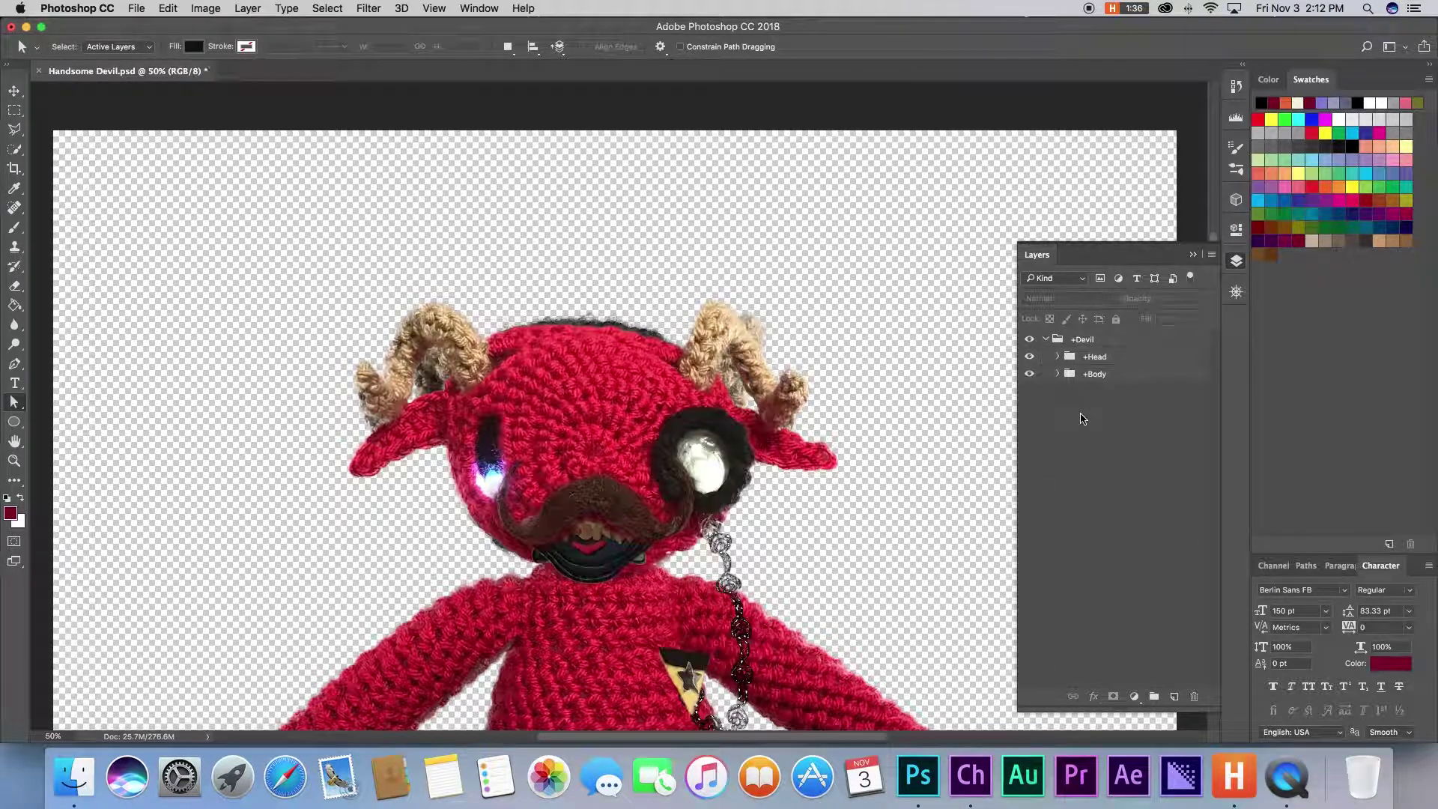
Switch to Character Animator and add the Cycle Layers behavior to both Blink Left Eye and Blink Right Eye.
left_click(974, 775)
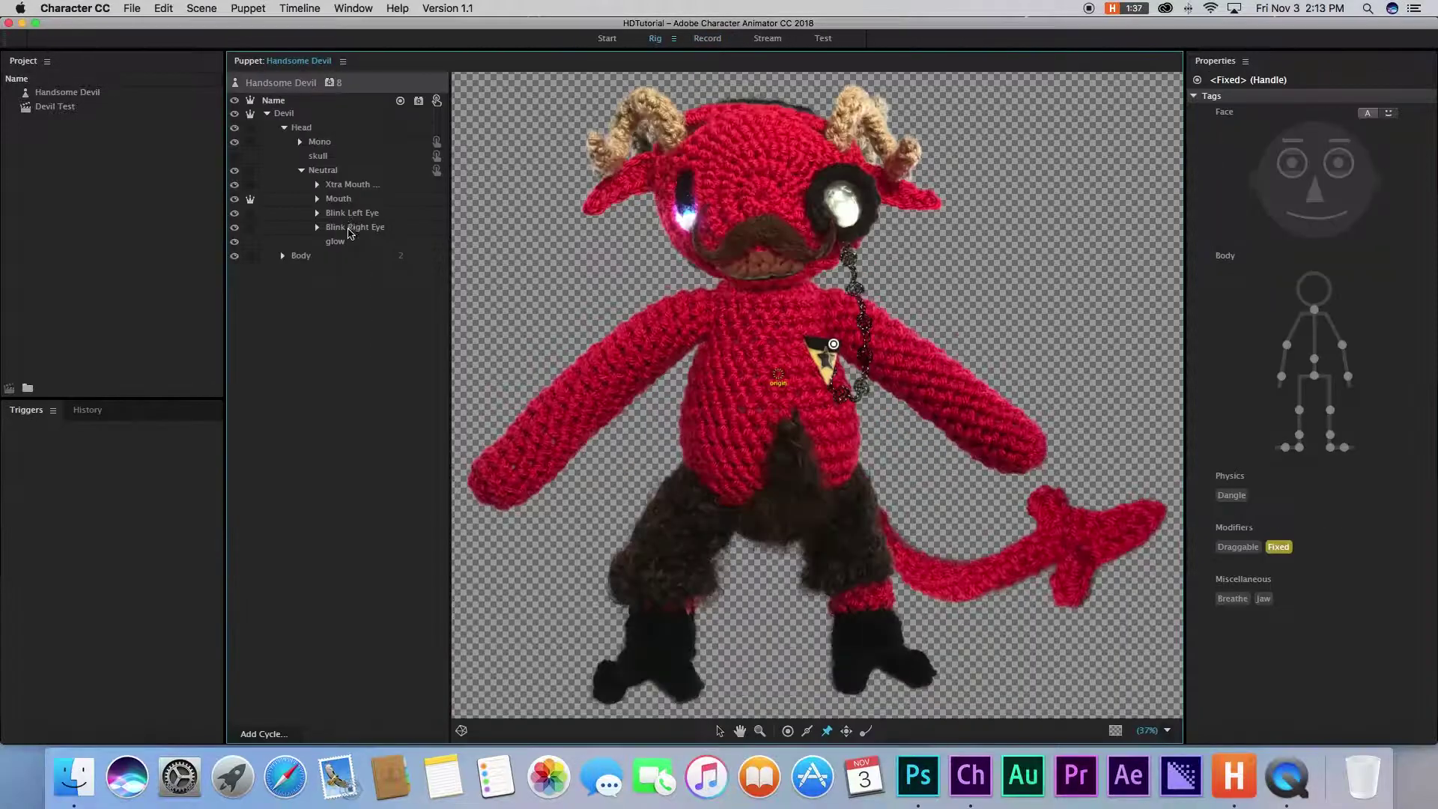
left_click(352, 213)
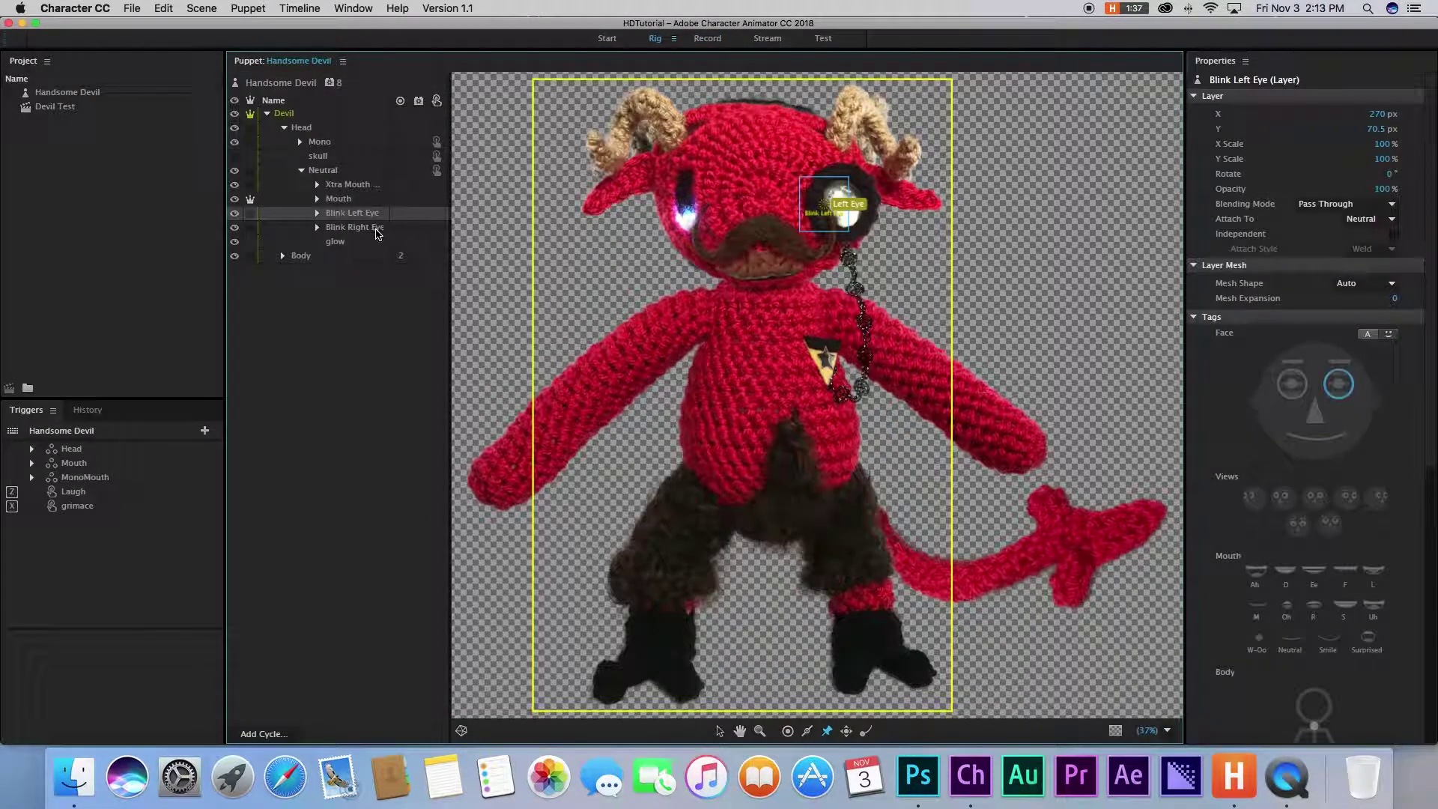
left_click(374, 227, "shift")
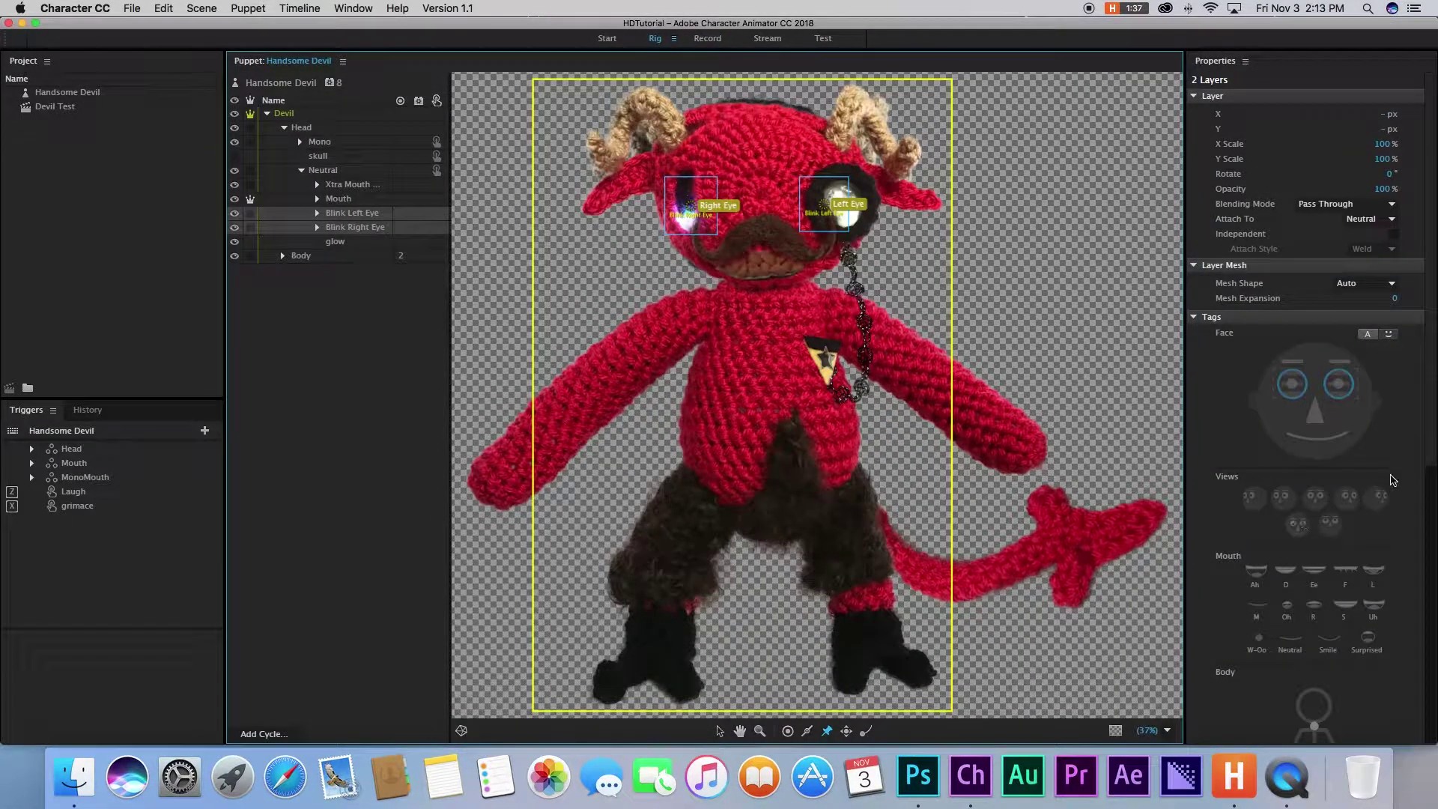
scroll(1392, 479, "down", 6)
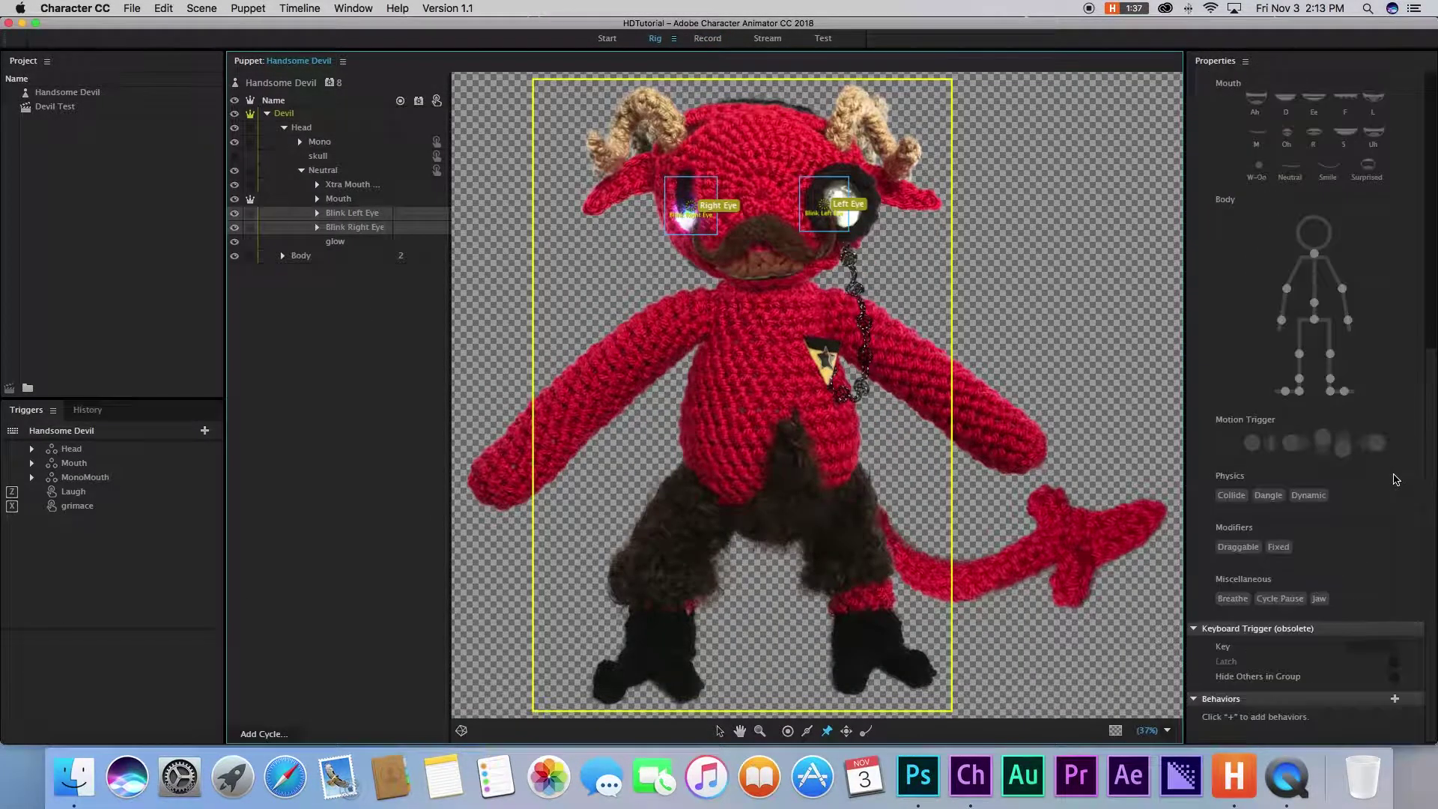
left_click(1395, 699)
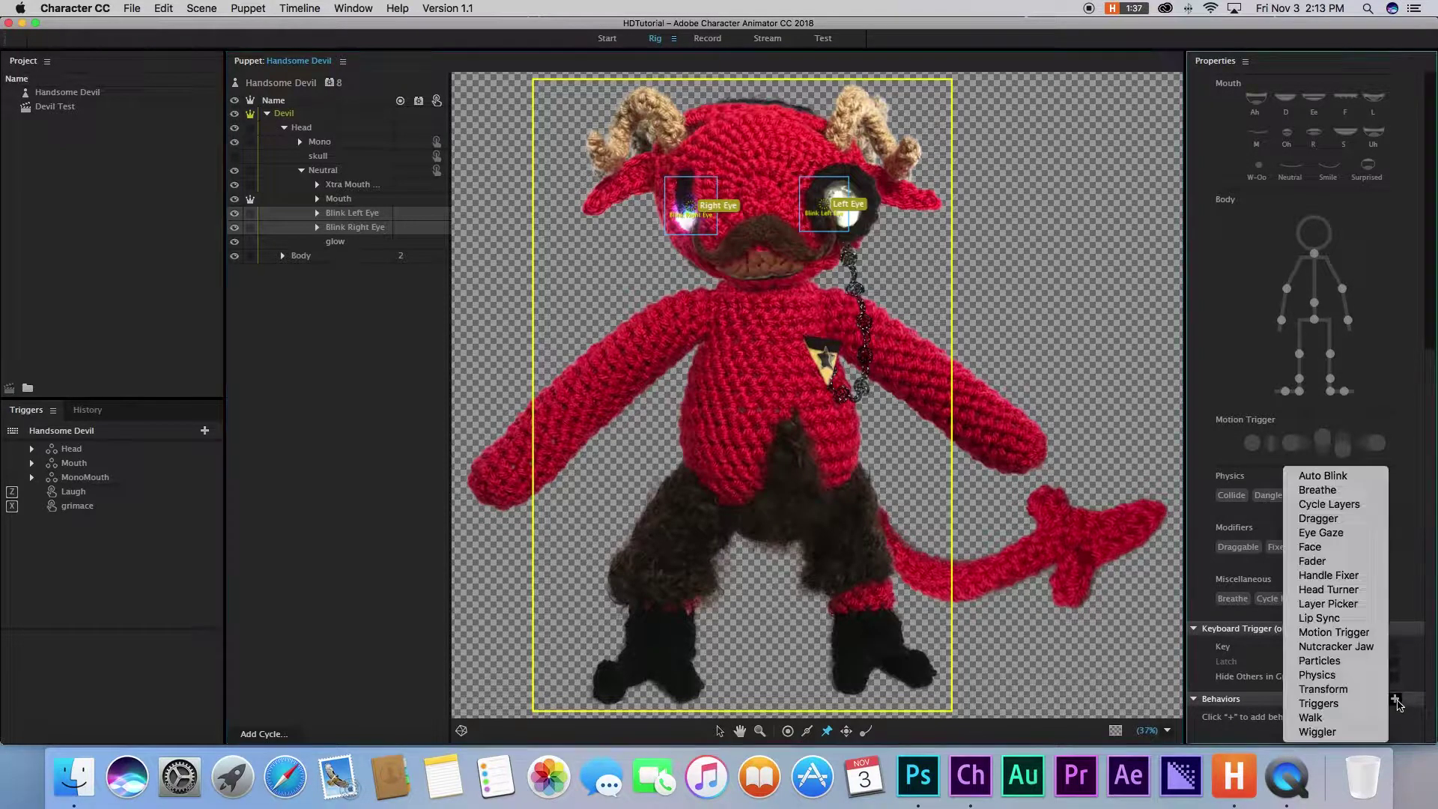
left_click(1333, 509)
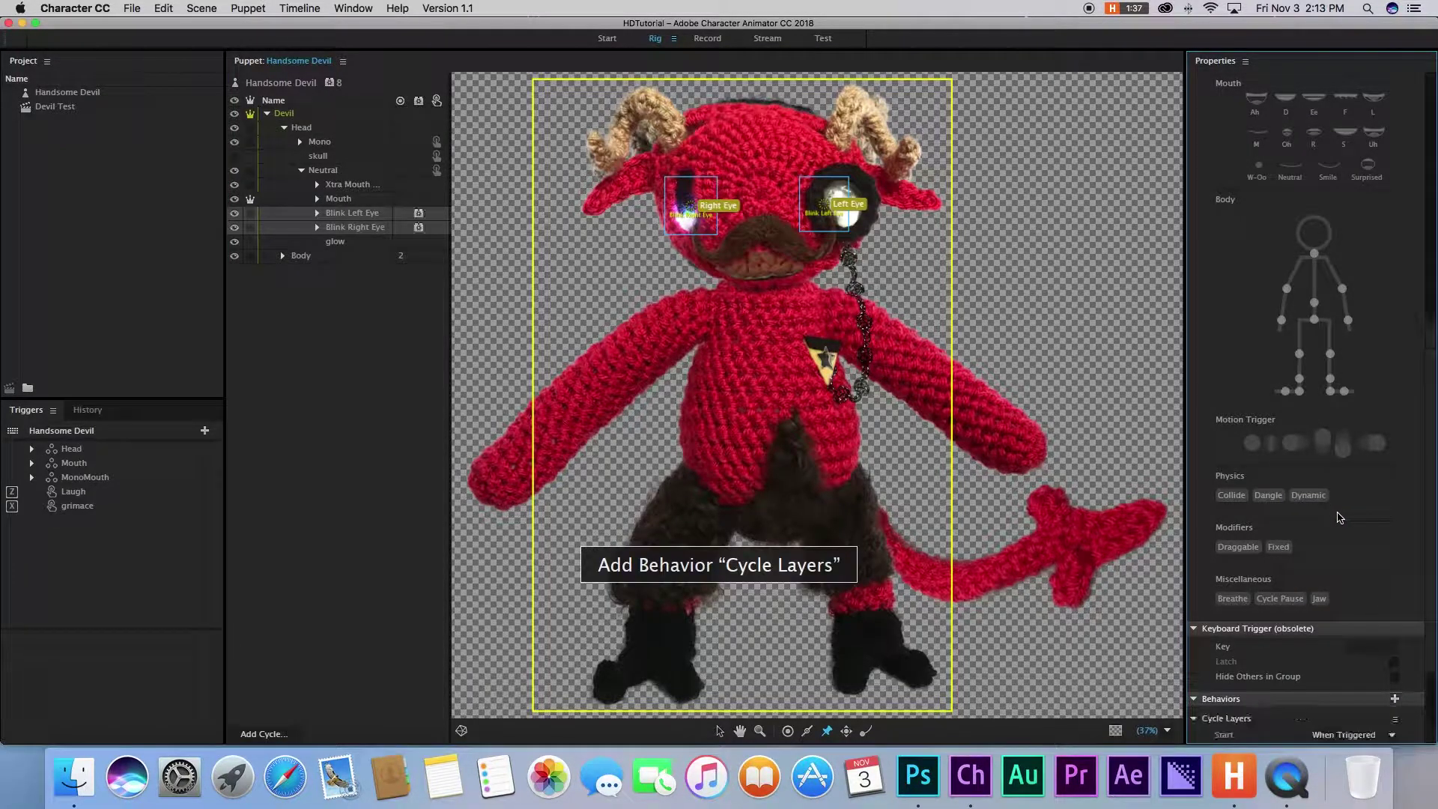
Set Cycle Layers to advance every 5 frames, with Forward and Reverse and Hold on Last Layer enabled.
scroll(1367, 626, "down", 3)
left_click(1368, 632)
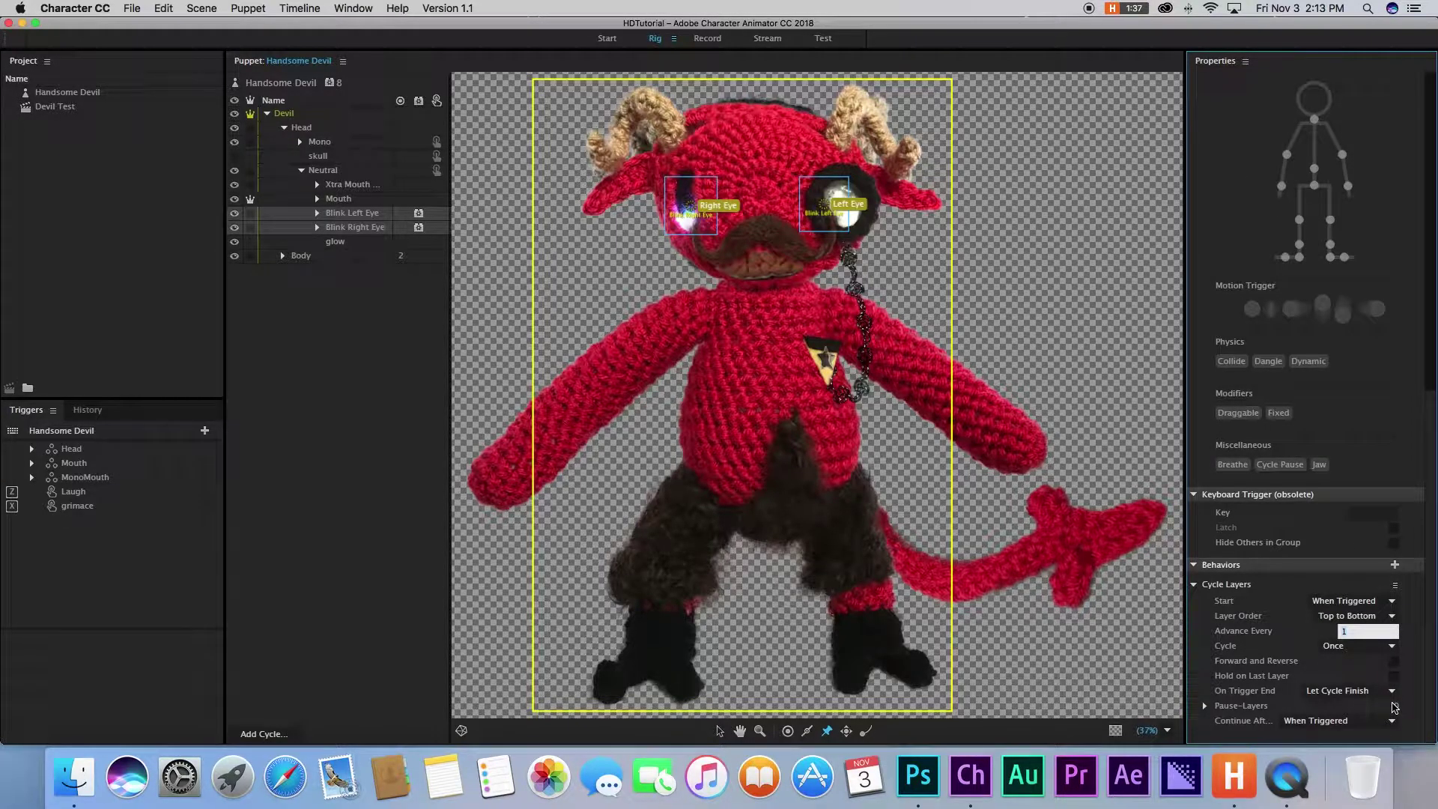
type("5")
key("Return")
left_click(1395, 660)
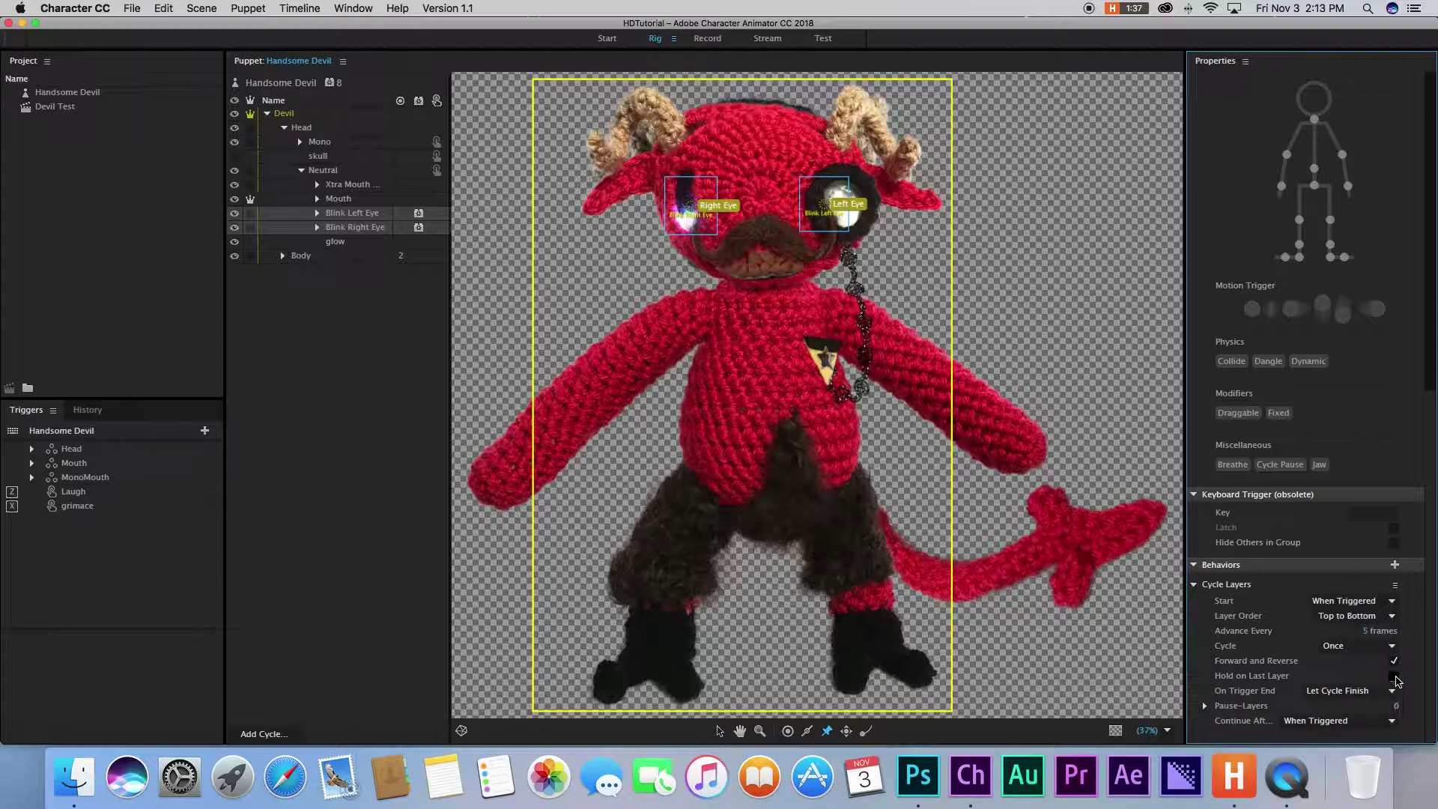
left_click(1395, 676)
Create a trigger from Blink Left Eye, rename it Blink and add the Blink Right Eye layer to it.
right_click(440, 216)
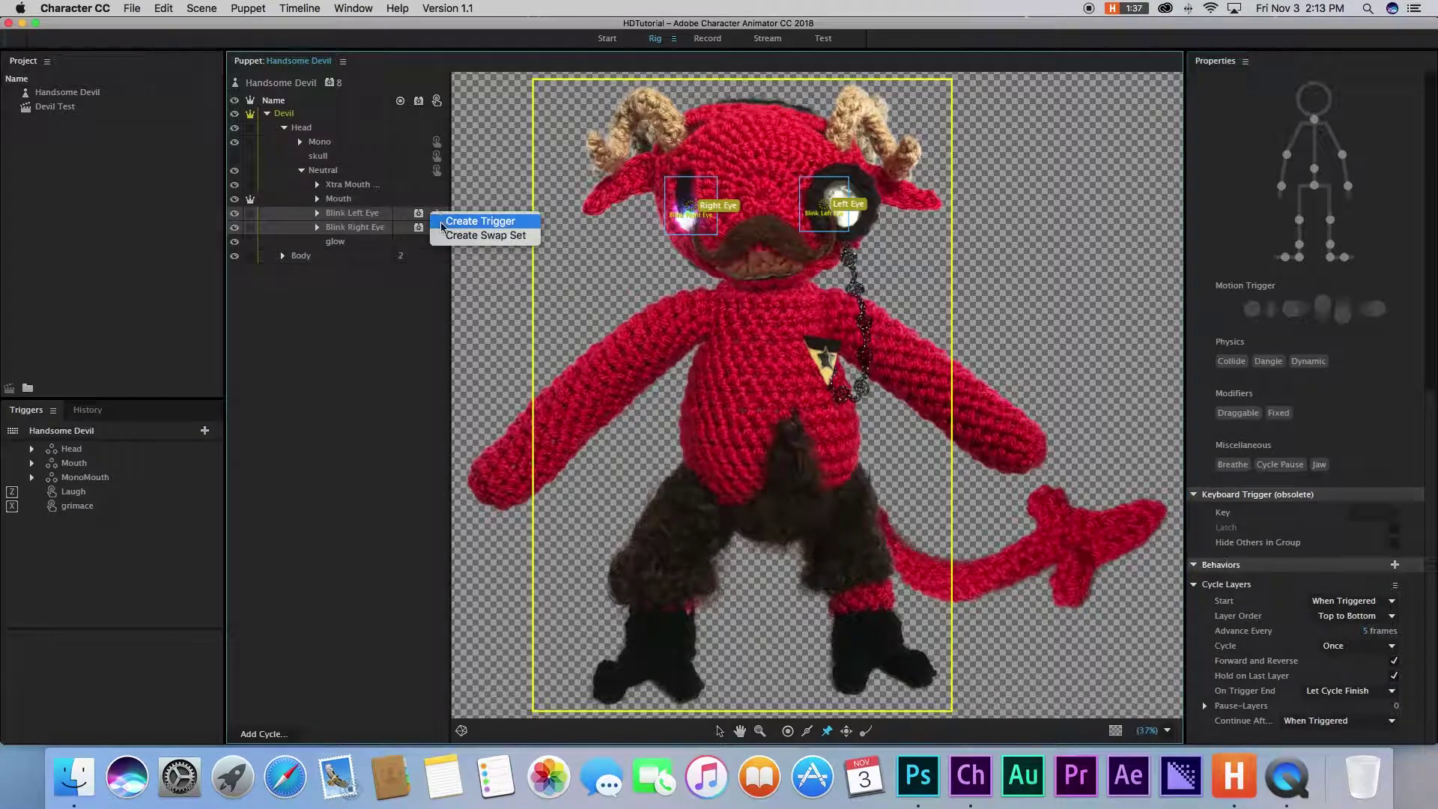
left_click(473, 221)
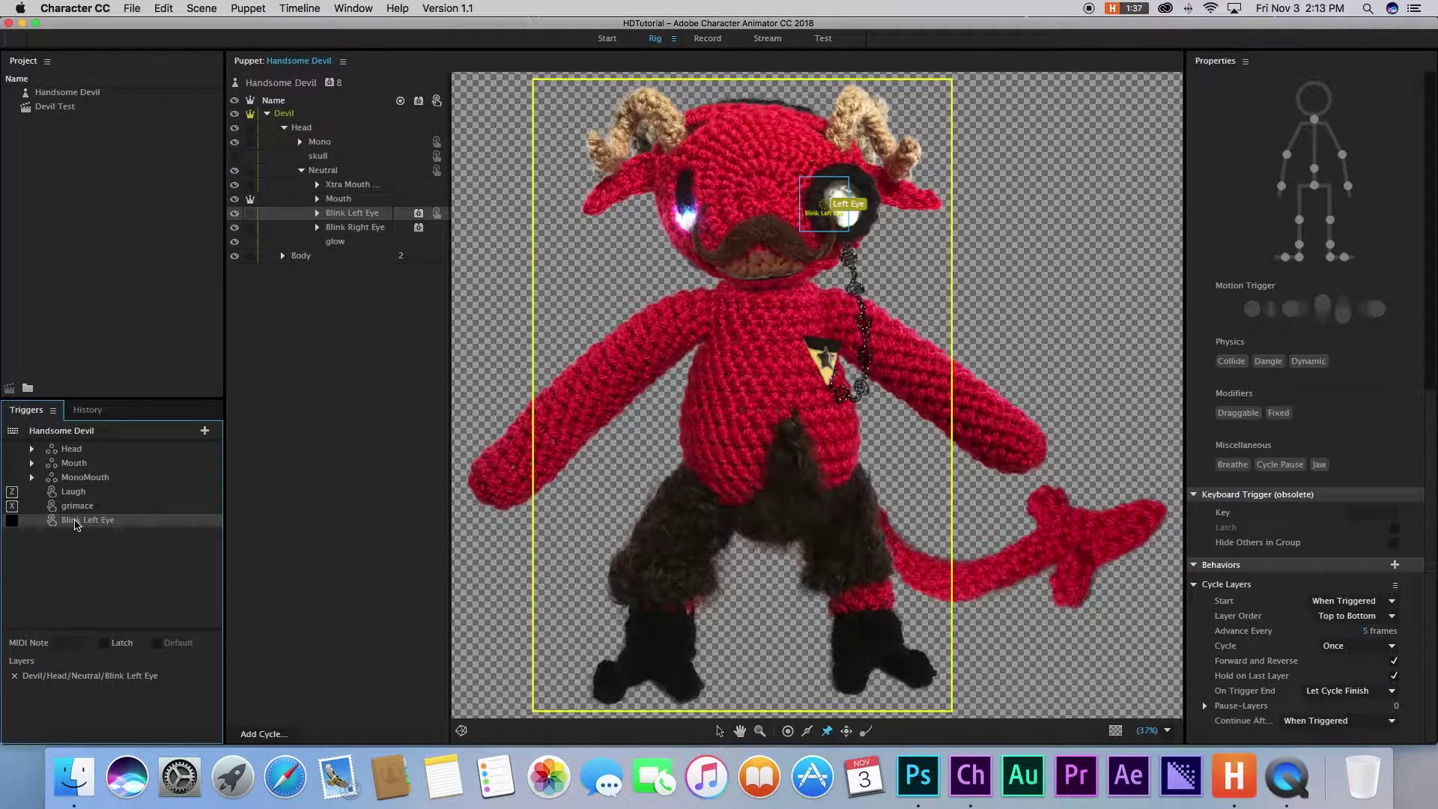
double_click(75, 521)
type("Blink")
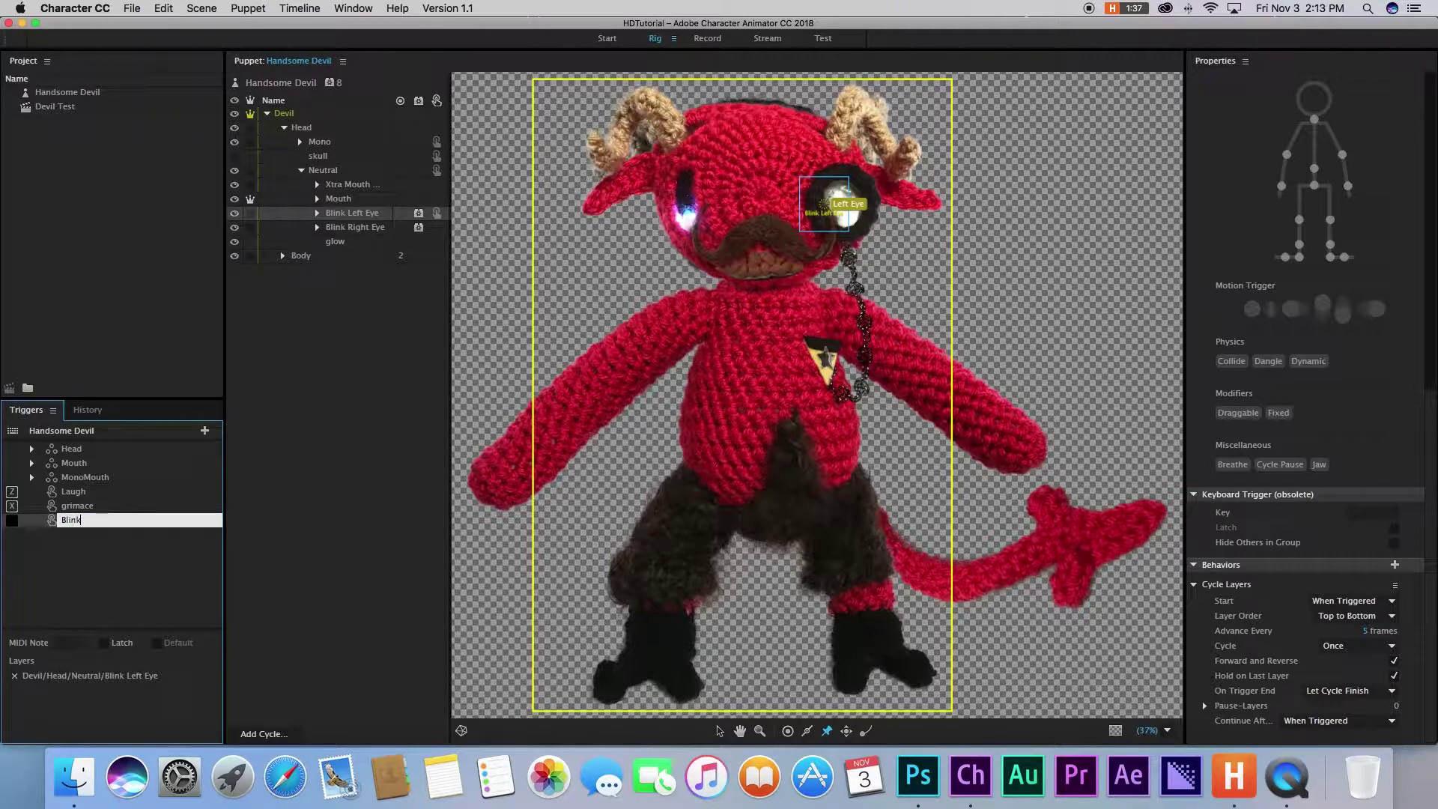
key("Return")
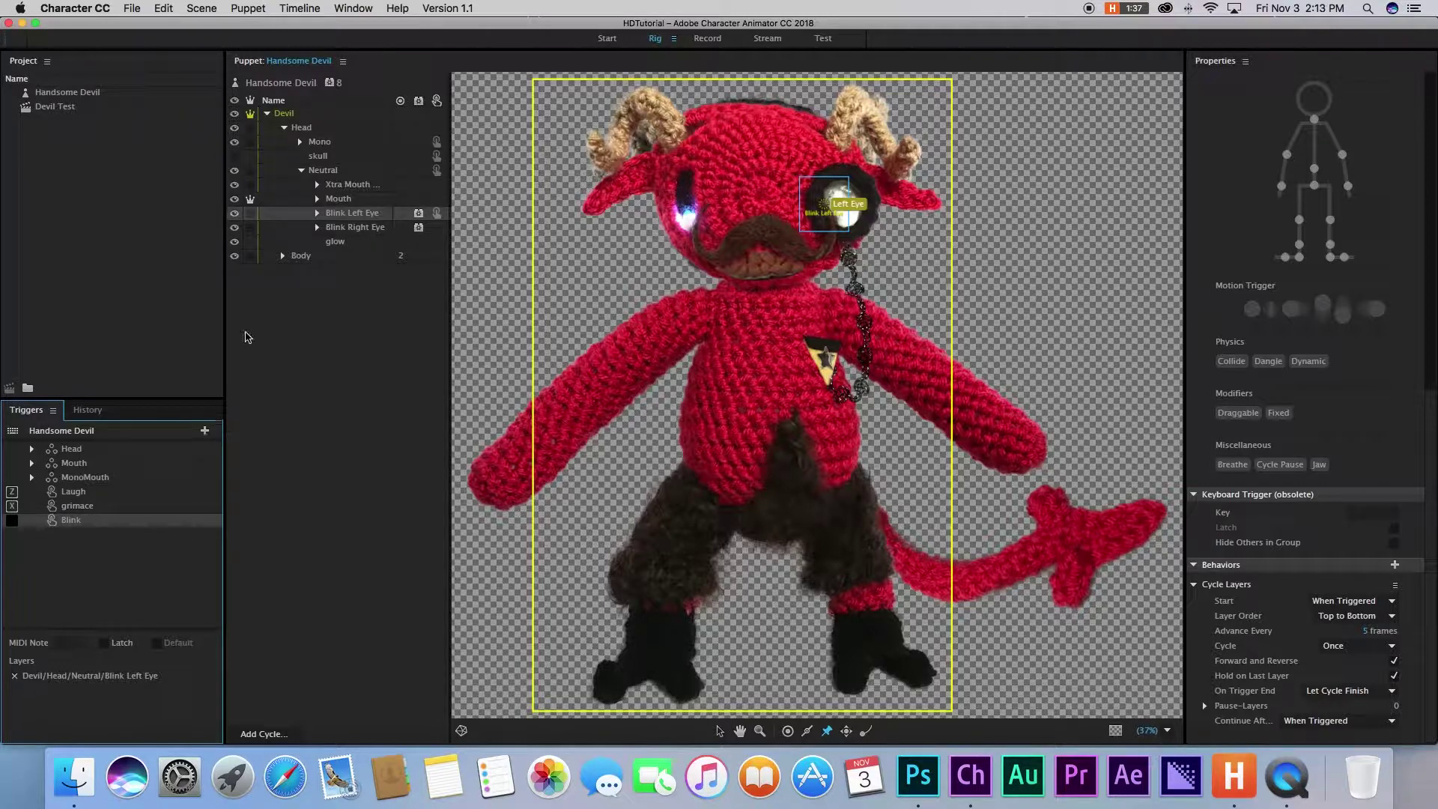
left_click_drag(355, 227, 81, 526)
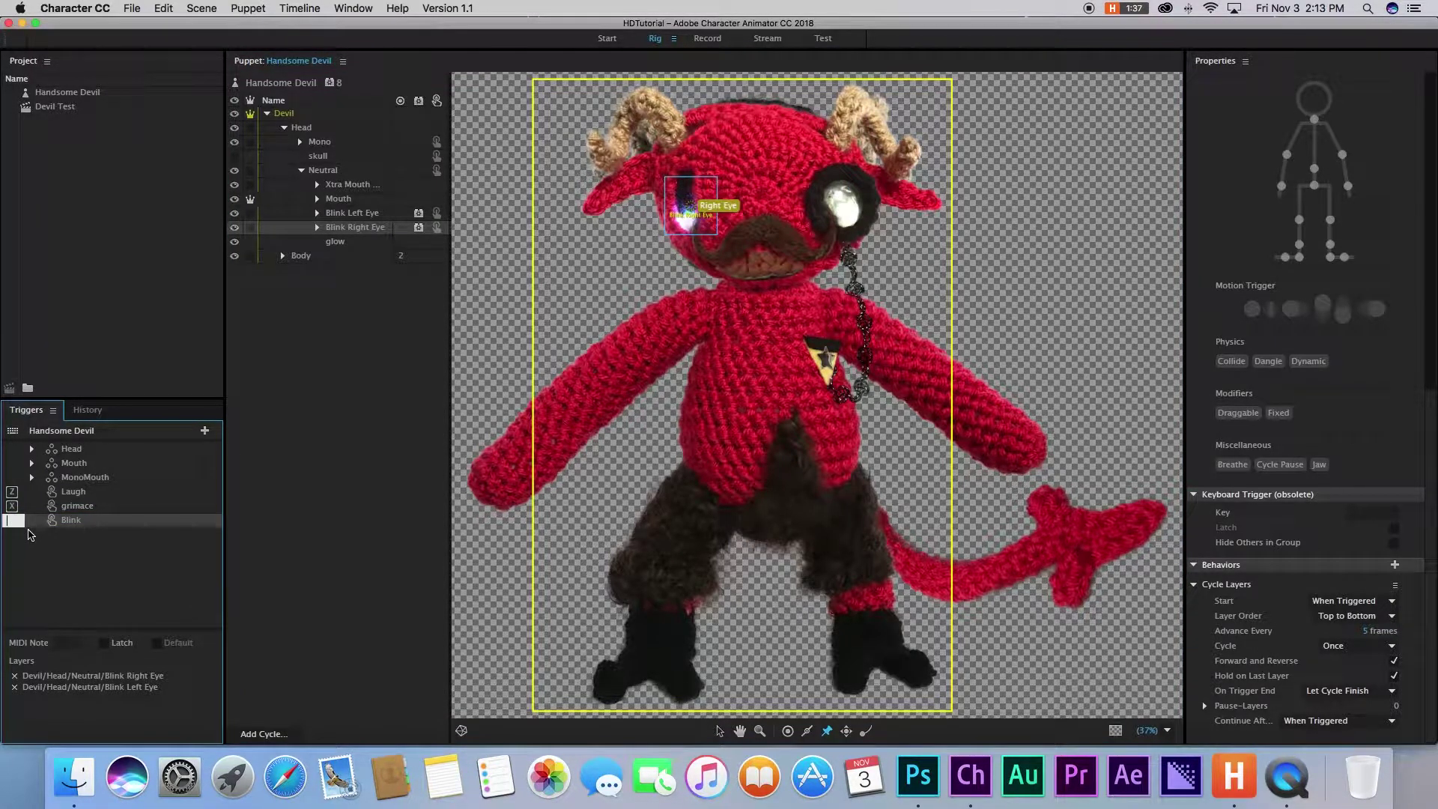
Assign the trigger key Z to Blink and C to Laugh.
left_click(12, 495)
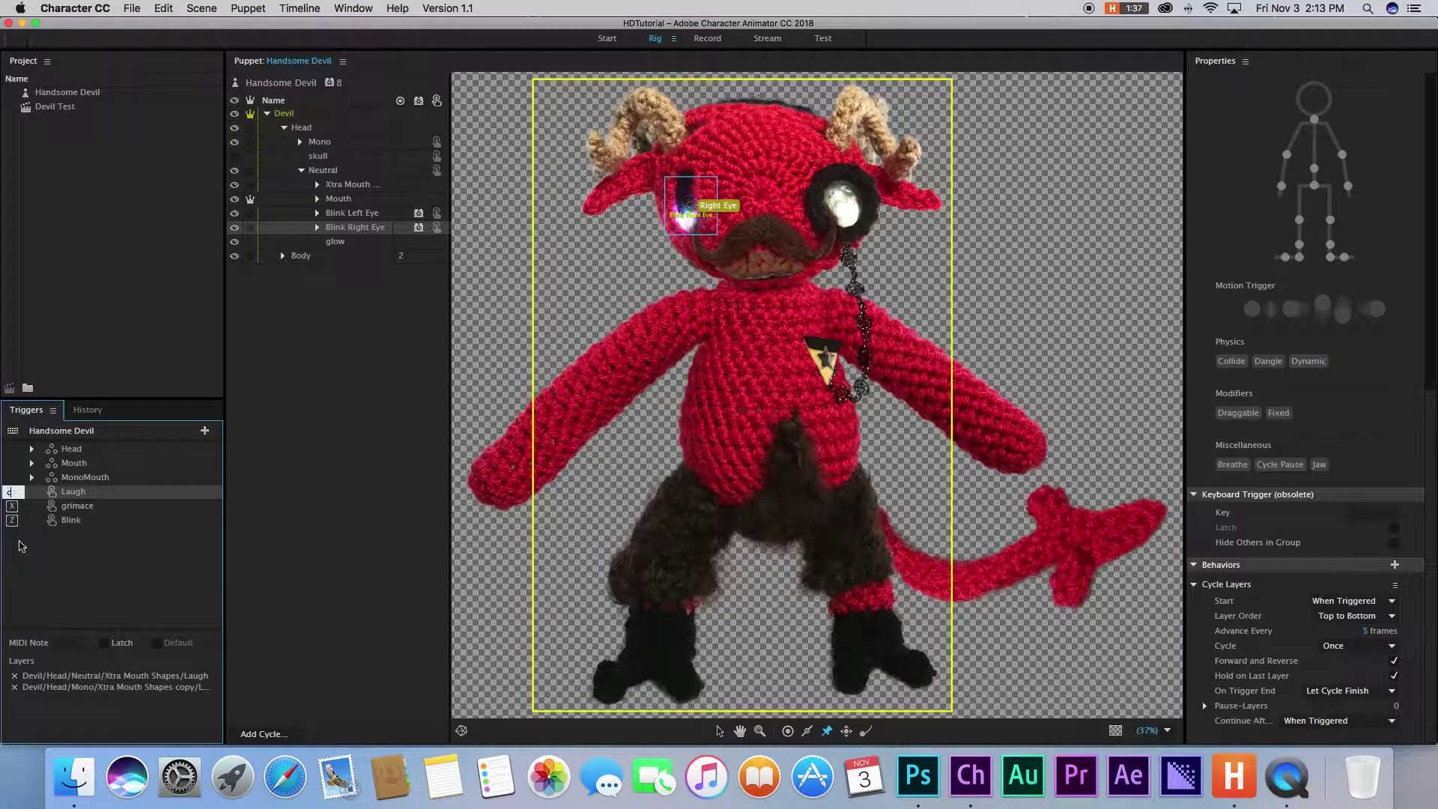
type("c")
left_click(32, 574)
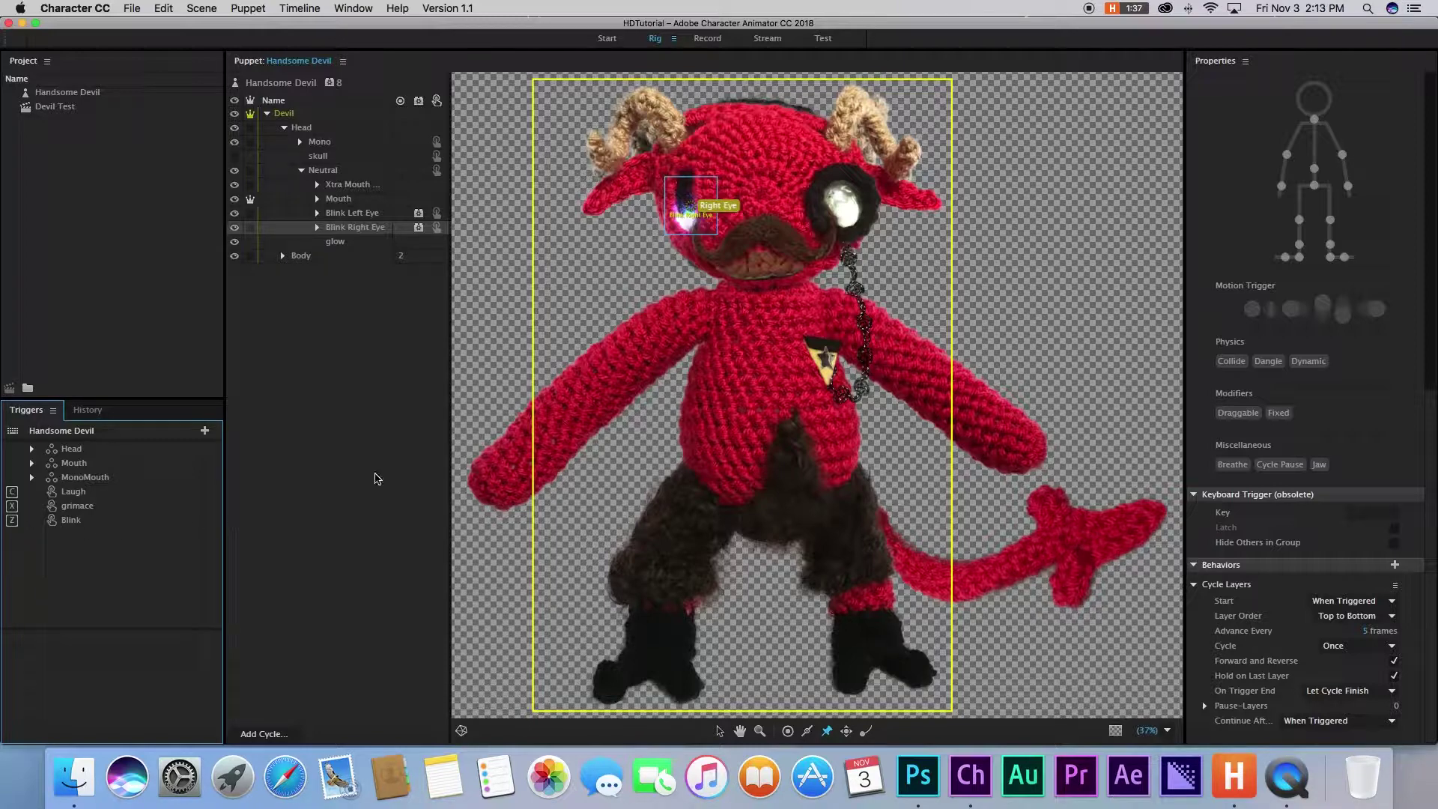
Make the Blink Left Eye and Blink Right Eye groups independent and test the blink in the Devil Test scene.
left_click(708, 38)
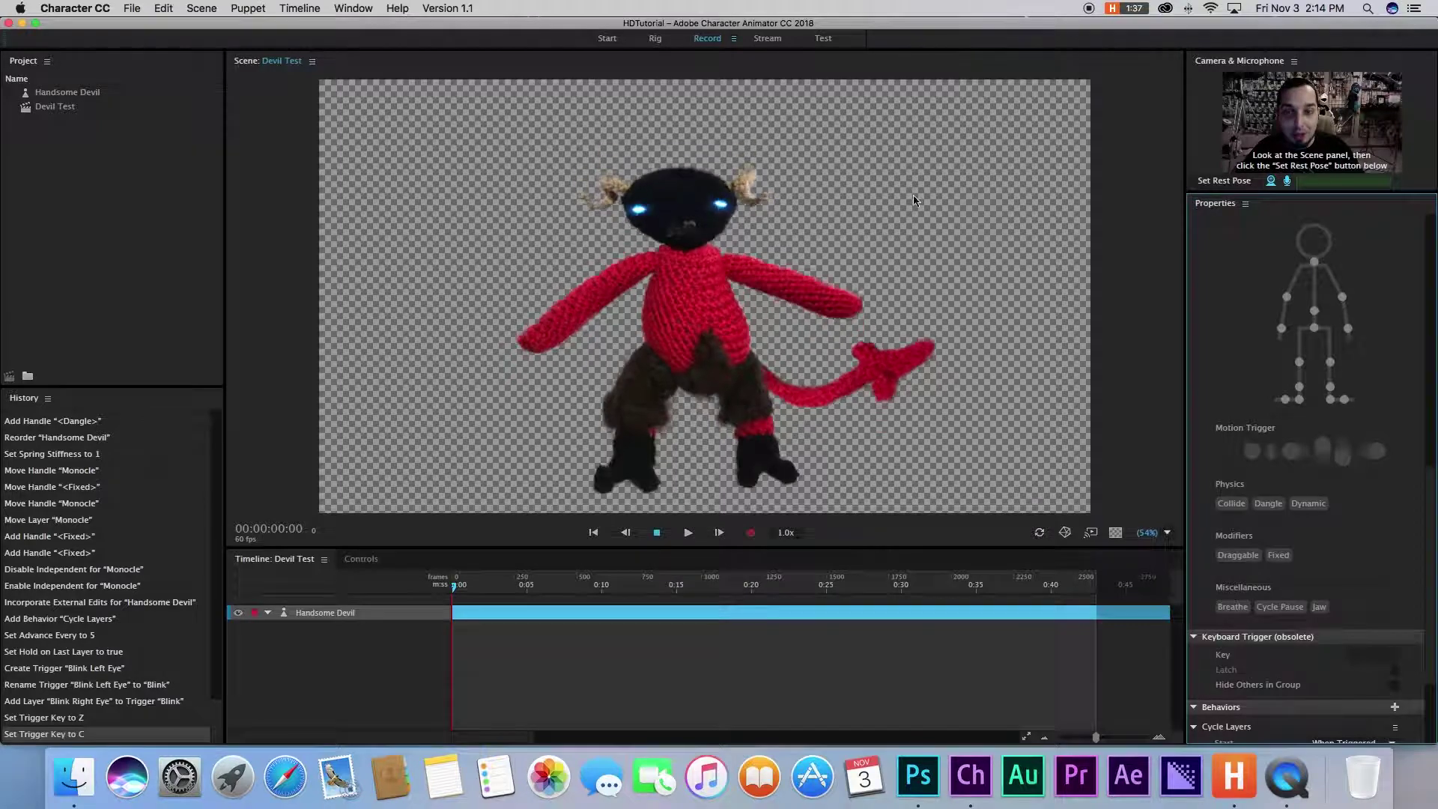
left_click(656, 39)
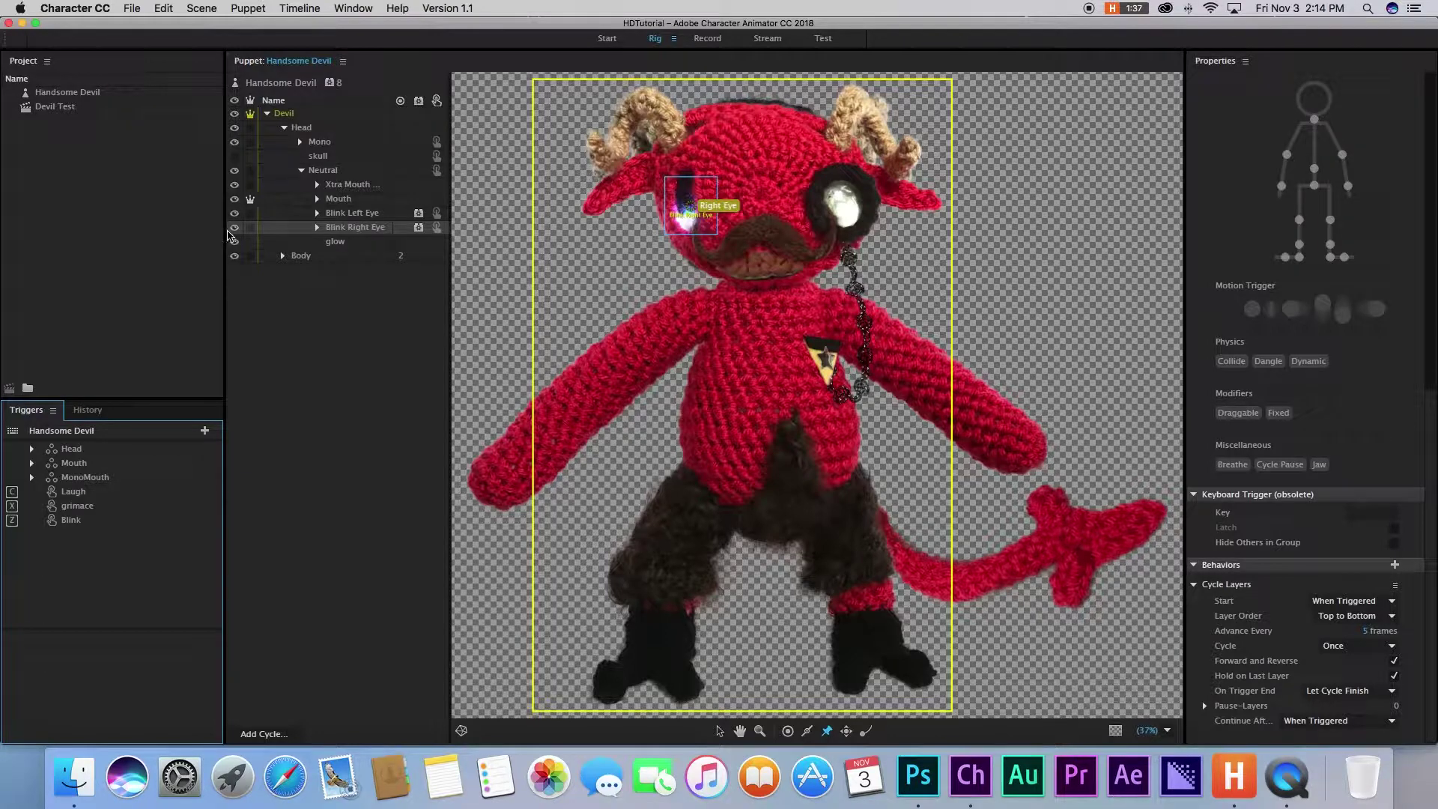
left_click(250, 227)
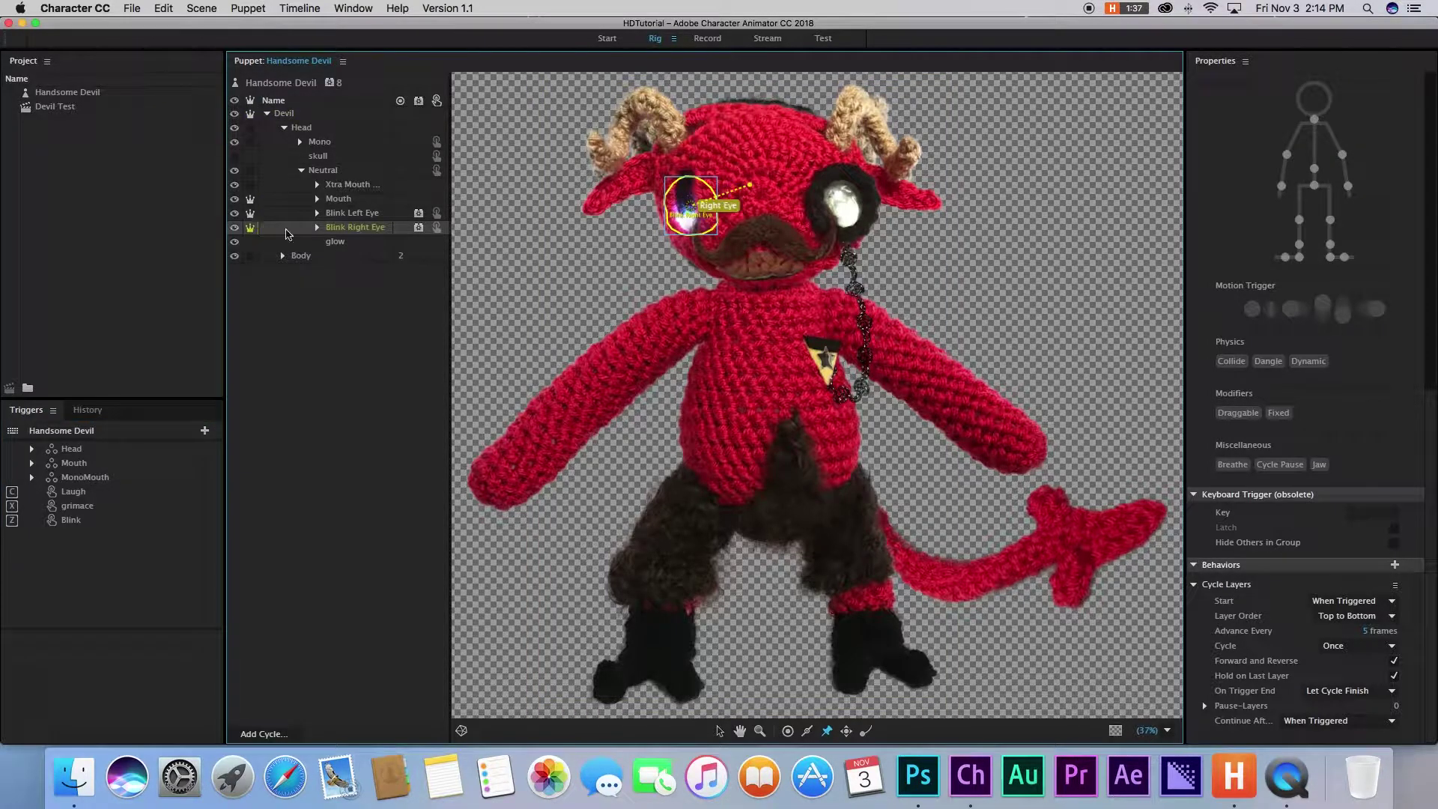
left_click(710, 41)
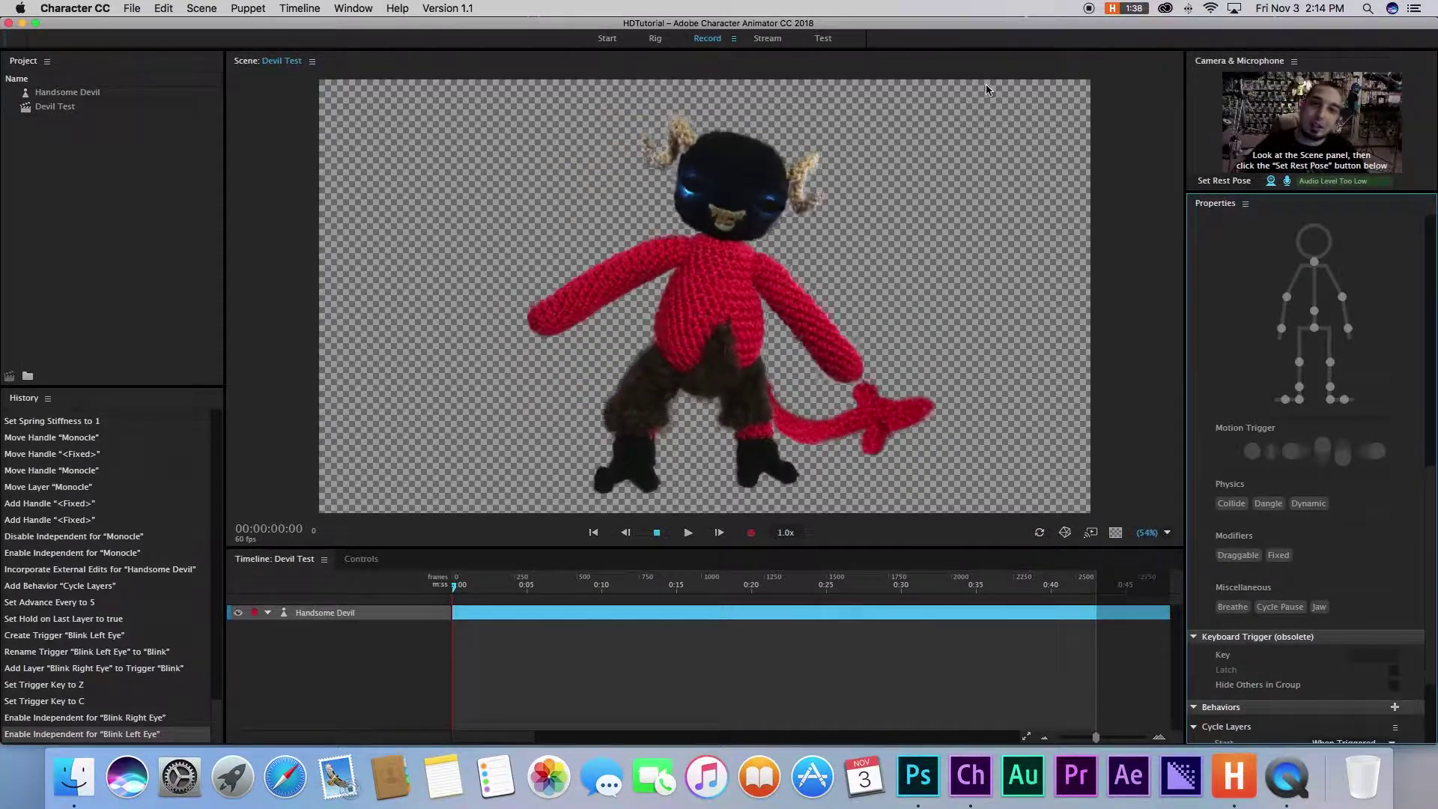
Return to rigging and remove the Left Eye and Right Eye face tags from both blink groups.
left_click(607, 38)
left_click(655, 39)
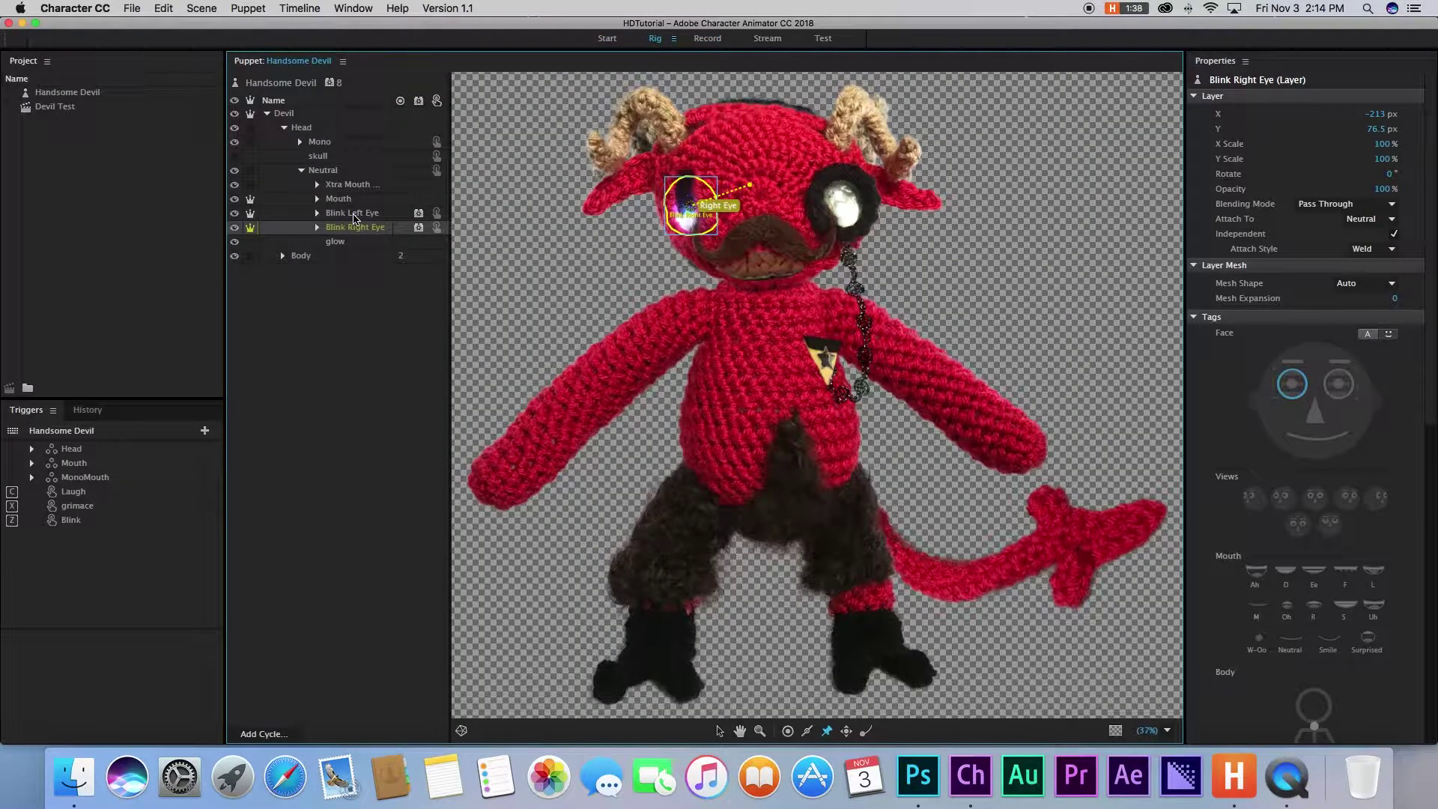
left_click(355, 217, "shift")
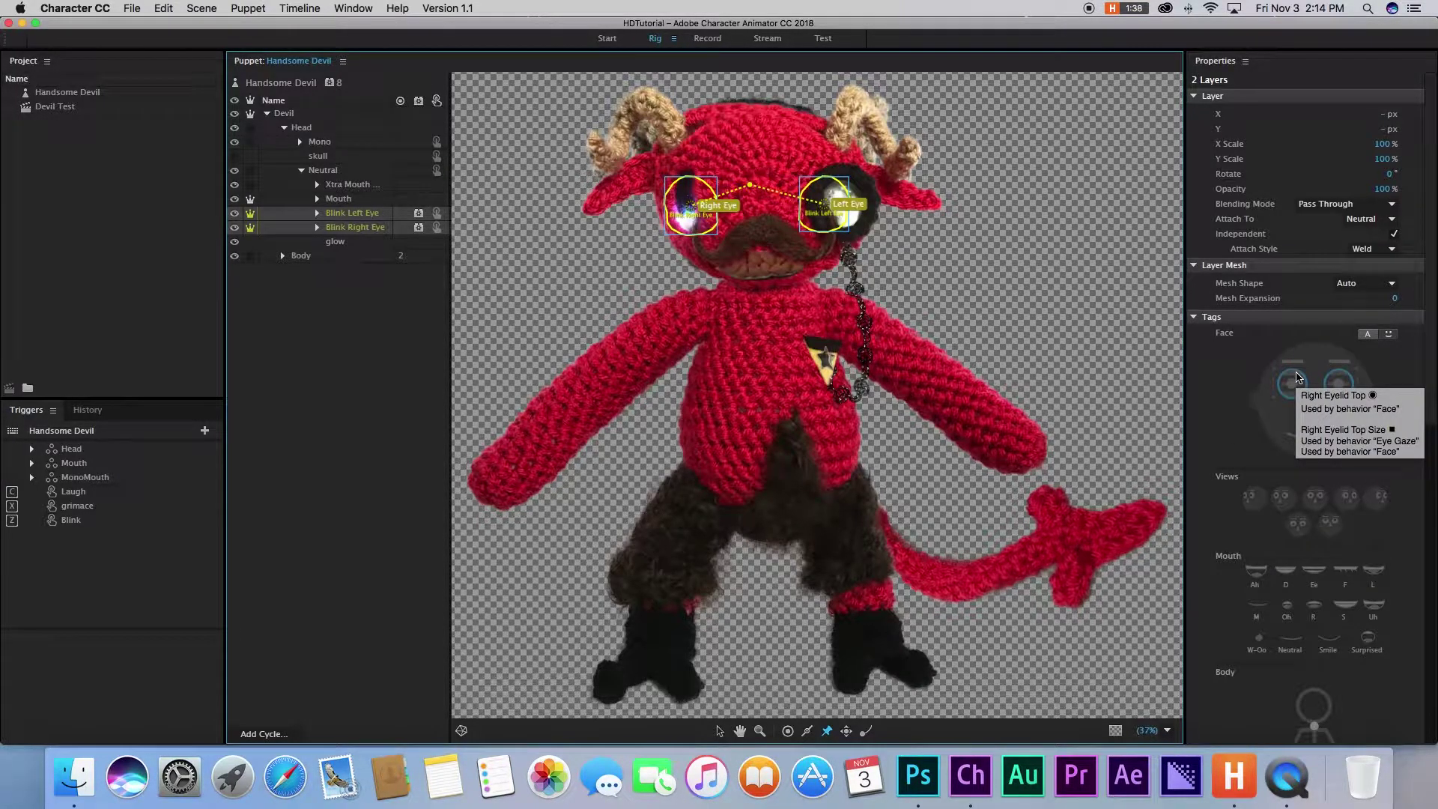
left_click(1298, 377)
left_click(1300, 377)
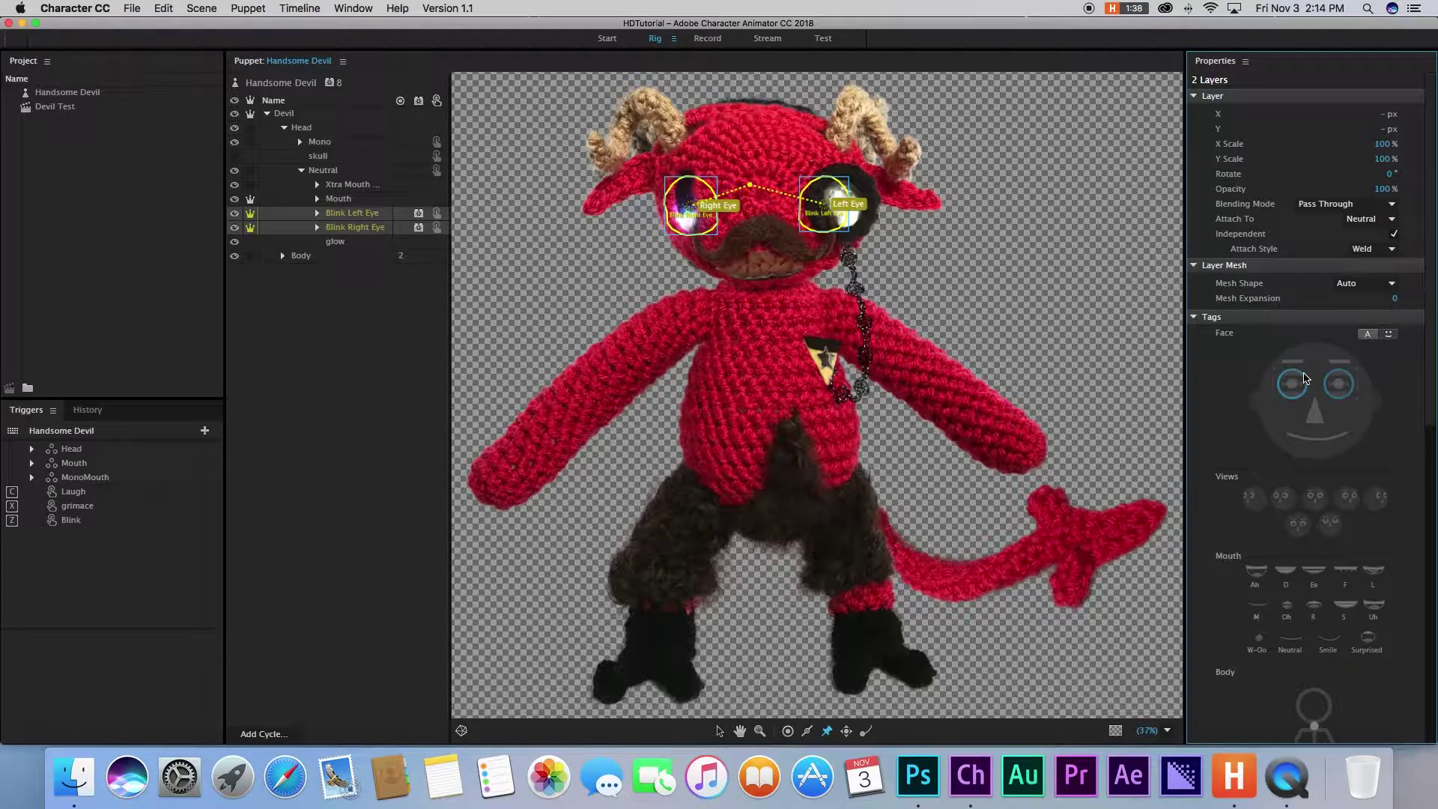
left_click(1303, 379)
left_click(1303, 378)
left_click(1329, 375)
left_click(1329, 375)
left_click(1329, 374)
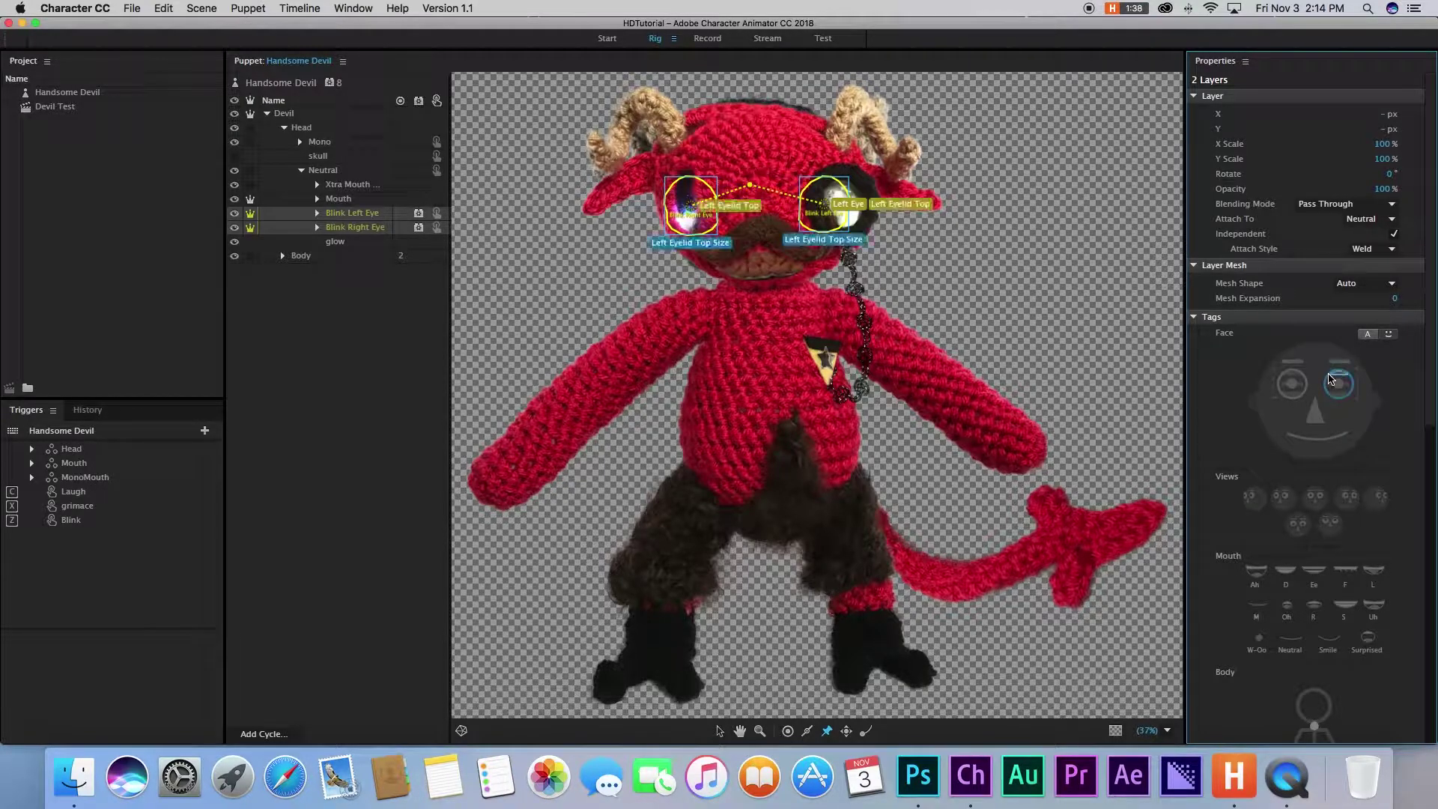
left_click(1326, 382)
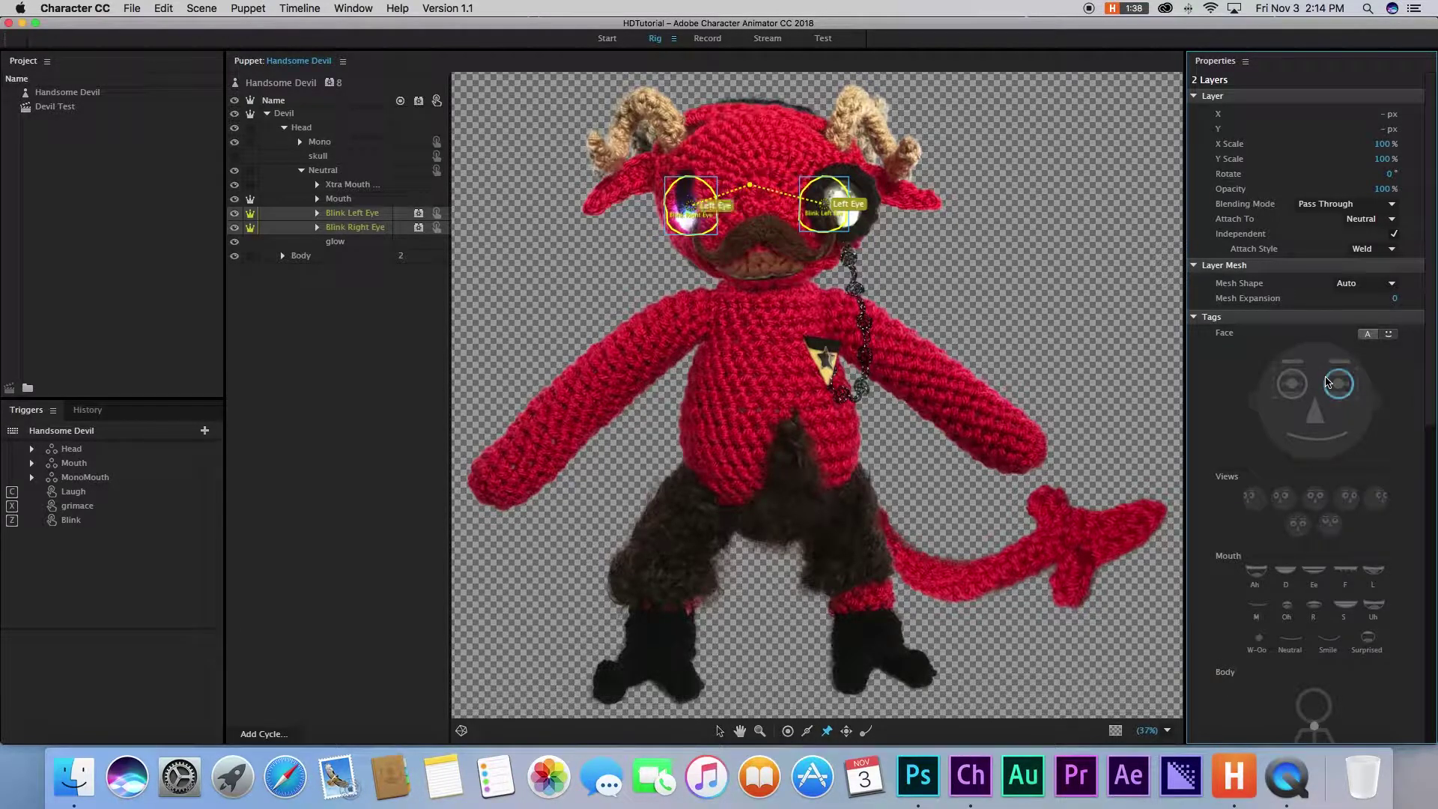
left_click(1327, 382)
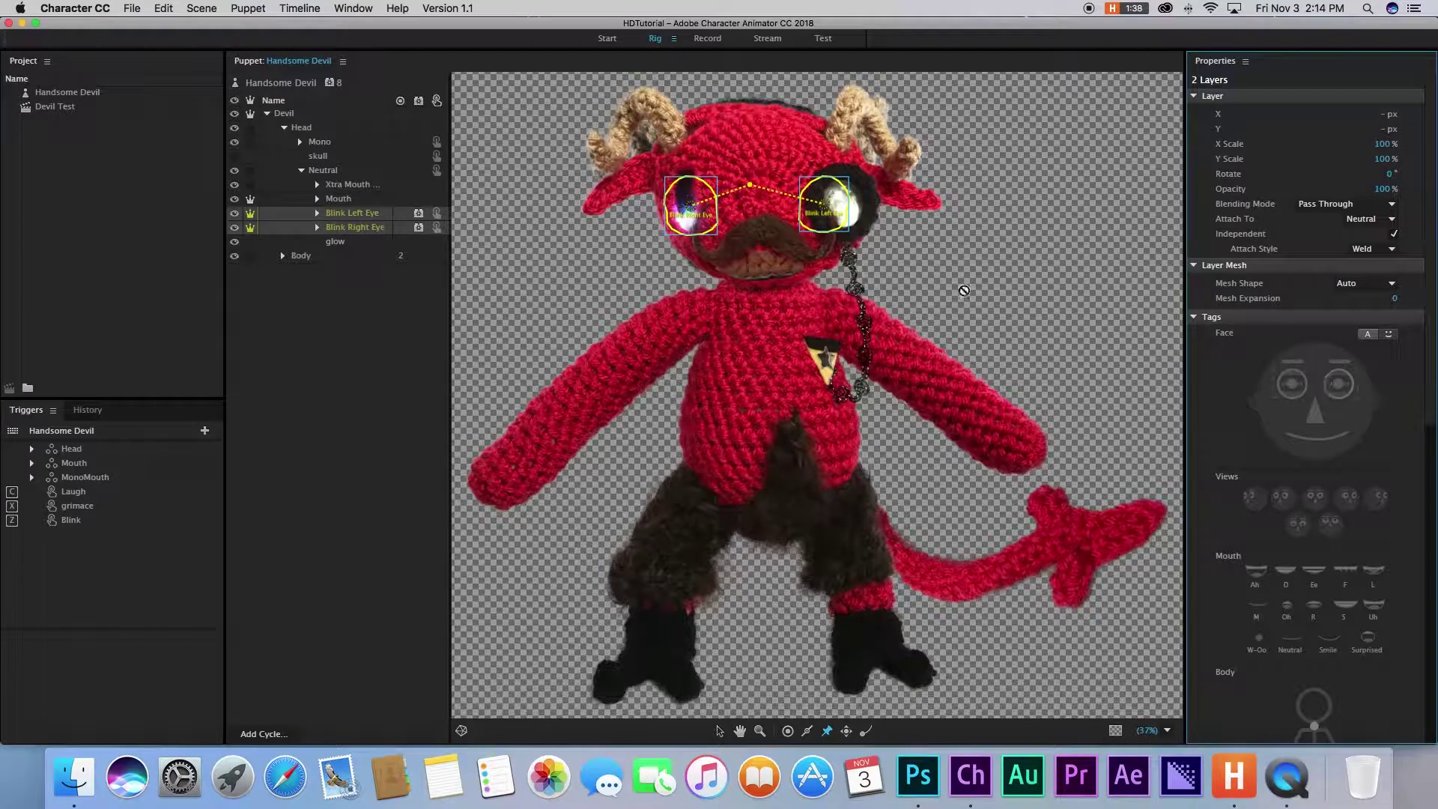
Check the blink in the Devil Test scene and set Cycle Layers to advance every 3 frames for the Blink Left Eye and Blink Right Eye groups.
left_click(706, 40)
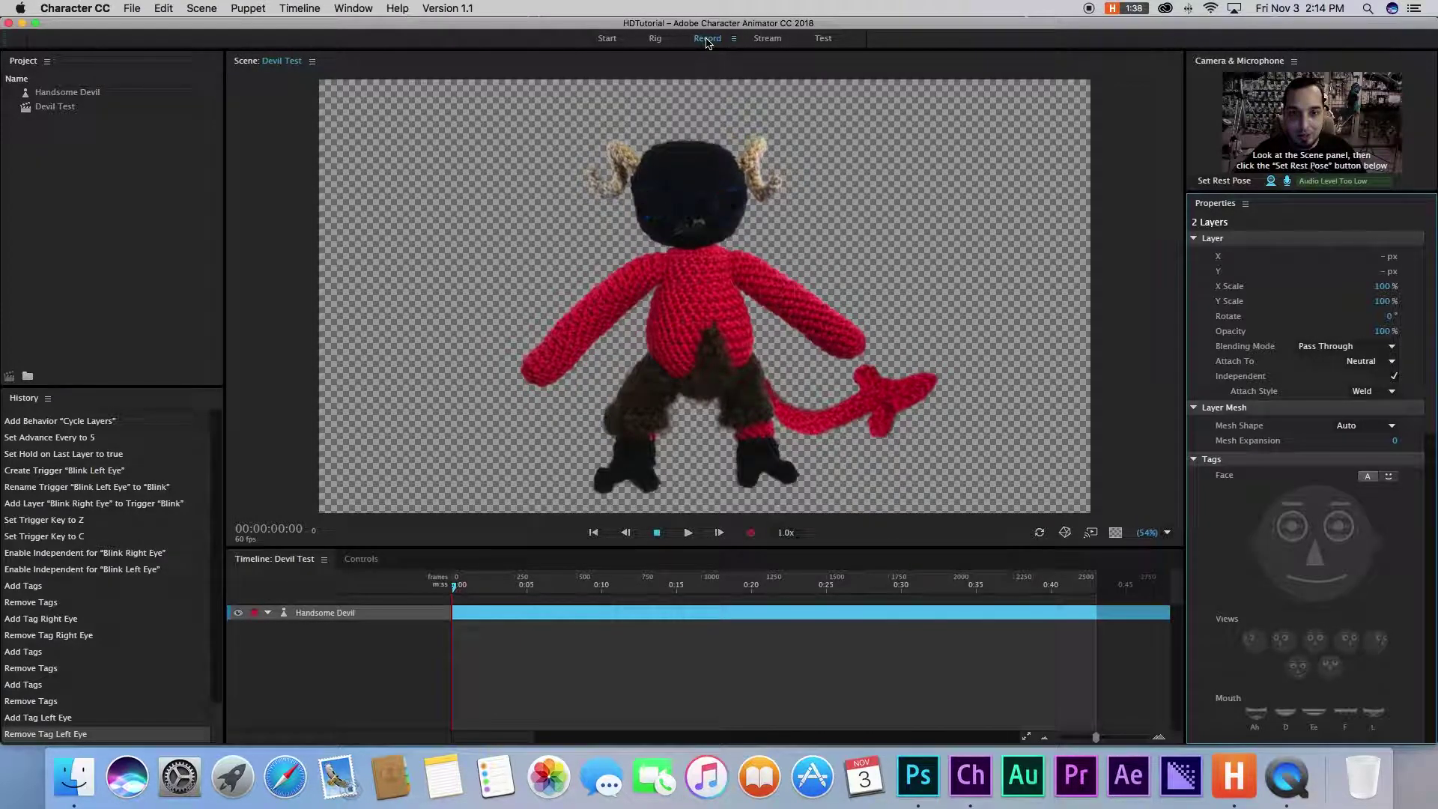
left_click(656, 40)
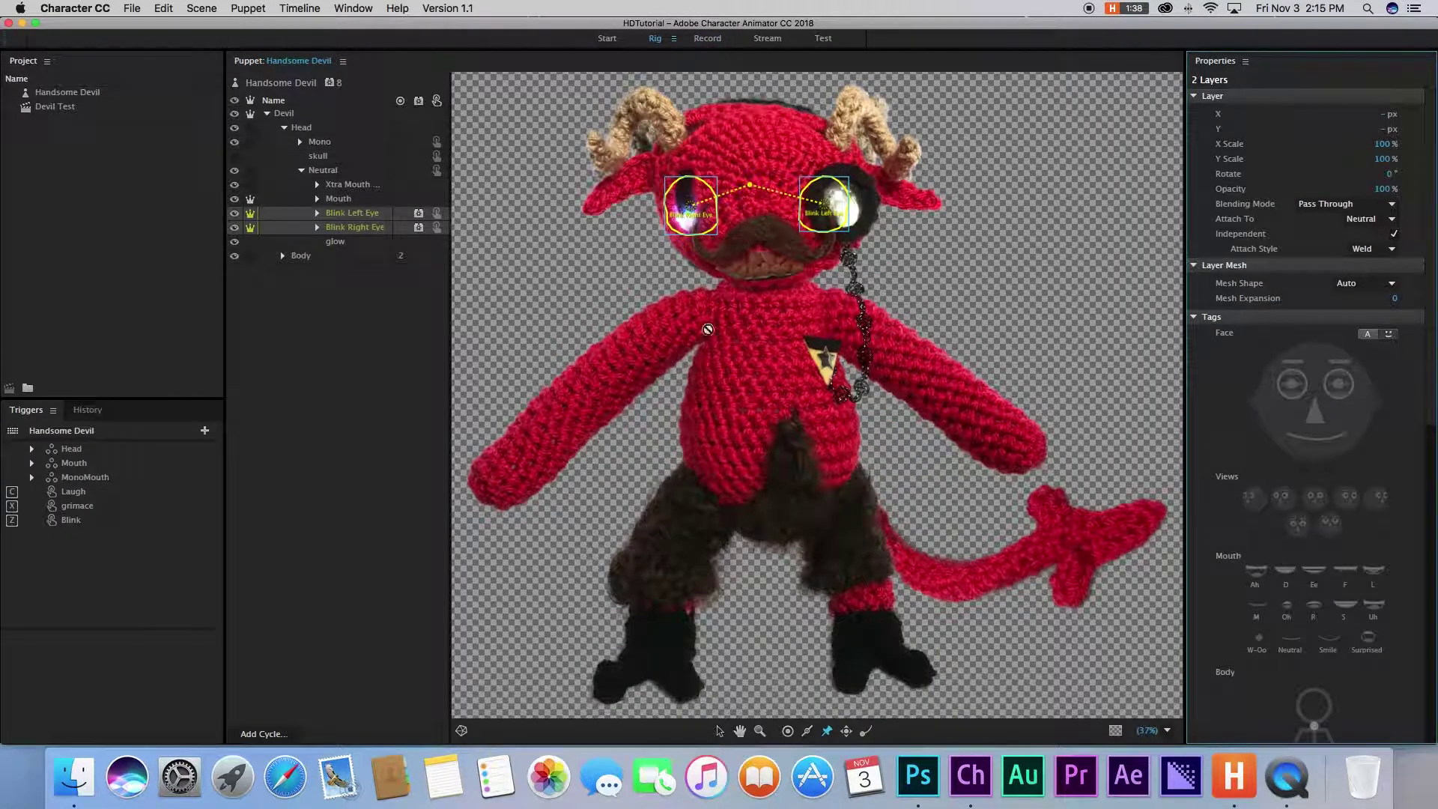
left_click(364, 215)
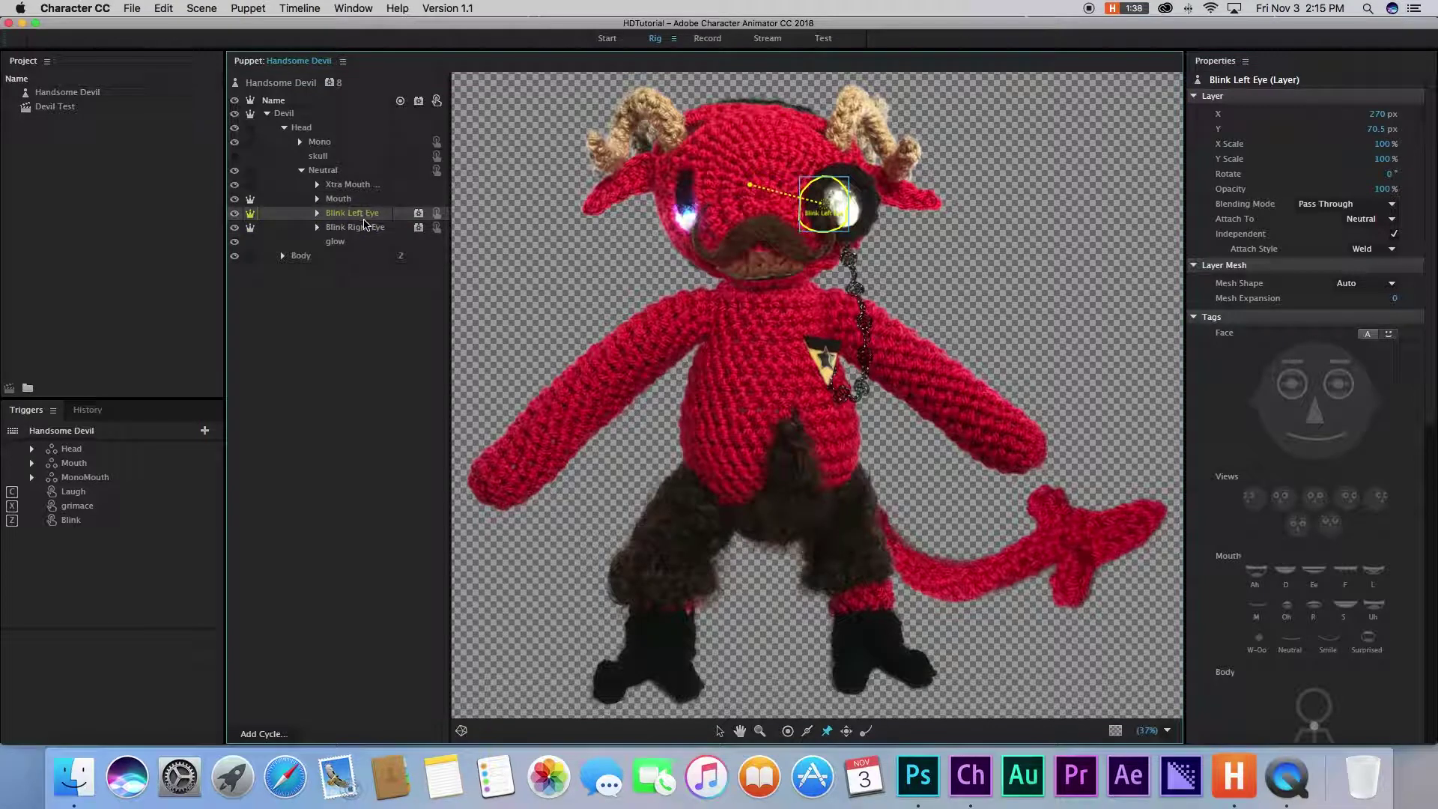
left_click(364, 229, "shift")
scroll(1284, 443, "down", 10)
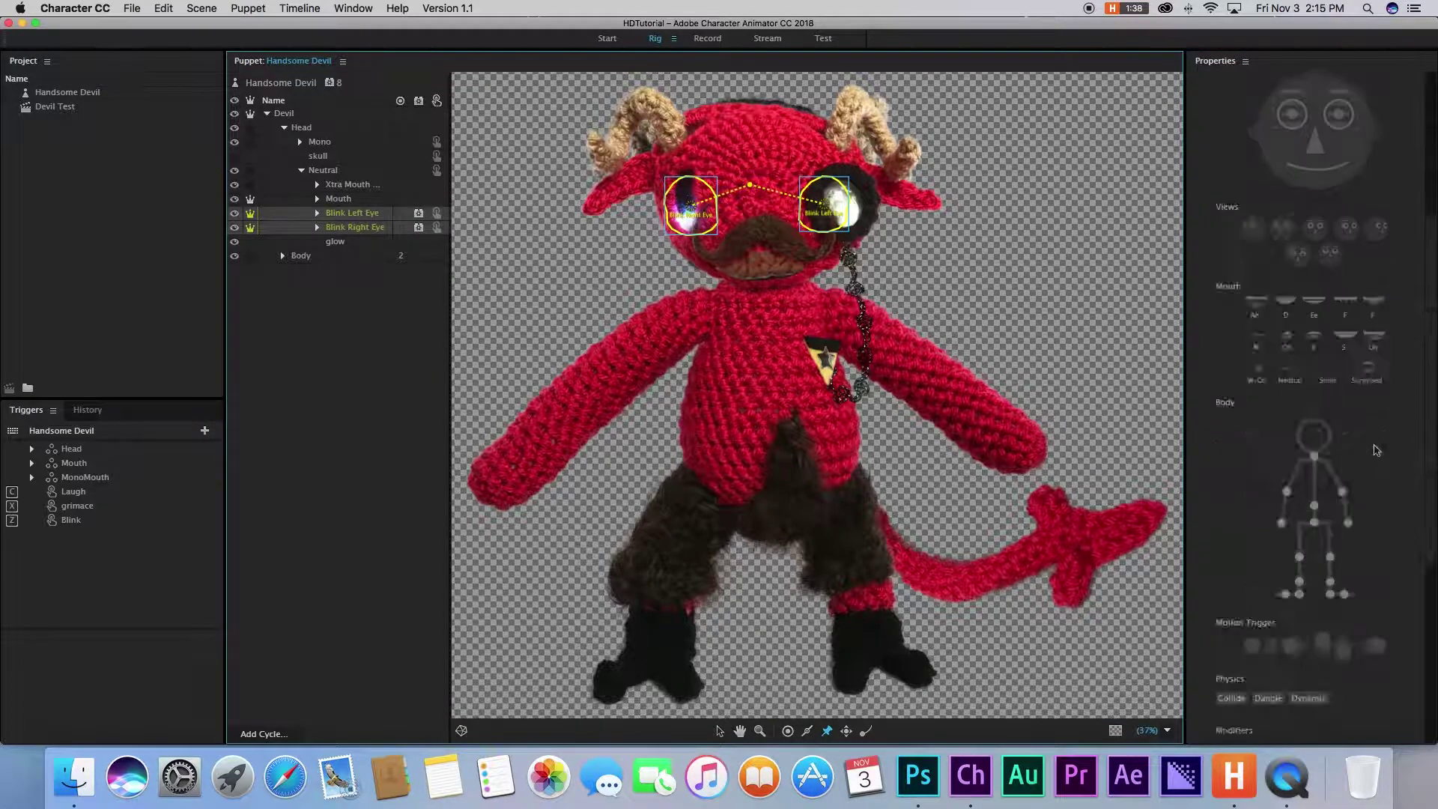
left_click(1369, 633)
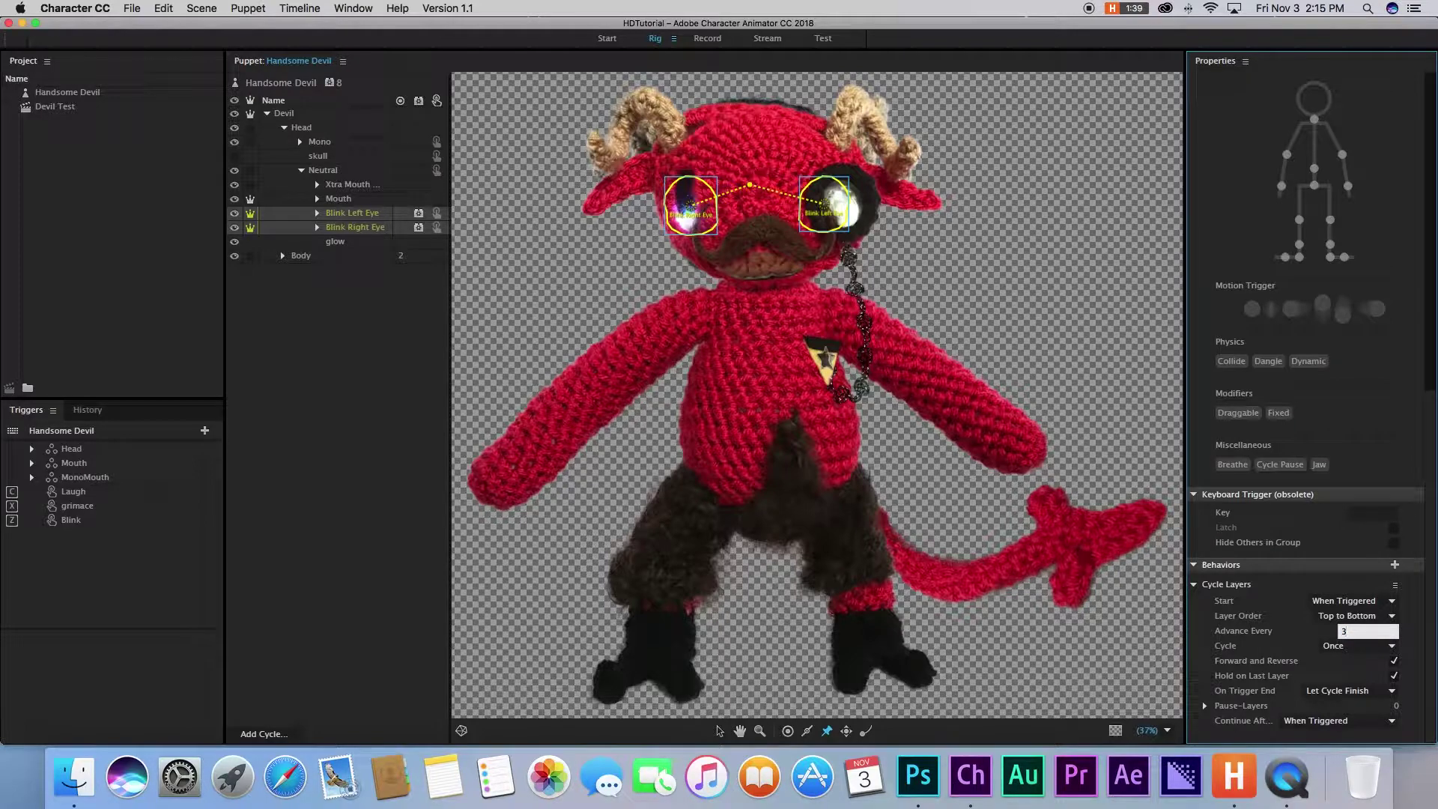
key("Return")
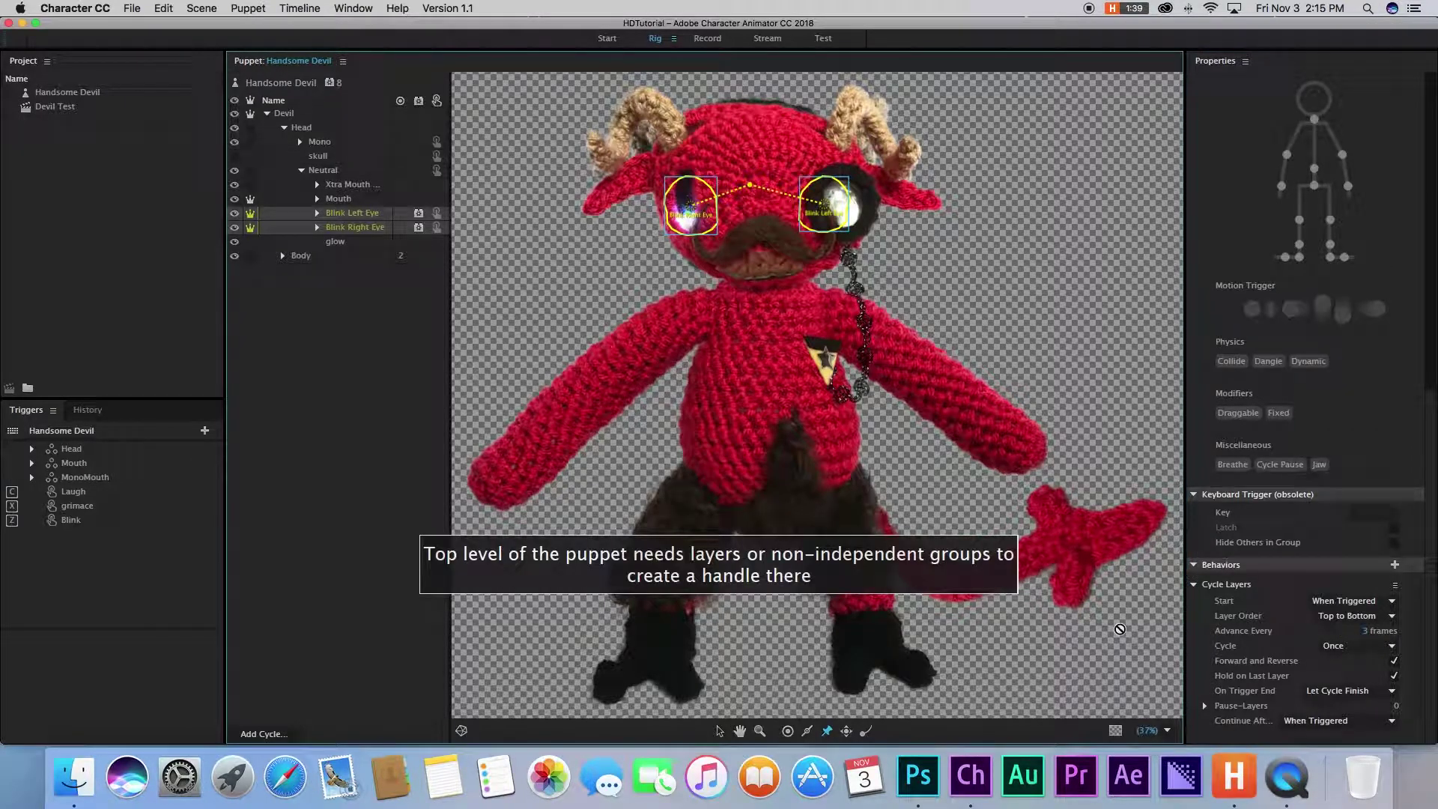
Deselect the blink groups and reopen the Devil Test scene to retest the blink.
left_click(985, 674)
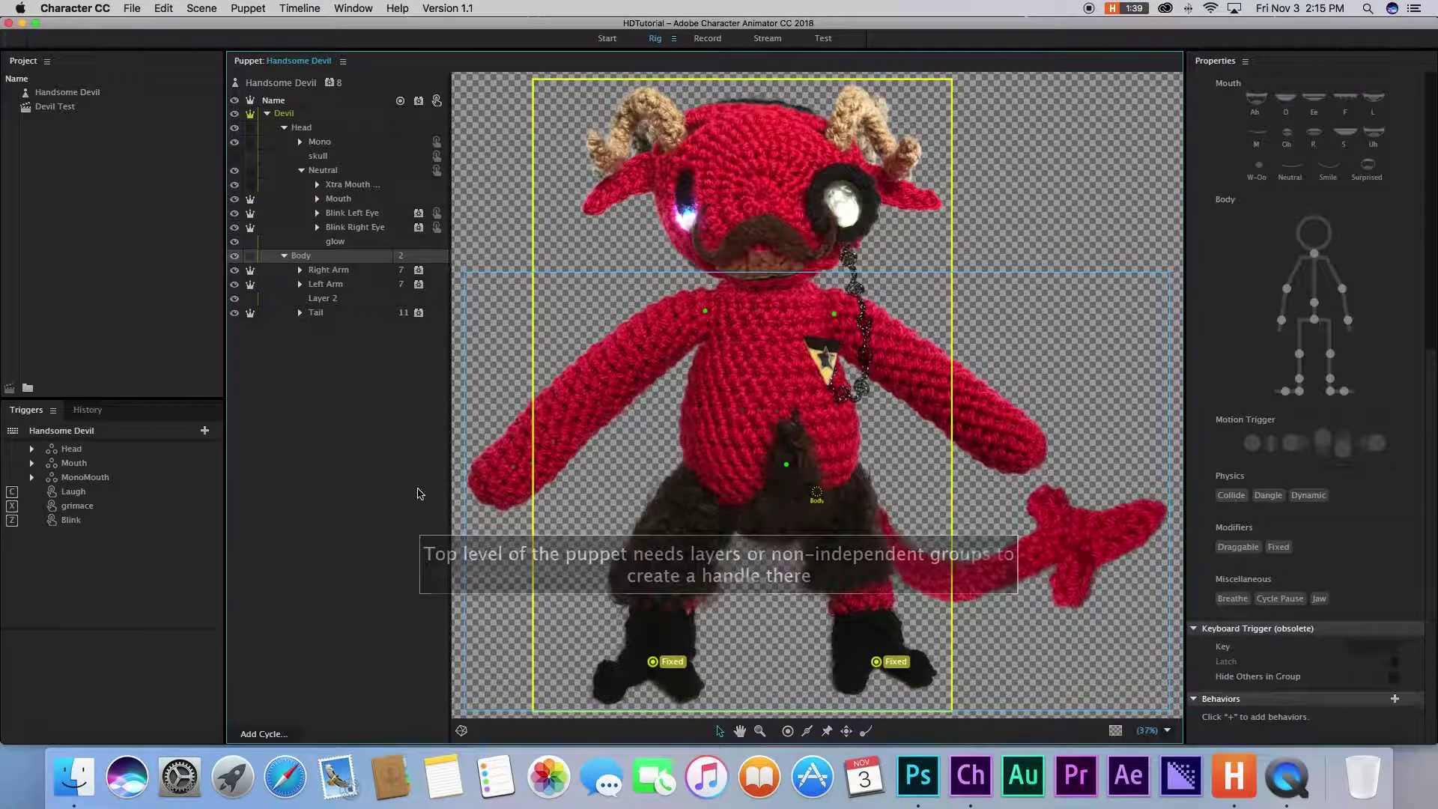
left_click(708, 39)
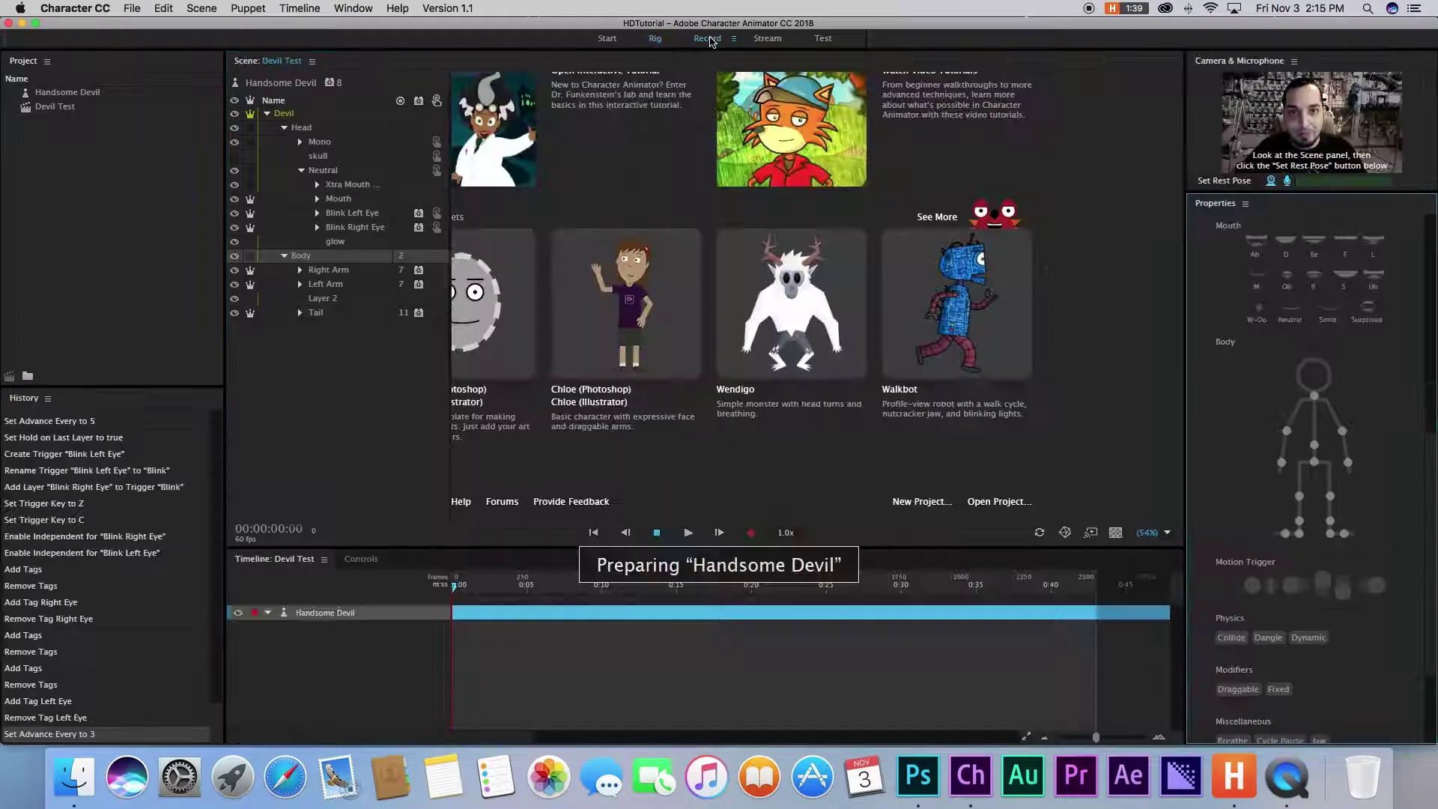